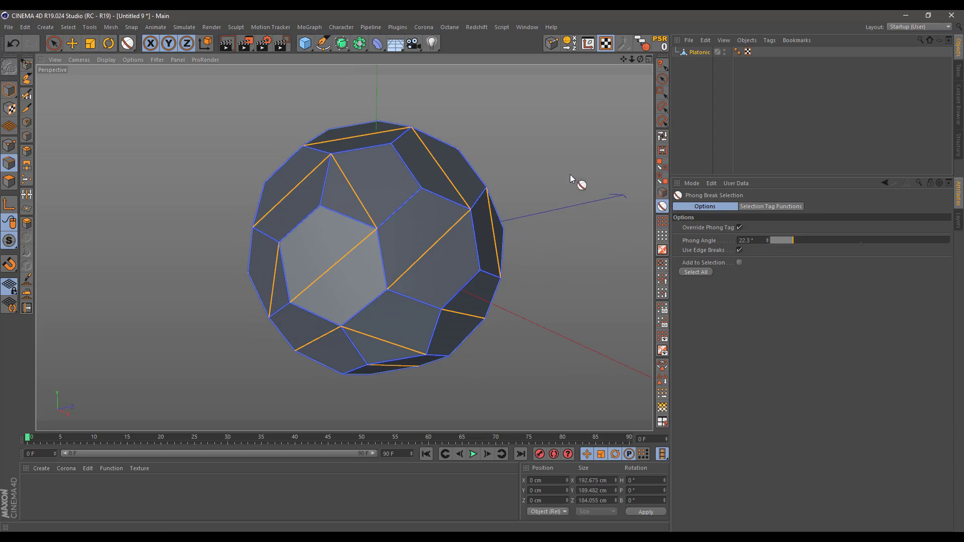
# Step: Dissolve the selected diagonal edges that split the pentagon and hexagon faces, and activate Live Selection
pyautogui.rightClick(571, 174)
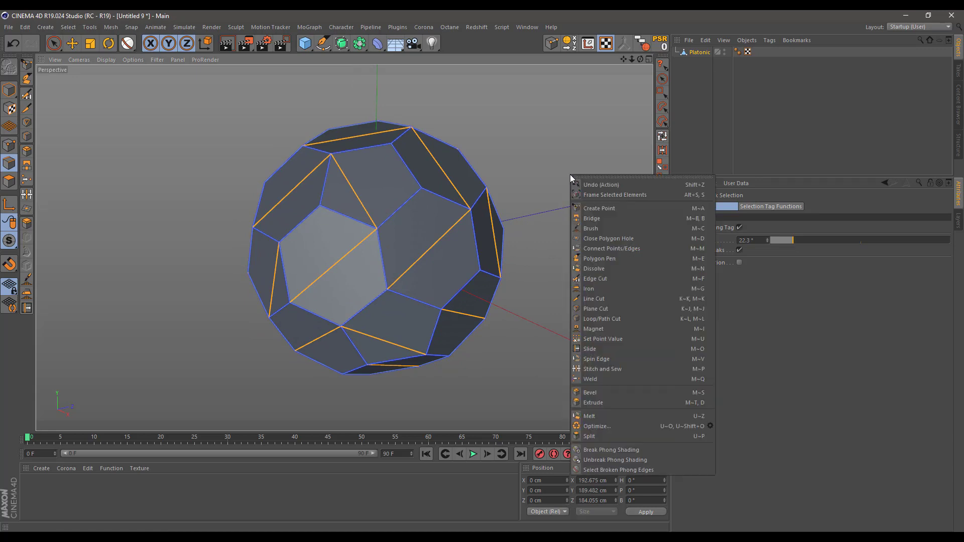
pyautogui.click(604, 277)
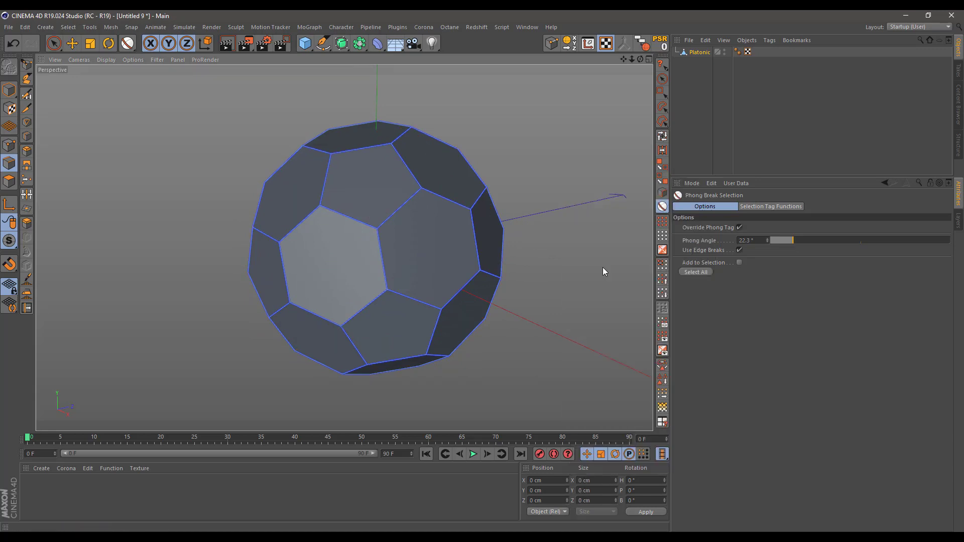
pyautogui.click(662, 78)
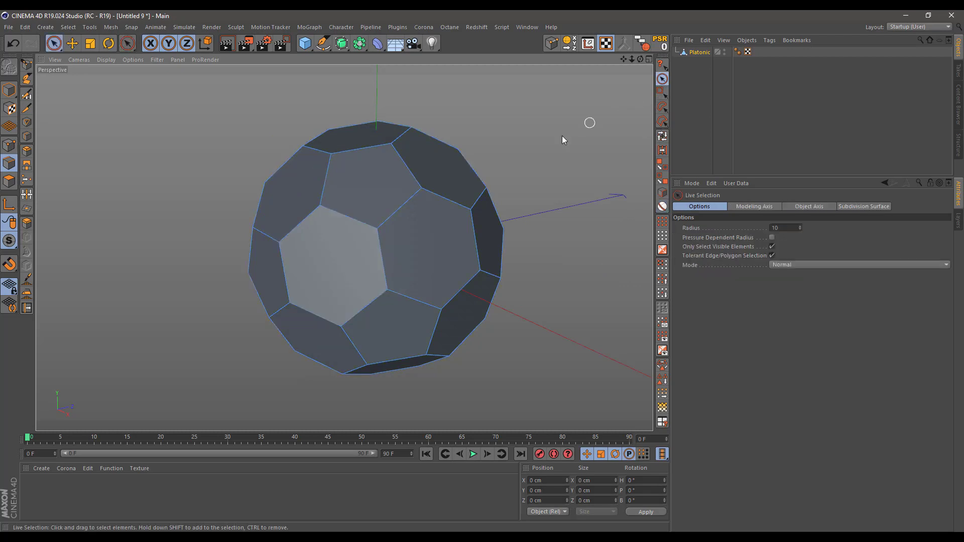
# Step: Select all polygons of the Platonic mesh, subdivide them, and clear the selection
pyautogui.keyDown('alt'); pyautogui.moveTo(424, 188); pyautogui.dragTo(380, 219); pyautogui.keyUp('alt')
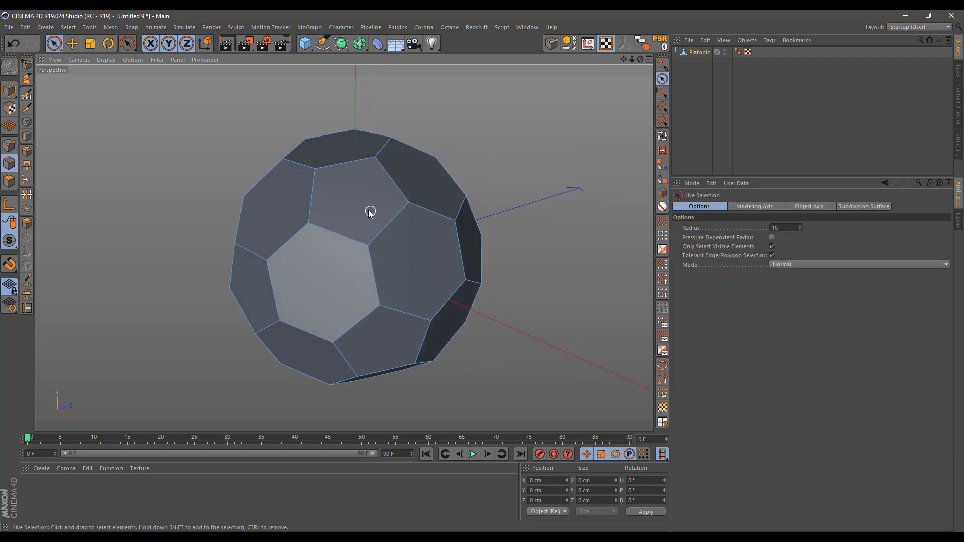
pyautogui.keyDown('alt'); pyautogui.moveTo(286, 204); pyautogui.dragTo(270, 188, button='middle'); pyautogui.keyUp('alt')
pyautogui.click(9, 182)
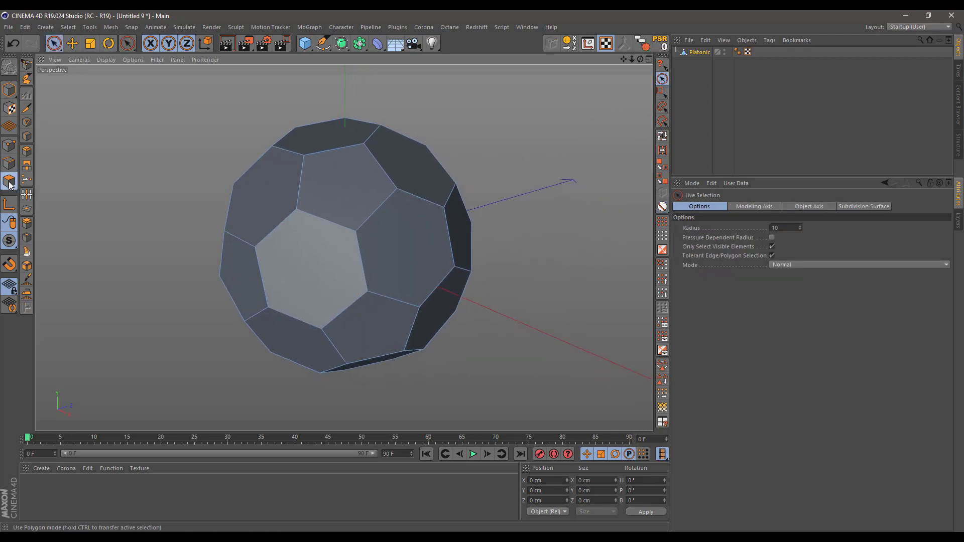
pyautogui.hotkey('ctrl', 'a')
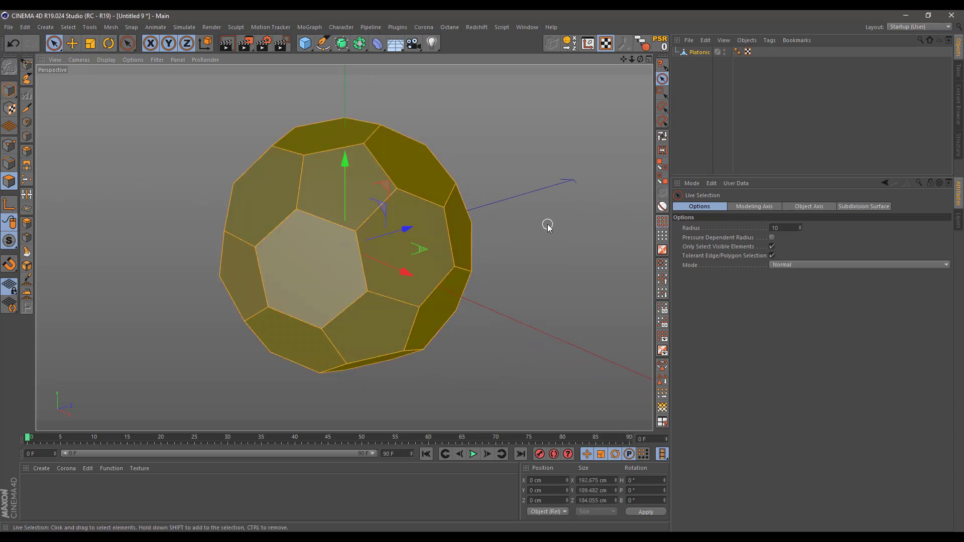
pyautogui.rightClick(492, 139)
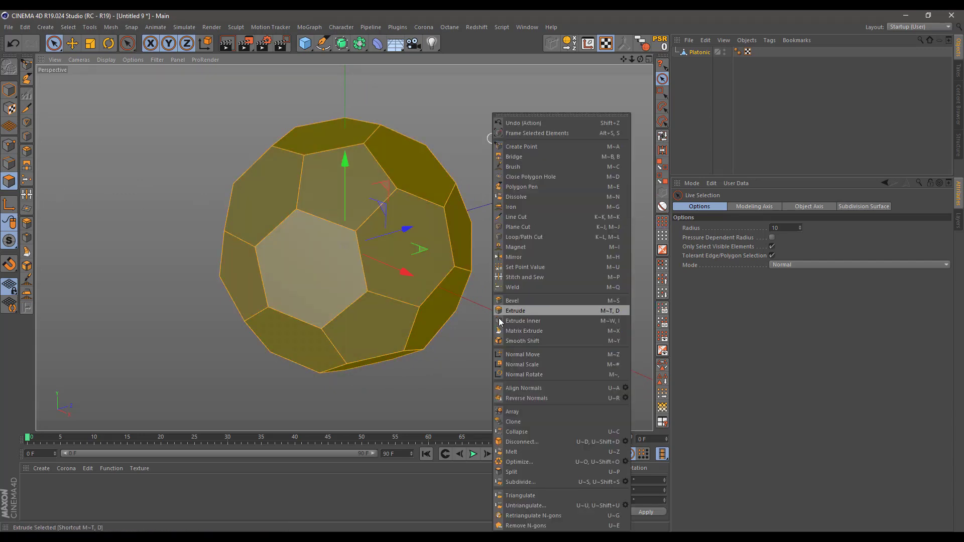
pyautogui.click(513, 482)
pyautogui.keyDown('alt'); pyautogui.moveTo(421, 324); pyautogui.dragTo(447, 304, button='middle'); pyautogui.keyUp('alt')
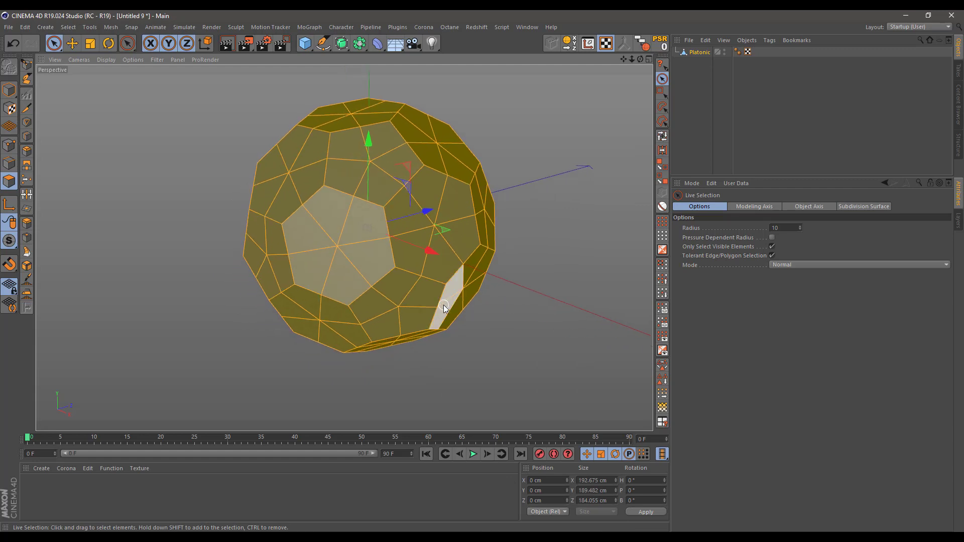
pyautogui.scroll(2, 439, 270)
pyautogui.keyDown('alt'); pyautogui.moveTo(416, 233); pyautogui.dragTo(417, 256, button='middle'); pyautogui.keyUp('alt')
pyautogui.click(561, 206)
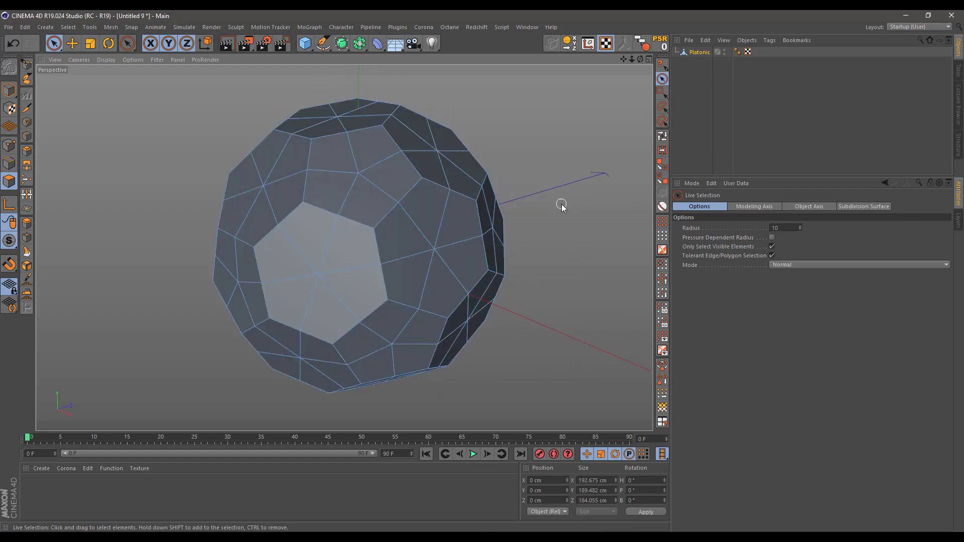
# Step: Add a Spherify deformer and make it a child of the Platonic object
pyautogui.click(377, 44)
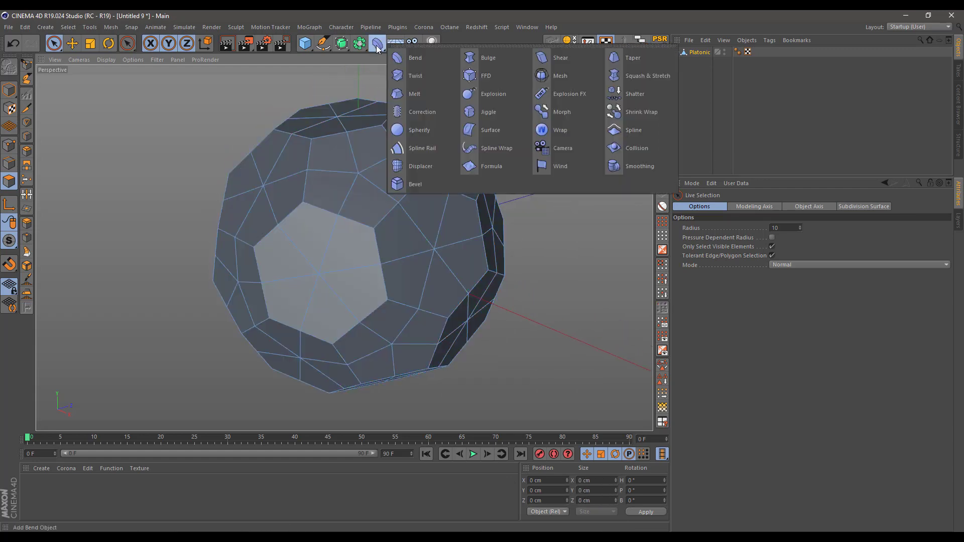
pyautogui.click(408, 131)
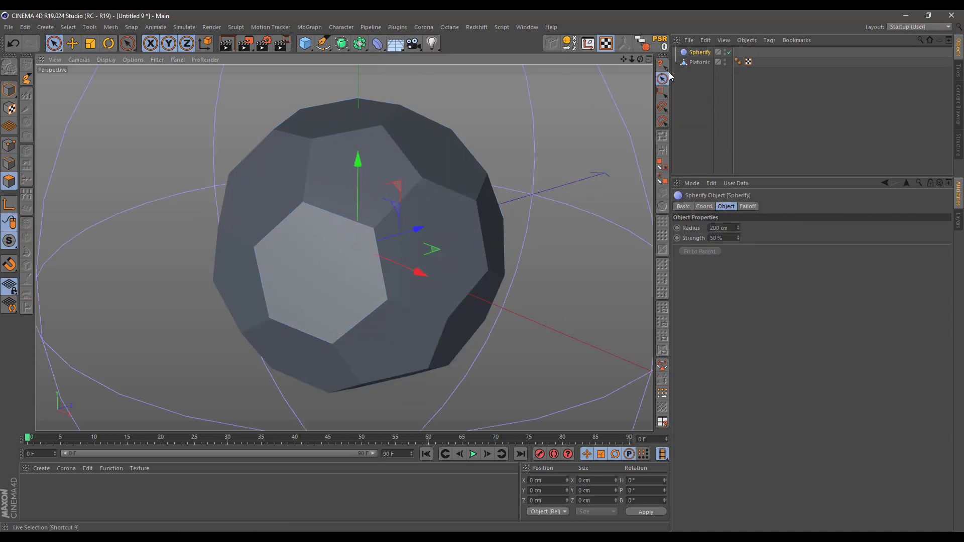
pyautogui.moveTo(697, 66); pyautogui.dragTo(696, 67)
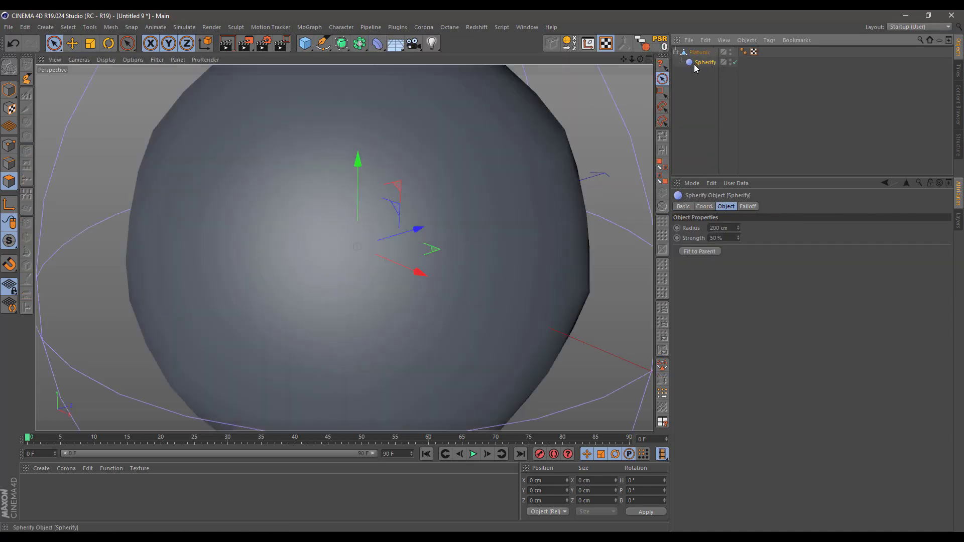
# Step: Fit the Spherify deformer to its parent and set its strength to 100 %
pyautogui.click(699, 251)
pyautogui.scroll(-3, 517, 264)
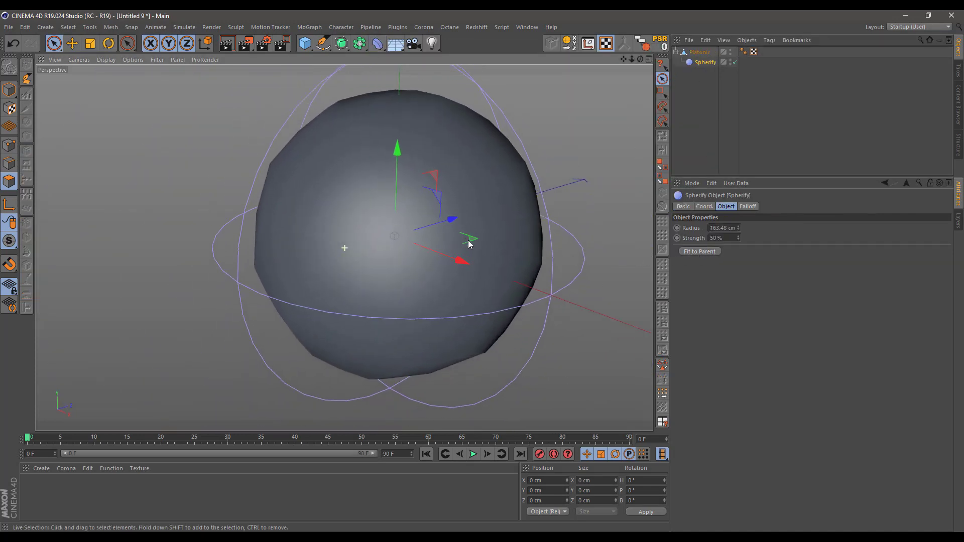
pyautogui.keyDown('alt'); pyautogui.moveTo(468, 241); pyautogui.dragTo(465, 229, button='middle'); pyautogui.keyUp('alt')
pyautogui.moveTo(738, 238); pyautogui.dragTo(739, 211)
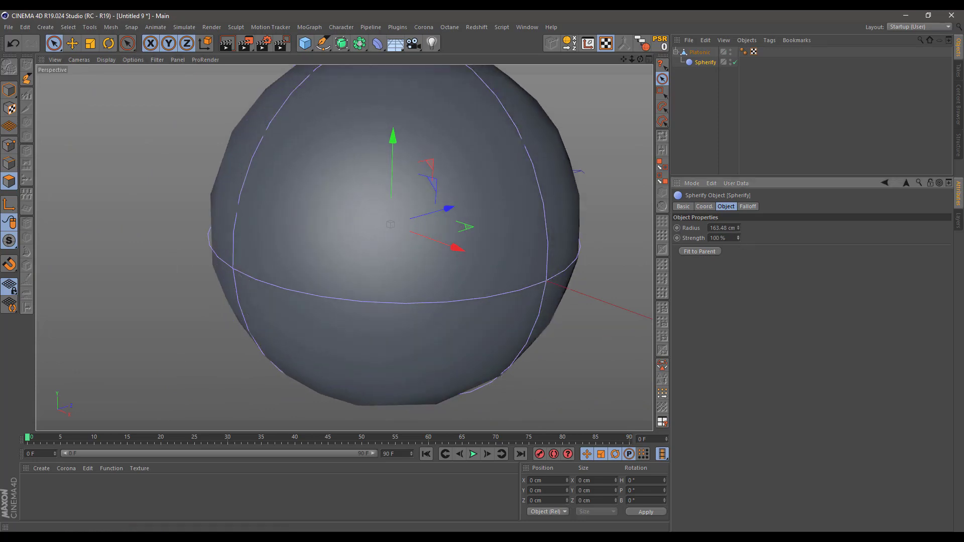
# Step: Select the Platonic object with its Spherify child and merge them into one polygon object, deleting the originals
pyautogui.click(697, 56)
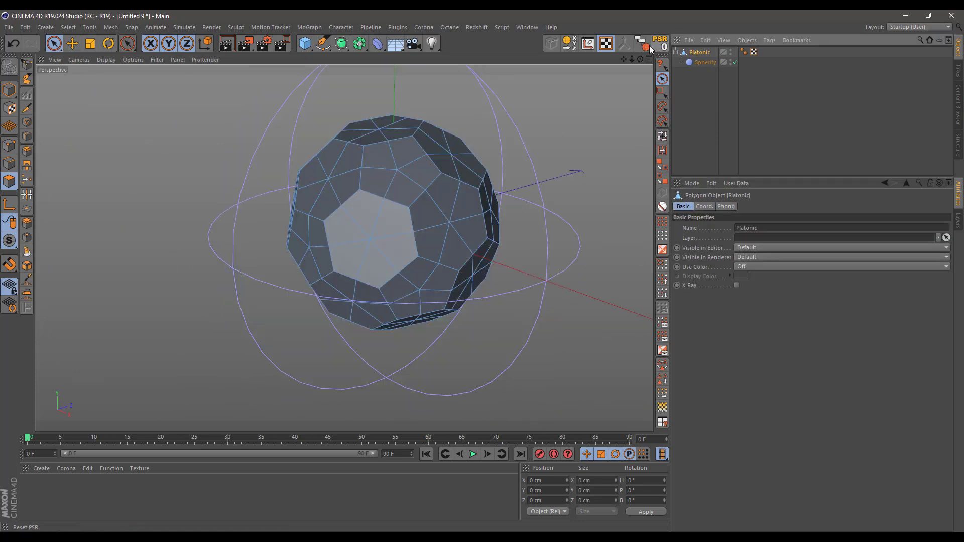
pyautogui.click(644, 43)
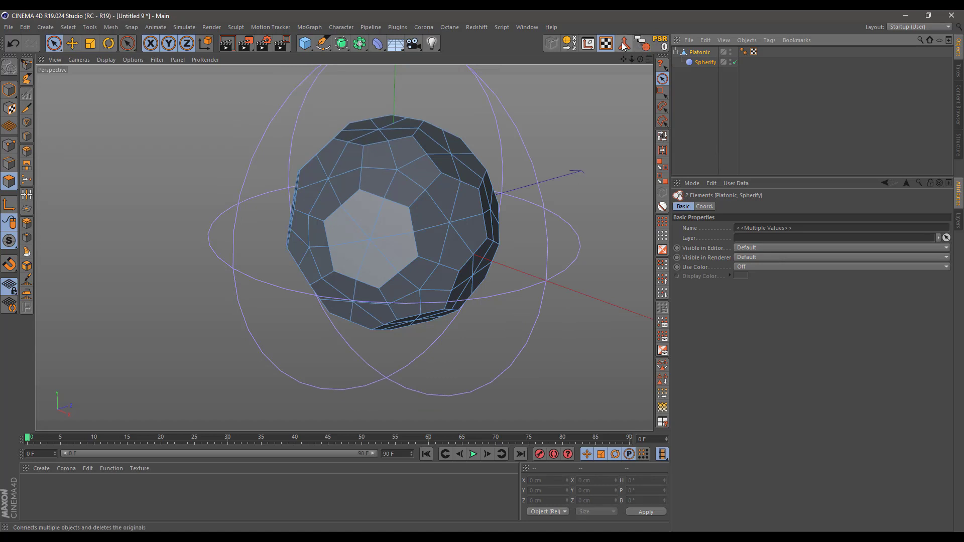
pyautogui.click(623, 45)
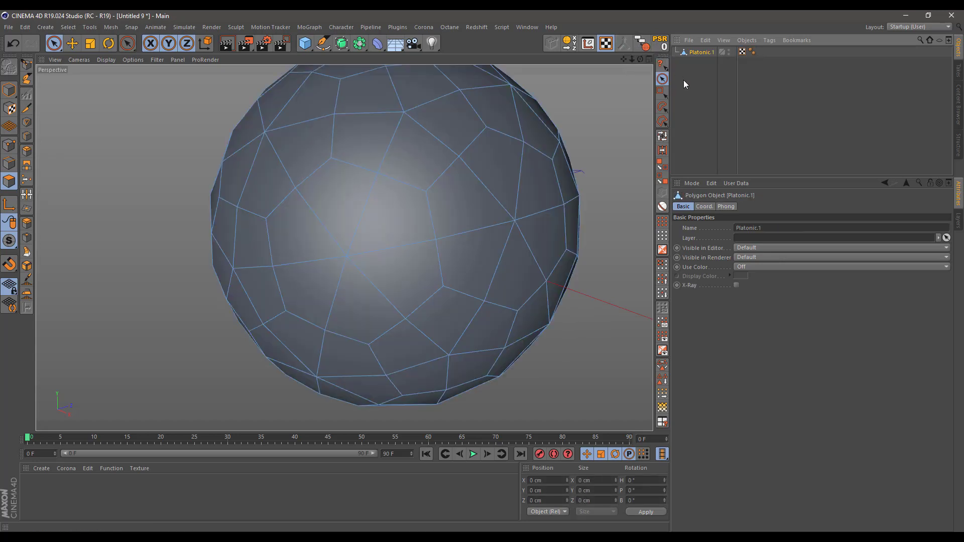
# Step: Scale the whole ball down uniformly to about 108.5 cm wide in model mode
pyautogui.click(9, 89)
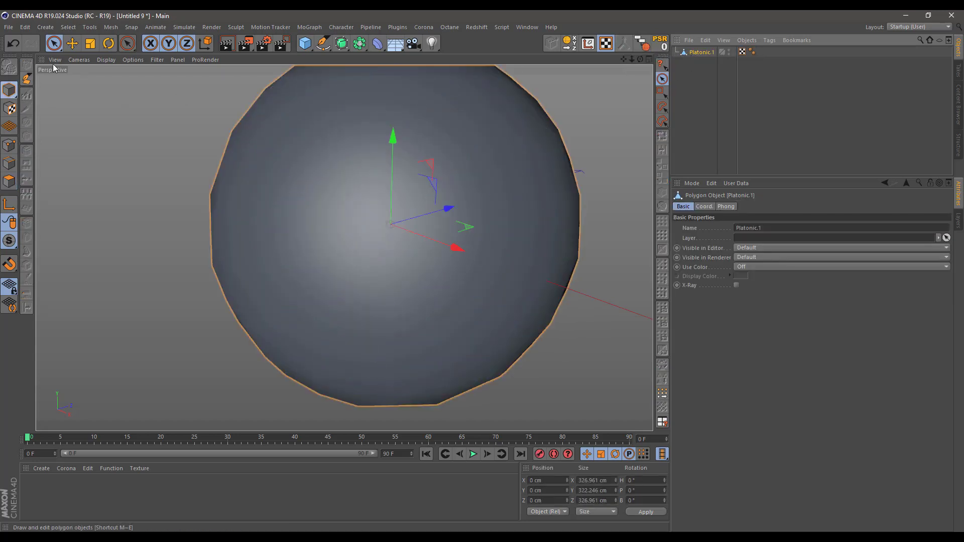
pyautogui.press('t')
pyautogui.moveTo(522, 156); pyautogui.dragTo(268, 195)
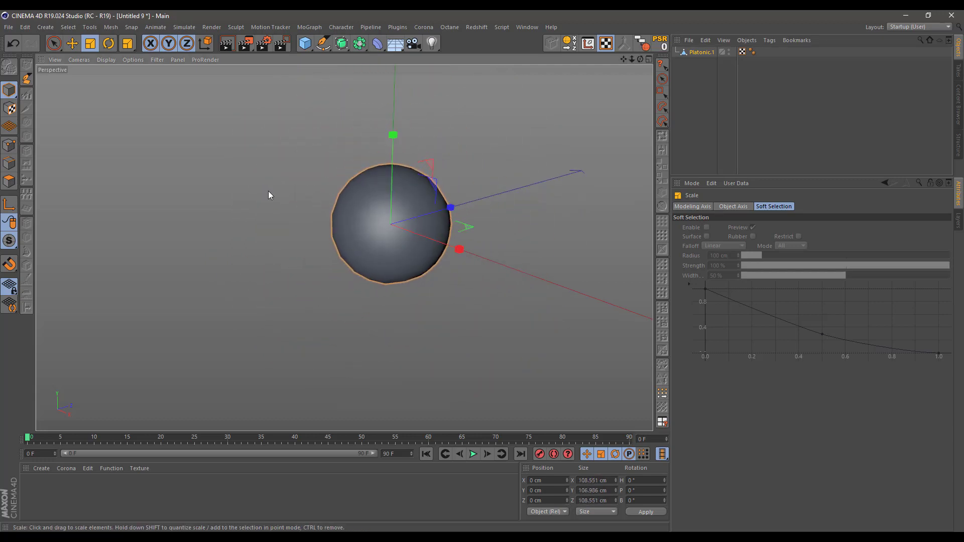
pyautogui.scroll(5, 405, 203)
# Step: In edge mode, loop-select the outlines of the pentagon and hexagon panels on the front and top of the ball
pyautogui.click(10, 164)
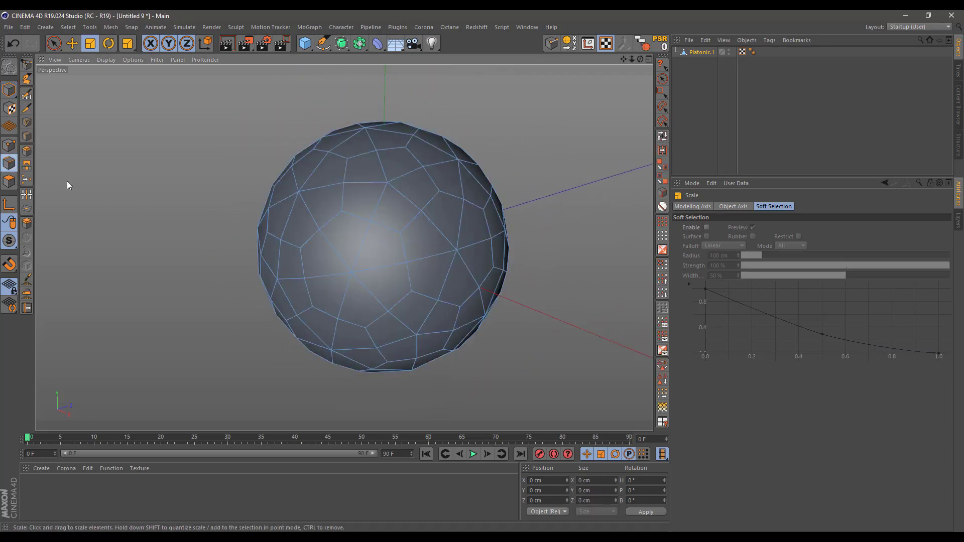
pyautogui.keyDown('alt'); pyautogui.moveTo(350, 193); pyautogui.dragTo(352, 218); pyautogui.keyUp('alt')
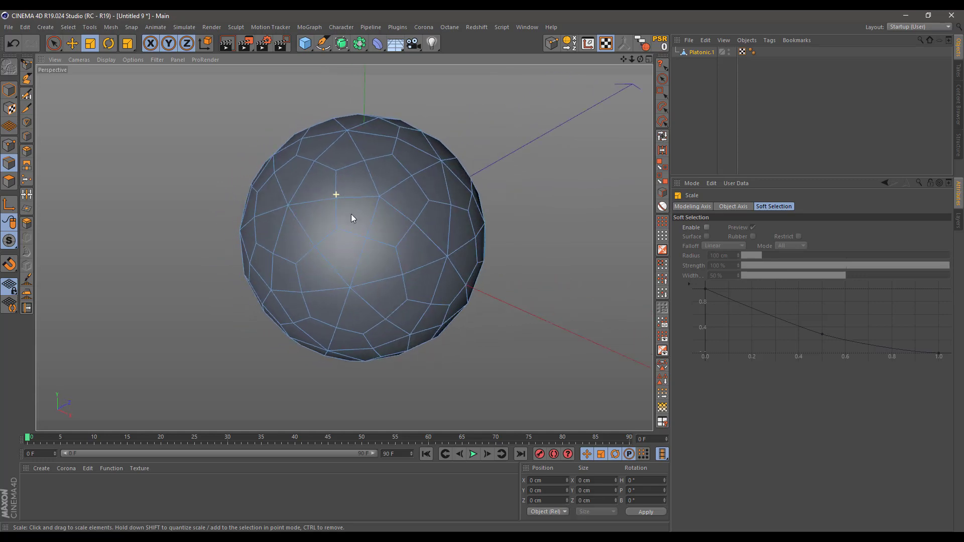
pyautogui.click(662, 136)
pyautogui.click(419, 212)
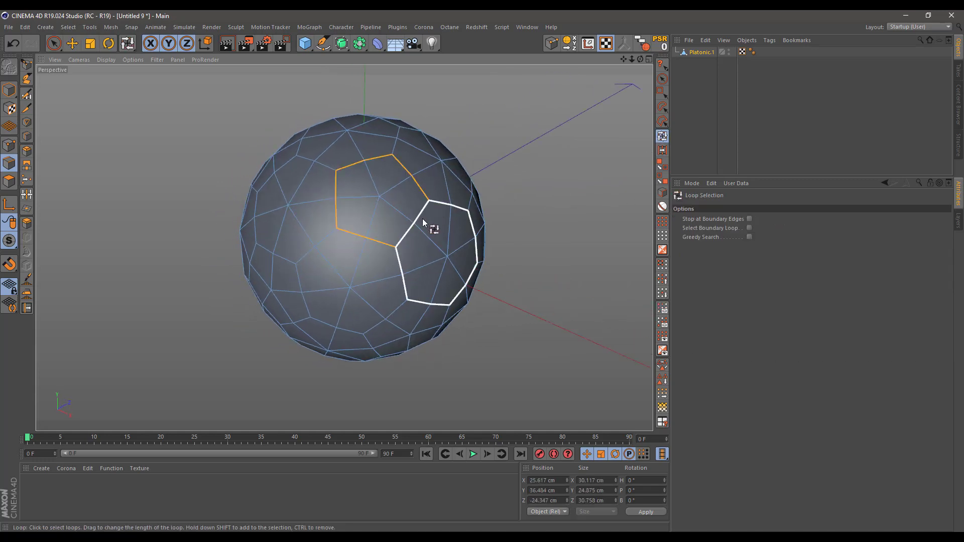
pyautogui.keyDown('shift'); pyautogui.click(423, 218); pyautogui.keyUp('shift')
pyautogui.keyDown('shift'); pyautogui.click(378, 253); pyautogui.keyUp('shift')
pyautogui.keyDown('shift'); pyautogui.click(319, 222); pyautogui.keyUp('shift')
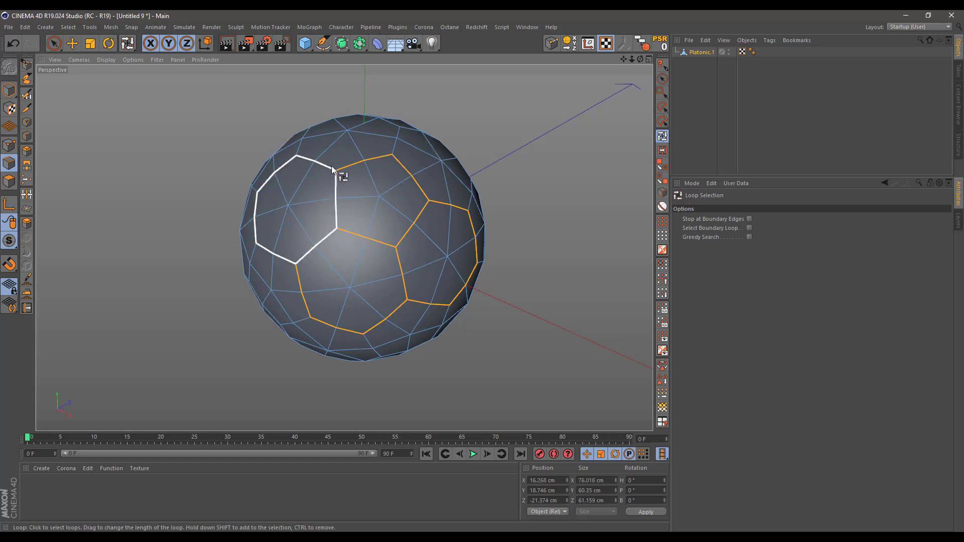
pyautogui.keyDown('shift'); pyautogui.click(342, 163); pyautogui.keyUp('shift')
pyautogui.keyDown('shift'); pyautogui.click(402, 158); pyautogui.keyUp('shift')
pyautogui.keyDown('shift'); pyautogui.click(337, 243); pyautogui.keyUp('shift')
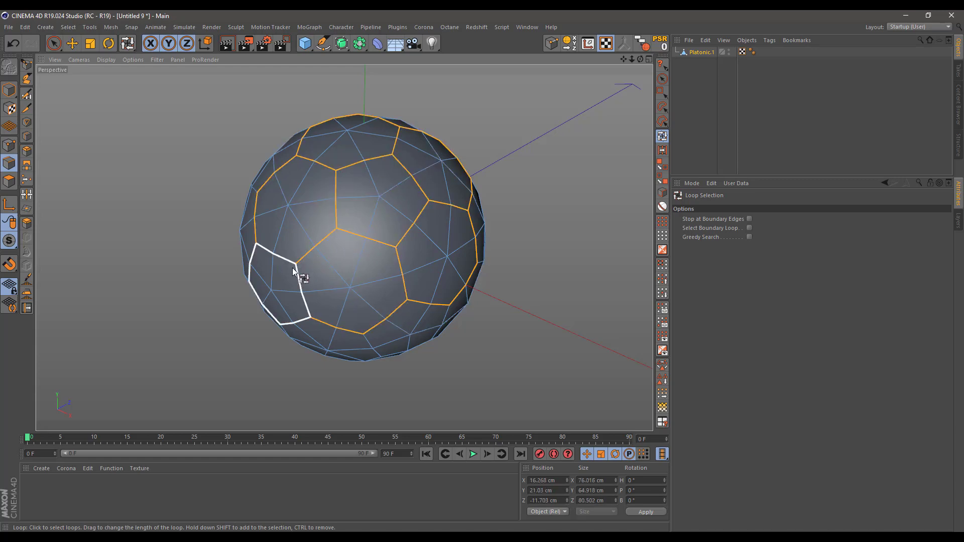
# Step: Add the panel outlines on the adjacent side of the ball to the edge loop selection
pyautogui.keyDown('alt'); pyautogui.moveTo(266, 258); pyautogui.dragTo(417, 218); pyautogui.keyUp('alt')
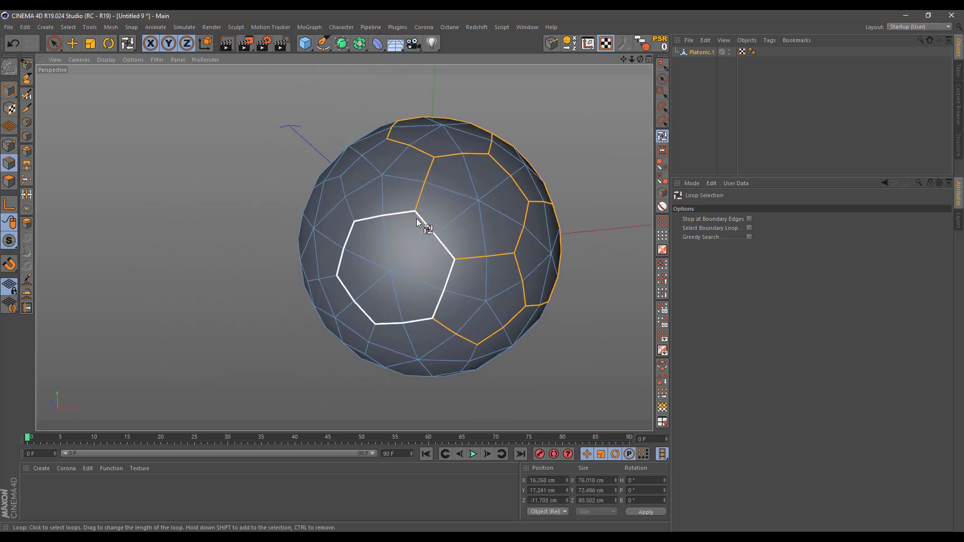
pyautogui.keyDown('shift'); pyautogui.click(415, 217); pyautogui.keyUp('shift')
pyautogui.keyDown('shift'); pyautogui.click(331, 194); pyautogui.keyUp('shift')
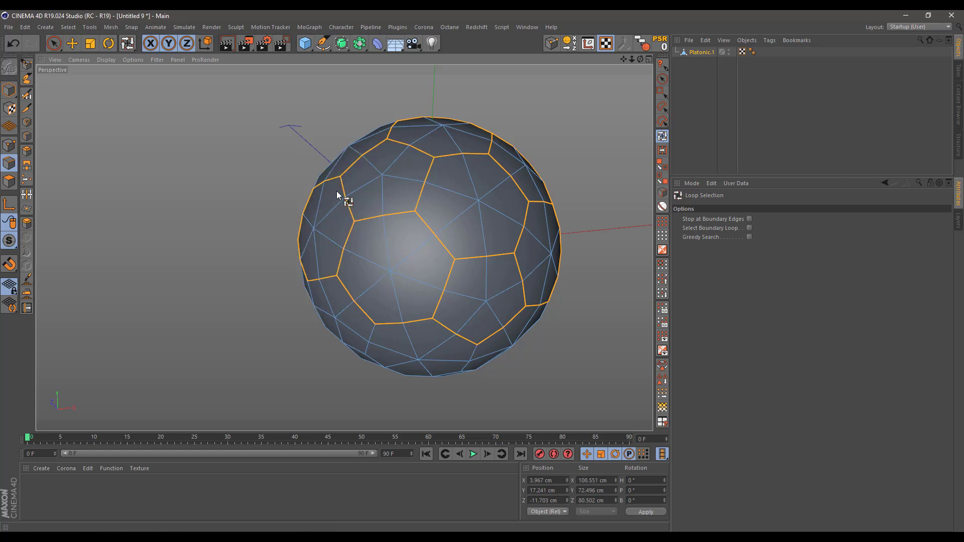
pyautogui.keyDown('shift'); pyautogui.click(397, 334); pyautogui.keyUp('shift')
# Step: Extend the edge loop selection with the panel outlines around the back of the ball
pyautogui.keyDown('alt'); pyautogui.moveTo(397, 334); pyautogui.dragTo(469, 246); pyautogui.keyUp('alt')
pyautogui.keyDown('shift'); pyautogui.click(359, 145); pyautogui.keyUp('shift')
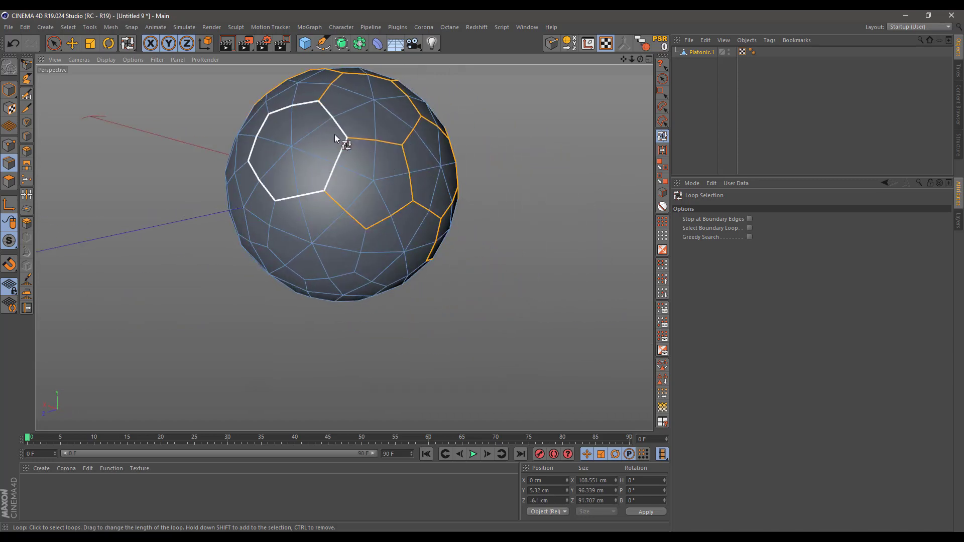
pyautogui.keyDown('shift'); pyautogui.click(306, 107); pyautogui.keyUp('shift')
pyautogui.keyDown('shift'); pyautogui.click(262, 118); pyautogui.keyUp('shift')
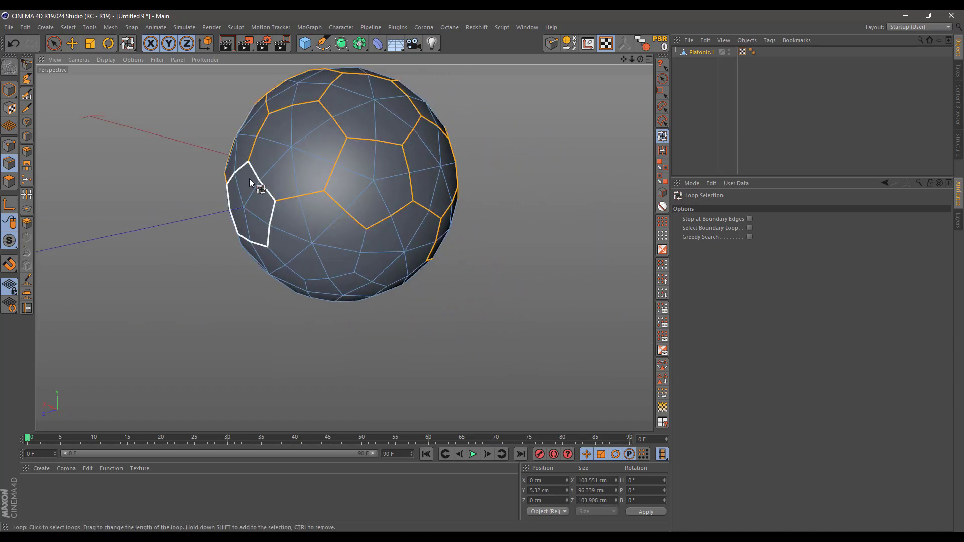
pyautogui.keyDown('shift'); pyautogui.click(249, 178); pyautogui.keyUp('shift')
pyautogui.keyDown('shift'); pyautogui.click(286, 216); pyautogui.keyUp('shift')
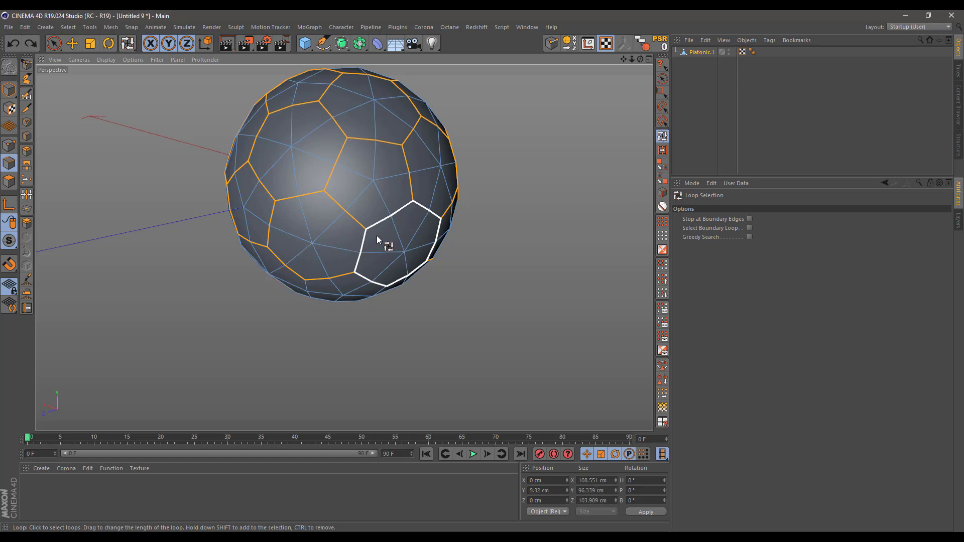
pyautogui.keyDown('shift'); pyautogui.click(372, 245); pyautogui.keyUp('shift')
pyautogui.keyDown('shift'); pyautogui.click(300, 281); pyautogui.keyUp('shift')
# Step: Add the remaining panel outlines near the ball's underside to the selection and check all sides for missing seams
pyautogui.keyDown('alt'); pyautogui.moveTo(364, 261); pyautogui.dragTo(270, 188); pyautogui.keyUp('alt')
pyautogui.keyDown('shift'); pyautogui.click(415, 342); pyautogui.keyUp('shift')
pyautogui.keyDown('shift'); pyautogui.click(412, 353); pyautogui.keyUp('shift')
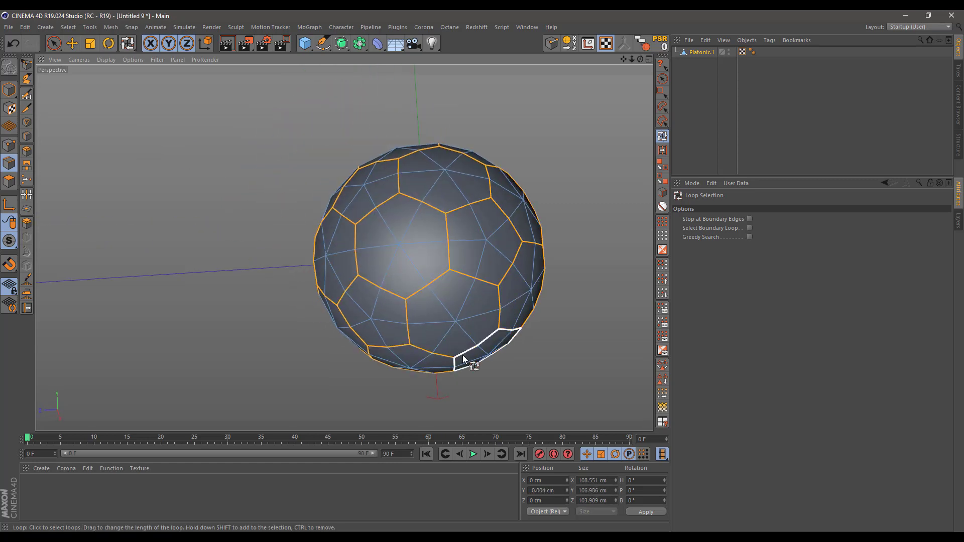
pyautogui.keyDown('alt'); pyautogui.moveTo(498, 264); pyautogui.dragTo(555, 268); pyautogui.keyUp('alt')
pyautogui.keyDown('alt'); pyautogui.moveTo(311, 201); pyautogui.dragTo(343, 303, button='middle'); pyautogui.keyUp('alt')
pyautogui.keyDown('alt'); pyautogui.moveTo(343, 305); pyautogui.dragTo(409, 296); pyautogui.keyUp('alt')
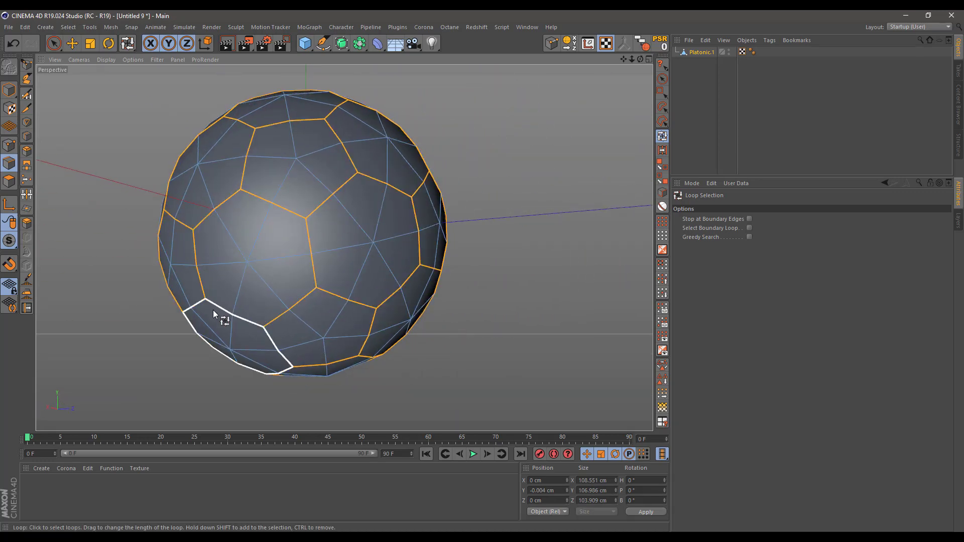
pyautogui.scroll(-3, 261, 325)
pyautogui.keyDown('alt'); pyautogui.moveTo(261, 325); pyautogui.dragTo(375, 282); pyautogui.keyUp('alt')
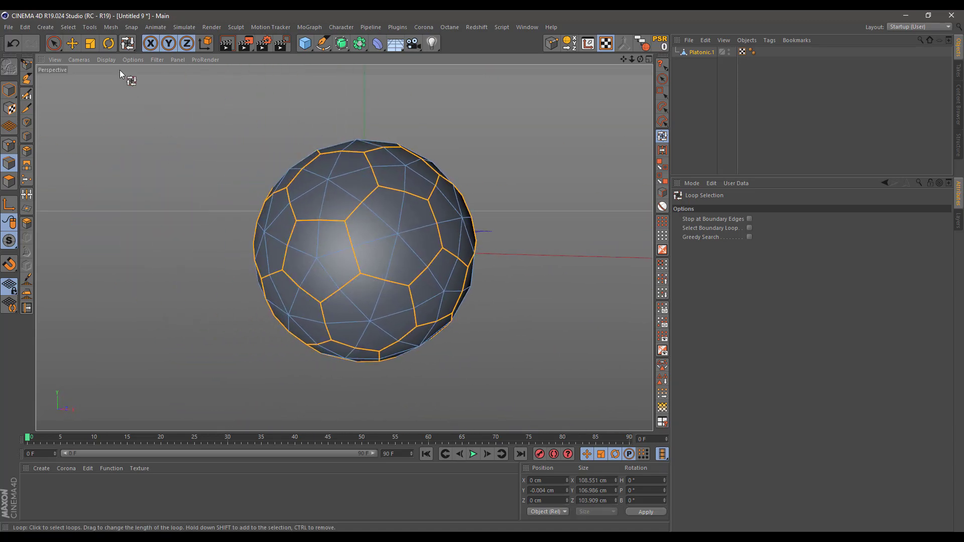
# Step: Try to scale the selected seam edges uniformly and undo the scaling
pyautogui.press('t')
pyautogui.moveTo(492, 151); pyautogui.dragTo(185, 192)
pyautogui.hotkey('ctrl', 'z')
pyautogui.keyDown('alt'); pyautogui.moveTo(353, 161); pyautogui.dragTo(306, 168, button='middle'); pyautogui.keyUp('alt')
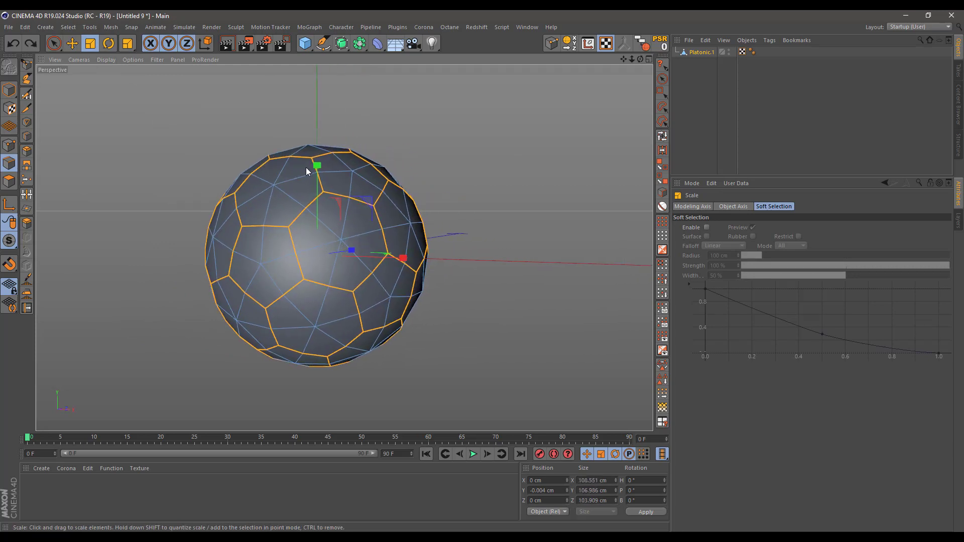
pyautogui.keyDown('alt'); pyautogui.moveTo(272, 170); pyautogui.dragTo(249, 215); pyautogui.keyUp('alt')
pyautogui.scroll(4, 250, 214)
pyautogui.keyDown('alt'); pyautogui.moveTo(383, 208); pyautogui.dragTo(354, 200, button='middle'); pyautogui.keyUp('alt')
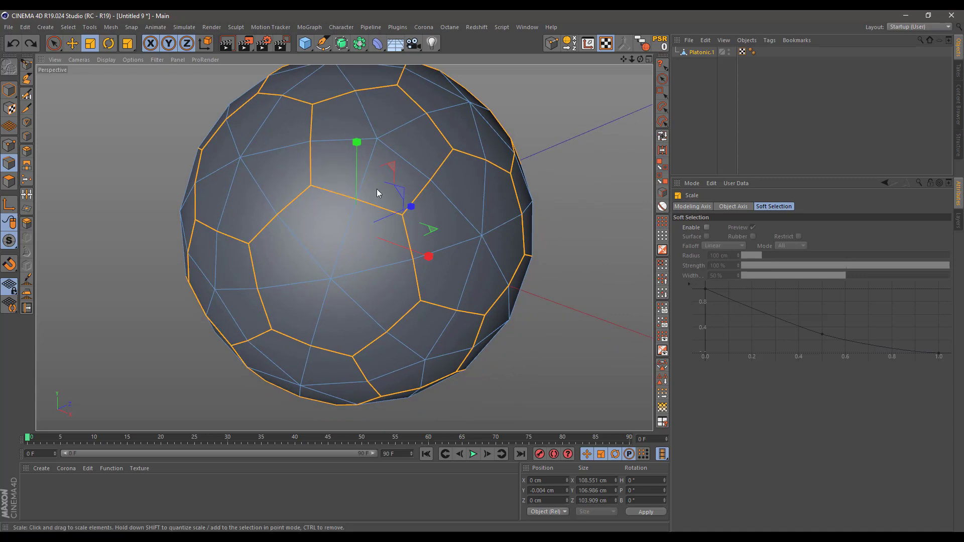
pyautogui.keyDown('alt'); pyautogui.moveTo(391, 274); pyautogui.dragTo(402, 277, button='middle'); pyautogui.keyUp('alt')
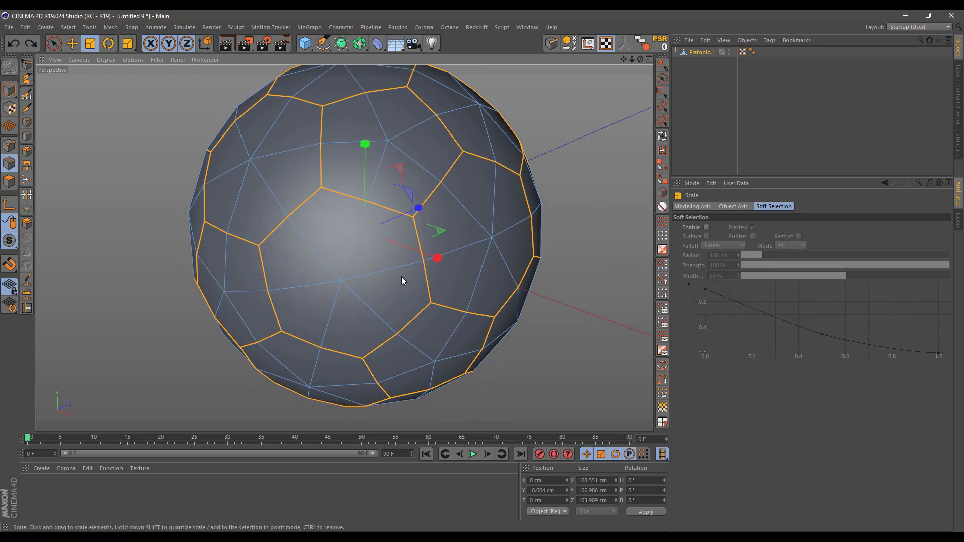
# Step: Bevel the selected seam edges with a 0.8 cm offset and 1 subdivision
pyautogui.click(27, 151)
pyautogui.moveTo(102, 210); pyautogui.dragTo(121, 216)
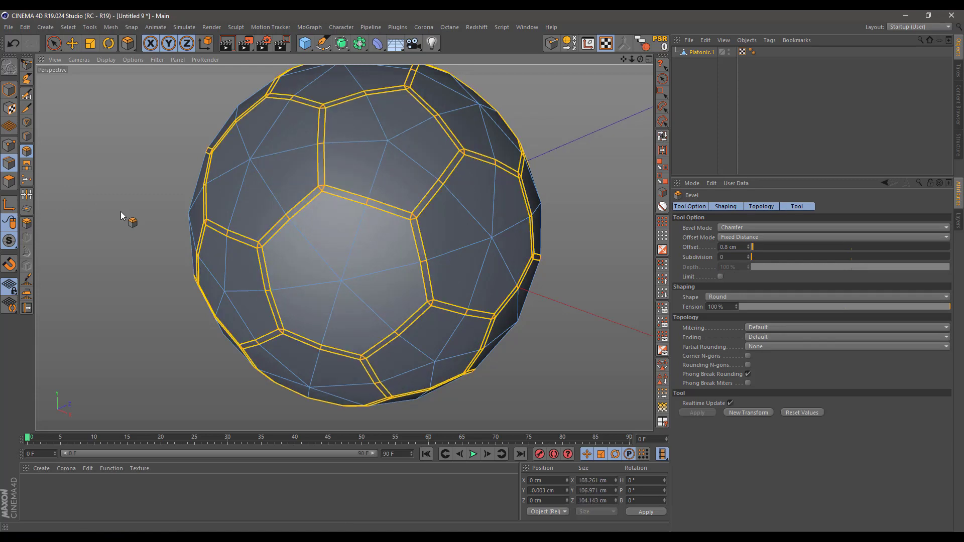
pyautogui.moveTo(734, 256); pyautogui.dragTo(710, 259)
pyautogui.write('1')
pyautogui.press('Return')
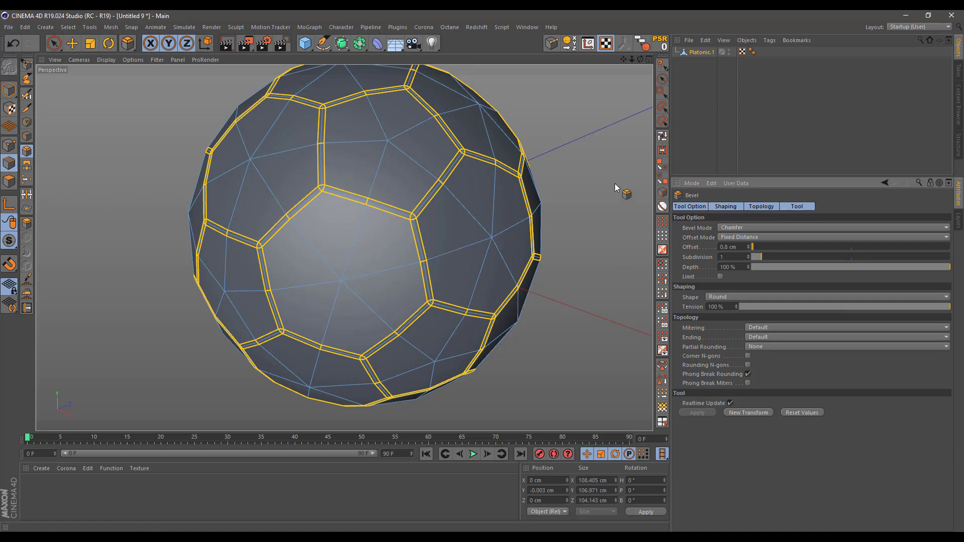
# Step: Loop-select the centre edges of the beveled seams around the front panels of the ball
pyautogui.click(662, 137)
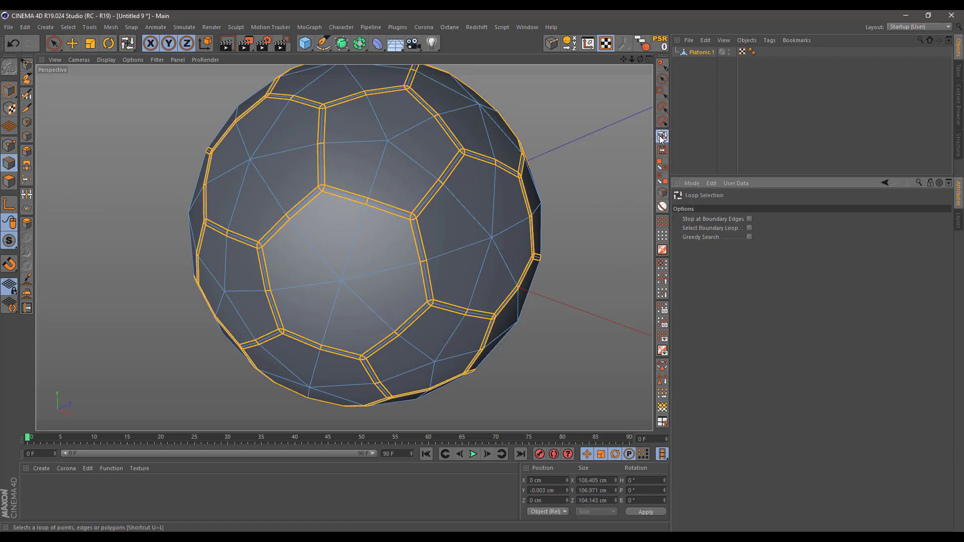
pyautogui.click(426, 202)
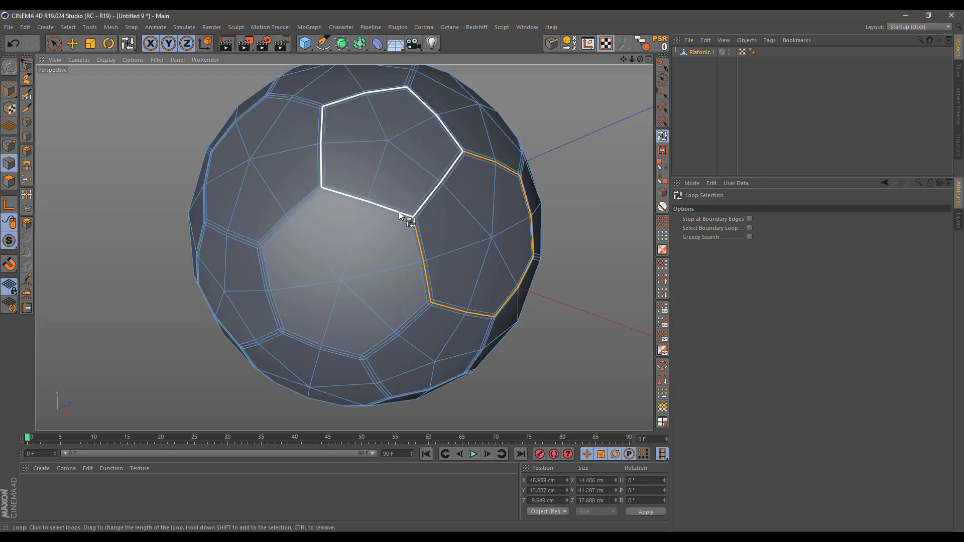
pyautogui.keyDown('shift'); pyautogui.click(399, 212); pyautogui.keyUp('shift')
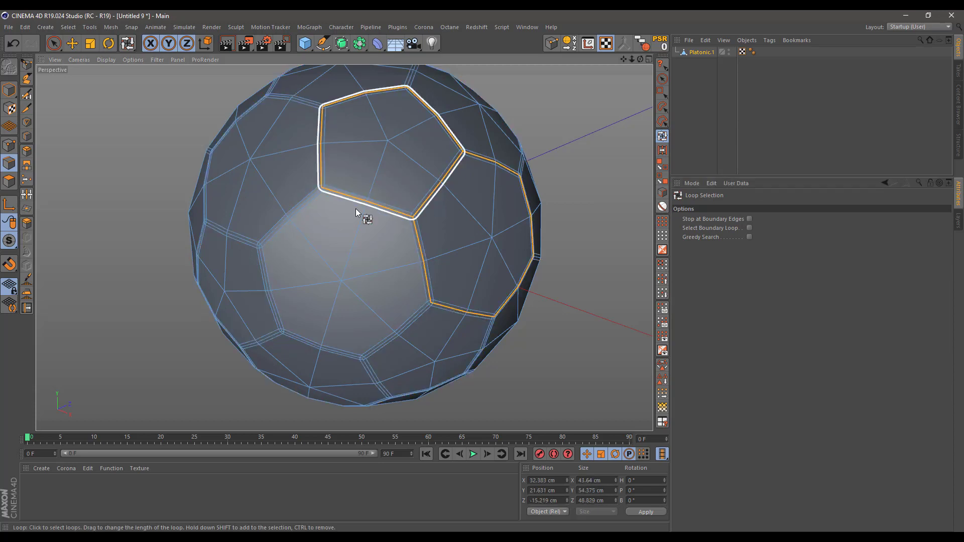
pyautogui.keyDown('shift'); pyautogui.click(309, 199); pyautogui.keyUp('shift')
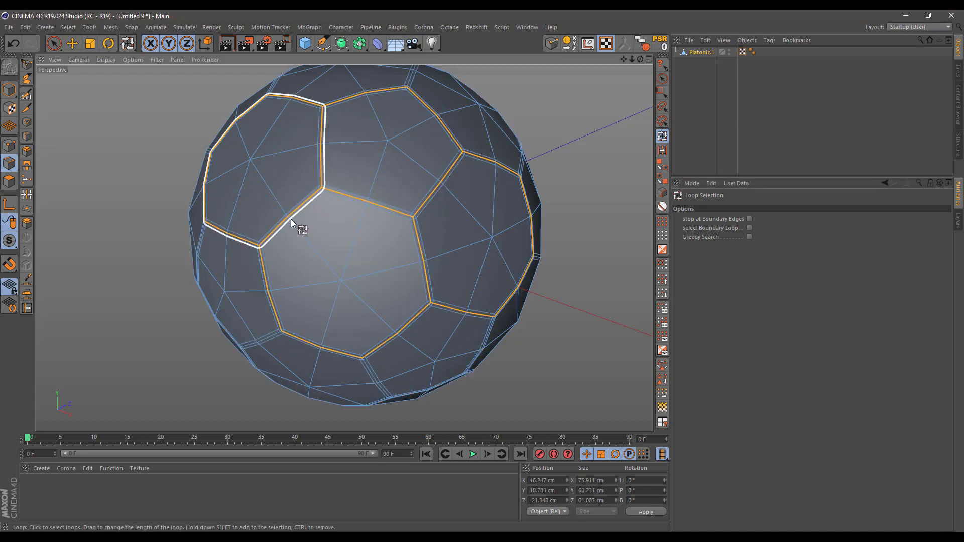
pyautogui.keyDown('shift'); pyautogui.click(255, 248); pyautogui.keyUp('shift')
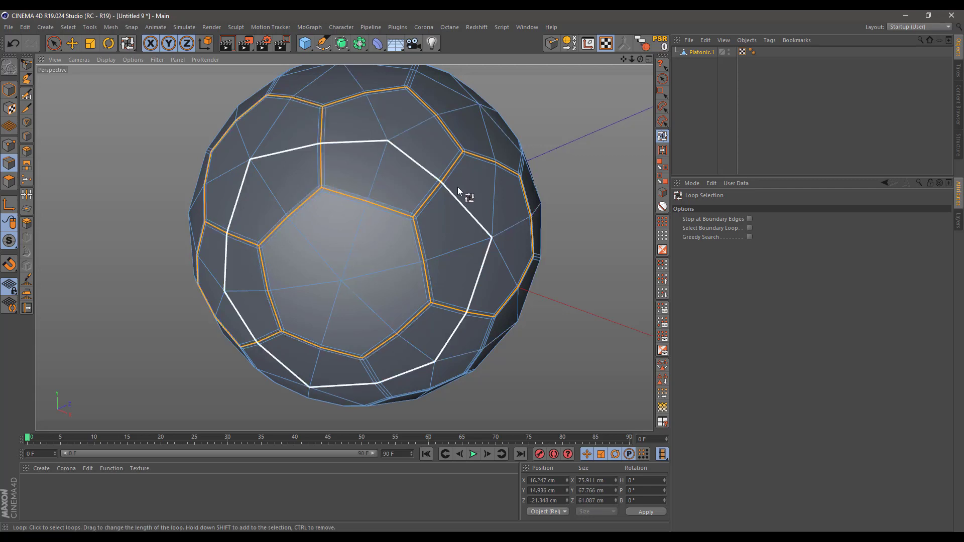
# Step: Add the middle seam loops of the neighbouring side and upper panels to the selection
pyautogui.keyDown('alt'); pyautogui.moveTo(462, 196); pyautogui.dragTo(328, 236); pyautogui.keyUp('alt')
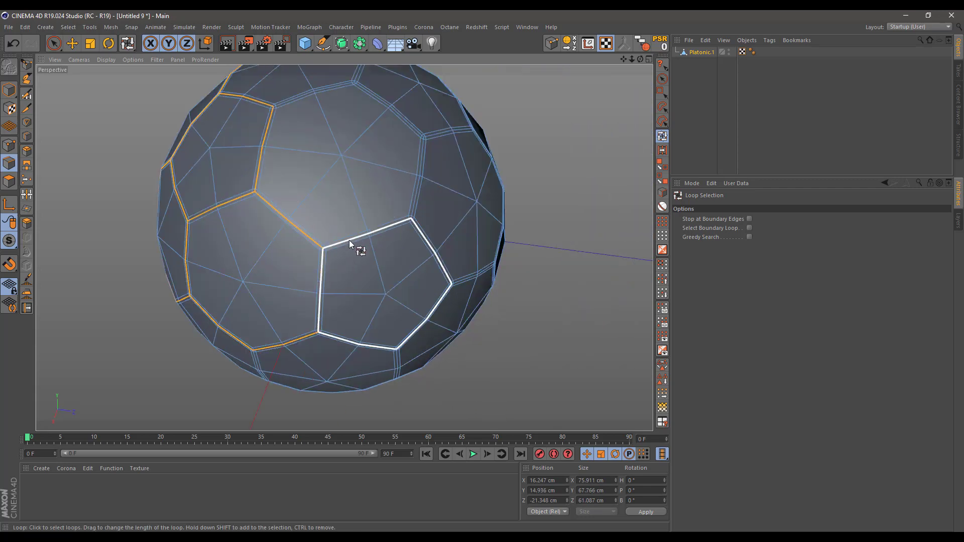
pyautogui.keyDown('shift'); pyautogui.click(349, 240); pyautogui.keyUp('shift')
pyautogui.keyDown('shift'); pyautogui.click(366, 103); pyautogui.keyUp('shift')
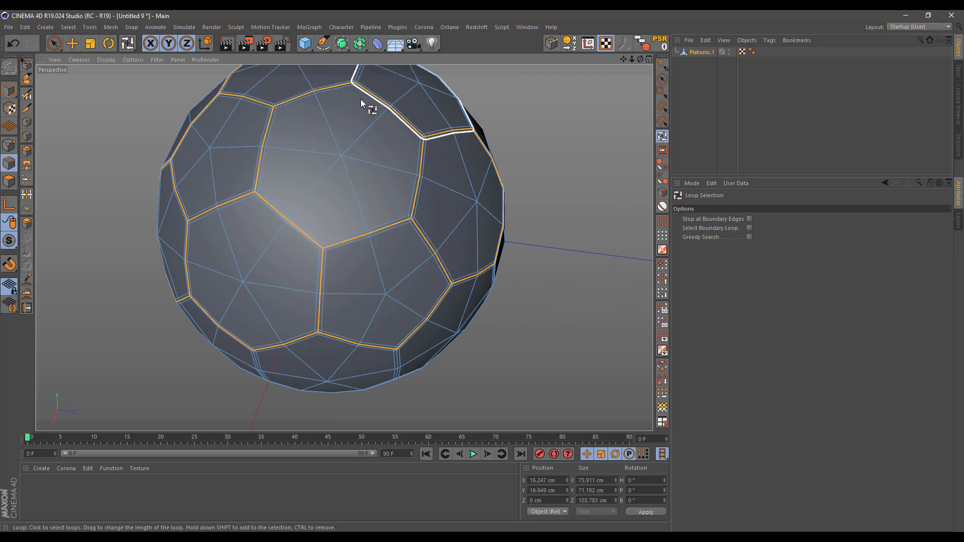
pyautogui.keyDown('alt'); pyautogui.moveTo(367, 103); pyautogui.dragTo(278, 223); pyautogui.keyUp('alt')
pyautogui.keyDown('shift'); pyautogui.click(282, 206); pyautogui.keyUp('shift')
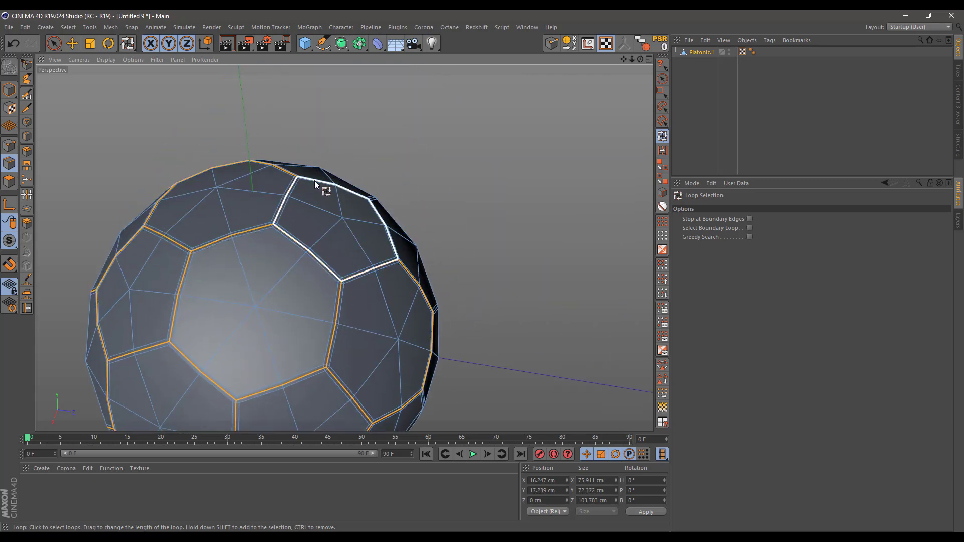
pyautogui.keyDown('alt'); pyautogui.moveTo(385, 251); pyautogui.dragTo(382, 246); pyautogui.keyUp('alt')
pyautogui.keyDown('shift'); pyautogui.click(408, 246); pyautogui.keyUp('shift')
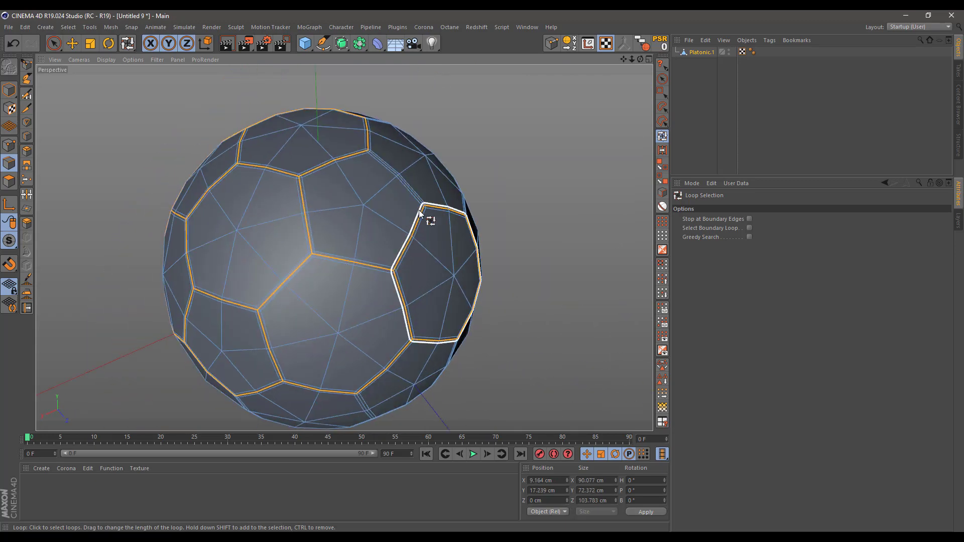
pyautogui.keyDown('shift'); pyautogui.click(414, 194); pyautogui.keyUp('shift')
# Step: Extend the selection with the middle seam loops around the back of the ball and down towards its lower panels
pyautogui.keyDown('alt'); pyautogui.moveTo(444, 256); pyautogui.dragTo(211, 282); pyautogui.keyUp('alt')
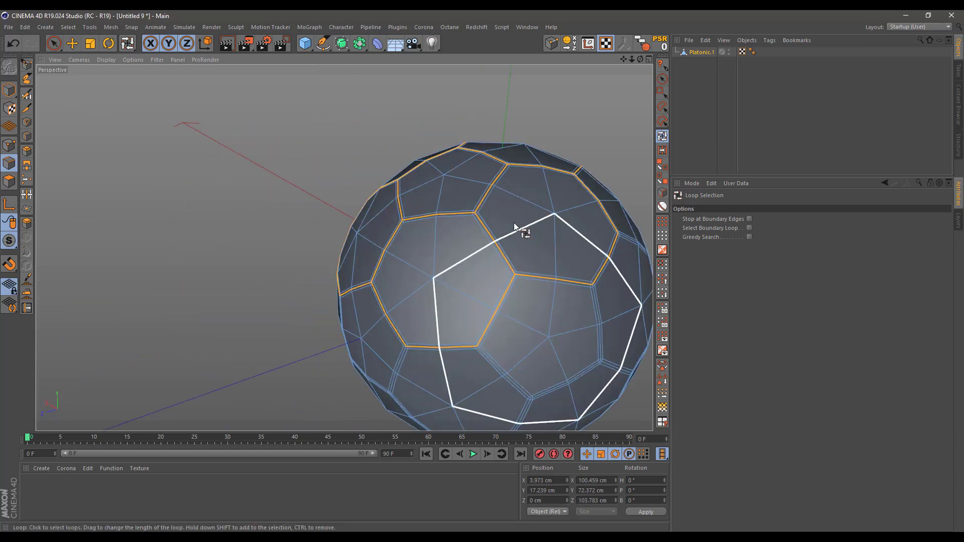
pyautogui.keyDown('alt'); pyautogui.moveTo(518, 235); pyautogui.dragTo(274, 204, button='middle'); pyautogui.keyUp('alt')
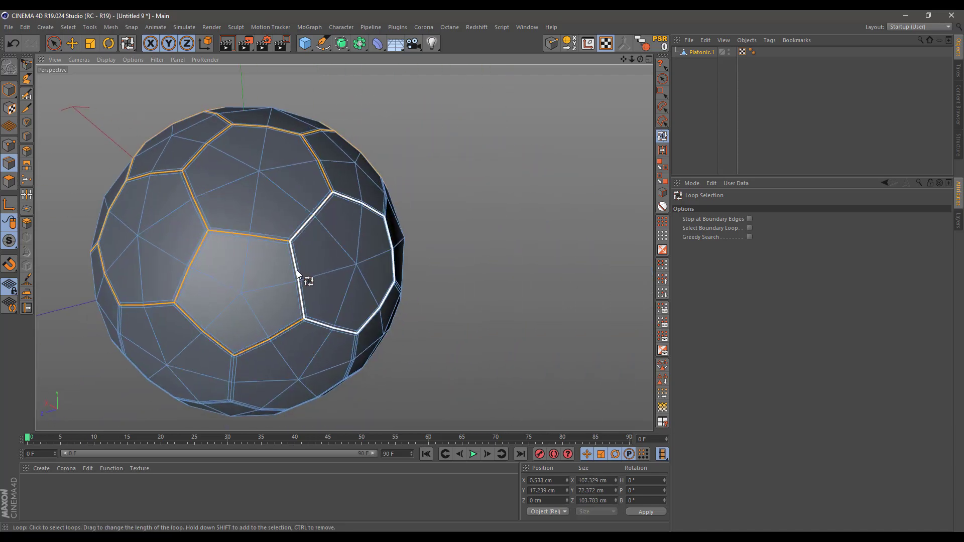
pyautogui.keyDown('shift'); pyautogui.click(296, 270); pyautogui.keyUp('shift')
pyautogui.keyDown('shift'); pyautogui.click(232, 369); pyautogui.keyUp('shift')
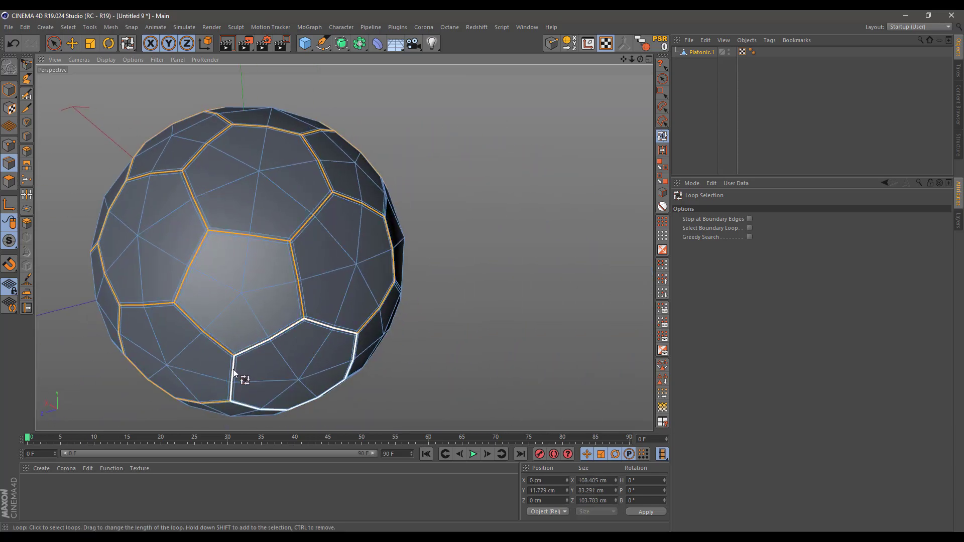
pyautogui.keyDown('shift'); pyautogui.click(235, 370); pyautogui.keyUp('shift')
pyautogui.keyDown('alt'); pyautogui.moveTo(326, 294); pyautogui.dragTo(440, 275); pyautogui.keyUp('alt')
pyautogui.keyDown('alt'); pyautogui.moveTo(440, 275); pyautogui.dragTo(279, 254, button='middle'); pyautogui.keyUp('alt')
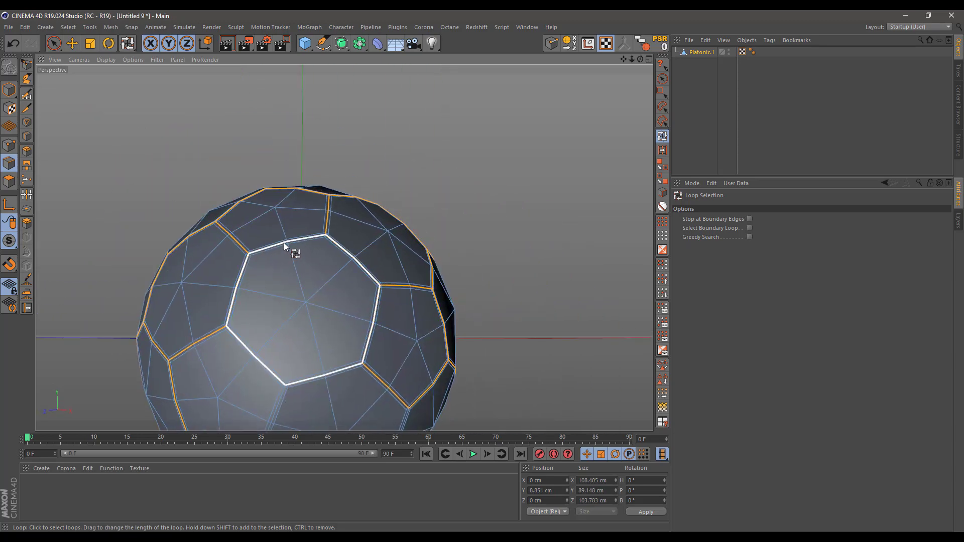
pyautogui.keyDown('shift'); pyautogui.click(294, 398); pyautogui.keyUp('shift')
pyautogui.keyDown('alt'); pyautogui.moveTo(294, 398); pyautogui.dragTo(296, 235); pyautogui.keyUp('alt')
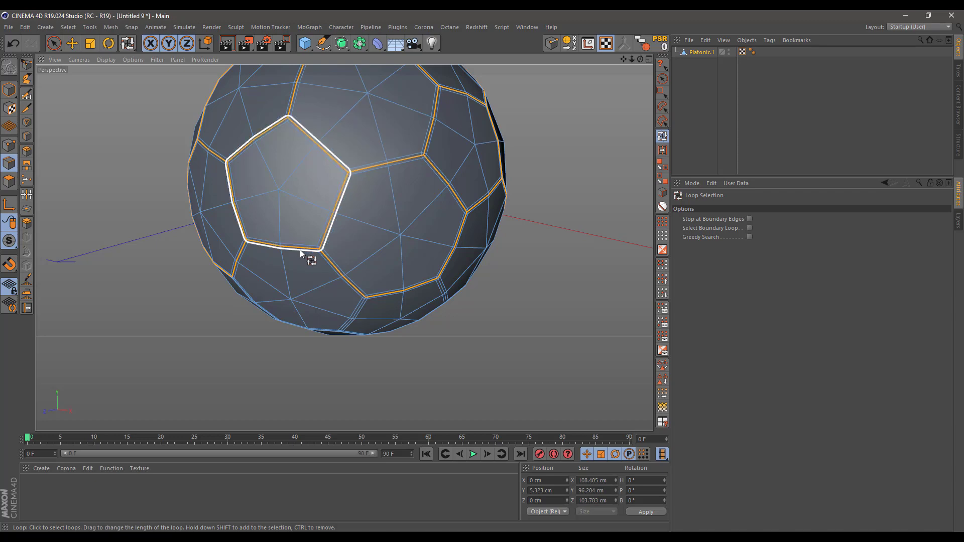
pyautogui.keyDown('shift'); pyautogui.click(298, 248); pyautogui.keyUp('shift')
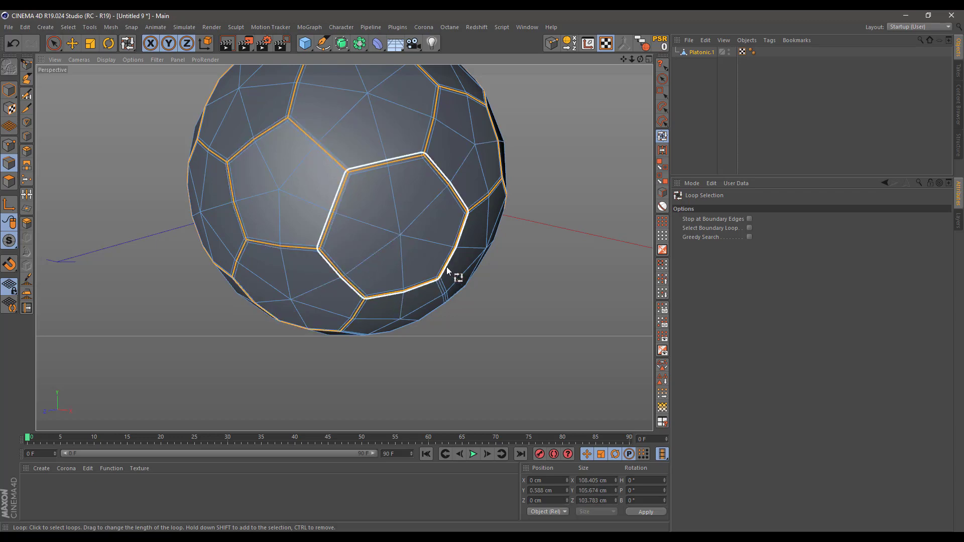
# Step: Add the middle seam loops bordering the next lower side panels to the selection
pyautogui.keyDown('alt'); pyautogui.moveTo(452, 276); pyautogui.dragTo(385, 242); pyautogui.keyUp('alt')
pyautogui.keyDown('alt'); pyautogui.moveTo(384, 243); pyautogui.dragTo(229, 234, button='middle'); pyautogui.keyUp('alt')
pyautogui.keyDown('alt'); pyautogui.moveTo(229, 234); pyautogui.dragTo(290, 238, button='right'); pyautogui.keyUp('alt')
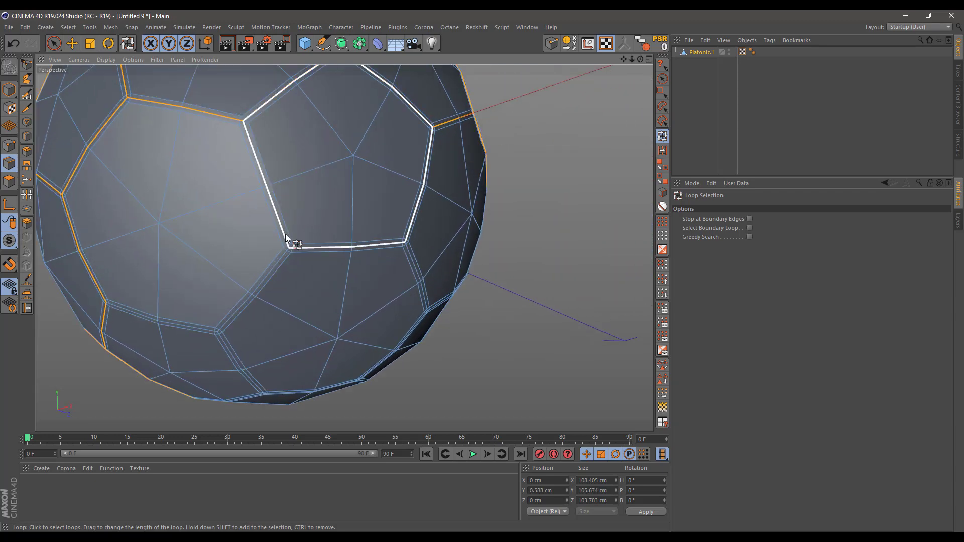
pyautogui.keyDown('shift'); pyautogui.click(286, 235); pyautogui.keyUp('shift')
pyautogui.keyDown('shift'); pyautogui.click(284, 238); pyautogui.keyUp('shift')
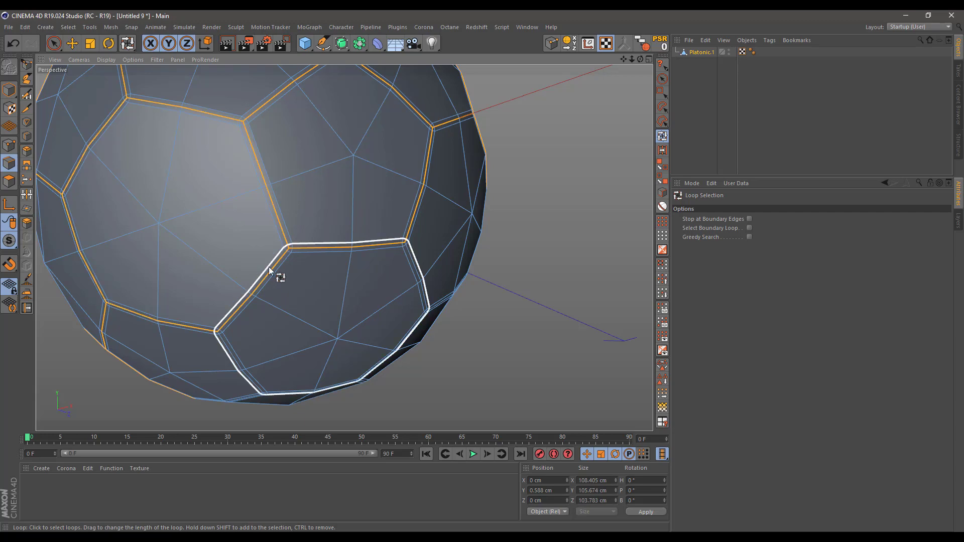
pyautogui.keyDown('shift'); pyautogui.click(227, 351); pyautogui.keyUp('shift')
pyautogui.keyDown('shift'); pyautogui.click(231, 354); pyautogui.keyUp('shift')
# Step: Add the remaining middle seam loops around the last unselected panels to complete the seam selection
pyautogui.keyDown('alt'); pyautogui.moveTo(409, 228); pyautogui.dragTo(224, 216); pyautogui.keyUp('alt')
pyautogui.keyDown('alt'); pyautogui.moveTo(467, 231); pyautogui.dragTo(296, 280, button='middle'); pyautogui.keyUp('alt')
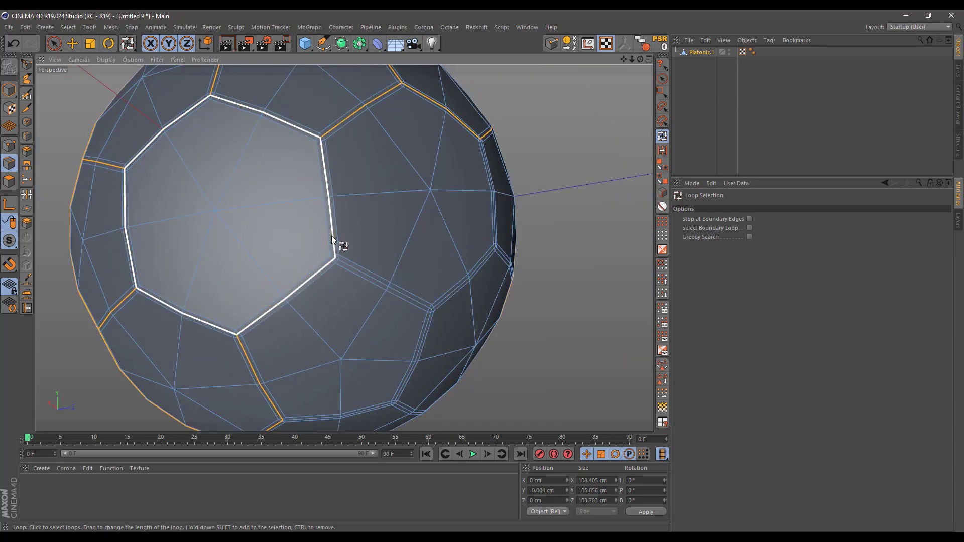
pyautogui.keyDown('shift'); pyautogui.click(331, 236); pyautogui.keyUp('shift')
pyautogui.keyDown('shift'); pyautogui.click(328, 235); pyautogui.keyUp('shift')
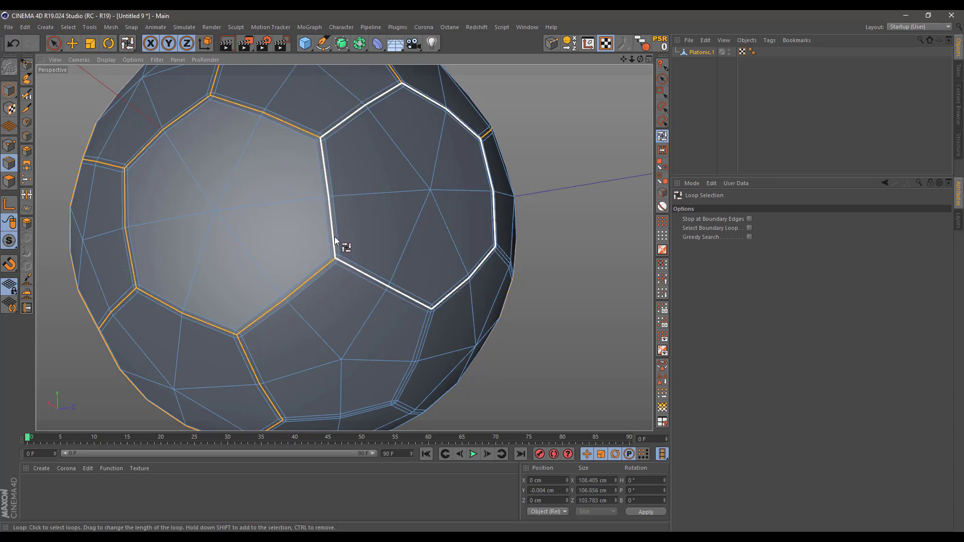
pyautogui.keyDown('shift'); pyautogui.click(372, 278); pyautogui.keyUp('shift')
pyautogui.keyDown('alt'); pyautogui.moveTo(447, 258); pyautogui.dragTo(347, 251); pyautogui.keyUp('alt')
pyautogui.keyDown('alt'); pyautogui.moveTo(570, 226); pyautogui.dragTo(319, 218, button='middle'); pyautogui.keyUp('alt')
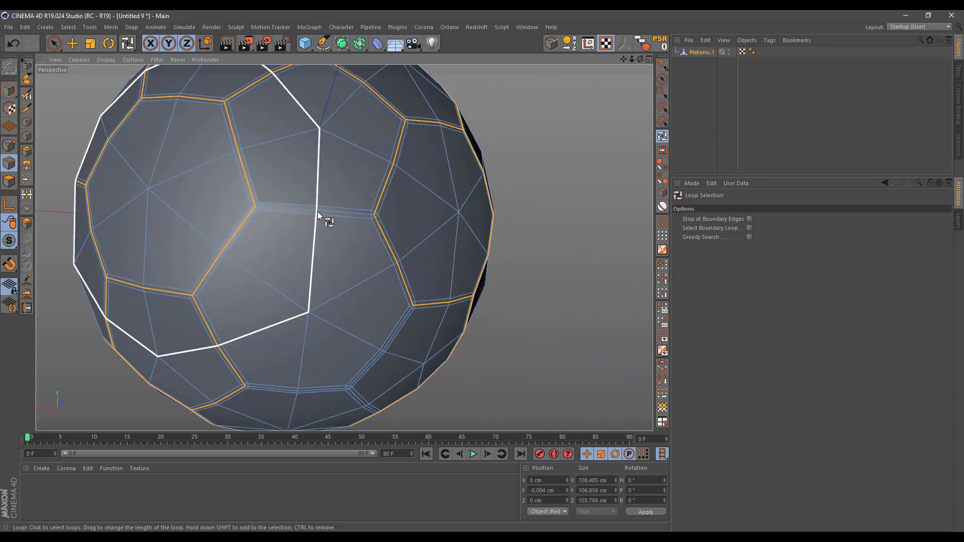
pyautogui.keyDown('shift'); pyautogui.click(326, 213); pyautogui.keyUp('shift')
pyautogui.keyDown('alt'); pyautogui.moveTo(399, 306); pyautogui.dragTo(340, 208, button='middle'); pyautogui.keyUp('alt')
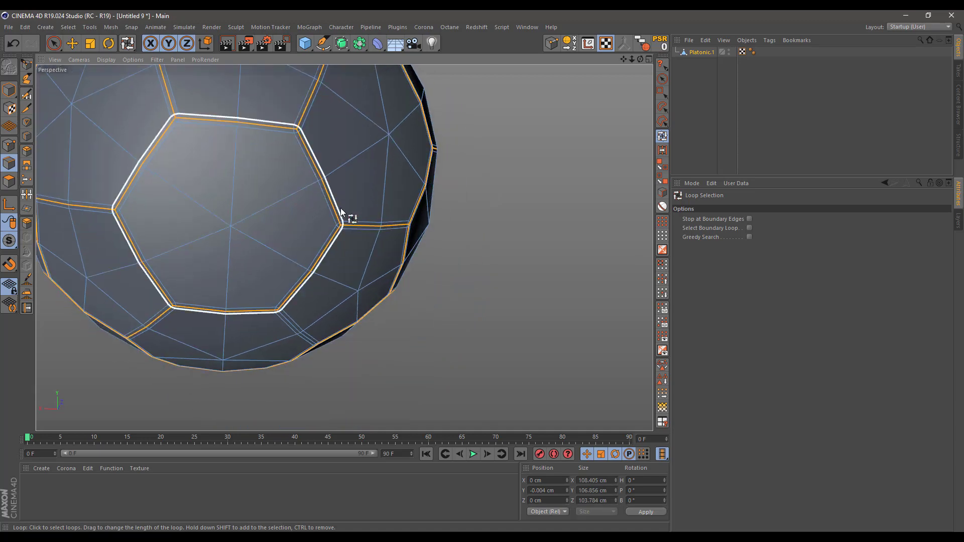
# Step: Examine the underside and all sides of the ball for seams whose centre edges are missing from the selection
pyautogui.keyDown('alt'); pyautogui.moveTo(340, 207); pyautogui.dragTo(330, 276); pyautogui.keyUp('alt')
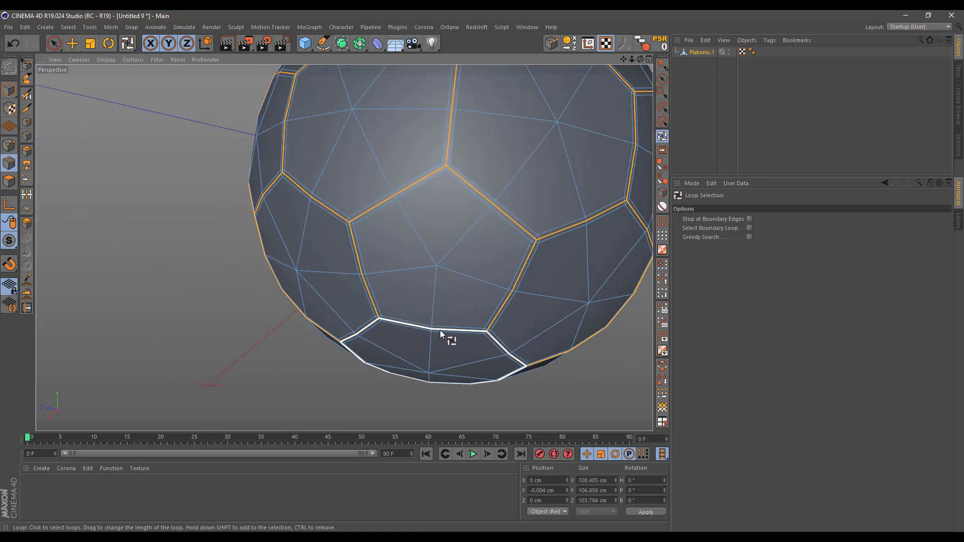
pyautogui.keyDown('alt'); pyautogui.moveTo(426, 321); pyautogui.dragTo(424, 251); pyautogui.keyUp('alt')
pyautogui.keyDown('alt'); pyautogui.moveTo(469, 325); pyautogui.dragTo(453, 135, button='middle'); pyautogui.keyUp('alt')
pyautogui.keyDown('alt'); pyautogui.moveTo(453, 167); pyautogui.dragTo(408, 238, button='right'); pyautogui.keyUp('alt')
pyautogui.keyDown('alt'); pyautogui.moveTo(469, 146); pyautogui.dragTo(327, 266); pyautogui.keyUp('alt')
pyautogui.keyDown('alt'); pyautogui.moveTo(504, 106); pyautogui.dragTo(359, 271, button='middle'); pyautogui.keyUp('alt')
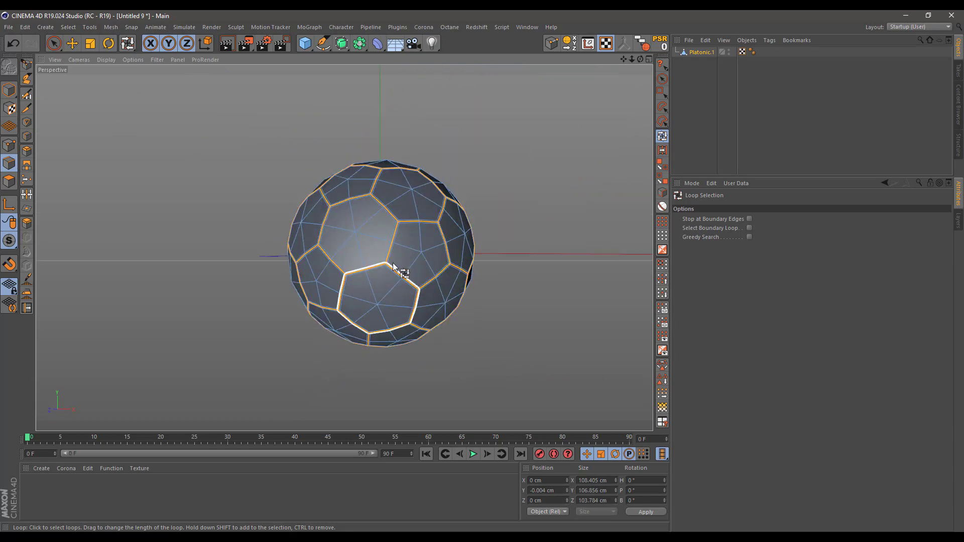
pyautogui.keyDown('alt'); pyautogui.moveTo(410, 254); pyautogui.dragTo(216, 291); pyautogui.keyUp('alt')
pyautogui.keyDown('alt'); pyautogui.moveTo(492, 288); pyautogui.dragTo(277, 226, button='middle'); pyautogui.keyUp('alt')
pyautogui.keyDown('alt'); pyautogui.moveTo(345, 234); pyautogui.dragTo(178, 236); pyautogui.keyUp('alt')
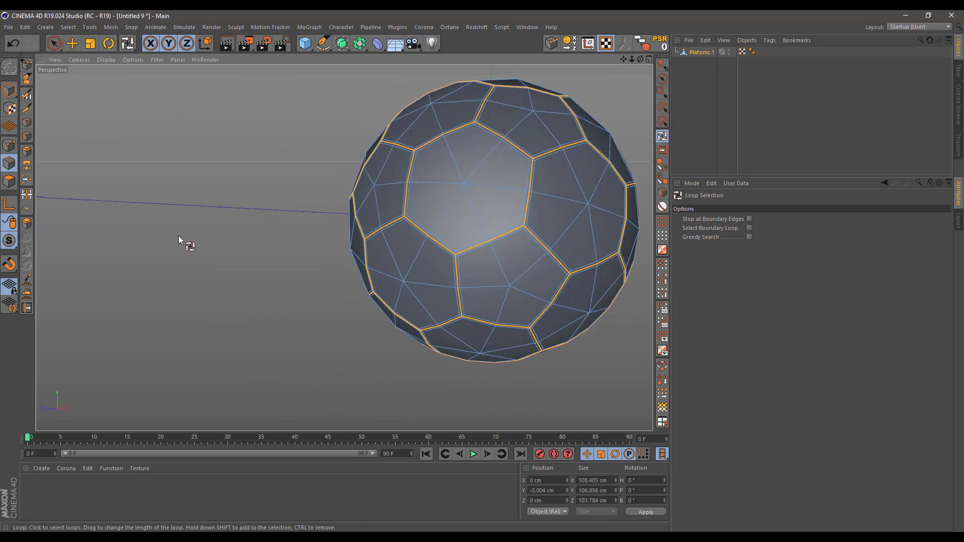
pyautogui.keyDown('alt'); pyautogui.moveTo(480, 230); pyautogui.dragTo(251, 225, button='middle'); pyautogui.keyUp('alt')
pyautogui.keyDown('alt'); pyautogui.moveTo(317, 227); pyautogui.dragTo(206, 229); pyautogui.keyUp('alt')
pyautogui.keyDown('alt'); pyautogui.moveTo(394, 216); pyautogui.dragTo(290, 221, button='middle'); pyautogui.keyUp('alt')
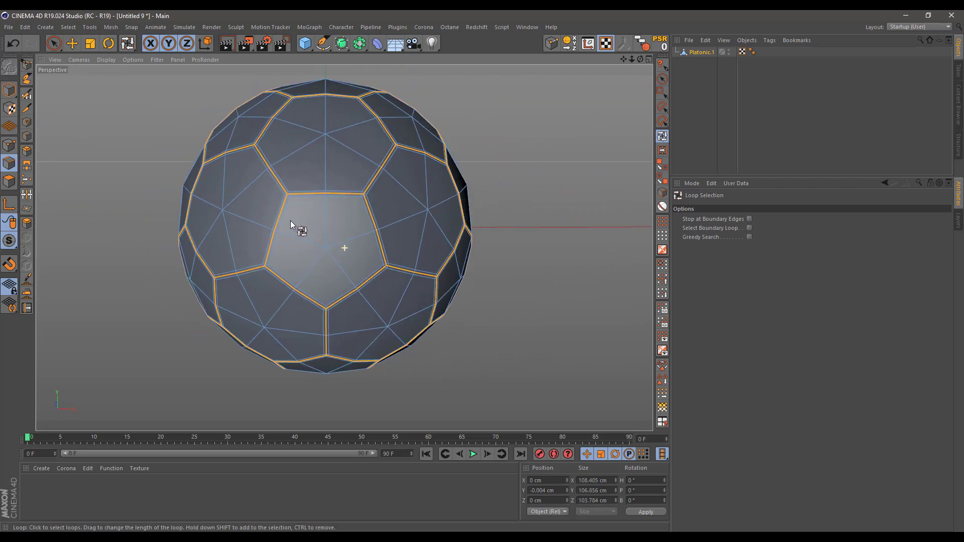
# Step: Store the selected centre seam edges in an edge selection tag and clear the selection
pyautogui.click(663, 380)
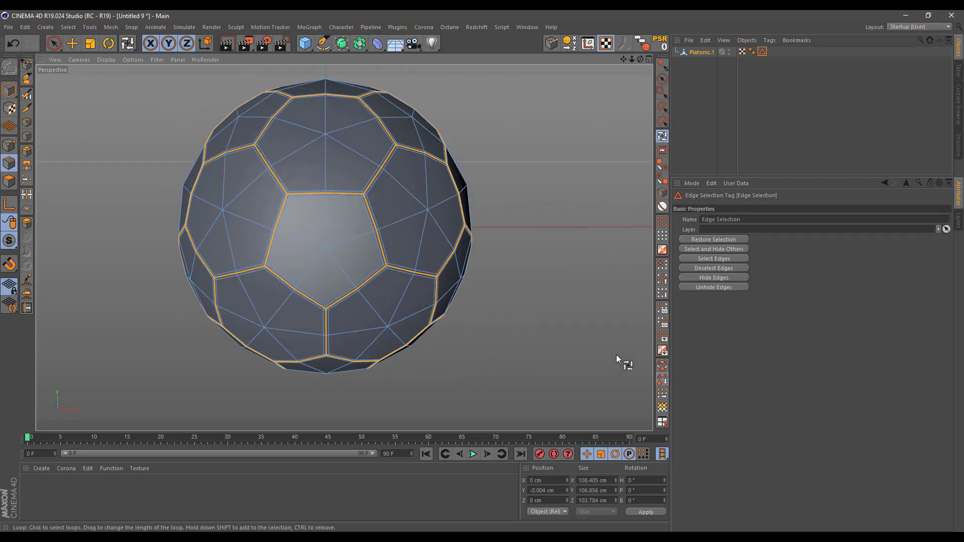
pyautogui.click(663, 79)
pyautogui.keyDown('alt'); pyautogui.moveTo(480, 159); pyautogui.dragTo(479, 186, button='middle'); pyautogui.keyUp('alt')
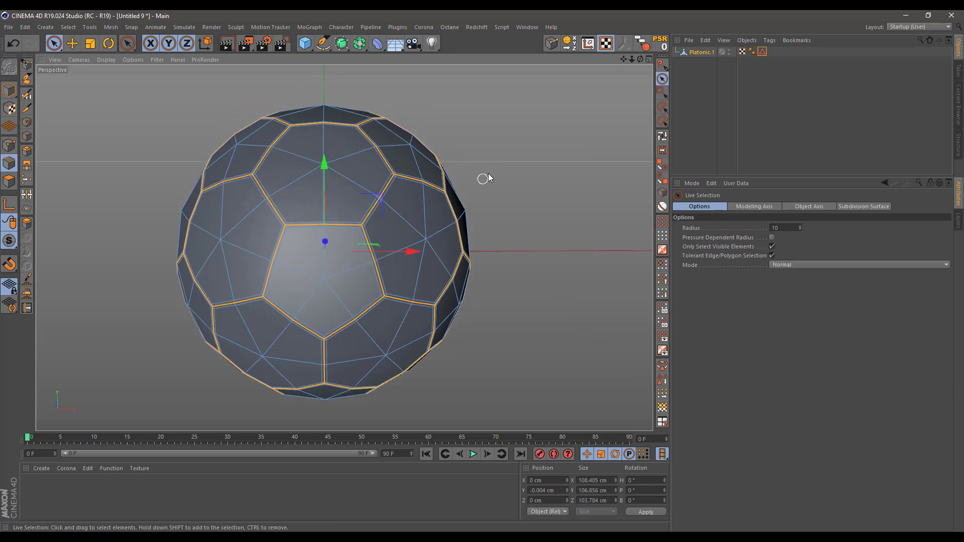
pyautogui.click(486, 175)
# Step: Add a Subdivision Surface and make the Platonic.1 object its child
pyautogui.keyDown('alt'); pyautogui.click(342, 43); pyautogui.keyUp('alt')
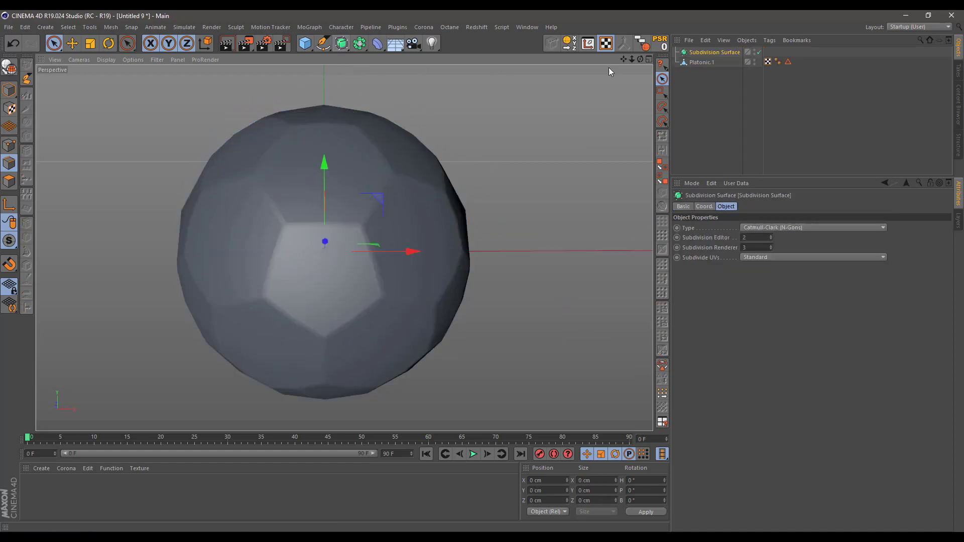
pyautogui.click(701, 62)
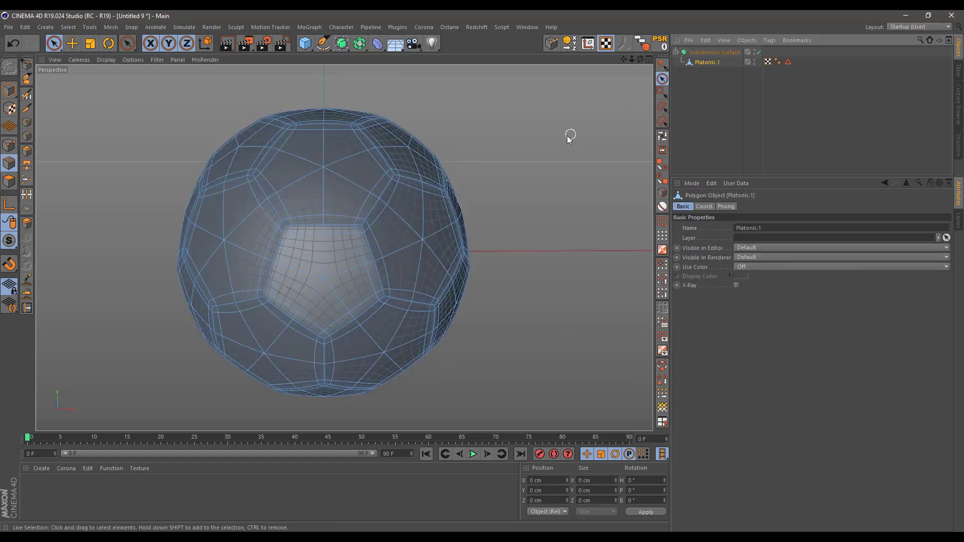
pyautogui.keyDown('alt'); pyautogui.moveTo(569, 138); pyautogui.dragTo(399, 193); pyautogui.keyUp('alt')
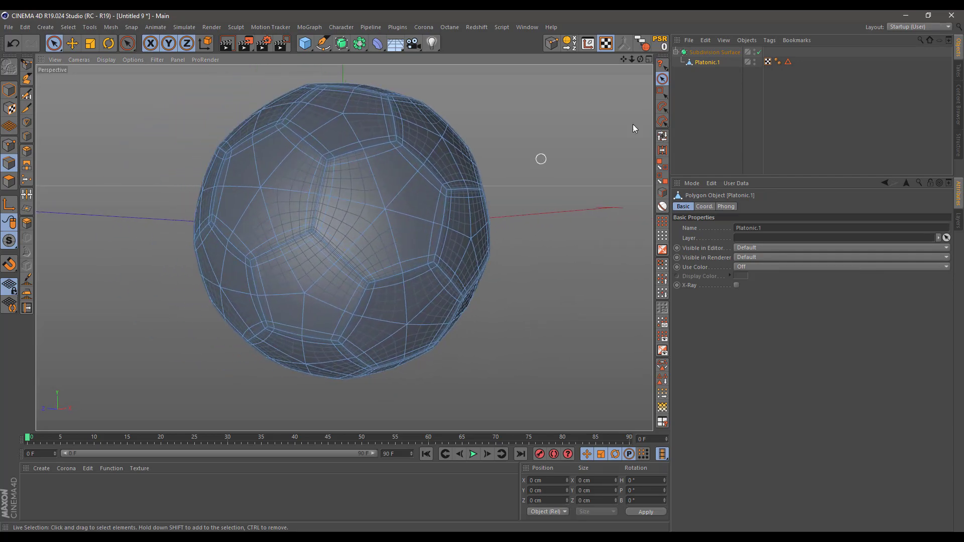
# Step: Restore the stored seam edge selection, scale it uniformly inward to about 95% to form grooves, and deselect the object
pyautogui.doubleClick(787, 62)
pyautogui.click(90, 43)
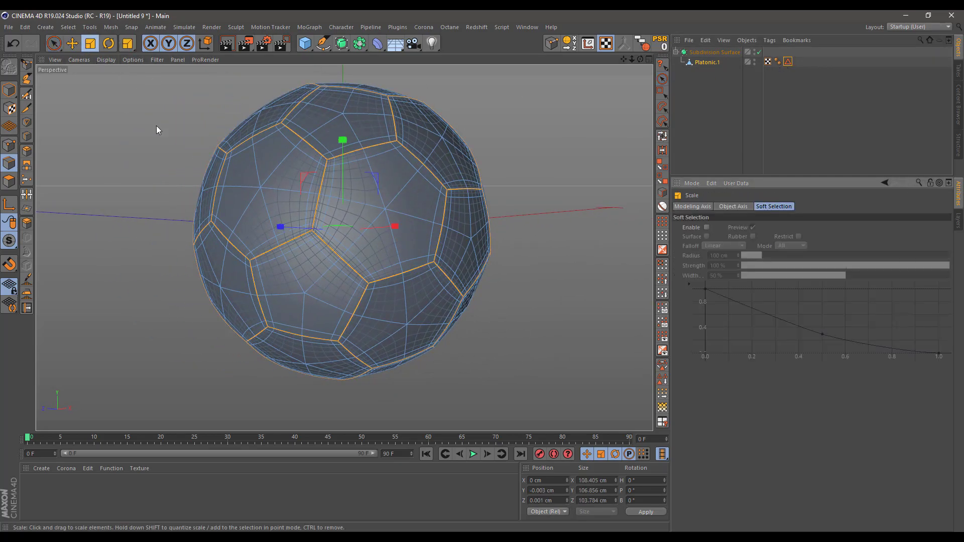
pyautogui.scroll(2, 157, 130)
pyautogui.moveTo(600, 146); pyautogui.dragTo(571, 143)
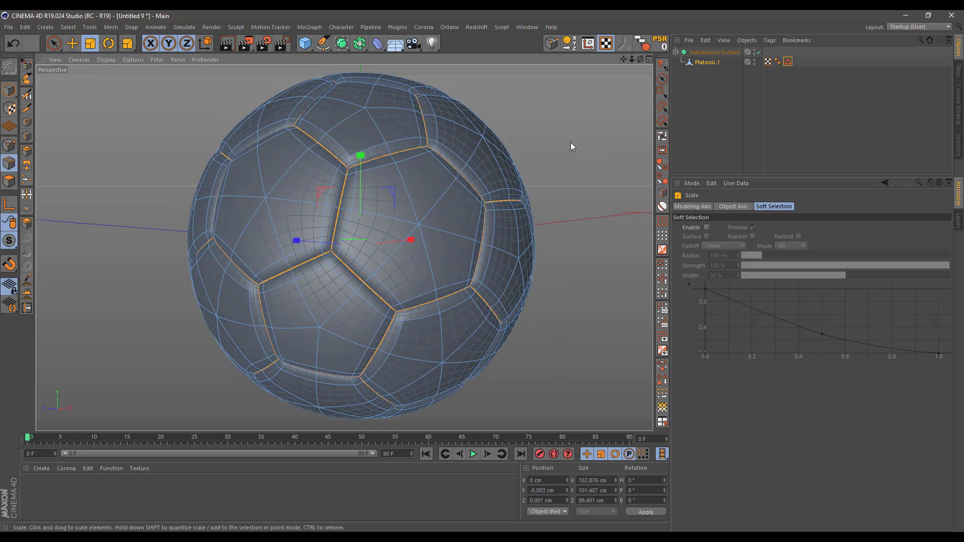
pyautogui.click(682, 125)
pyautogui.scroll(-3, 462, 222)
pyautogui.keyDown('alt'); pyautogui.moveTo(412, 206); pyautogui.dragTo(361, 216); pyautogui.keyUp('alt')
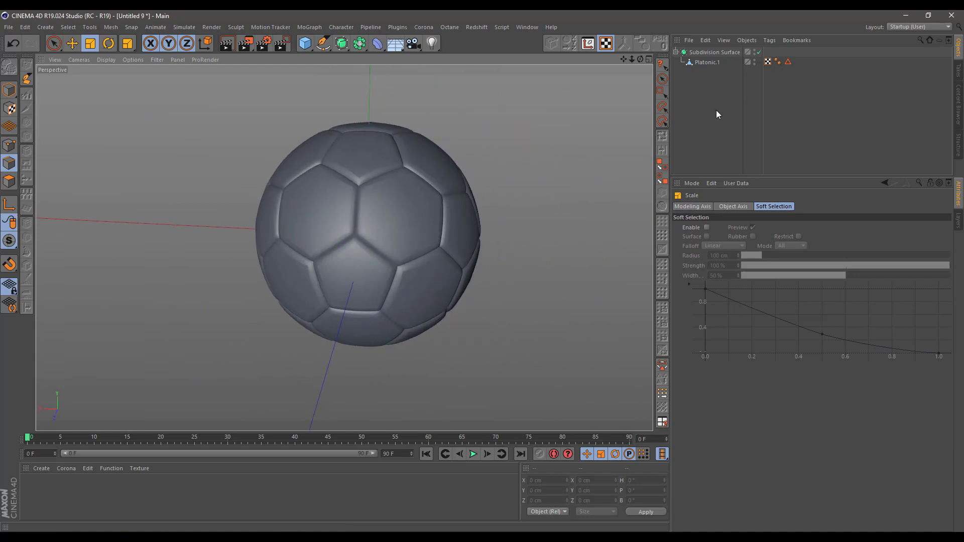
# Step: Open the Phong tag of Platonic.1 and turn off Use Edge Breaks
pyautogui.click(778, 61)
pyautogui.click(730, 247)
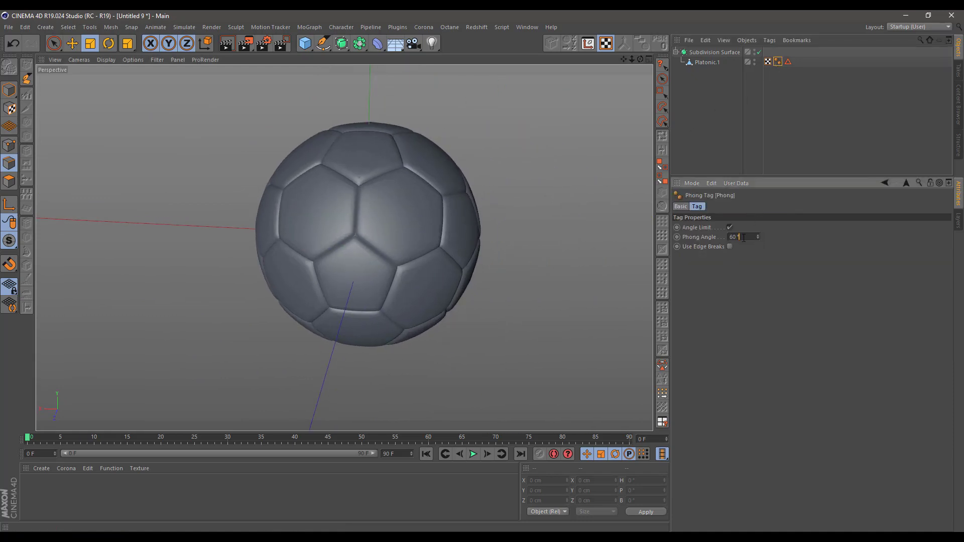
pyautogui.moveTo(392, 227)
pyautogui.keyDown('alt'); pyautogui.mouseDown(button='middle')
pyautogui.moveTo(411, 240)
pyautogui.moveTo(397, 234)
pyautogui.mouseUp(button='middle'); pyautogui.keyUp('alt')
pyautogui.scroll(2, 406, 238)
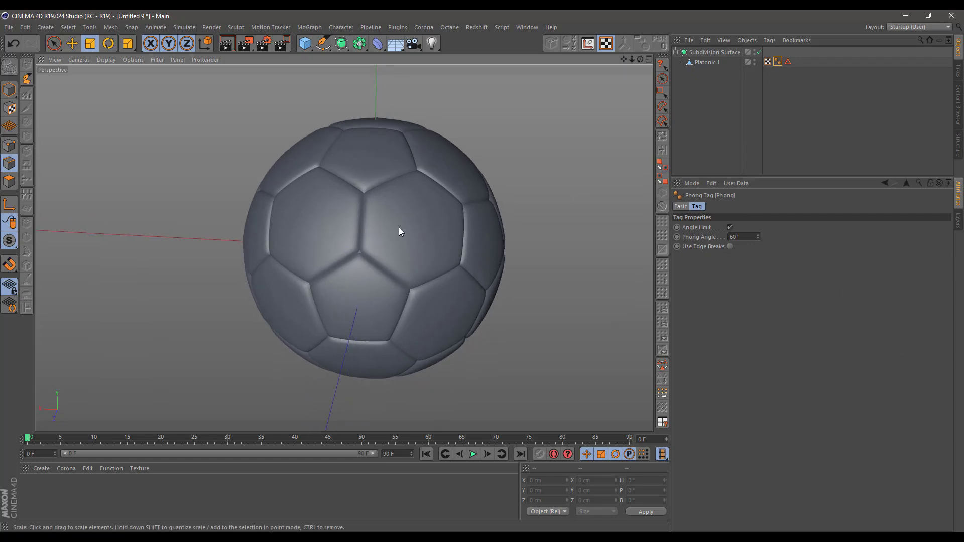
# Step: Select Platonic.1 in polygon mode and apply Normal Scale of about 117% to its stored panel polygon selection, keeping the transform tools floating
pyautogui.click(698, 62)
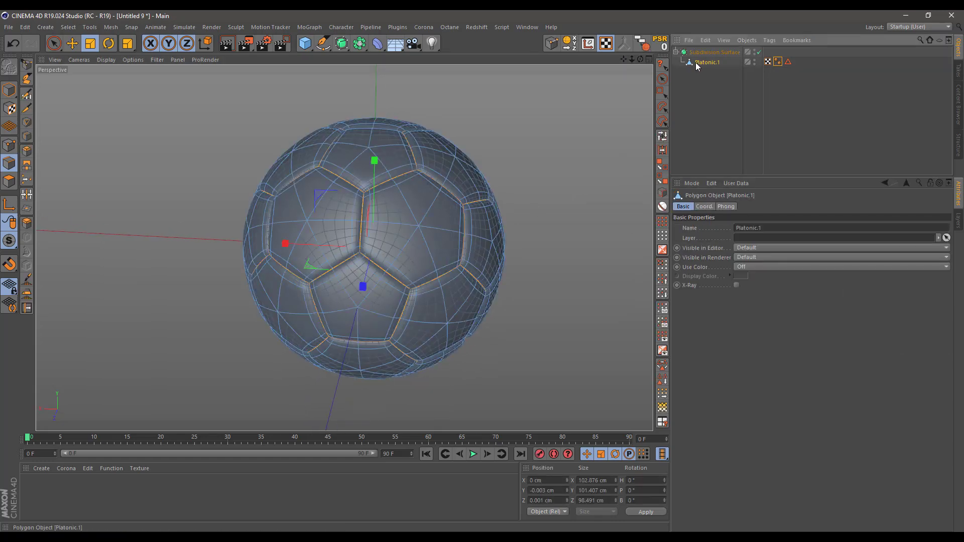
pyautogui.click(8, 182)
pyautogui.click(111, 27)
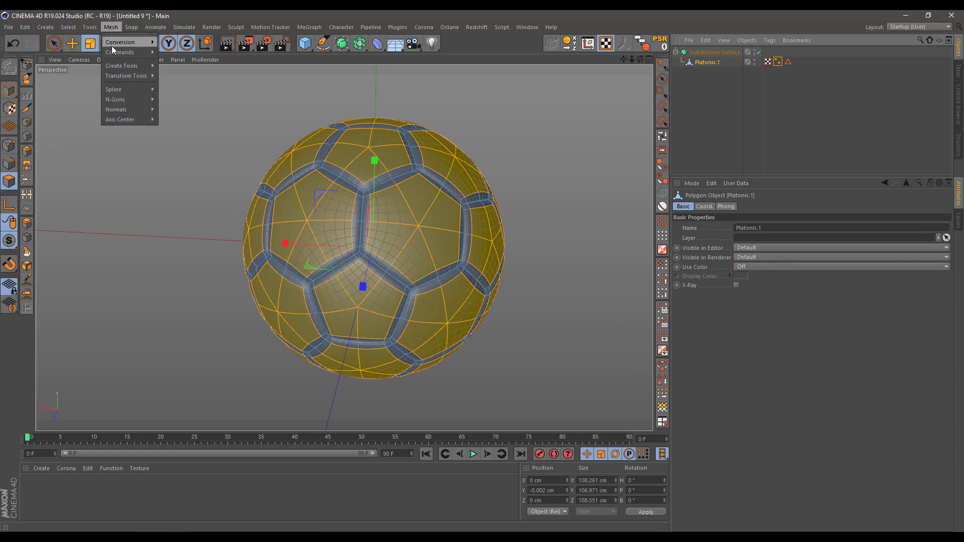
pyautogui.moveTo(113, 76)
pyautogui.click(172, 68)
pyautogui.moveTo(172, 71); pyautogui.dragTo(592, 78)
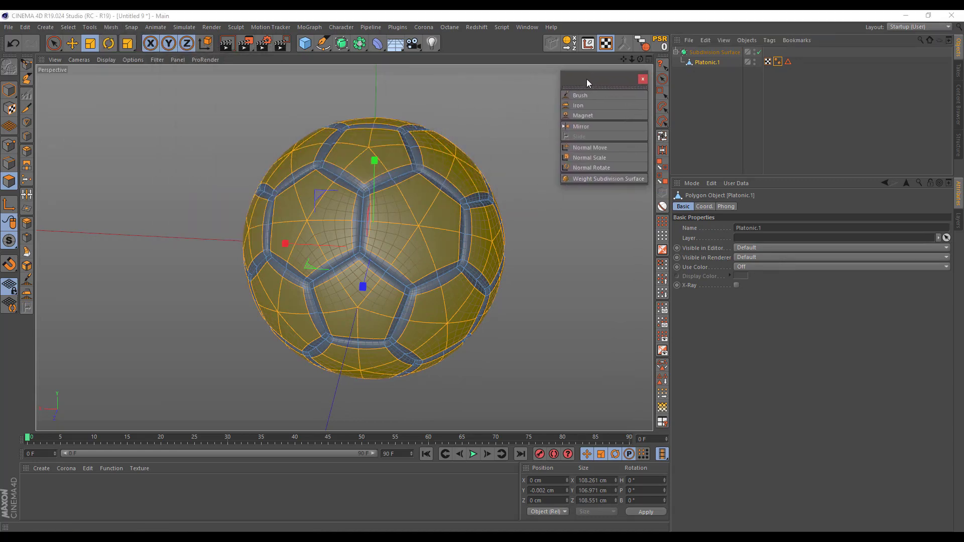
pyautogui.click(589, 159)
pyautogui.scroll(4, 363, 232)
pyautogui.moveTo(169, 241); pyautogui.dragTo(192, 241)
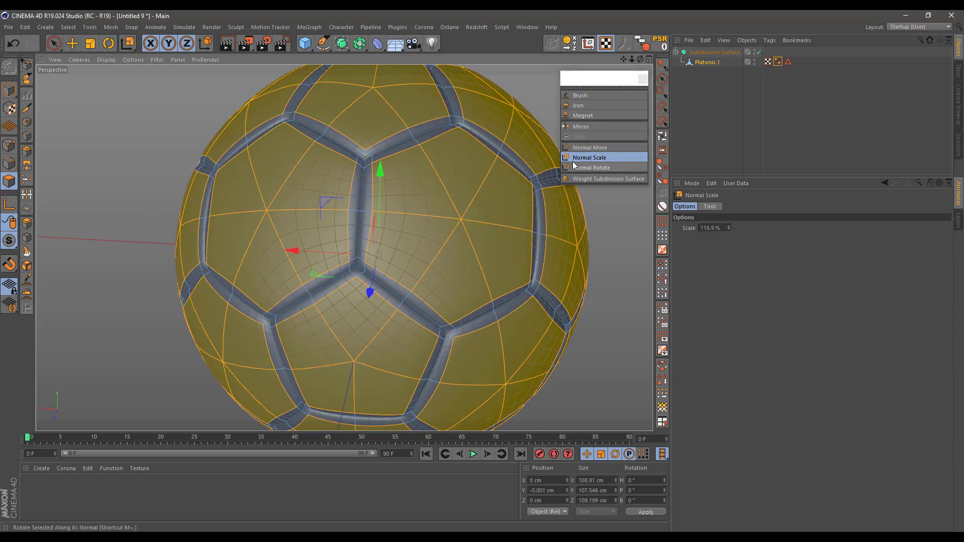
# Step: Move the selected panel polygons about -1.4 cm along their normals and deselect everything to inspect the ball
pyautogui.click(590, 147)
pyautogui.moveTo(125, 181); pyautogui.dragTo(117, 182)
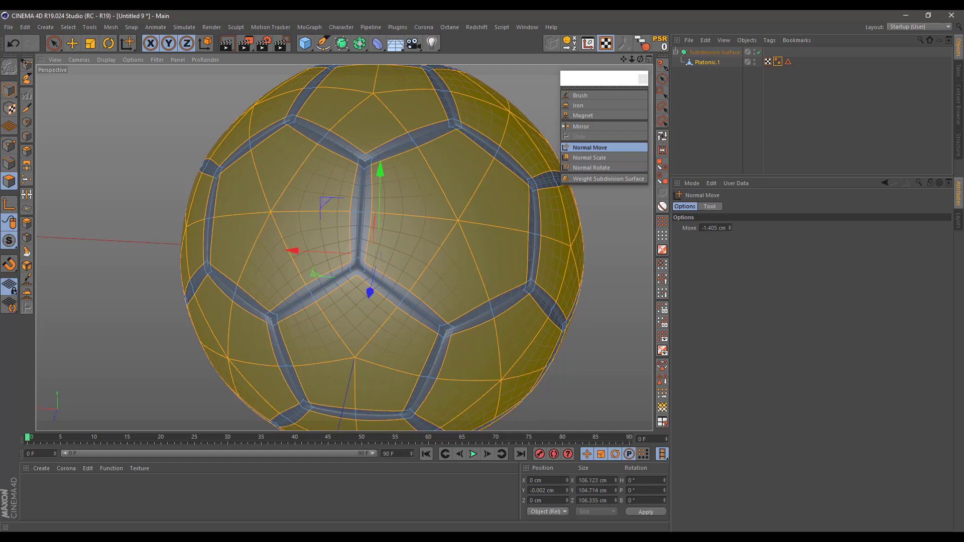
pyautogui.click(664, 80)
pyautogui.click(695, 94)
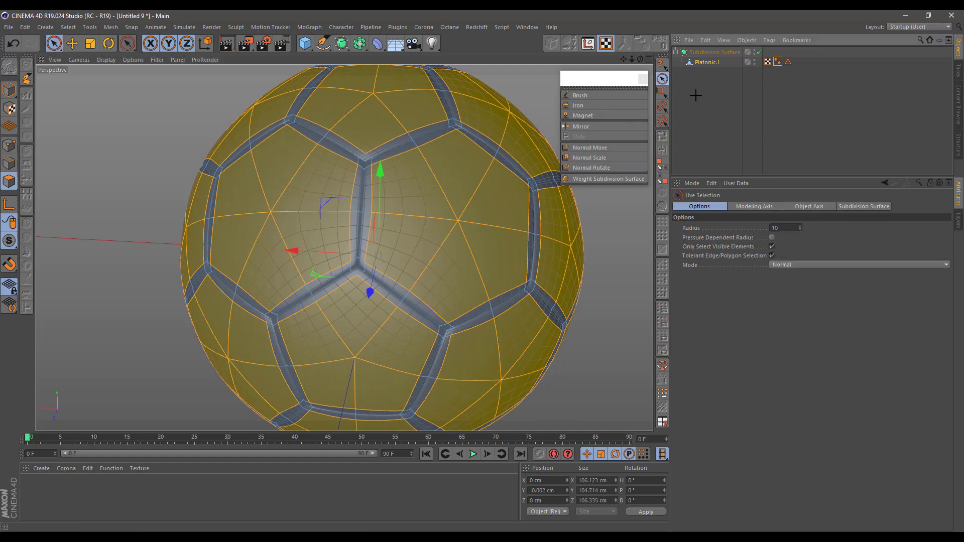
pyautogui.scroll(-4, 382, 229)
pyautogui.keyDown('alt'); pyautogui.moveTo(312, 223); pyautogui.dragTo(362, 212); pyautogui.keyUp('alt')
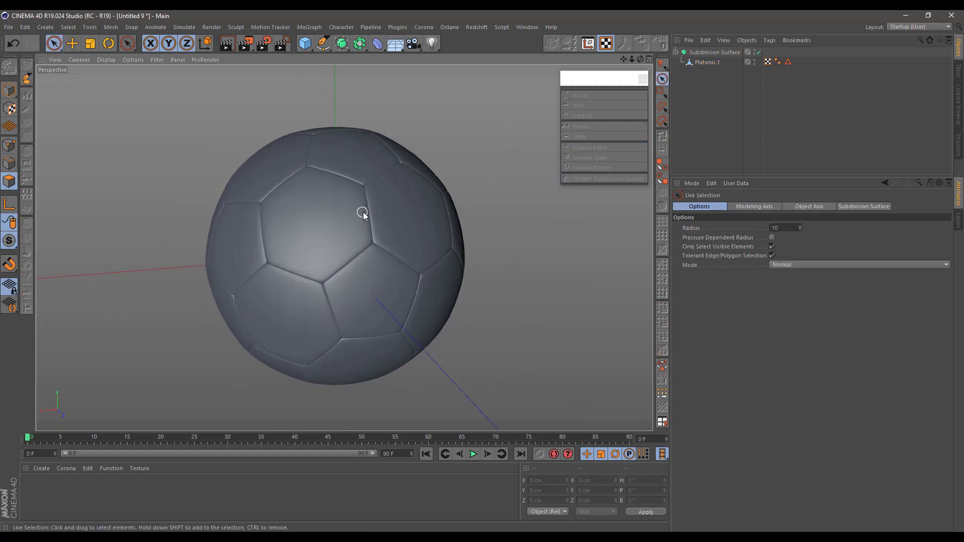
# Step: Undo the deselection and move the panel polygons 0.6 cm outward along their normals
pyautogui.hotkey('ctrl', 'z')
pyautogui.scroll(4, 312, 229)
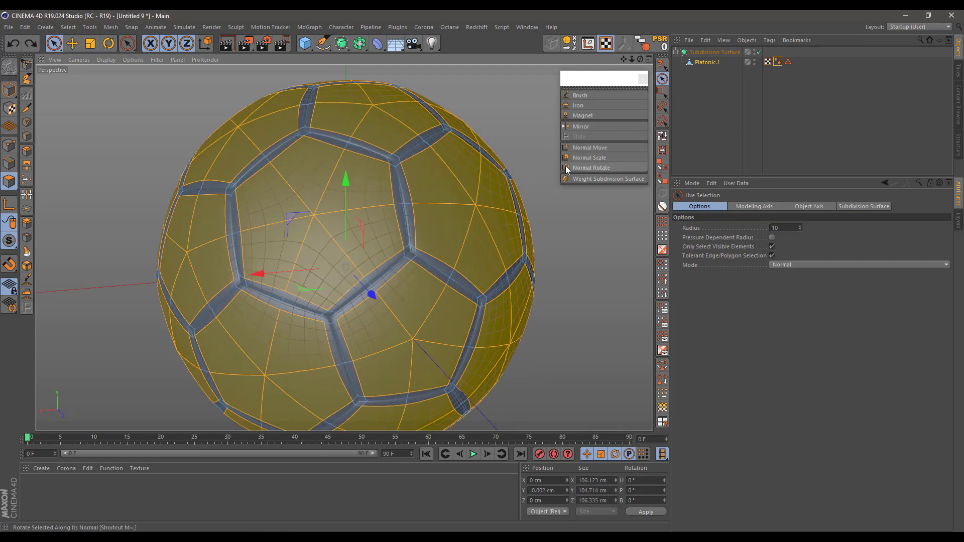
pyautogui.click(590, 147)
pyautogui.moveTo(112, 198)
pyautogui.mouseDown()
pyautogui.moveTo(126, 198)
pyautogui.moveTo(117, 198)
pyautogui.mouseUp()
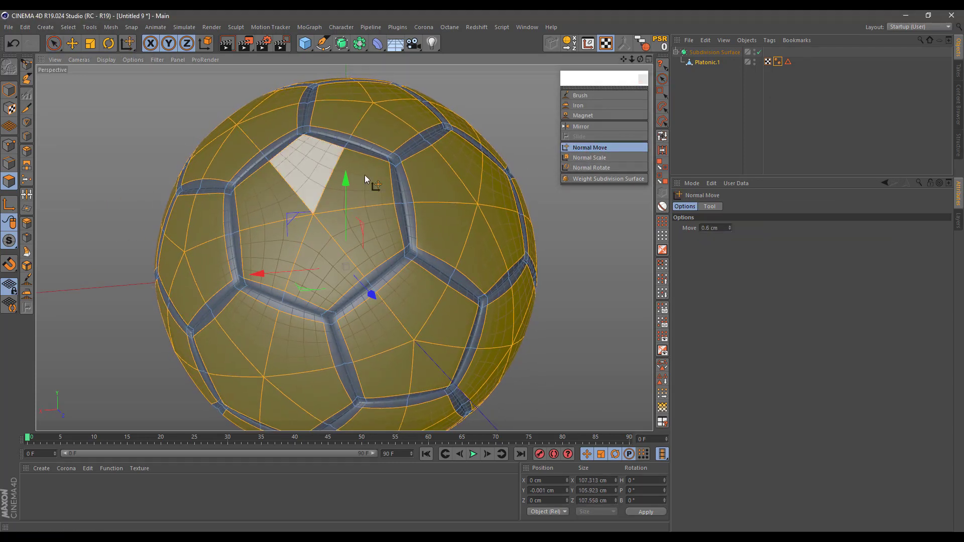
# Step: Deselect the ball, switch to model mode with Live Selection, inspect the finished ball from several sides and close the floating transform palette
pyautogui.click(697, 95)
pyautogui.scroll(-3, 424, 225)
pyautogui.keyDown('alt'); pyautogui.moveTo(256, 222); pyautogui.dragTo(299, 238); pyautogui.keyUp('alt')
pyautogui.scroll(-3, 254, 222)
pyautogui.keyDown('alt'); pyautogui.moveTo(433, 239); pyautogui.dragTo(326, 233, button='middle'); pyautogui.keyUp('alt')
pyautogui.click(9, 92)
pyautogui.keyDown('alt'); pyautogui.moveTo(271, 233); pyautogui.dragTo(163, 126); pyautogui.keyUp('alt')
pyautogui.click(54, 43)
pyautogui.keyDown('alt'); pyautogui.moveTo(266, 255); pyautogui.dragTo(369, 243); pyautogui.keyUp('alt')
pyautogui.click(643, 80)
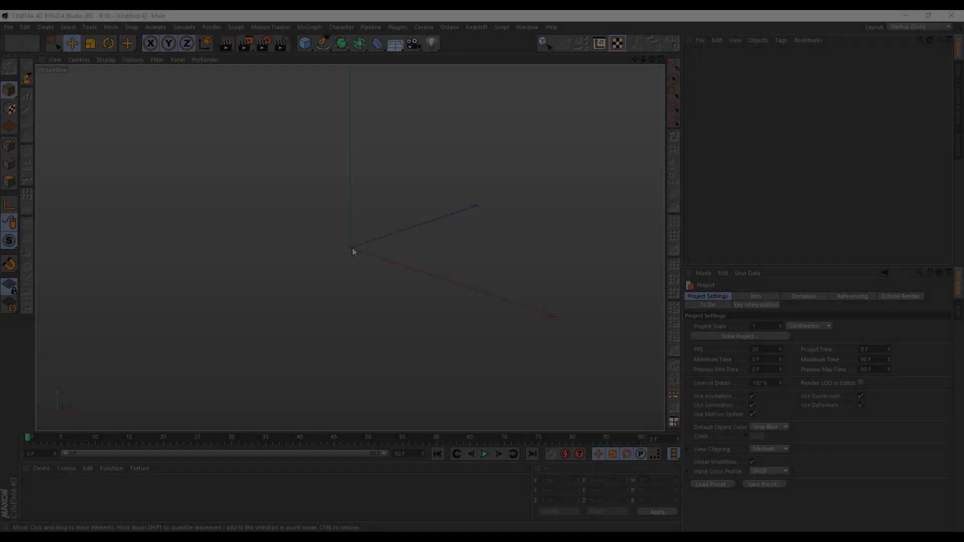
# Step: Add a sphere to the empty scene, display its mesh lines in the viewport and set its segments to 16
pyautogui.click(304, 44)
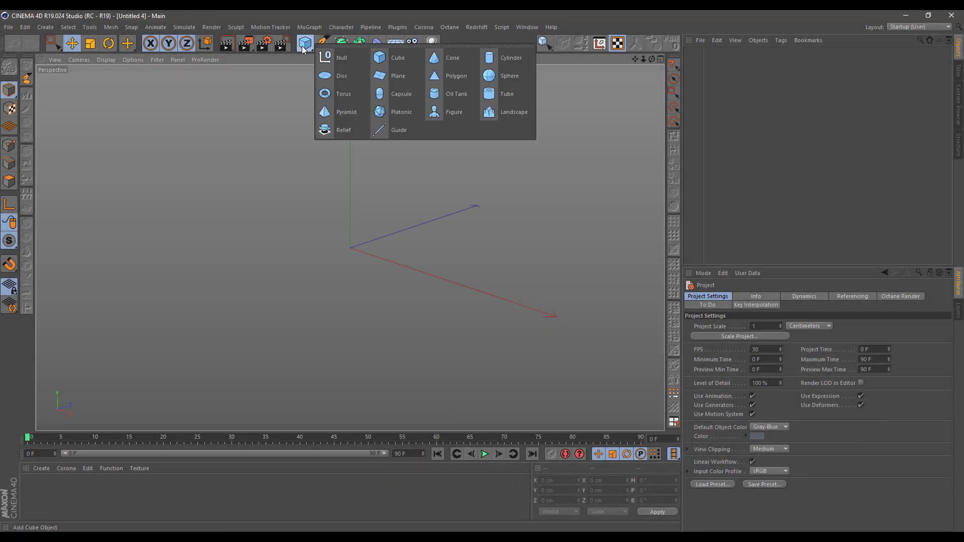
pyautogui.click(494, 76)
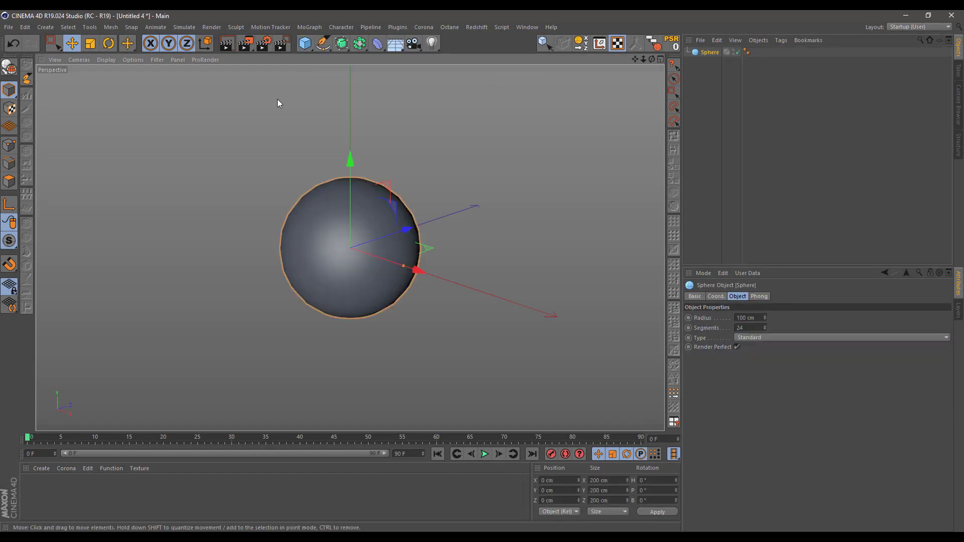
pyautogui.click(112, 61)
pyautogui.click(120, 82)
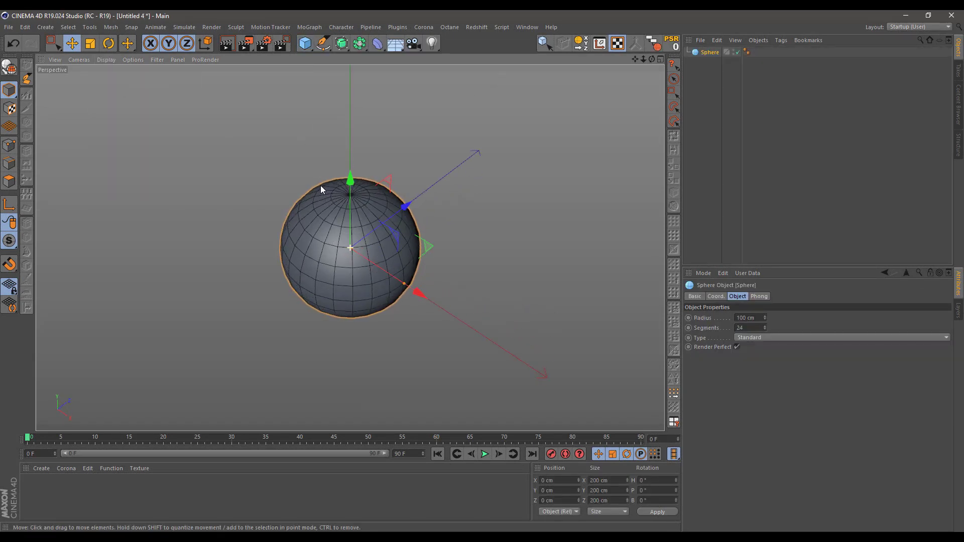
pyautogui.click(739, 328)
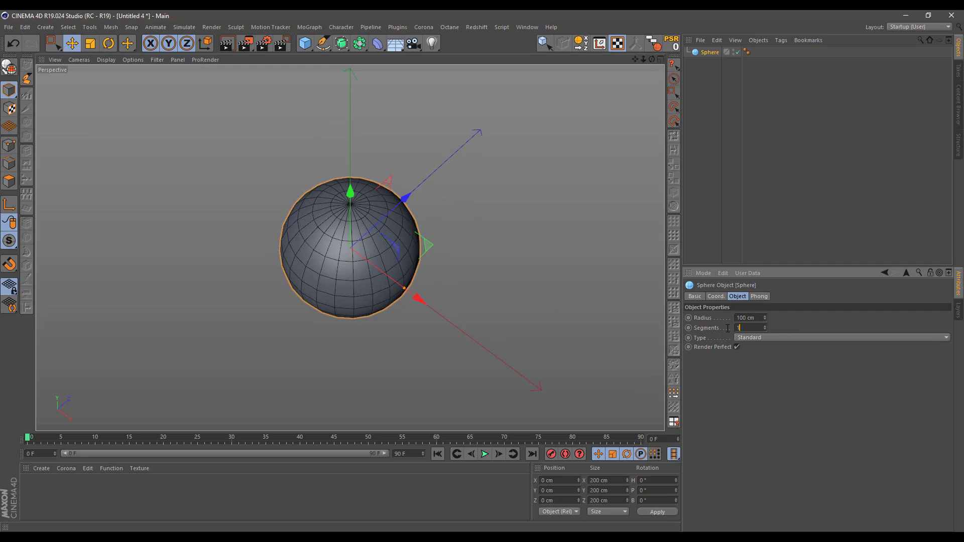
pyautogui.press('Return')
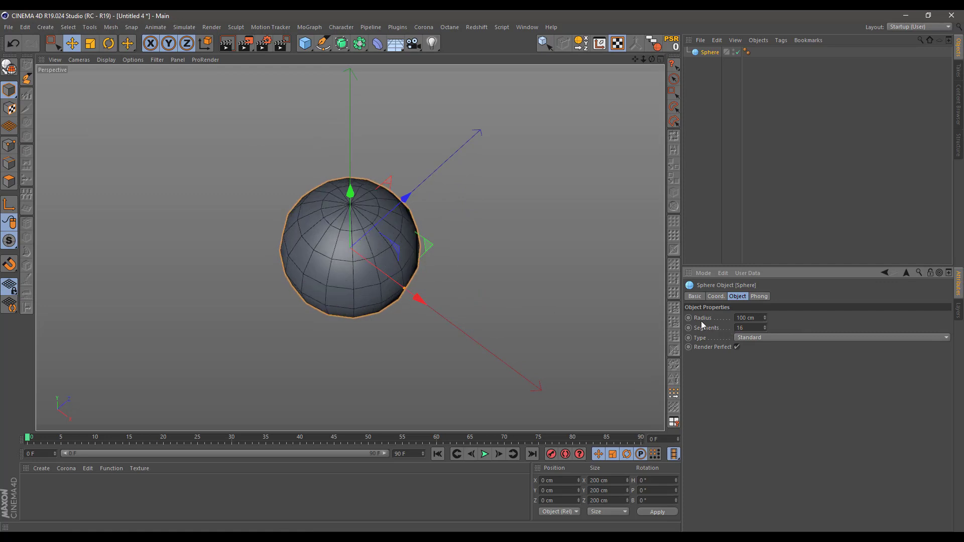
# Step: Make the sphere editable and, in point mode, delete all points below its equator using Rectangle Selection in the Front view
pyautogui.click(9, 67)
pyautogui.click(9, 145)
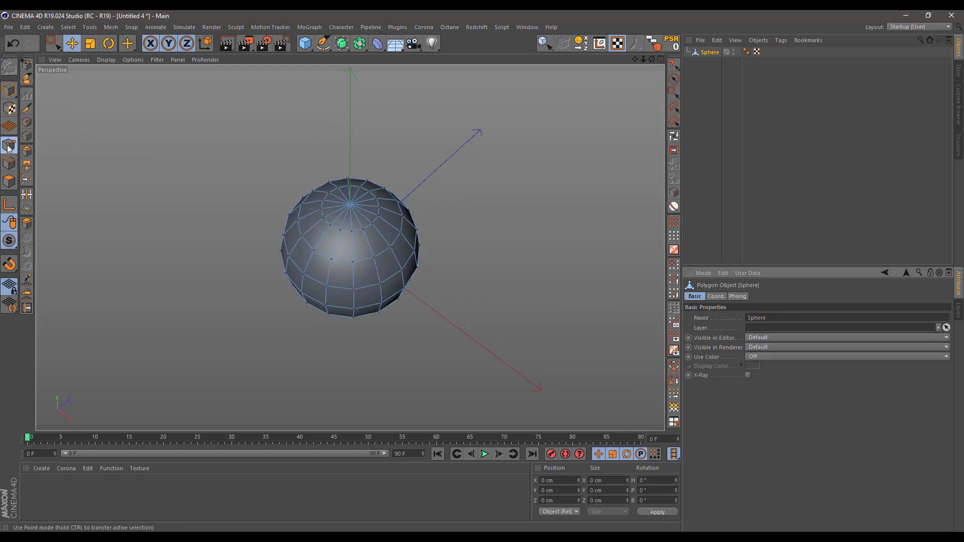
pyautogui.middleClick(254, 181)
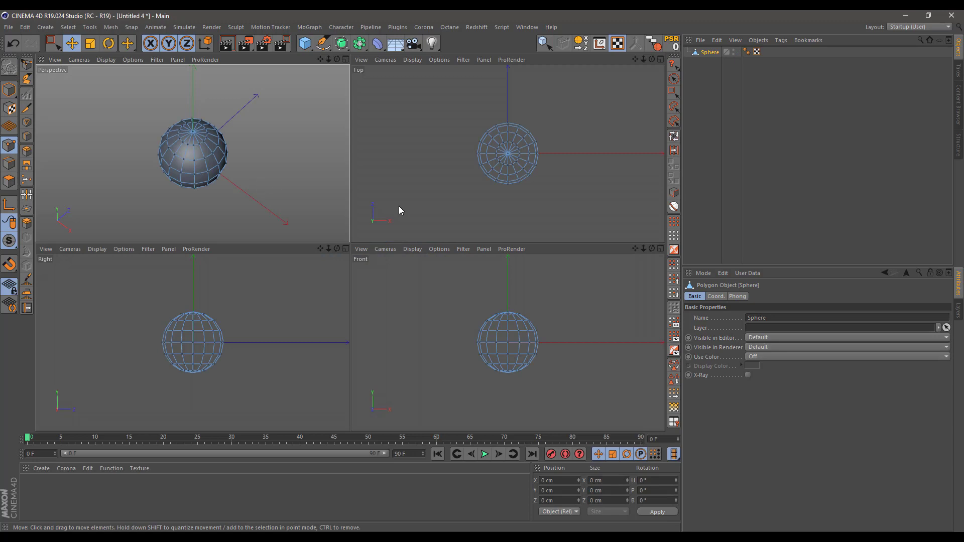
pyautogui.click(674, 93)
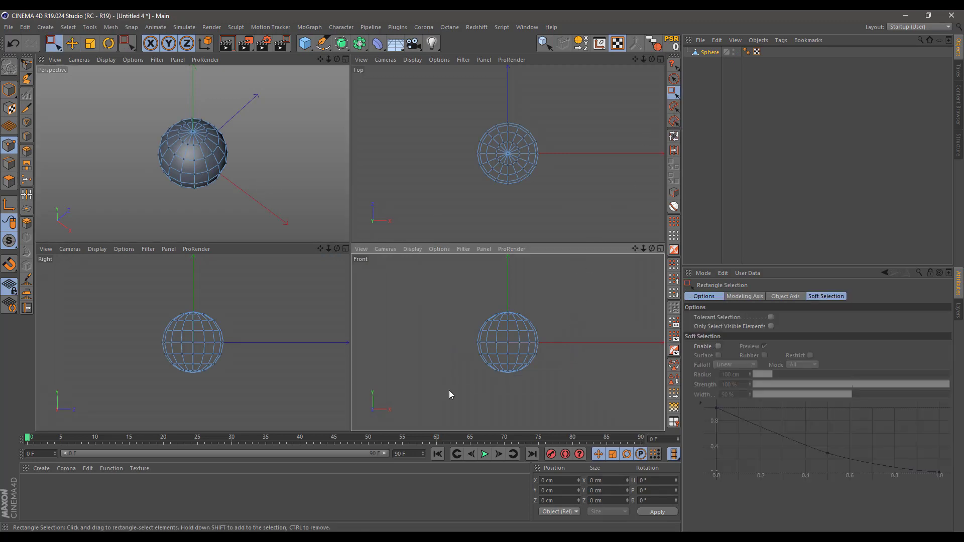
pyautogui.moveTo(568, 348); pyautogui.dragTo(449, 390)
pyautogui.press('Delete')
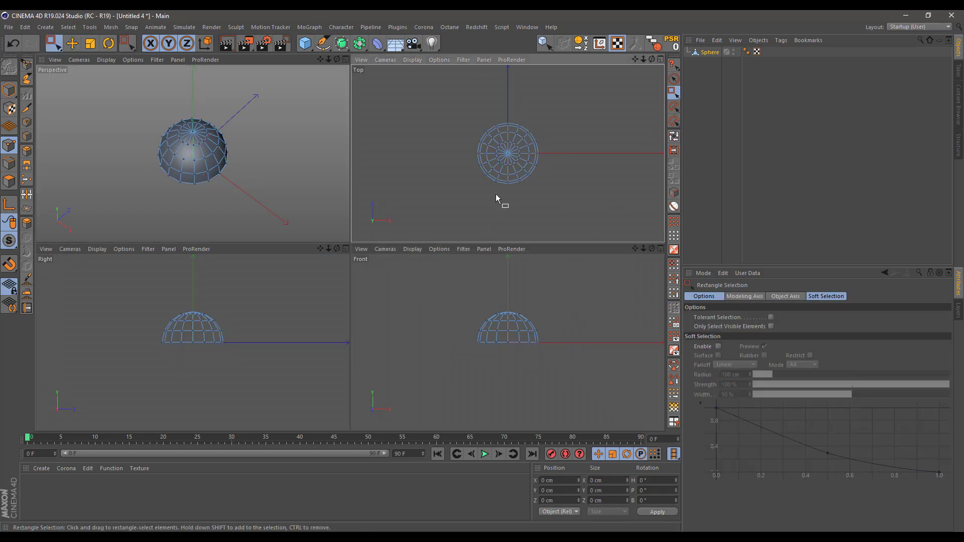
# Step: Delete the points of the hemisphere's rear half in the Top view, leaving a quarter sphere, and return to the full Perspective view
pyautogui.moveTo(574, 106); pyautogui.dragTo(441, 150)
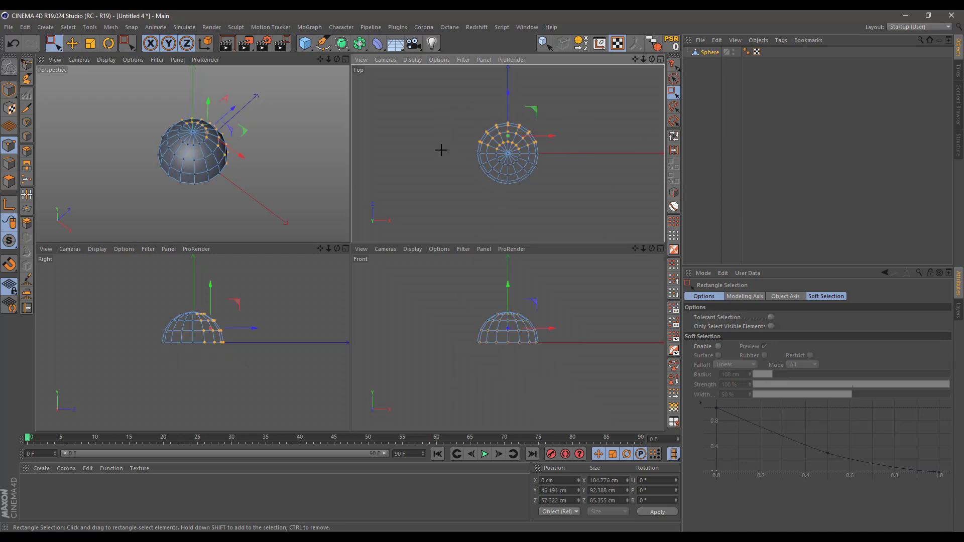
pyautogui.press('Delete')
pyautogui.middleClick(224, 166)
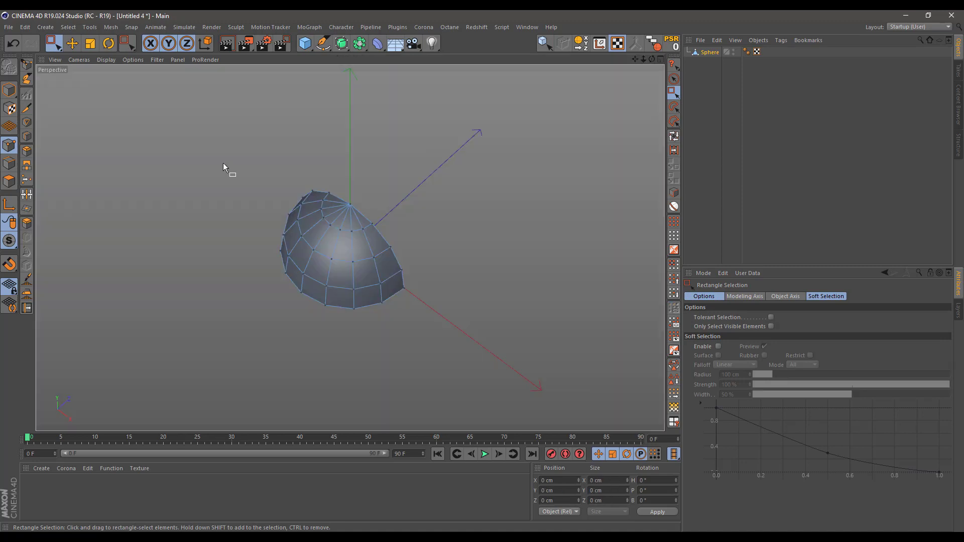
# Step: Add two Symmetry objects, make the sphere a child of the first and set its mirror plane to XZ
pyautogui.keyDown('alt'); pyautogui.moveTo(409, 215); pyautogui.dragTo(425, 195); pyautogui.keyUp('alt')
pyautogui.moveTo(354, 49); pyautogui.dragTo(467, 100)
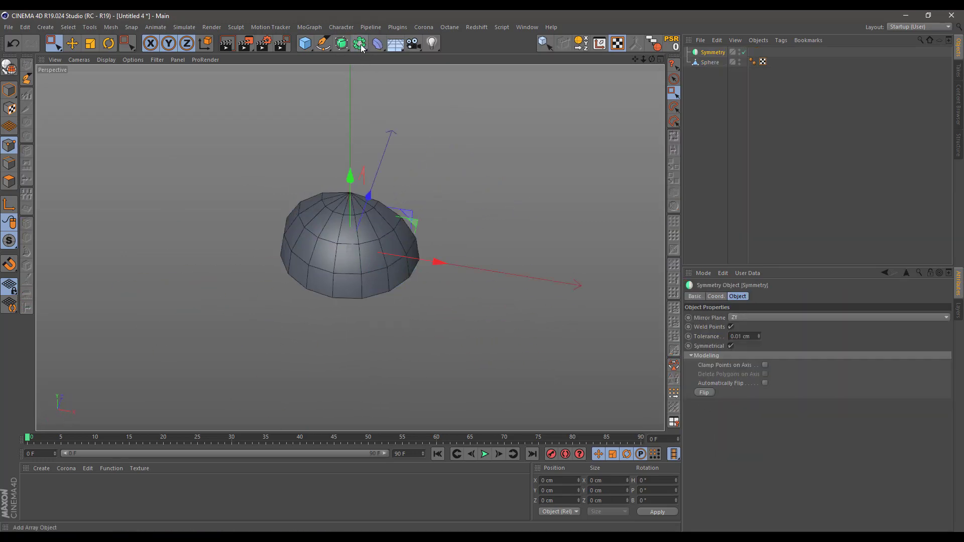
pyautogui.moveTo(360, 43); pyautogui.dragTo(468, 96)
pyautogui.moveTo(708, 73); pyautogui.dragTo(713, 67)
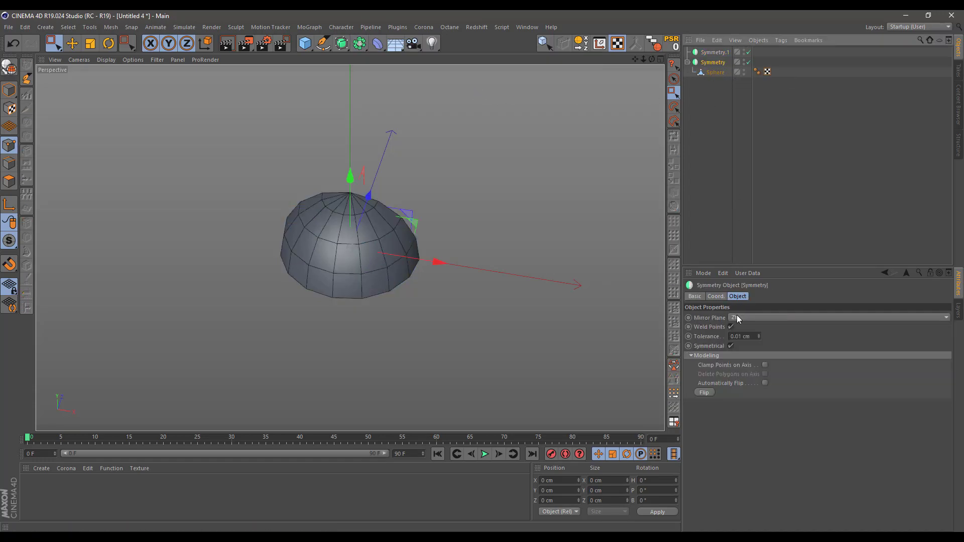
pyautogui.scroll(-1, 738, 316)
pyautogui.keyDown('alt'); pyautogui.moveTo(401, 300); pyautogui.dragTo(387, 251); pyautogui.keyUp('alt')
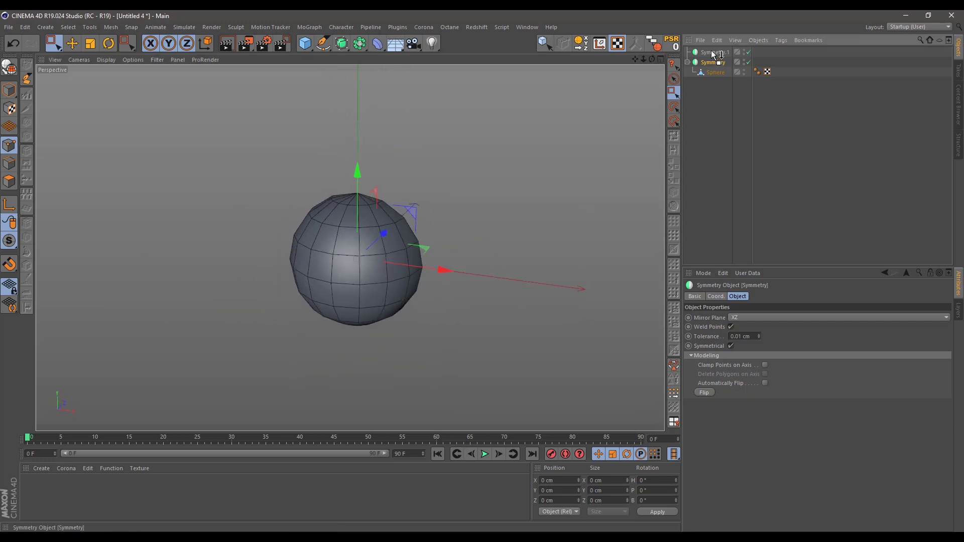
# Step: Make the first Symmetry object a child of Symmetry.1 and set the Symmetry.1 mirror plane to XY
pyautogui.moveTo(712, 51); pyautogui.dragTo(712, 52)
pyautogui.scroll(1, 743, 318)
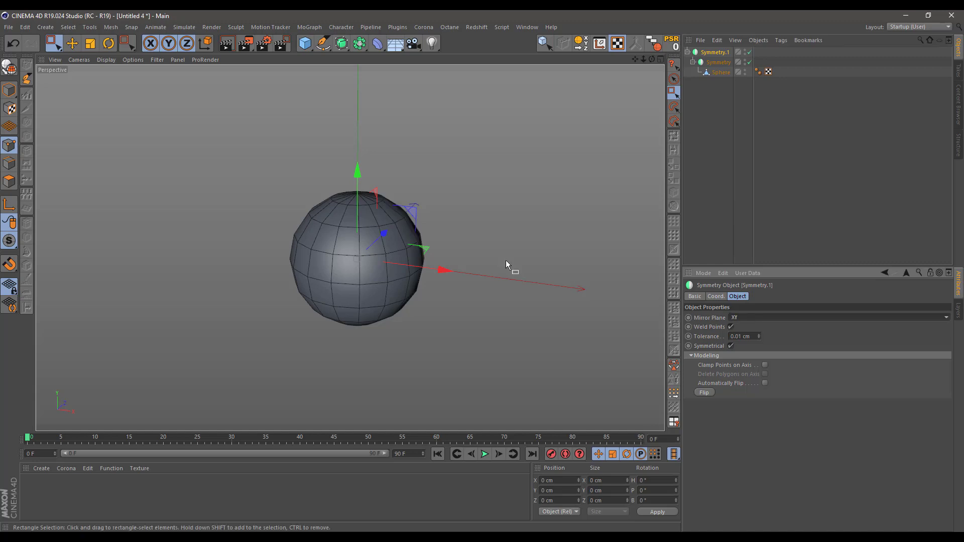
pyautogui.keyDown('alt'); pyautogui.moveTo(403, 247); pyautogui.dragTo(426, 239); pyautogui.keyUp('alt')
# Step: Dissolve the three radial edges on each side of the central edge at the sphere's top pole
pyautogui.click(715, 72)
pyautogui.scroll(3, 418, 237)
pyautogui.scroll(4, 426, 239)
pyautogui.keyDown('alt'); pyautogui.moveTo(414, 220); pyautogui.dragTo(355, 179, button='middle'); pyautogui.keyUp('alt')
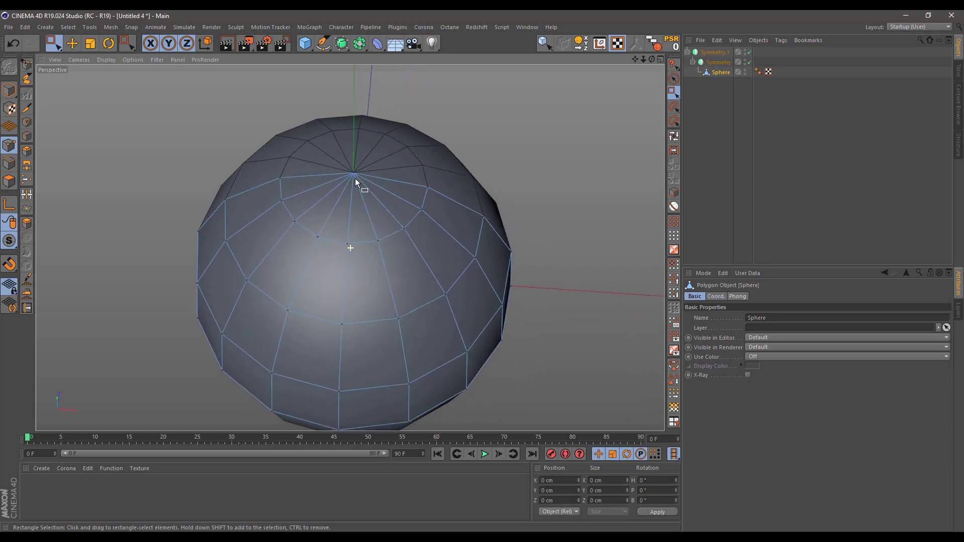
pyautogui.click(9, 163)
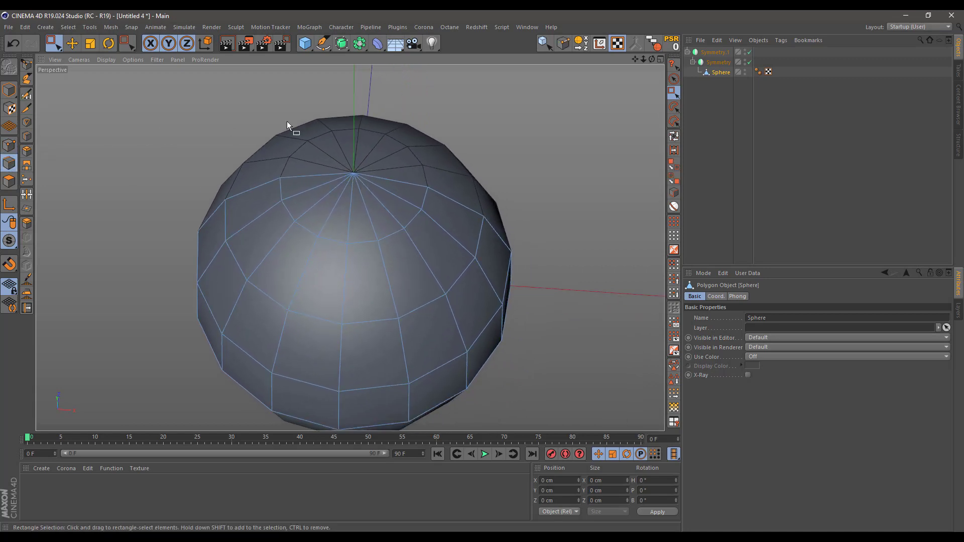
pyautogui.click(672, 79)
pyautogui.click(371, 217)
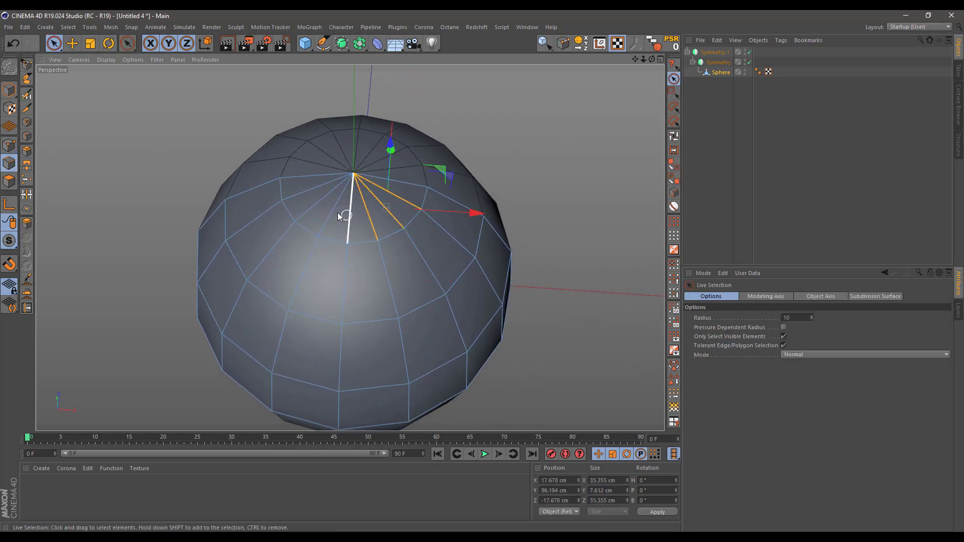
pyautogui.moveTo(306, 192)
pyautogui.keyDown('shift'); pyautogui.mouseDown()
pyautogui.moveTo(325, 209)
pyautogui.moveTo(286, 209)
pyautogui.moveTo(375, 187)
pyautogui.mouseUp(); pyautogui.keyUp('shift')
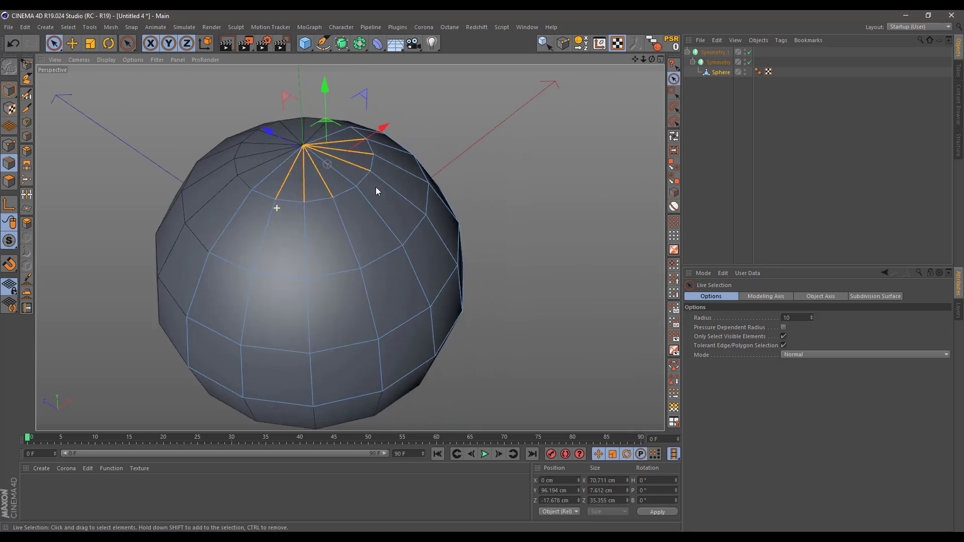
pyautogui.rightClick(449, 131)
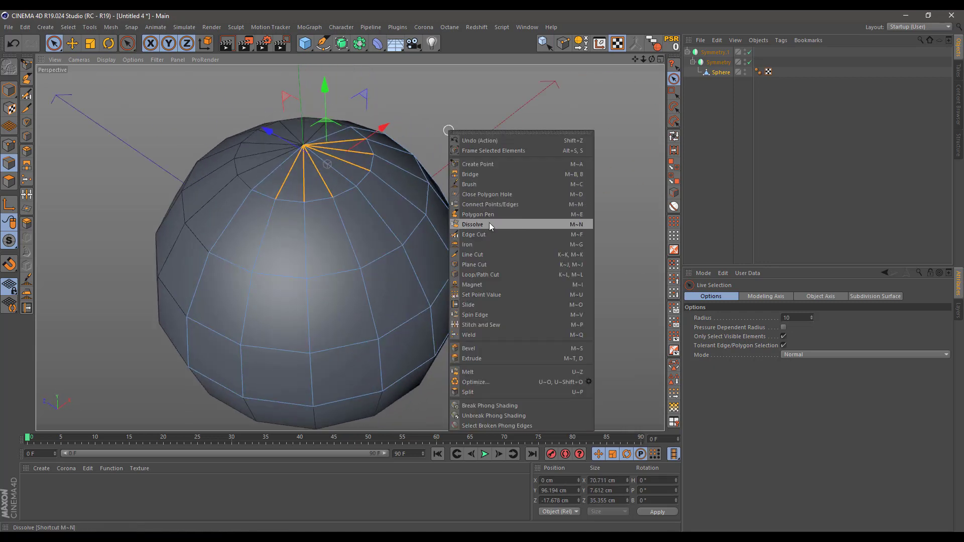
pyautogui.click(469, 224)
# Step: In the Top view, cut two lines across the quarter sphere's pole cap, joining opposite rim points through the central edge
pyautogui.keyDown('alt'); pyautogui.moveTo(465, 222); pyautogui.dragTo(298, 193); pyautogui.keyUp('alt')
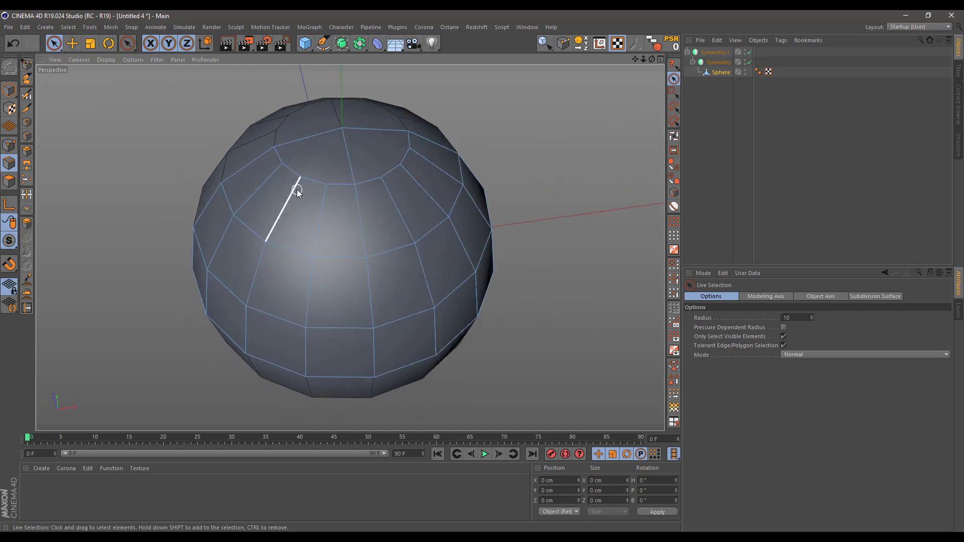
pyautogui.middleClick(343, 165)
pyautogui.middleClick(442, 166)
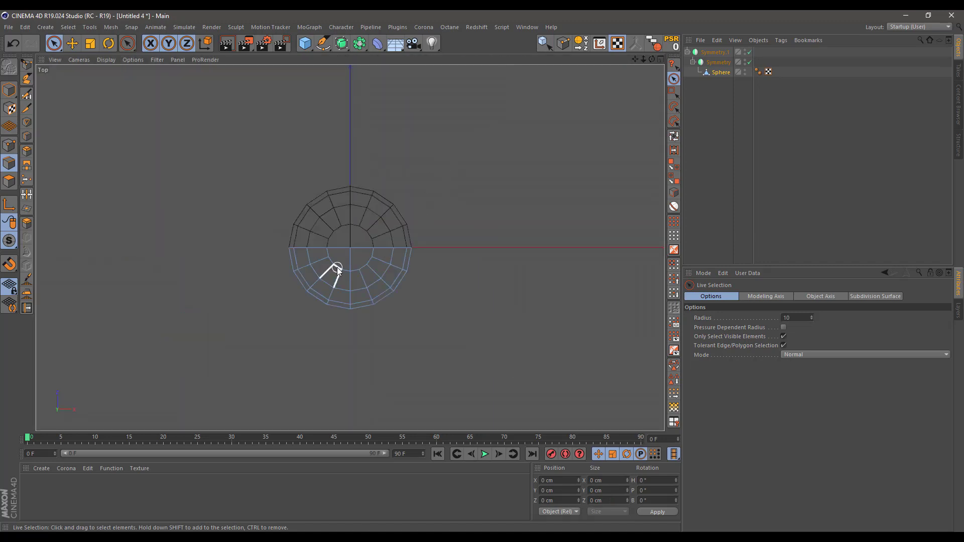
pyautogui.scroll(5, 337, 270)
pyautogui.keyDown('alt'); pyautogui.moveTo(397, 236); pyautogui.dragTo(399, 219, button='middle'); pyautogui.keyUp('alt')
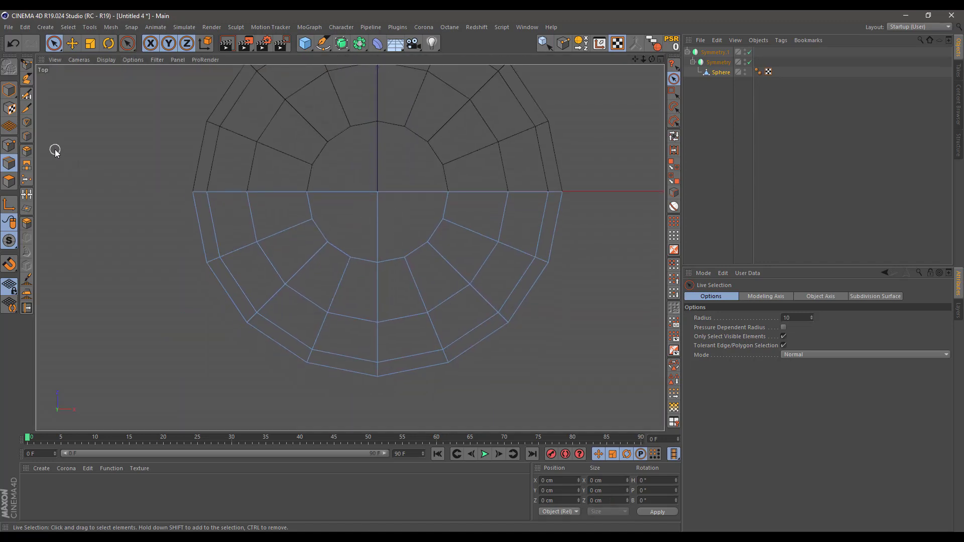
pyautogui.click(26, 108)
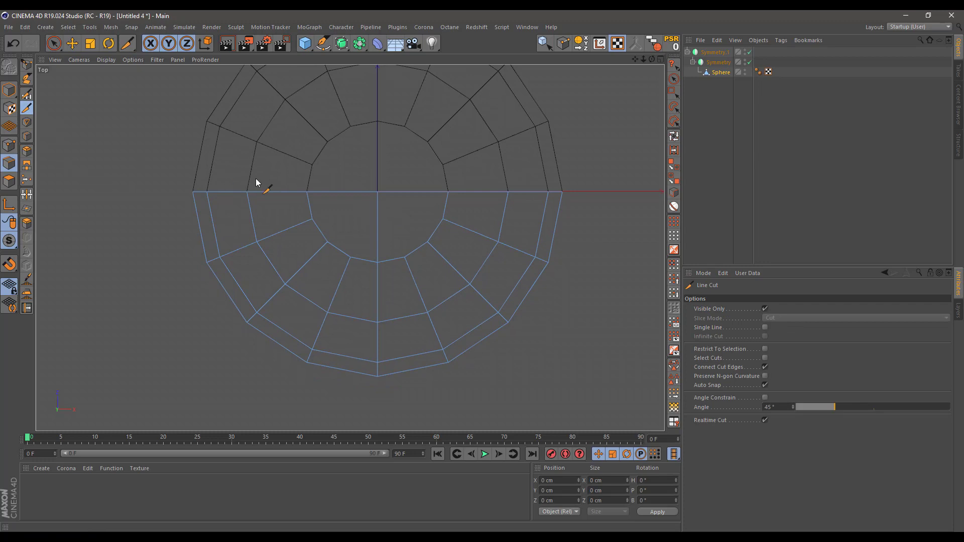
pyautogui.click(312, 220)
pyautogui.click(377, 209)
pyautogui.press('Escape')
pyautogui.click(426, 243)
pyautogui.click(378, 233)
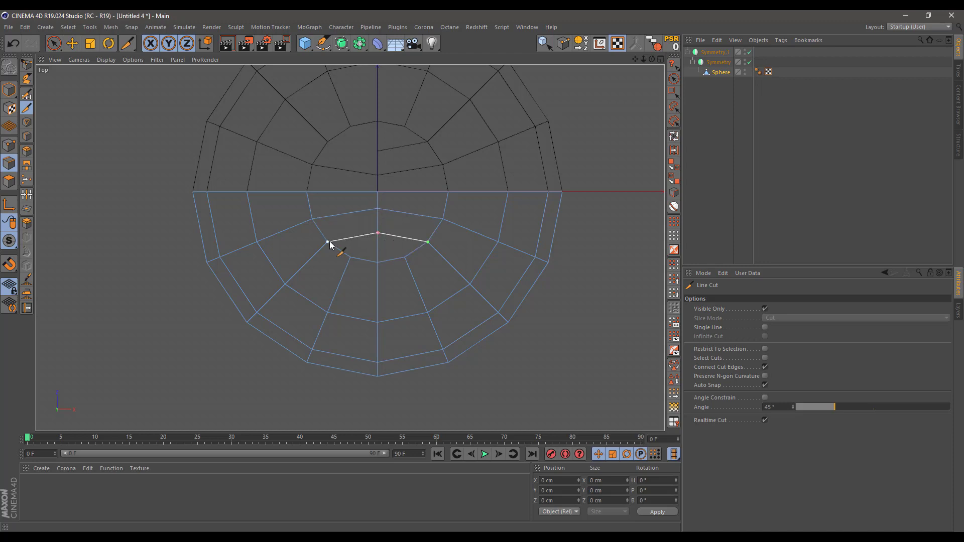
pyautogui.press('space')
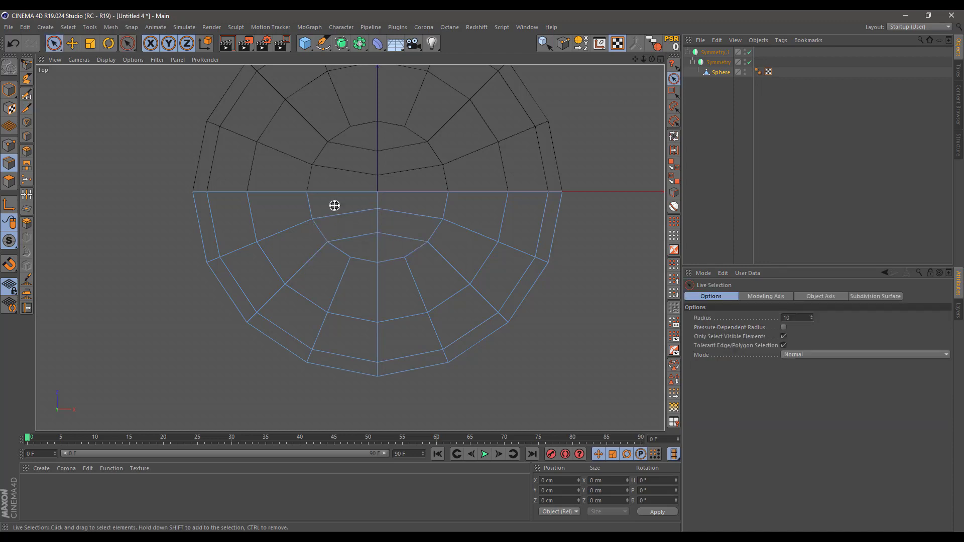
# Step: Return to the Perspective view and examine the mirrored sphere's new pole topology from above and below
pyautogui.middleClick(335, 205)
pyautogui.middleClick(227, 179)
pyautogui.keyDown('alt'); pyautogui.moveTo(217, 202); pyautogui.dragTo(341, 193); pyautogui.keyUp('alt')
pyautogui.keyDown('alt'); pyautogui.moveTo(246, 159); pyautogui.dragTo(303, 195, button='middle'); pyautogui.keyUp('alt')
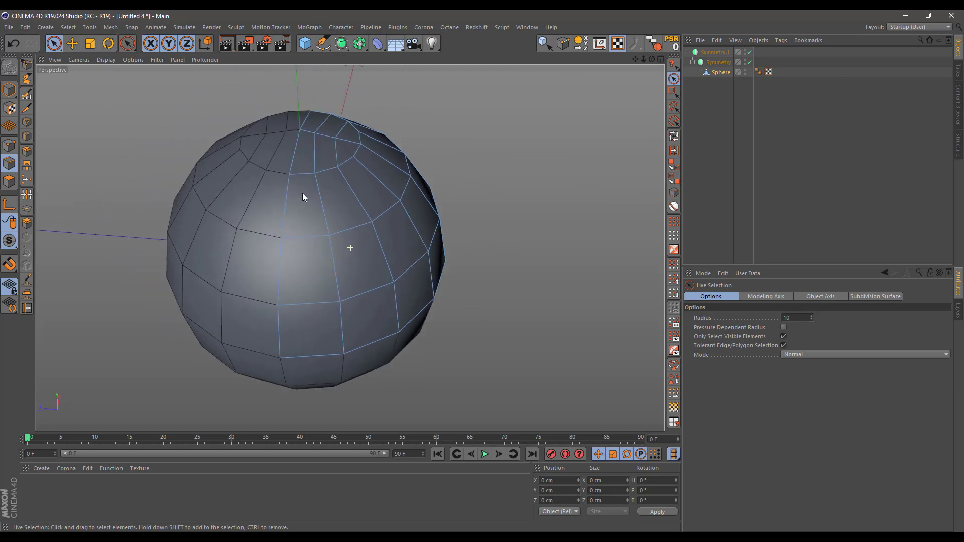
pyautogui.keyDown('alt'); pyautogui.moveTo(303, 196); pyautogui.dragTo(309, 180); pyautogui.keyUp('alt')
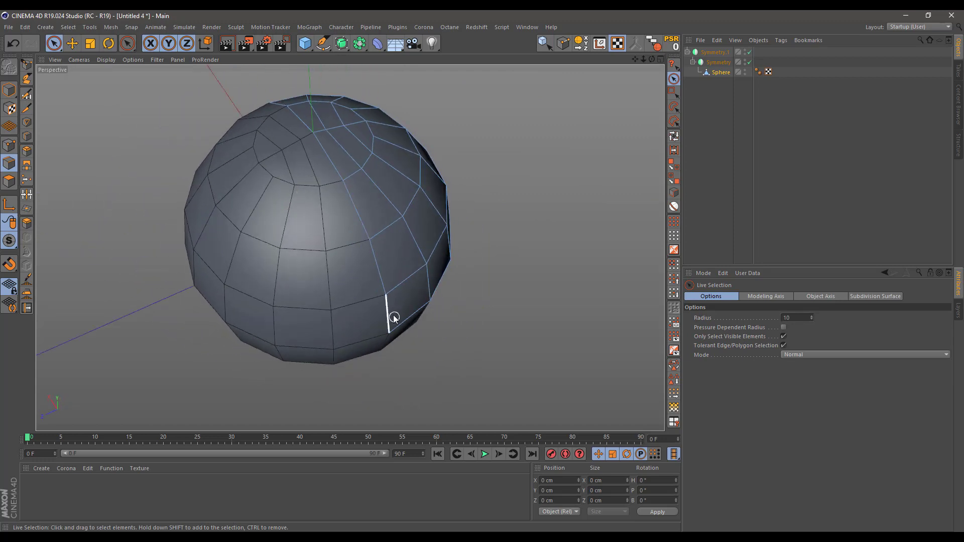
pyautogui.keyDown('alt'); pyautogui.moveTo(421, 355); pyautogui.dragTo(365, 222); pyautogui.keyUp('alt')
pyautogui.keyDown('alt'); pyautogui.moveTo(388, 357); pyautogui.dragTo(384, 111, button='middle'); pyautogui.keyUp('alt')
pyautogui.moveTo(409, 319)
pyautogui.keyDown('alt'); pyautogui.mouseDown()
pyautogui.moveTo(309, 262)
pyautogui.moveTo(396, 327)
pyautogui.mouseUp(); pyautogui.keyUp('alt')
pyautogui.keyDown('alt'); pyautogui.moveTo(379, 143); pyautogui.dragTo(351, 249, button='middle'); pyautogui.keyUp('alt')
pyautogui.keyDown('alt'); pyautogui.moveTo(350, 248); pyautogui.dragTo(322, 207); pyautogui.keyUp('alt')
# Step: Select Symmetry.1 with all its children and merge them into a single polygon object, deleting the originals
pyautogui.click(717, 63)
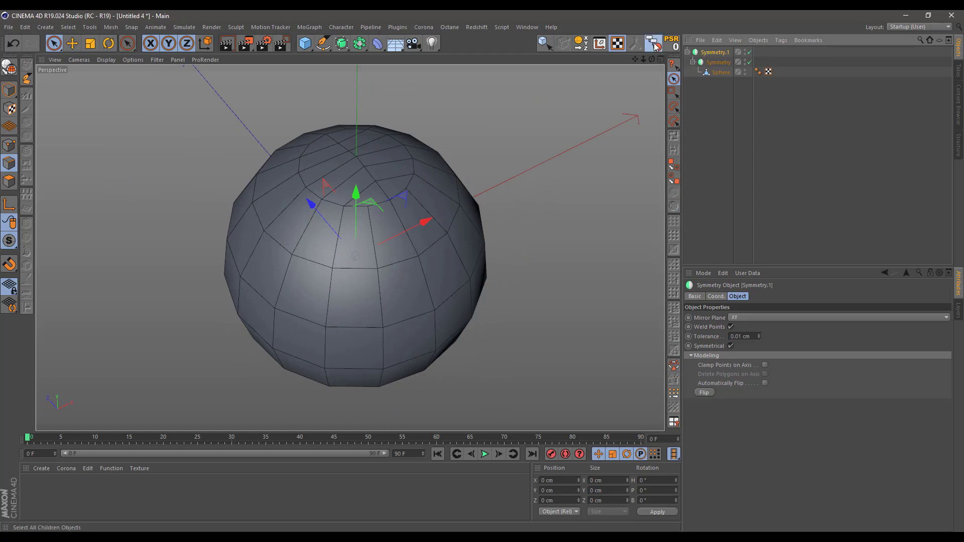
pyautogui.click(655, 44)
pyautogui.click(635, 44)
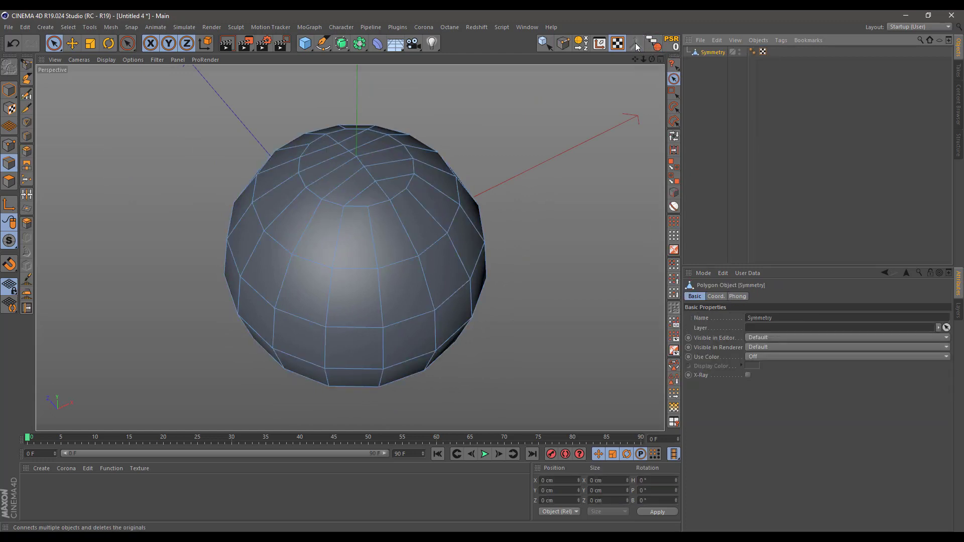
# Step: Select all points of the merged sphere and optimize them with Polygons, Unused Points and Points enabled
pyautogui.click(9, 145)
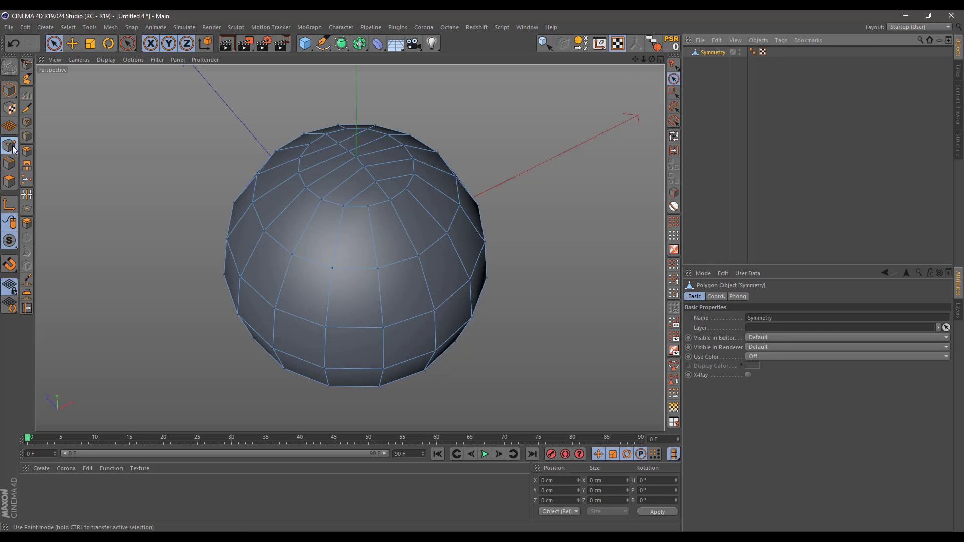
pyautogui.keyDown('alt'); pyautogui.moveTo(321, 224); pyautogui.dragTo(351, 161); pyautogui.keyUp('alt')
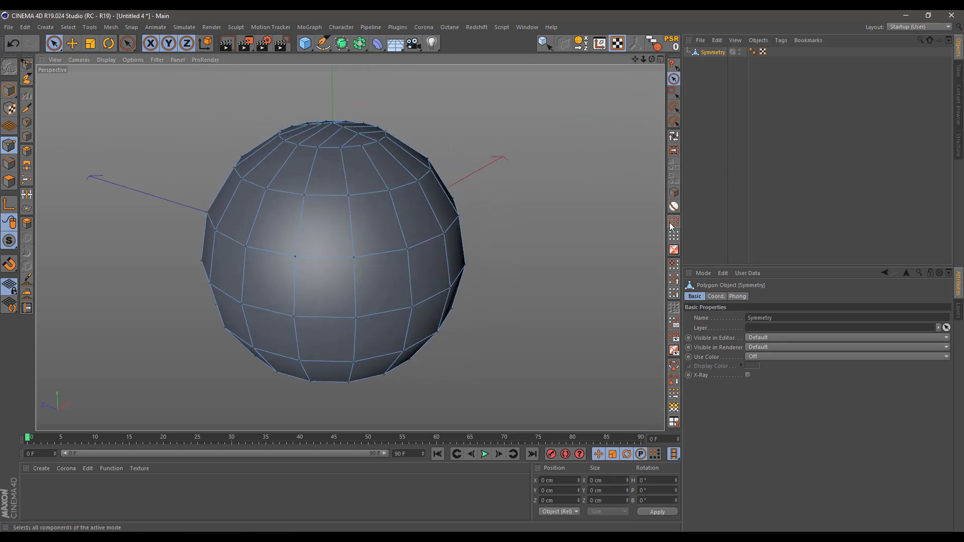
pyautogui.hotkey('ctrl', 'a')
pyautogui.rightClick(523, 123)
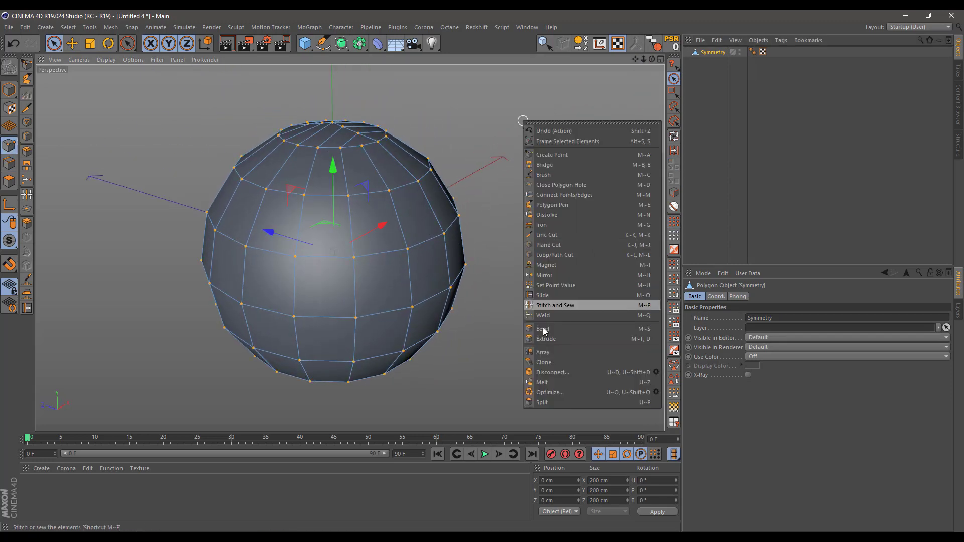
pyautogui.click(638, 391)
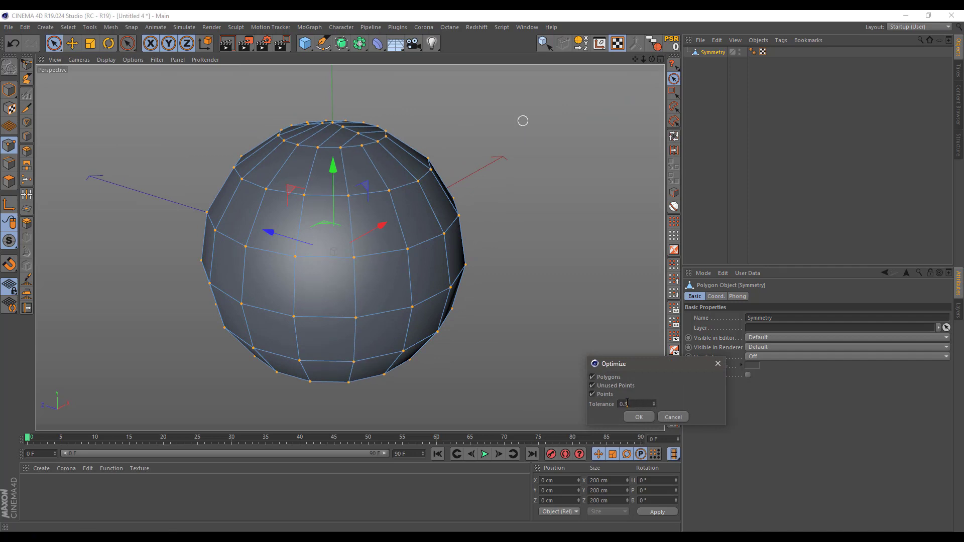
pyautogui.click(637, 418)
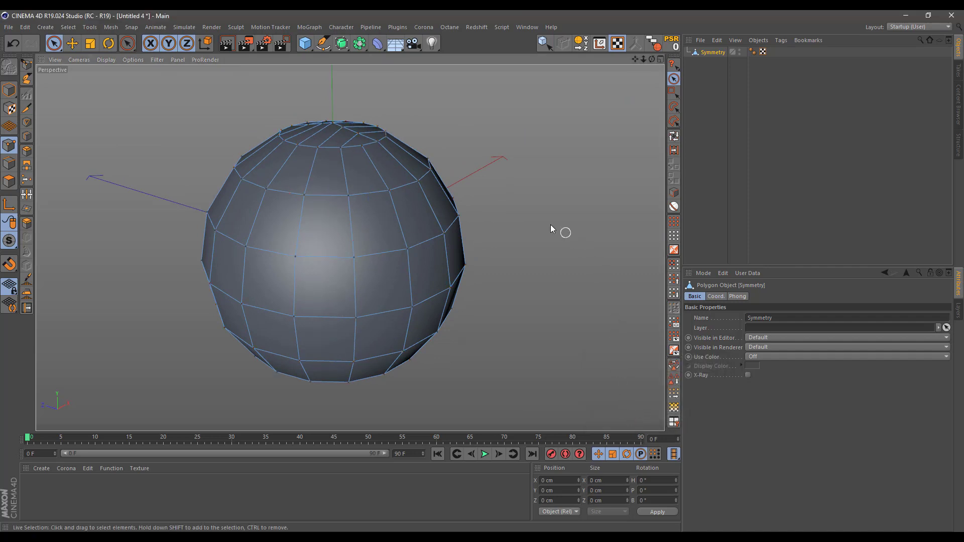
# Step: Add a Subdivision Surface with editor and renderer subdivisions of 1 and make the merged sphere its child
pyautogui.click(342, 44)
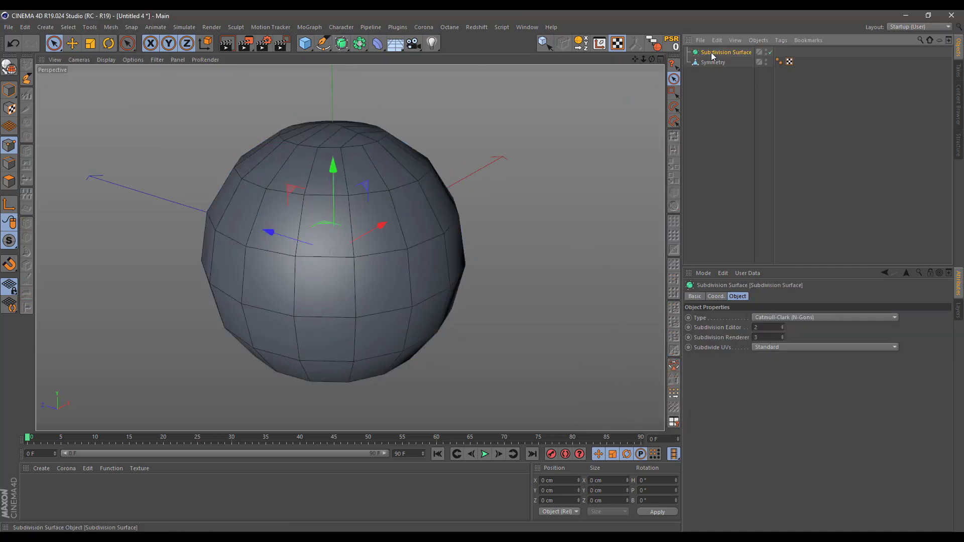
pyautogui.scroll(-1, 765, 328)
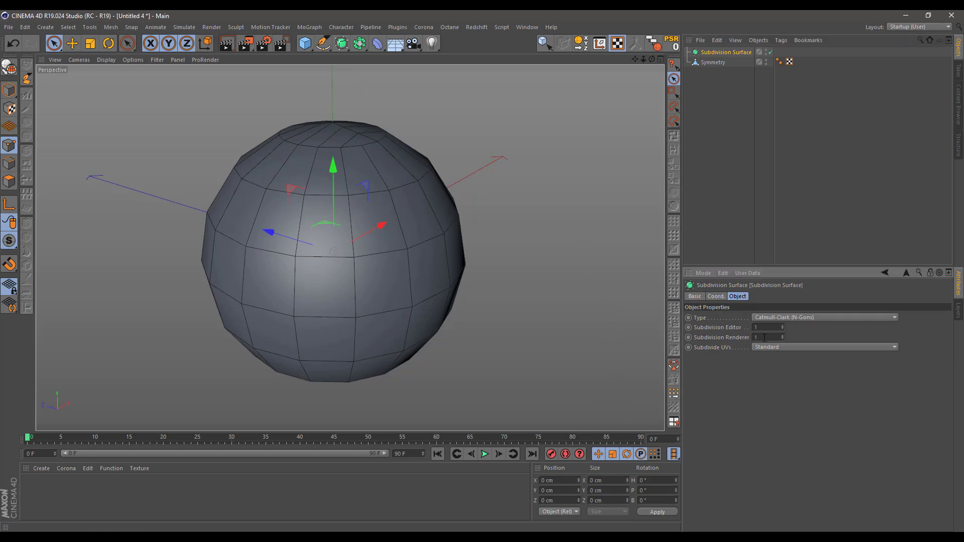
pyautogui.moveTo(714, 63); pyautogui.dragTo(718, 54)
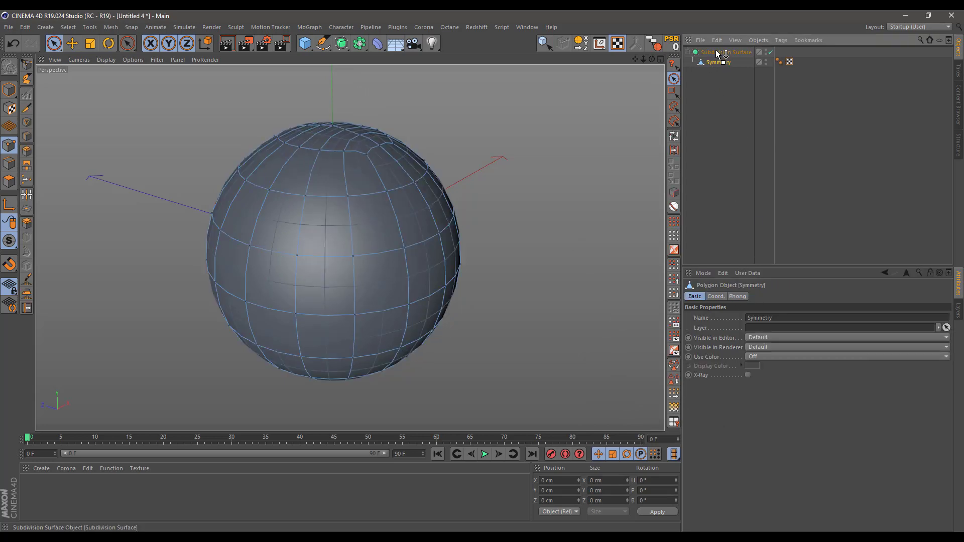
pyautogui.click(709, 104)
pyautogui.keyDown('alt'); pyautogui.moveTo(348, 149); pyautogui.dragTo(394, 188); pyautogui.keyUp('alt')
pyautogui.keyDown('alt'); pyautogui.moveTo(259, 167); pyautogui.dragTo(340, 190); pyautogui.keyUp('alt')
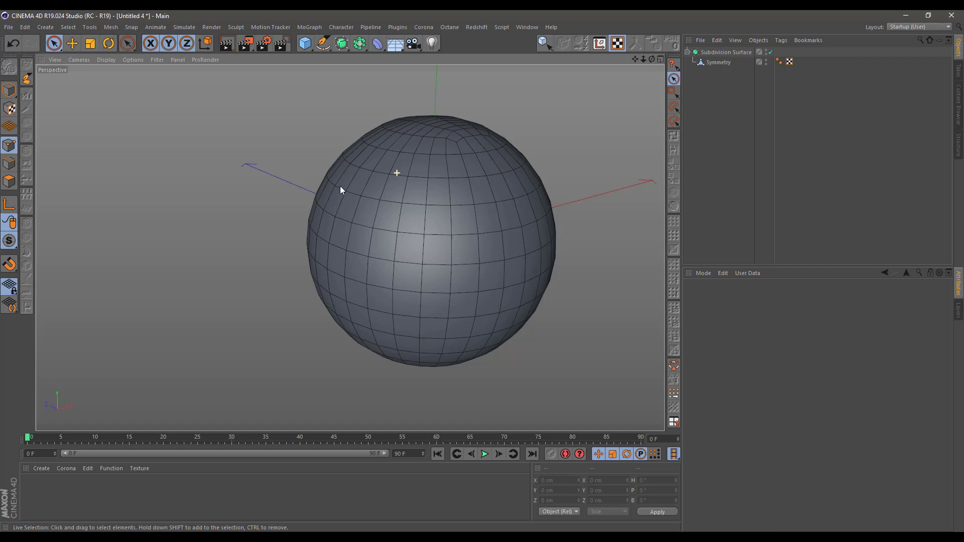
# Step: Merge the Subdivision Surface and its child into one editable polygon object, deleting the originals, and switch to Edge mode
pyautogui.click(715, 53)
pyautogui.click(654, 45)
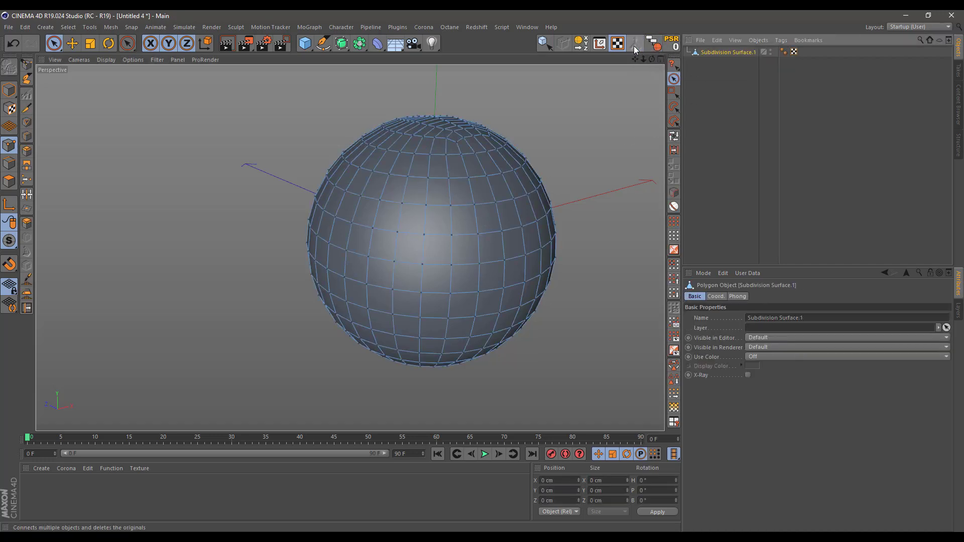
pyautogui.keyDown('alt'); pyautogui.moveTo(488, 112); pyautogui.dragTo(291, 189); pyautogui.keyUp('alt')
pyautogui.click(10, 163)
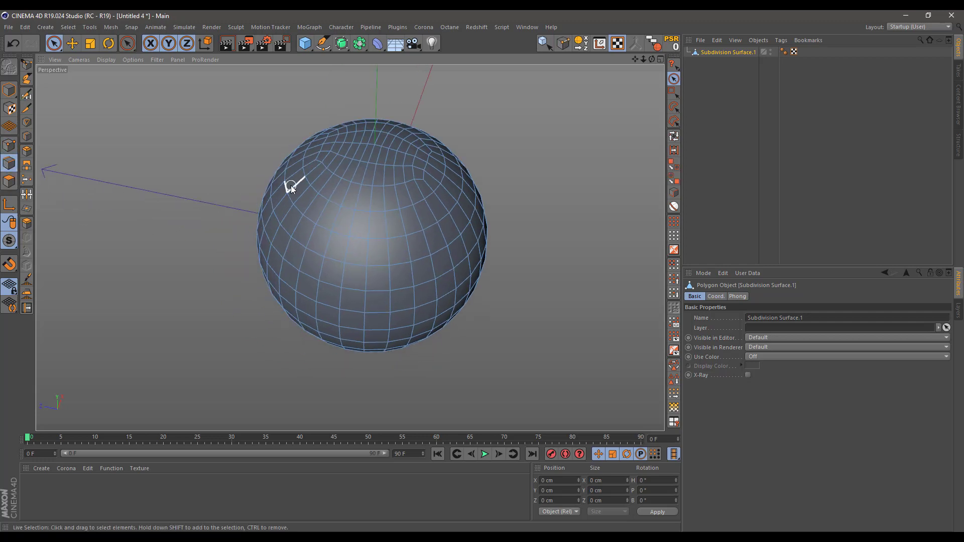
# Step: Add a Spherify deformer as a child of the subdivided sphere, fit it to its parent and raise its strength
pyautogui.click(378, 44)
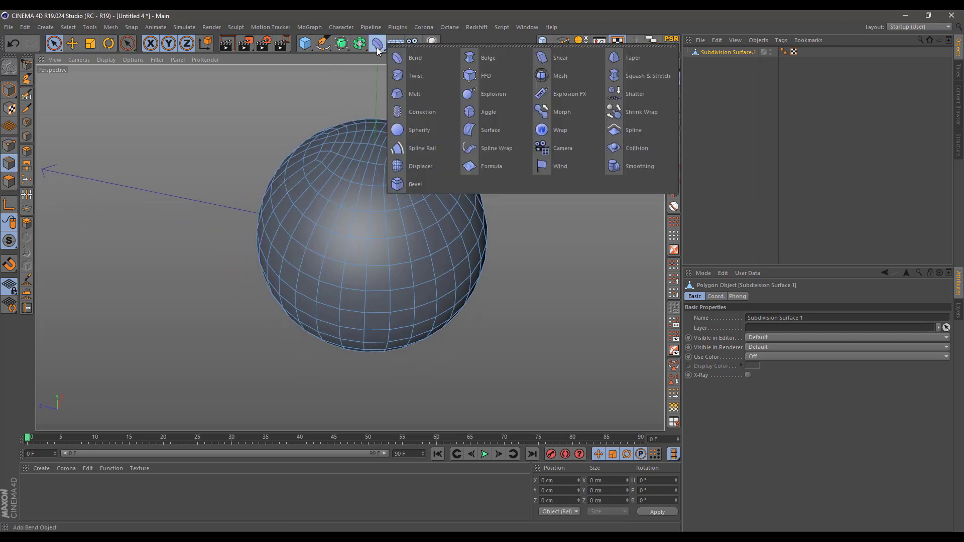
pyautogui.click(421, 130)
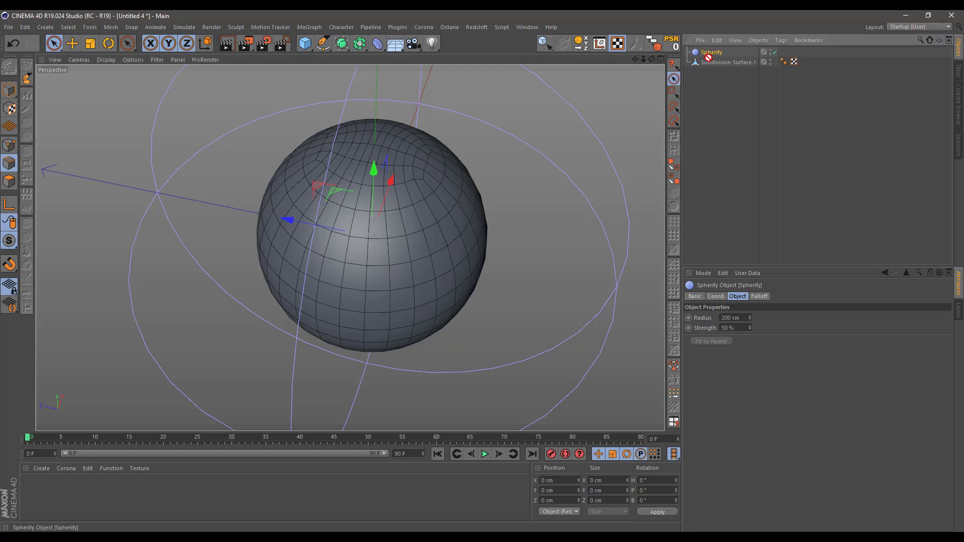
pyautogui.moveTo(712, 65); pyautogui.dragTo(710, 61)
pyautogui.keyDown('alt'); pyautogui.moveTo(431, 220); pyautogui.dragTo(474, 155); pyautogui.keyUp('alt')
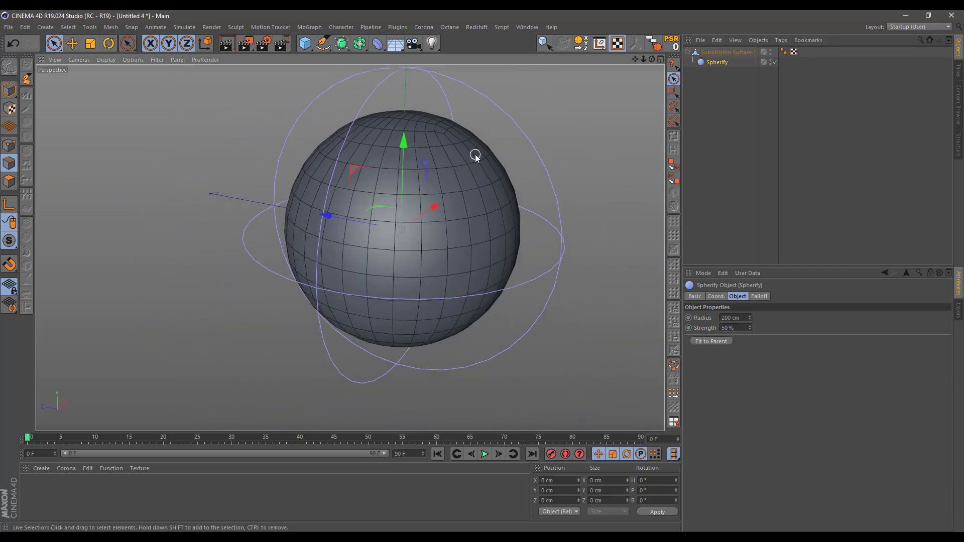
pyautogui.click(708, 341)
pyautogui.moveTo(750, 328); pyautogui.dragTo(749, 302)
pyautogui.moveTo(394, 280)
pyautogui.keyDown('alt'); pyautogui.mouseDown()
pyautogui.moveTo(508, 259)
pyautogui.moveTo(397, 274)
pyautogui.mouseUp(); pyautogui.keyUp('alt')
# Step: Merge the sphere and its Spherify deformer into one polygon object and select that object
pyautogui.click(715, 53)
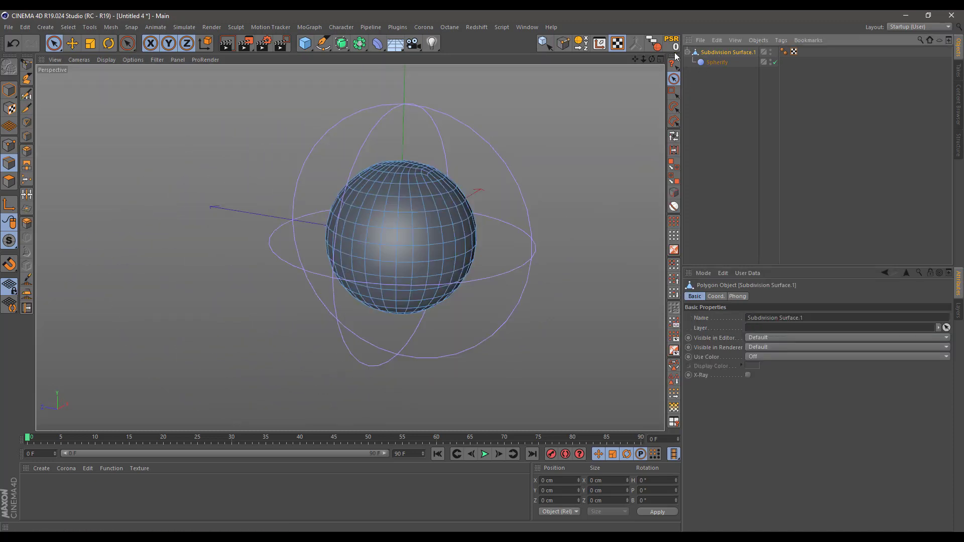
pyautogui.click(636, 44)
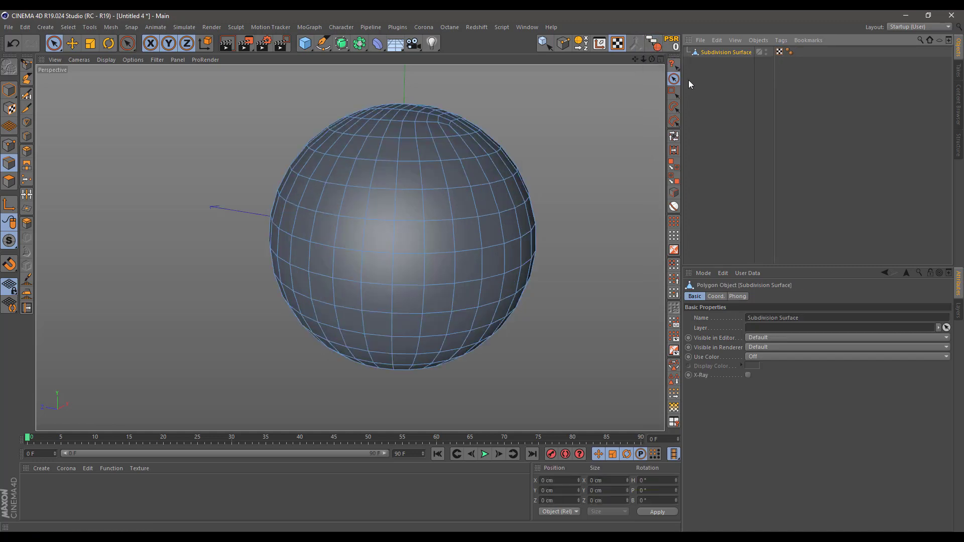
pyautogui.click(706, 88)
pyautogui.click(705, 54)
# Step: Loop-select the ball's four seam edge loops: the two curved side loops and the two loops crossing at the top pole
pyautogui.keyDown('alt'); pyautogui.moveTo(224, 146); pyautogui.dragTo(343, 207); pyautogui.keyUp('alt')
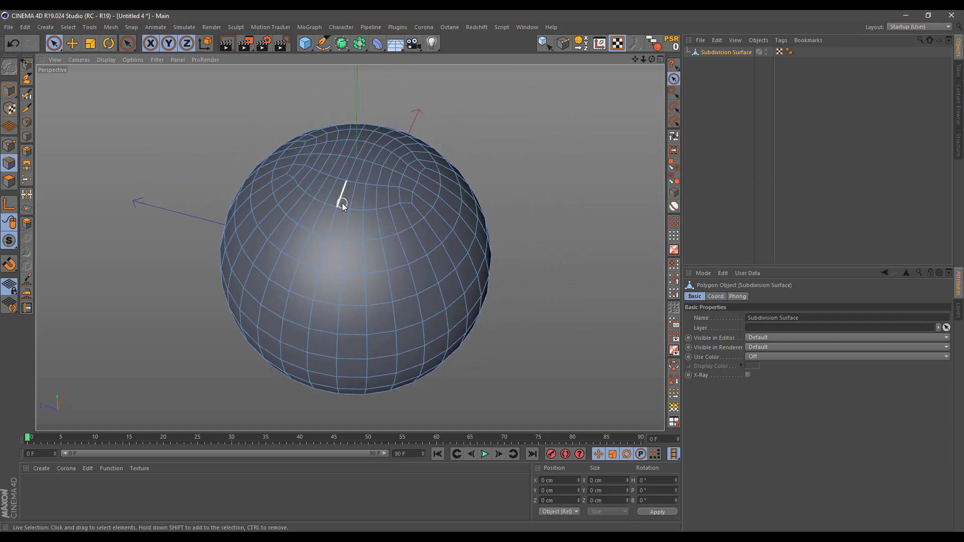
pyautogui.click(674, 136)
pyautogui.scroll(3, 368, 161)
pyautogui.keyDown('alt'); pyautogui.moveTo(368, 161); pyautogui.dragTo(379, 199, button='middle'); pyautogui.keyUp('alt')
pyautogui.scroll(3, 391, 215)
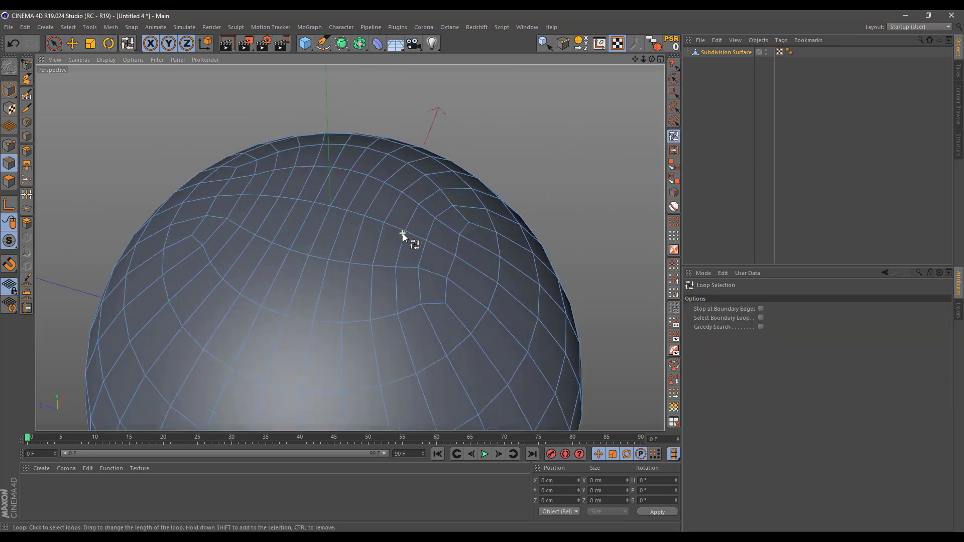
pyautogui.click(402, 243)
pyautogui.keyDown('alt'); pyautogui.moveTo(272, 231); pyautogui.dragTo(291, 235); pyautogui.keyUp('alt')
pyautogui.keyDown('shift'); pyautogui.click(206, 224); pyautogui.keyUp('shift')
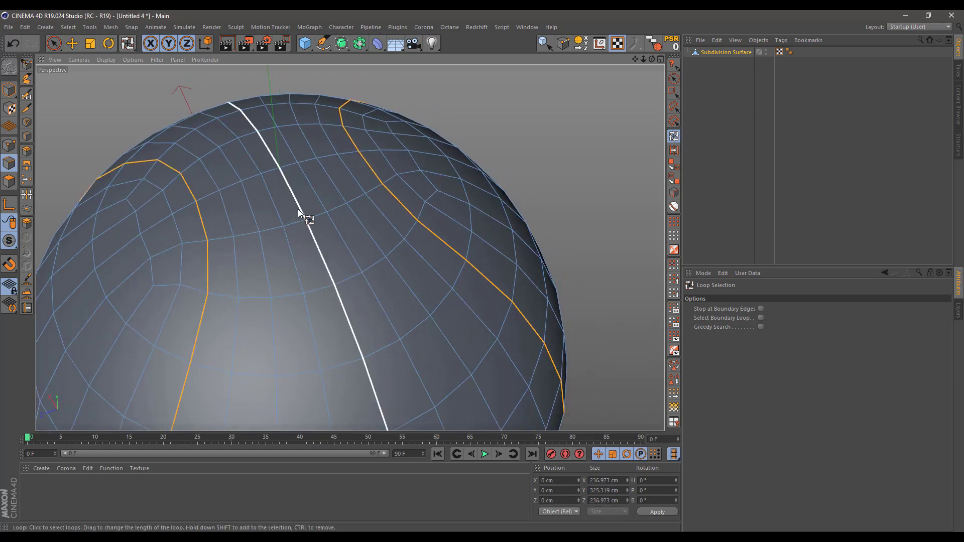
pyautogui.keyDown('shift'); pyautogui.click(294, 183); pyautogui.keyUp('shift')
pyautogui.keyDown('shift'); pyautogui.click(291, 166); pyautogui.keyUp('shift')
pyautogui.scroll(-2, 360, 174)
pyautogui.scroll(-6, 360, 175)
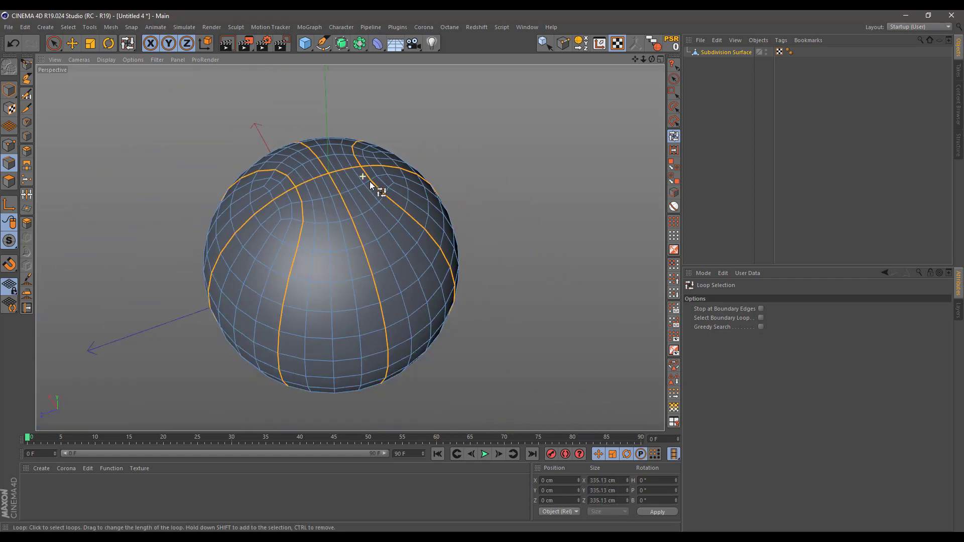
pyautogui.keyDown('alt'); pyautogui.moveTo(393, 306); pyautogui.dragTo(295, 250); pyautogui.keyUp('alt')
pyautogui.scroll(8, 441, 226)
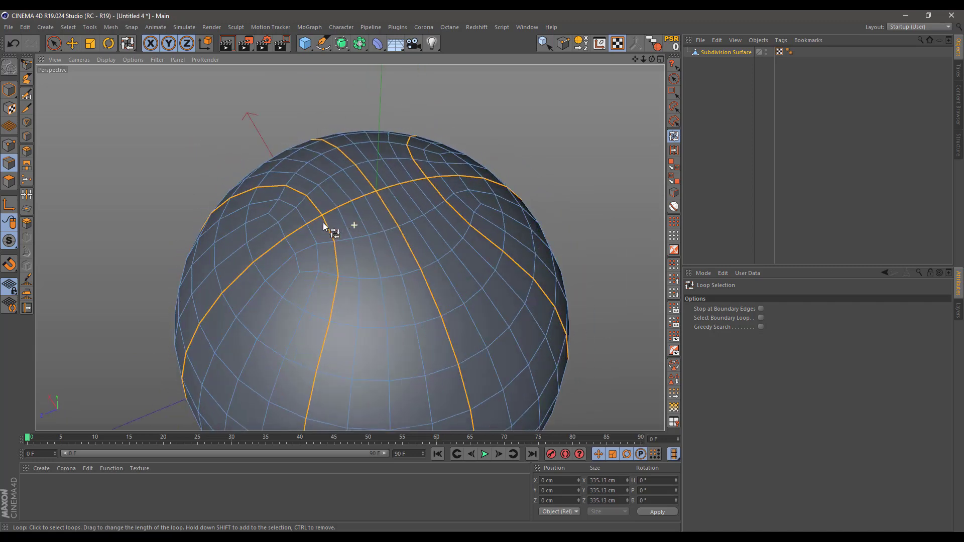
pyautogui.keyDown('alt'); pyautogui.moveTo(323, 227); pyautogui.dragTo(310, 220); pyautogui.keyUp('alt')
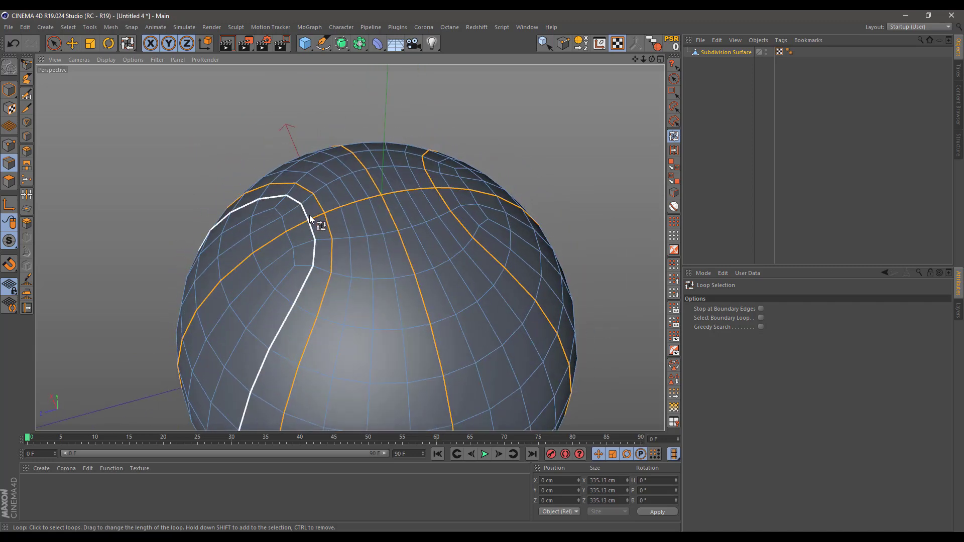
# Step: Add a new Subdivision Surface and make the spherified ball its child
pyautogui.click(344, 45)
pyautogui.click(385, 60)
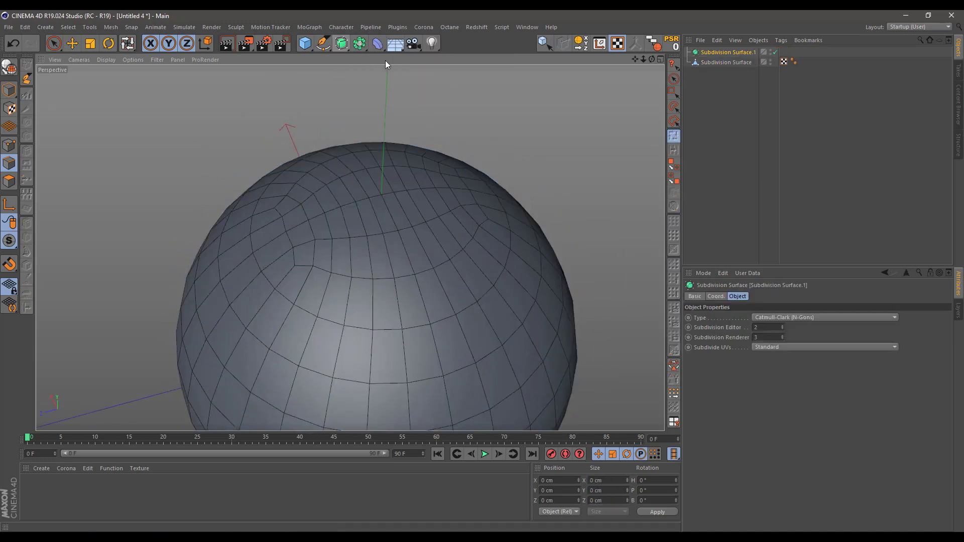
pyautogui.moveTo(709, 61); pyautogui.dragTo(714, 53)
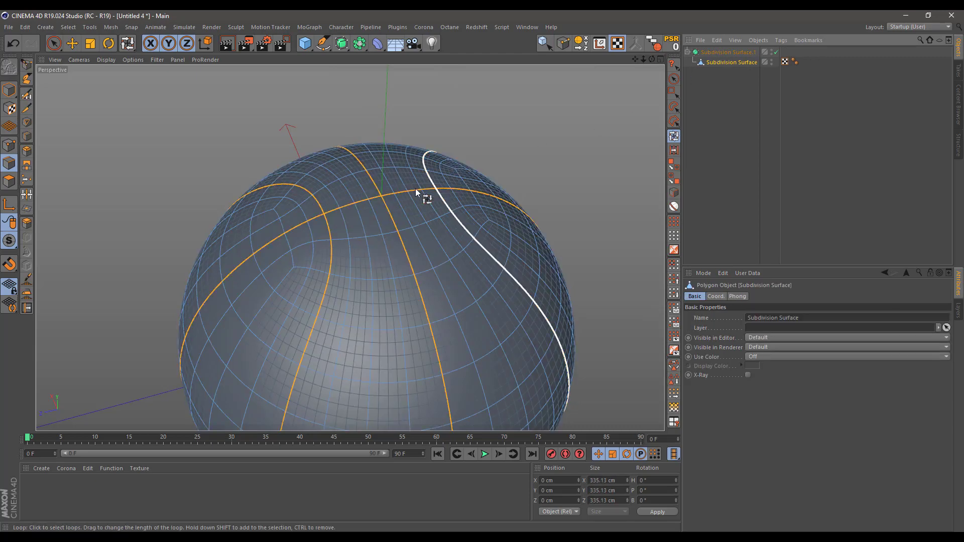
pyautogui.keyDown('alt'); pyautogui.moveTo(415, 188); pyautogui.dragTo(429, 126); pyautogui.keyUp('alt')
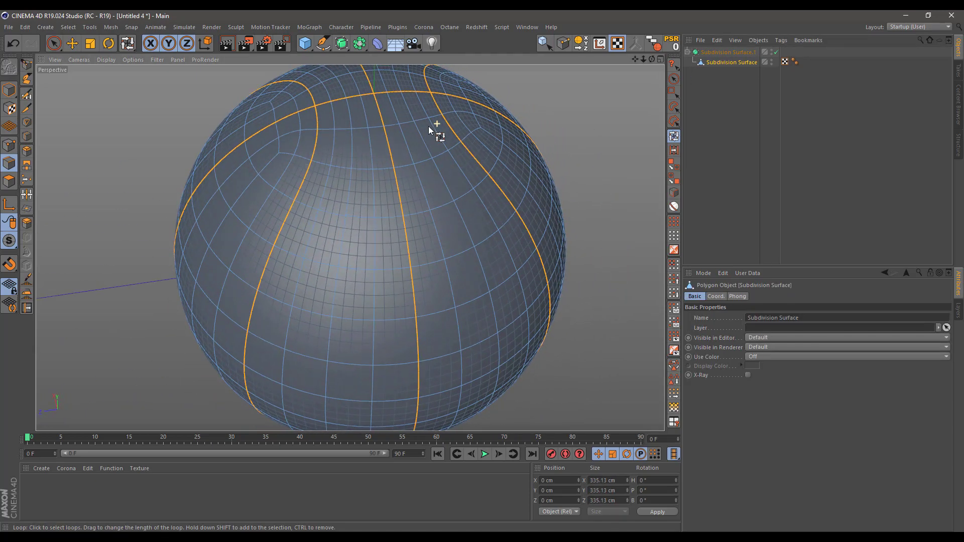
# Step: Bevel the ball's selected seam edge loops with an offset of 3.2 cm
pyautogui.keyDown('alt'); pyautogui.moveTo(335, 109); pyautogui.dragTo(342, 200); pyautogui.keyUp('alt')
pyautogui.scroll(4, 340, 162)
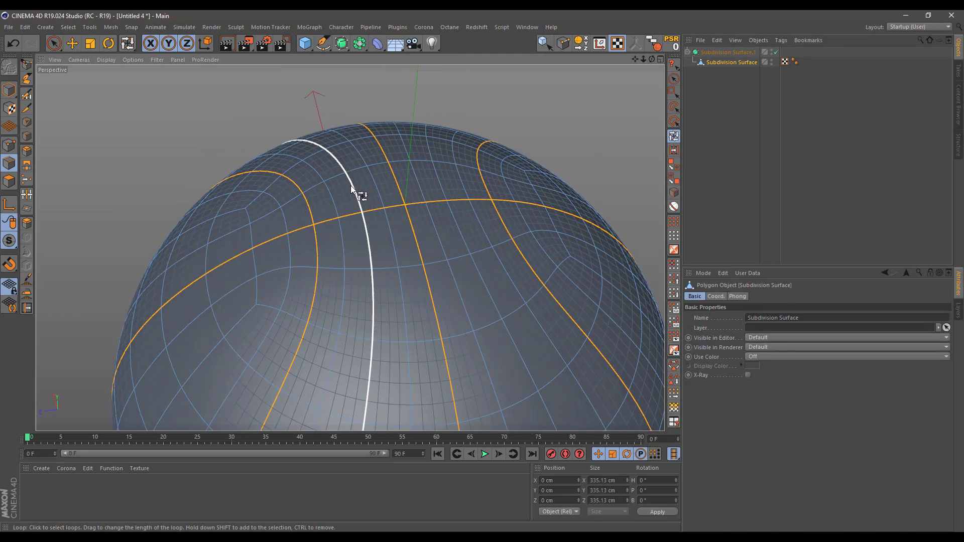
pyautogui.keyDown('alt'); pyautogui.moveTo(351, 185); pyautogui.dragTo(331, 160, button='middle'); pyautogui.keyUp('alt')
pyautogui.click(26, 151)
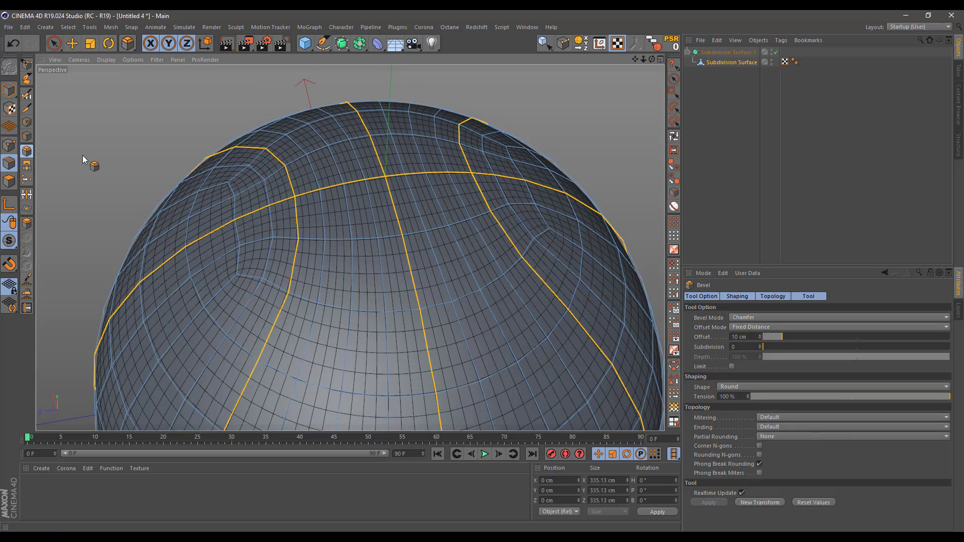
pyautogui.moveTo(125, 153); pyautogui.dragTo(141, 153)
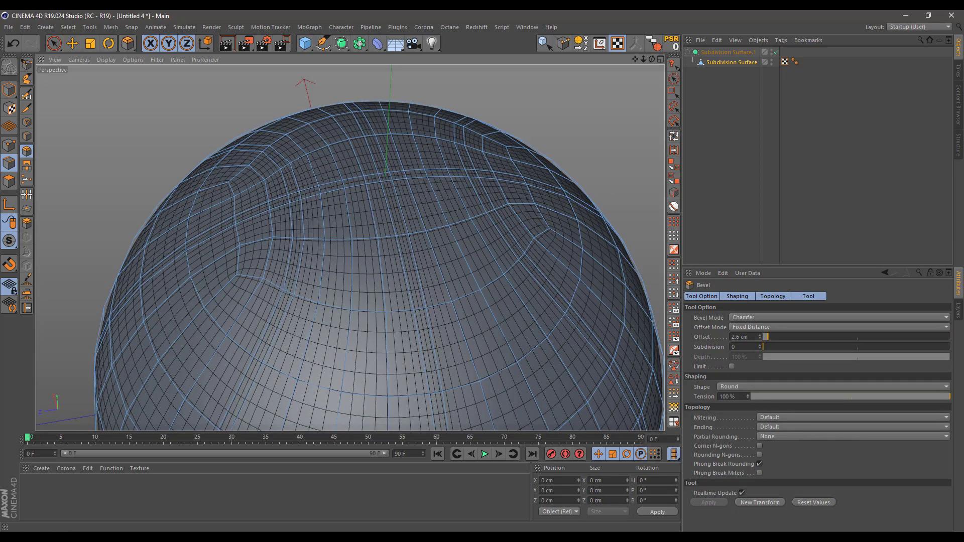
pyautogui.press('space')
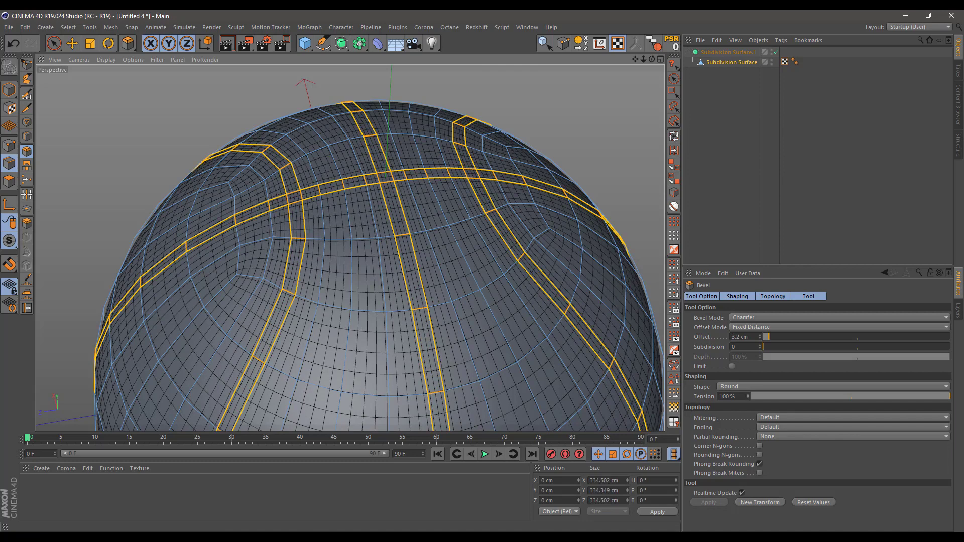
# Step: Switch the bevelled ball to polygon mode and activate the Loop Selection tool
pyautogui.keyDown('alt'); pyautogui.moveTo(144, 166); pyautogui.dragTo(265, 166); pyautogui.keyUp('alt')
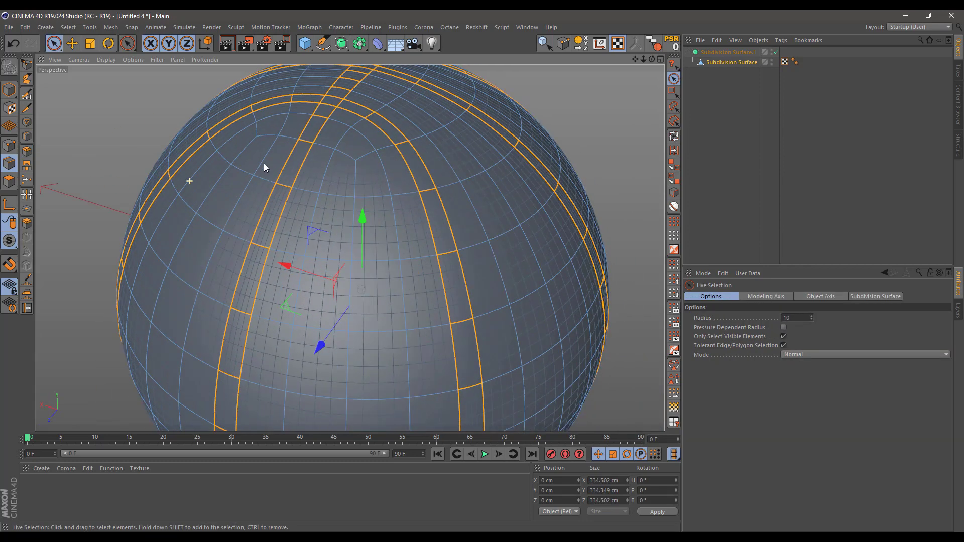
pyautogui.keyDown('alt'); pyautogui.moveTo(338, 122); pyautogui.dragTo(309, 185); pyautogui.keyUp('alt')
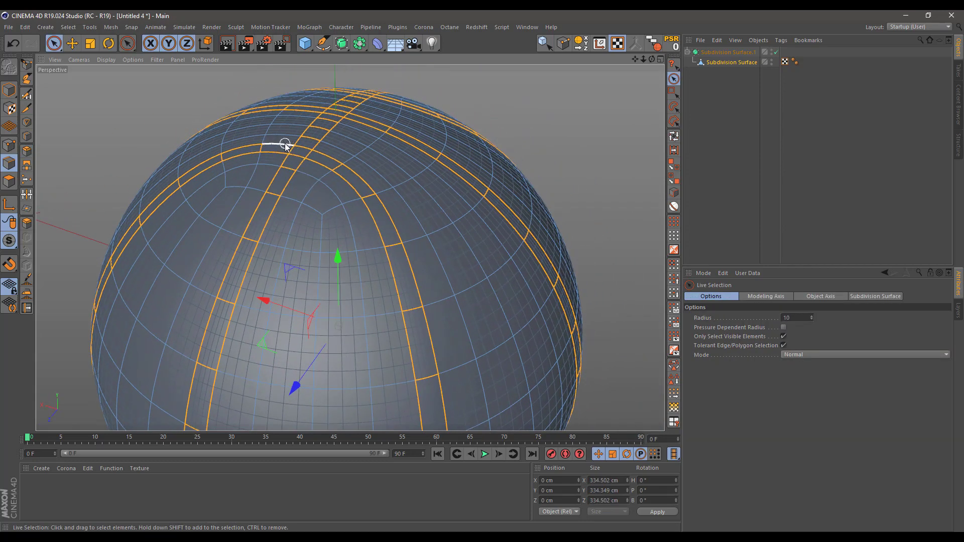
pyautogui.keyDown('alt'); pyautogui.moveTo(284, 146); pyautogui.dragTo(130, 164); pyautogui.keyUp('alt')
pyautogui.click(9, 181)
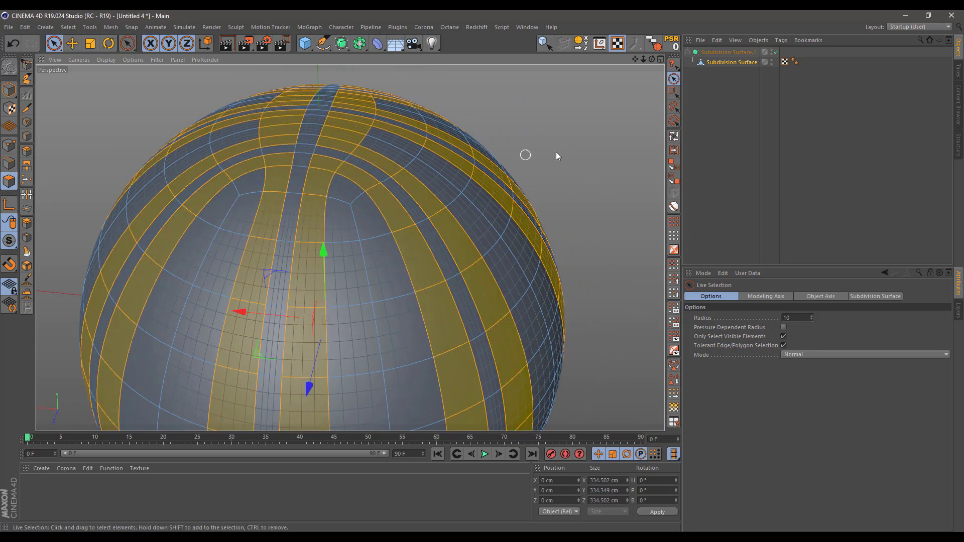
pyautogui.click(675, 139)
pyautogui.click(303, 154)
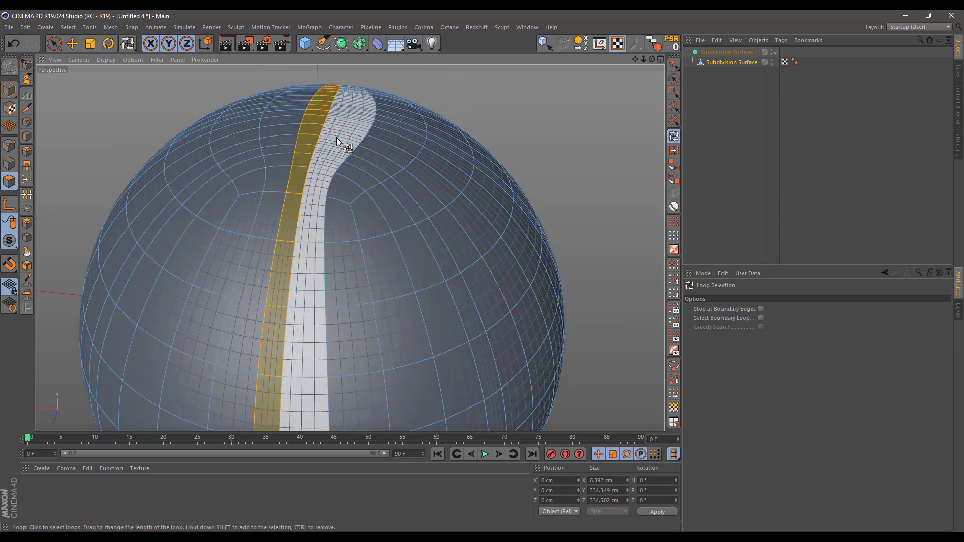
pyautogui.keyDown('alt'); pyautogui.moveTo(337, 137); pyautogui.dragTo(307, 140); pyautogui.keyUp('alt')
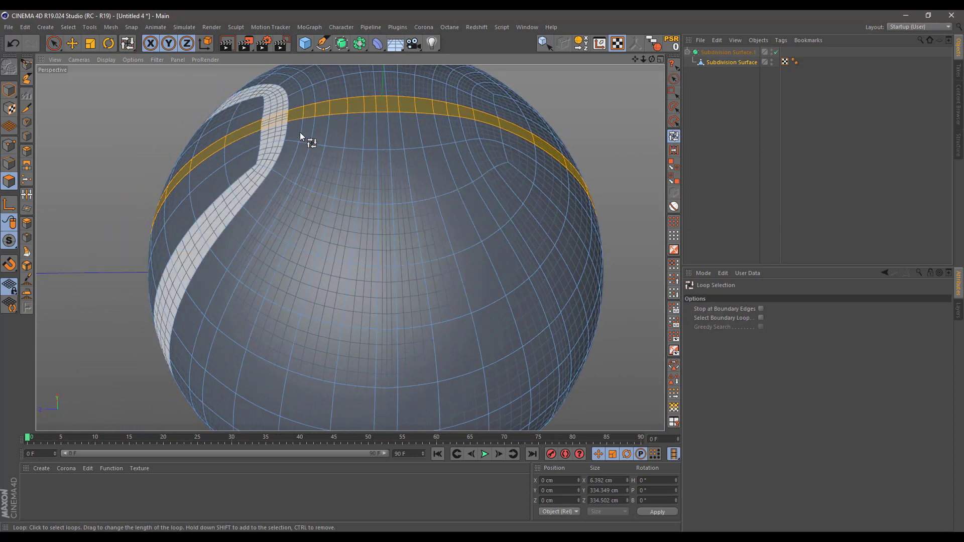
pyautogui.keyDown('shift'); pyautogui.click(382, 112); pyautogui.keyUp('shift')
pyautogui.keyDown('shift'); pyautogui.click(382, 113); pyautogui.keyUp('shift')
pyautogui.keyDown('alt'); pyautogui.moveTo(429, 118); pyautogui.dragTo(364, 154); pyautogui.keyUp('alt')
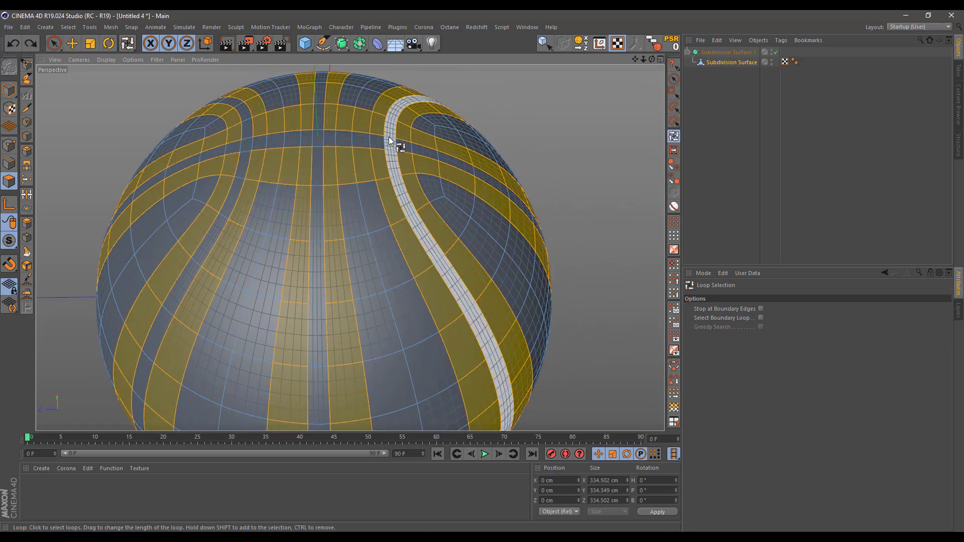
# Step: Loop-select the four narrow seam strips: the two curved side strips and the two strips crossing at the top pole
pyautogui.click(387, 143)
pyautogui.keyDown('shift'); pyautogui.click(249, 143); pyautogui.keyUp('shift')
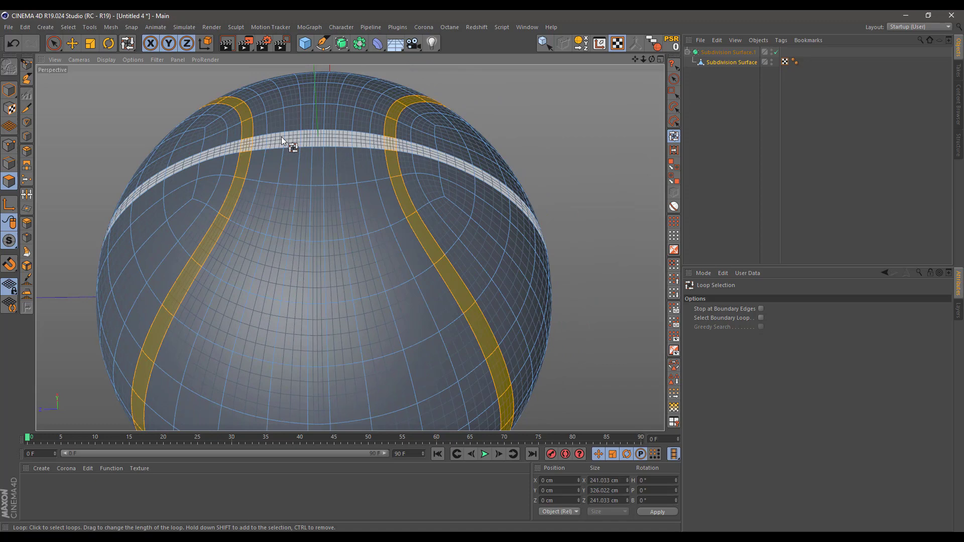
pyautogui.keyDown('shift'); pyautogui.click(319, 136); pyautogui.keyUp('shift')
pyautogui.keyDown('shift'); pyautogui.click(323, 138); pyautogui.keyUp('shift')
pyautogui.scroll(-3, 359, 196)
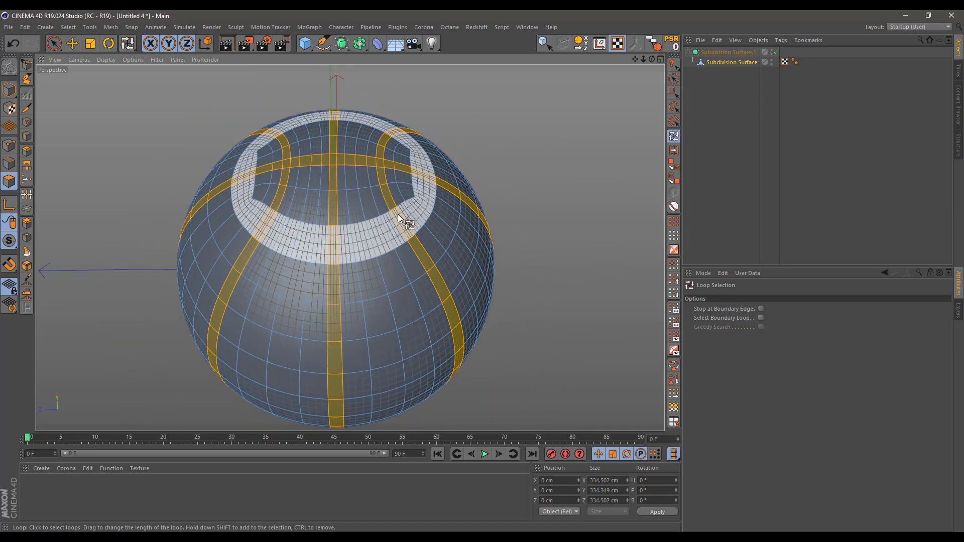
# Step: Examine the seam strip selection around the ball's underside and at the crossings near the top pole
pyautogui.keyDown('alt'); pyautogui.moveTo(398, 214); pyautogui.dragTo(263, 168); pyautogui.keyUp('alt')
pyautogui.keyDown('alt'); pyautogui.moveTo(351, 248); pyautogui.dragTo(355, 114, button='middle'); pyautogui.keyUp('alt')
pyautogui.keyDown('alt'); pyautogui.moveTo(344, 318); pyautogui.dragTo(379, 146); pyautogui.keyUp('alt')
pyautogui.keyDown('alt'); pyautogui.moveTo(369, 355); pyautogui.dragTo(381, 220); pyautogui.keyUp('alt')
pyautogui.keyDown('alt'); pyautogui.moveTo(298, 173); pyautogui.dragTo(354, 244, button='middle'); pyautogui.keyUp('alt')
pyautogui.scroll(5, 372, 197)
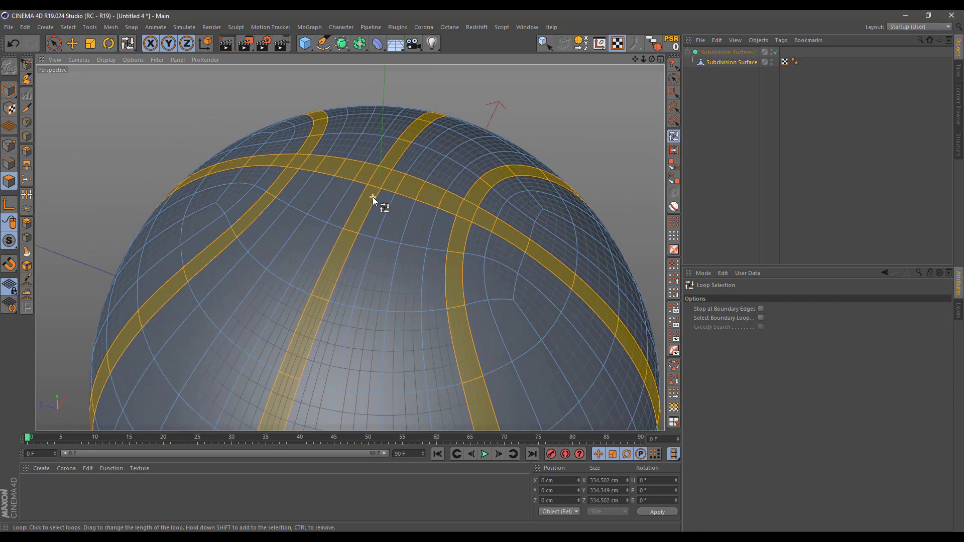
pyautogui.keyDown('alt'); pyautogui.moveTo(390, 194); pyautogui.dragTo(377, 179, button='middle'); pyautogui.keyUp('alt')
pyautogui.scroll(4, 376, 179)
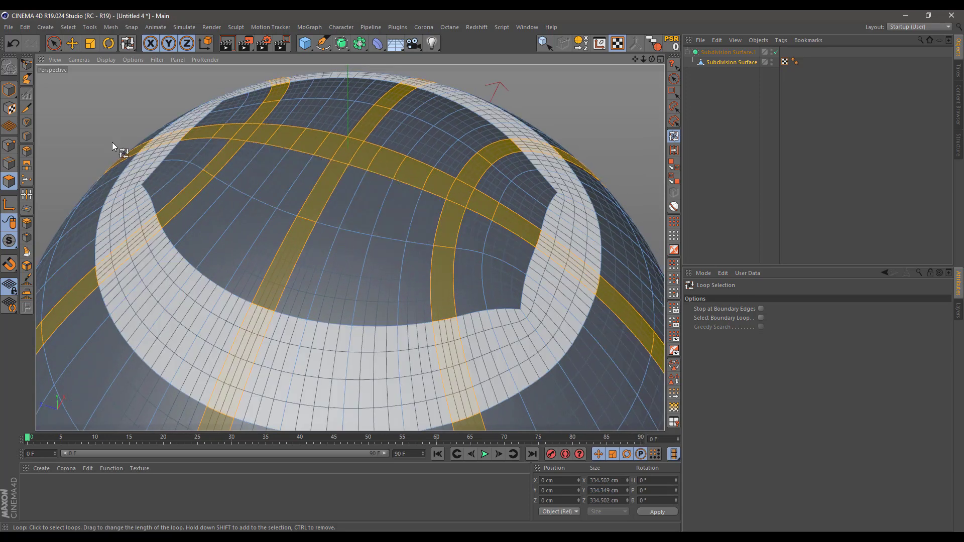
# Step: Bevel the selected seam polygons inward with an offset of 0.5 cm and an extrusion of -2.5 cm
pyautogui.click(27, 151)
pyautogui.moveTo(382, 215); pyautogui.dragTo(385, 215)
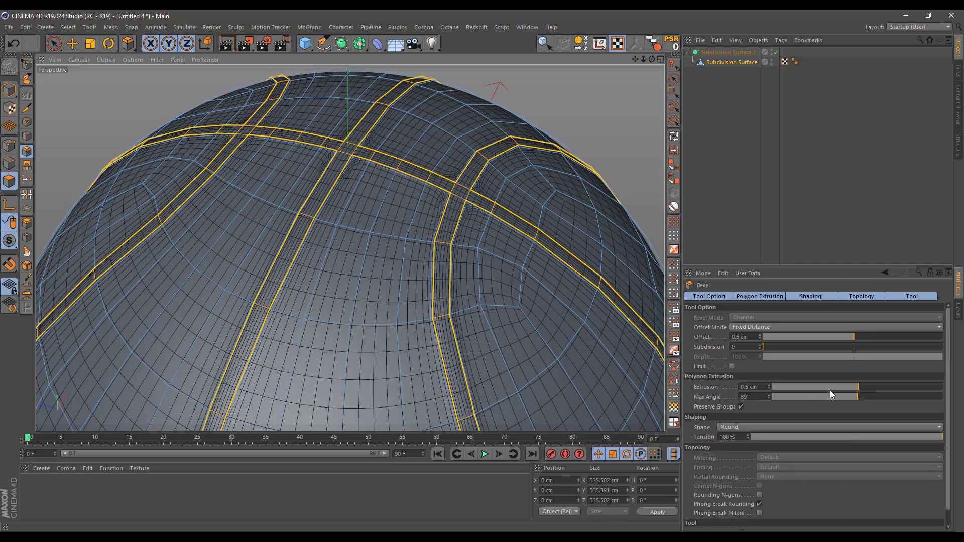
pyautogui.scroll(-1, 831, 390)
pyautogui.scroll(-1, 830, 390)
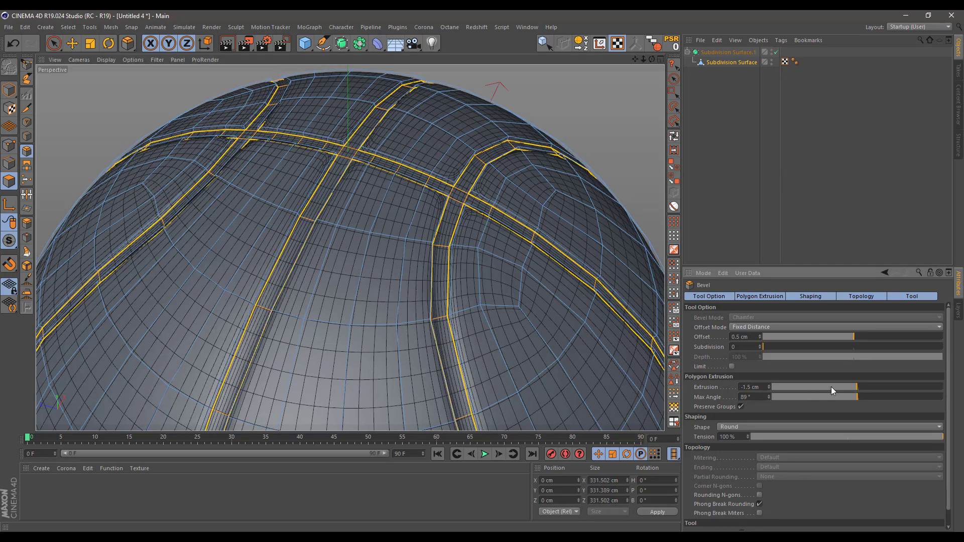
pyautogui.scroll(-1, 832, 386)
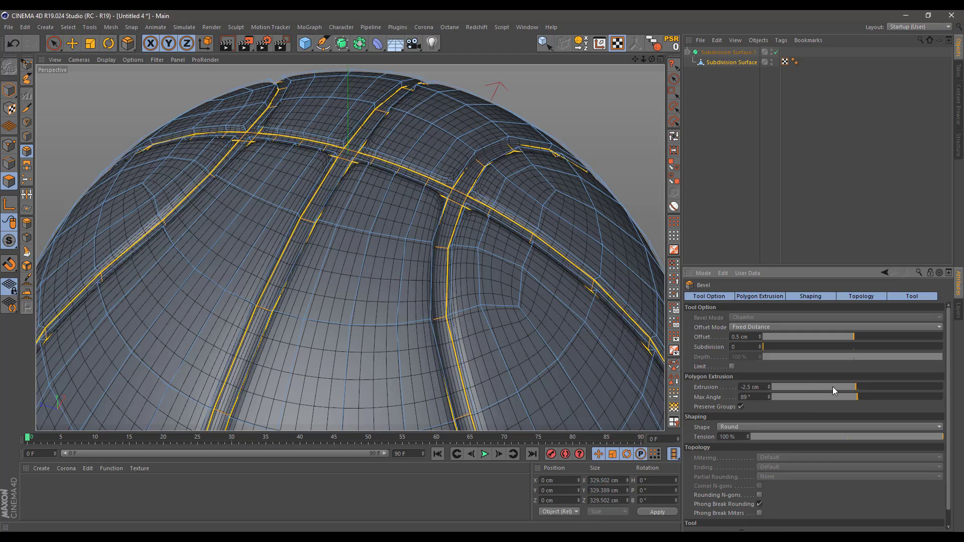
pyautogui.click(674, 81)
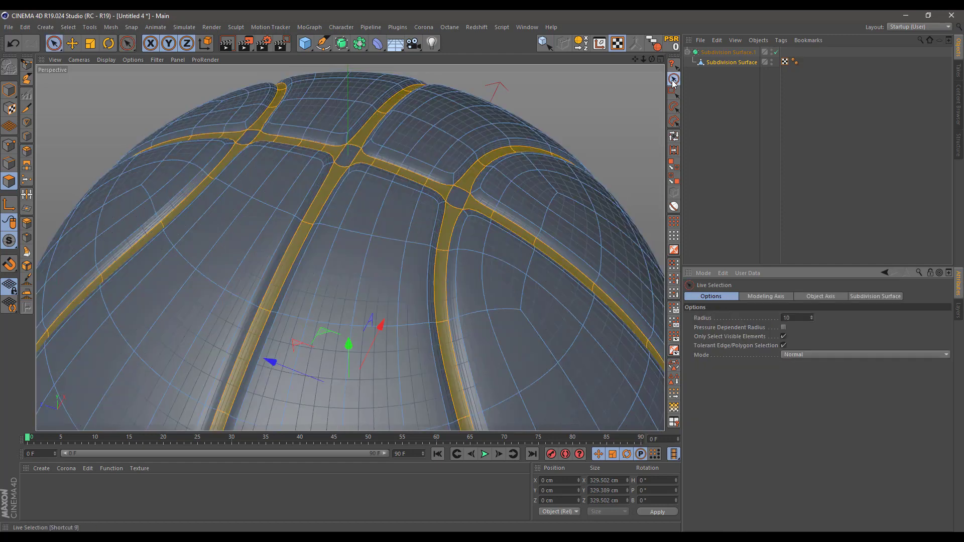
# Step: Deselect the ball, display it with Gouraud Shading without lines, and inspect its Phong tag settings
pyautogui.click(704, 98)
pyautogui.scroll(-4, 509, 200)
pyautogui.click(111, 59)
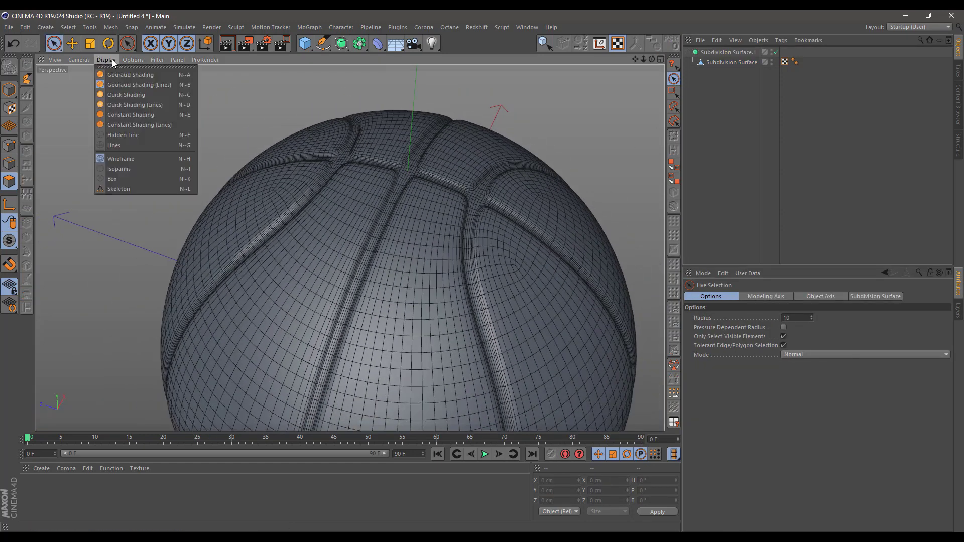
pyautogui.click(117, 76)
pyautogui.moveTo(437, 189)
pyautogui.keyDown('alt'); pyautogui.mouseDown()
pyautogui.moveTo(523, 197)
pyautogui.moveTo(391, 199)
pyautogui.mouseUp(); pyautogui.keyUp('alt')
pyautogui.click(794, 61)
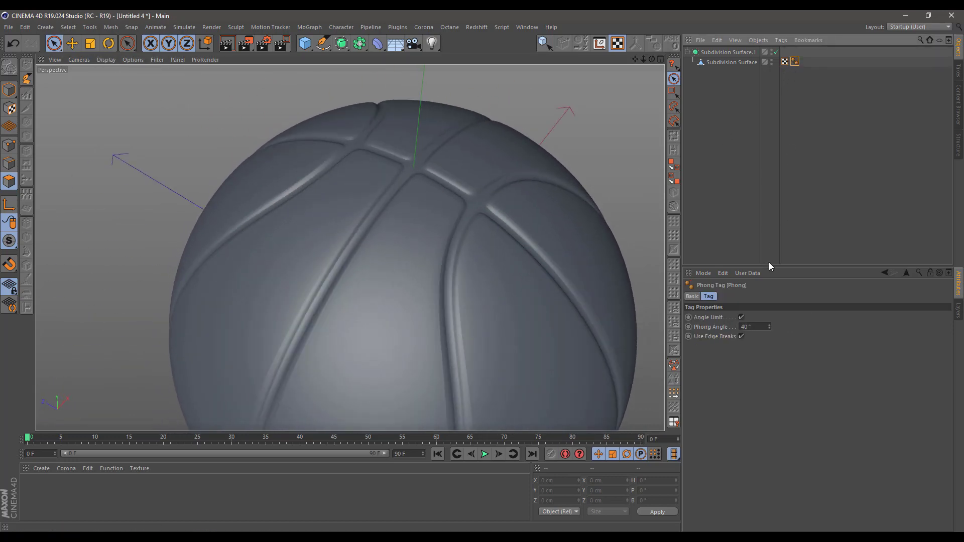
pyautogui.click(721, 205)
pyautogui.keyDown('alt'); pyautogui.moveTo(487, 200); pyautogui.dragTo(497, 169); pyautogui.keyUp('alt')
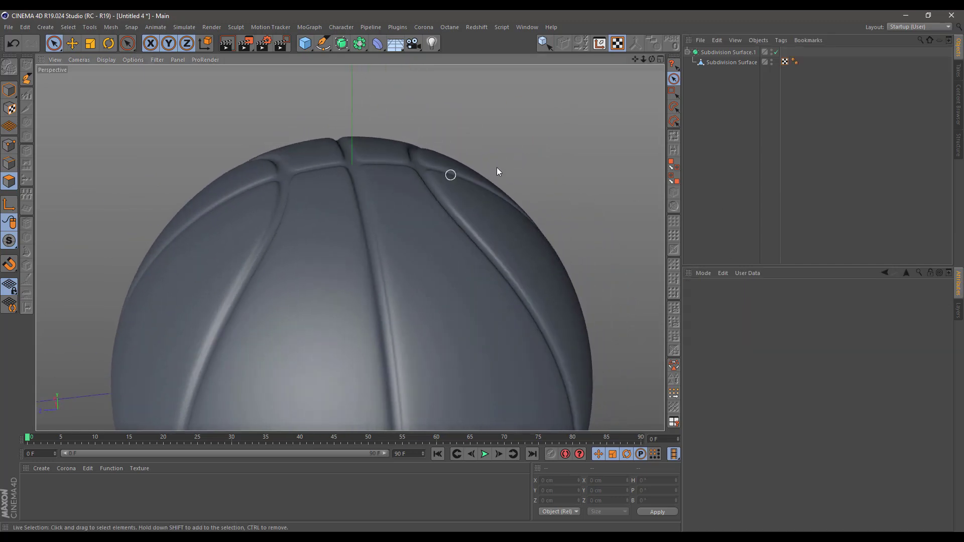
# Step: Select the child polygon object and add Loop/Path Cut edge loops on both sides of the first curved side groove
pyautogui.click(705, 64)
pyautogui.click(27, 136)
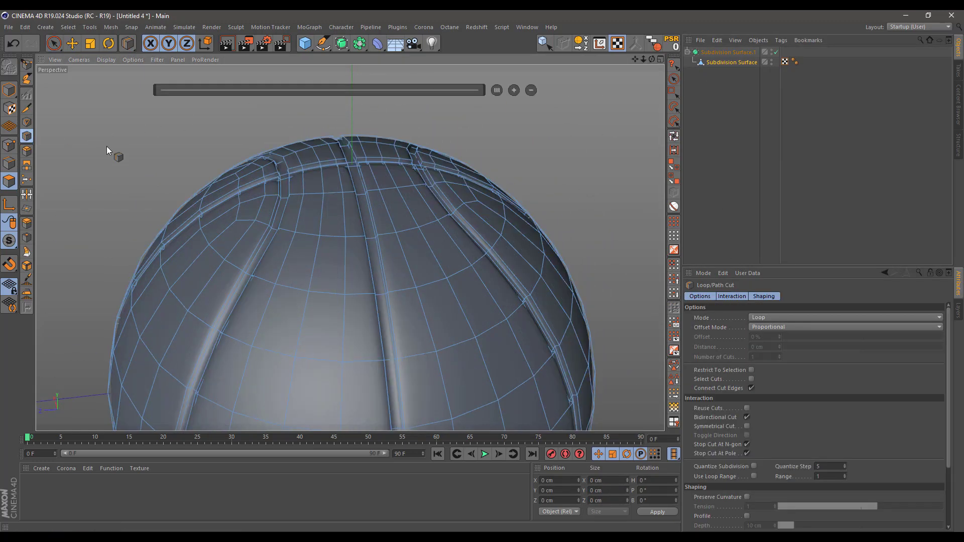
pyautogui.keyDown('alt'); pyautogui.moveTo(166, 141); pyautogui.dragTo(228, 138, button='right'); pyautogui.keyUp('alt')
pyautogui.keyDown('alt'); pyautogui.moveTo(246, 146); pyautogui.dragTo(318, 183); pyautogui.keyUp('alt')
pyautogui.keyDown('alt'); pyautogui.moveTo(282, 170); pyautogui.dragTo(398, 243, button='middle'); pyautogui.keyUp('alt')
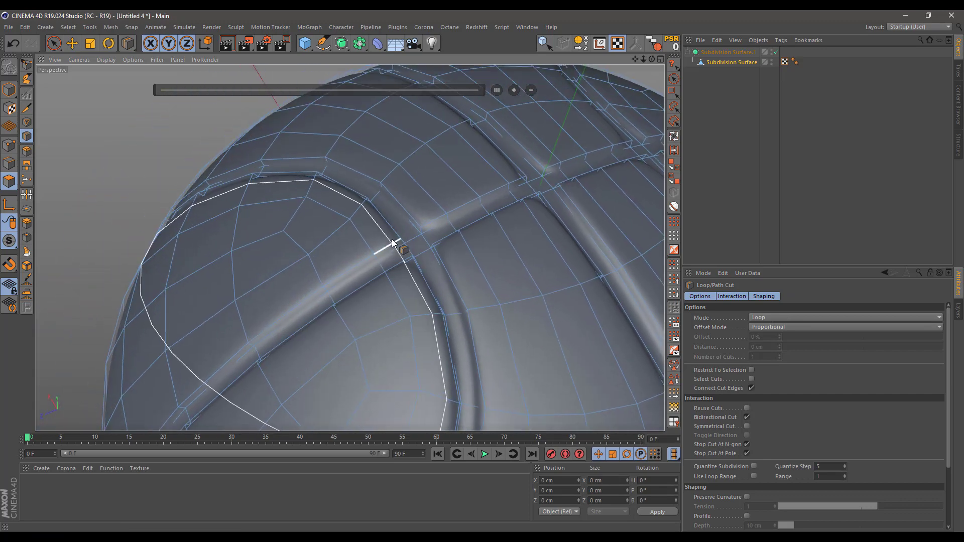
pyautogui.scroll(5, 397, 243)
pyautogui.keyDown('alt'); pyautogui.moveTo(391, 244); pyautogui.dragTo(403, 226); pyautogui.keyUp('alt')
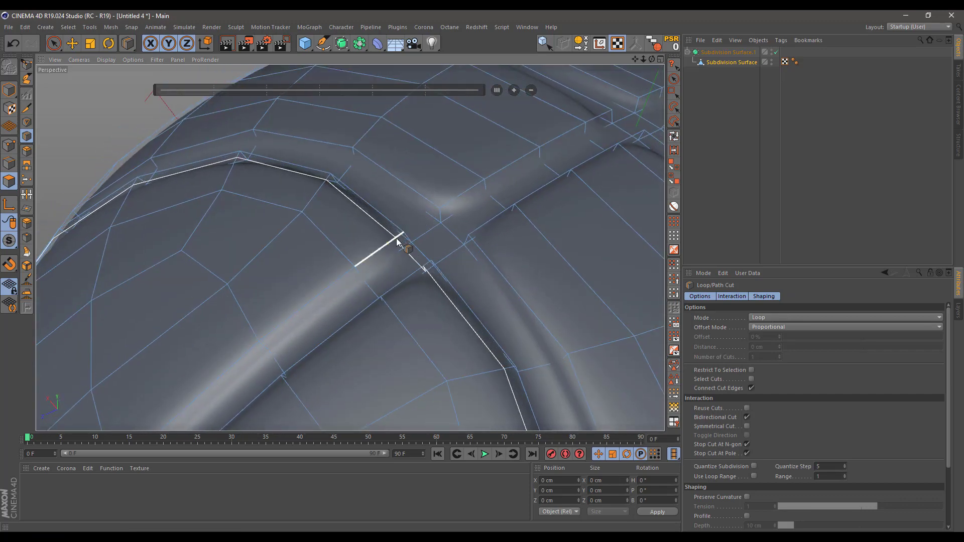
pyautogui.click(396, 242)
pyautogui.click(445, 209)
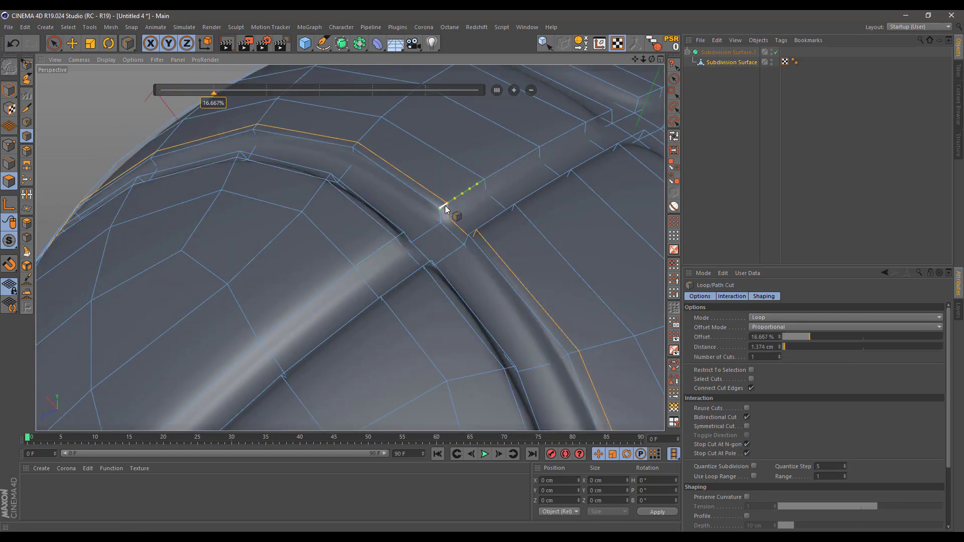
# Step: Cut edge loops on both sides of the middle groove through the pole, redoing the first cut
pyautogui.scroll(-4, 447, 211)
pyautogui.keyDown('alt'); pyautogui.moveTo(532, 153); pyautogui.dragTo(353, 223, button='middle'); pyautogui.keyUp('alt')
pyautogui.keyDown('alt'); pyautogui.moveTo(333, 226); pyautogui.dragTo(277, 250); pyautogui.keyUp('alt')
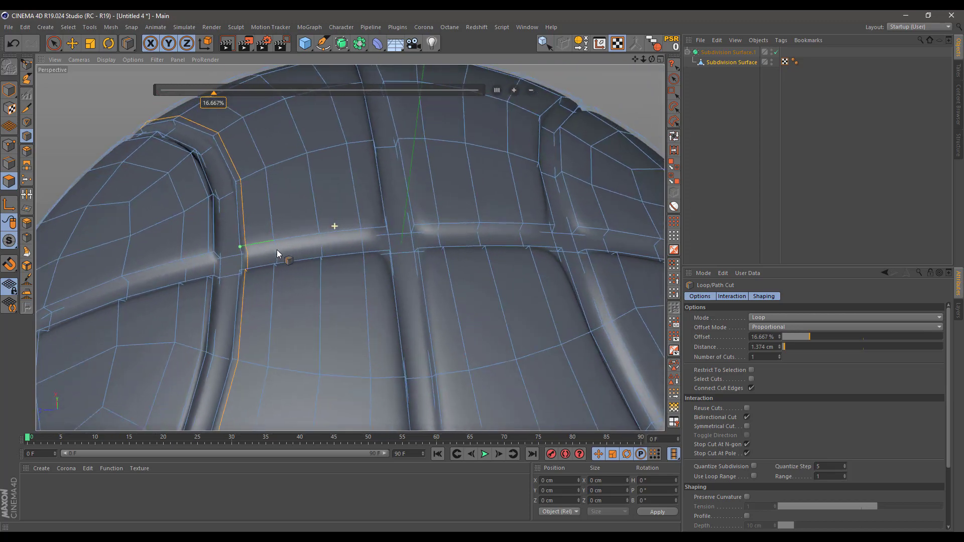
pyautogui.scroll(4, 394, 227)
pyautogui.scroll(2, 395, 227)
pyautogui.click(377, 234)
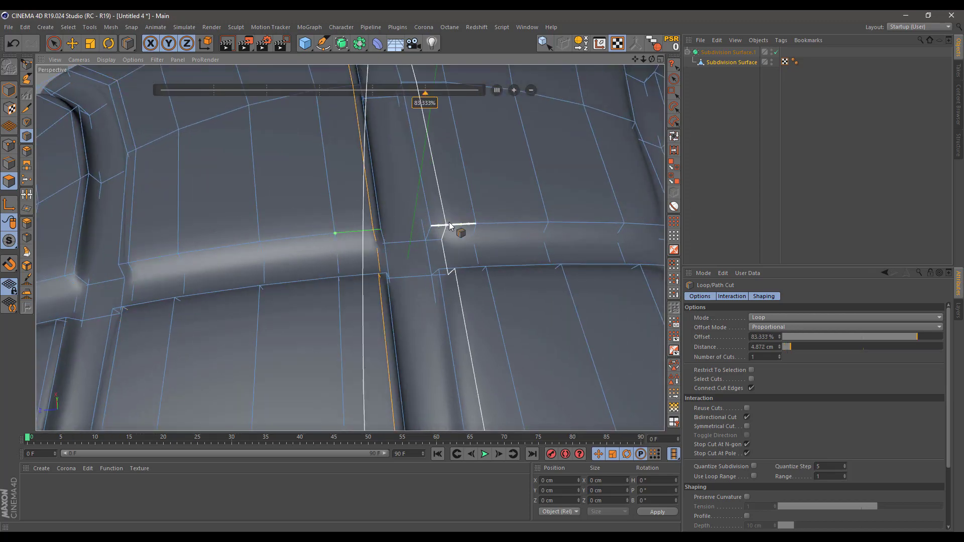
pyautogui.hotkey('ctrl', 'z')
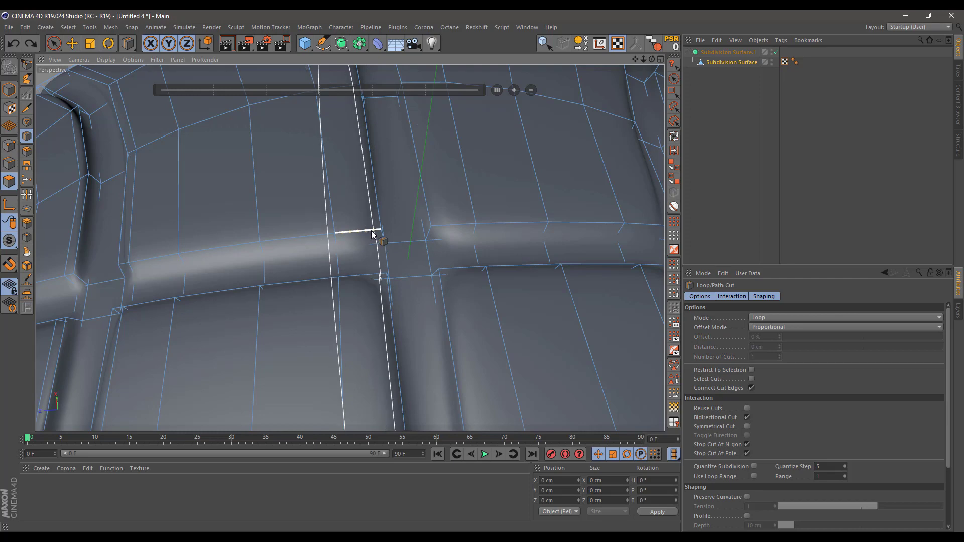
pyautogui.click(365, 231)
pyautogui.click(447, 225)
# Step: Cut edge loops on both sides of the second curved side groove
pyautogui.scroll(-4, 447, 225)
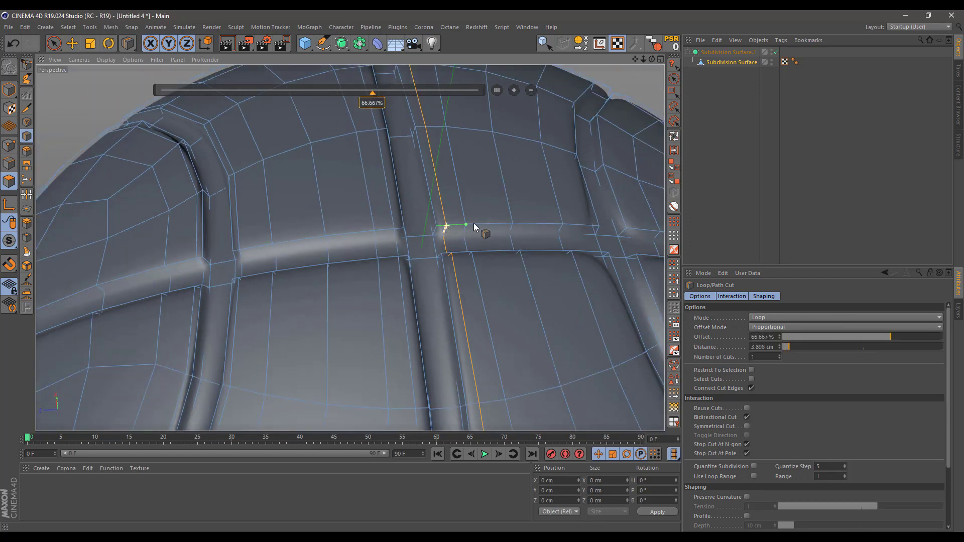
pyautogui.keyDown('alt'); pyautogui.moveTo(543, 224); pyautogui.dragTo(350, 247, button='middle'); pyautogui.keyUp('alt')
pyautogui.keyDown('alt'); pyautogui.moveTo(351, 248); pyautogui.dragTo(273, 215); pyautogui.keyUp('alt')
pyautogui.scroll(3, 372, 219)
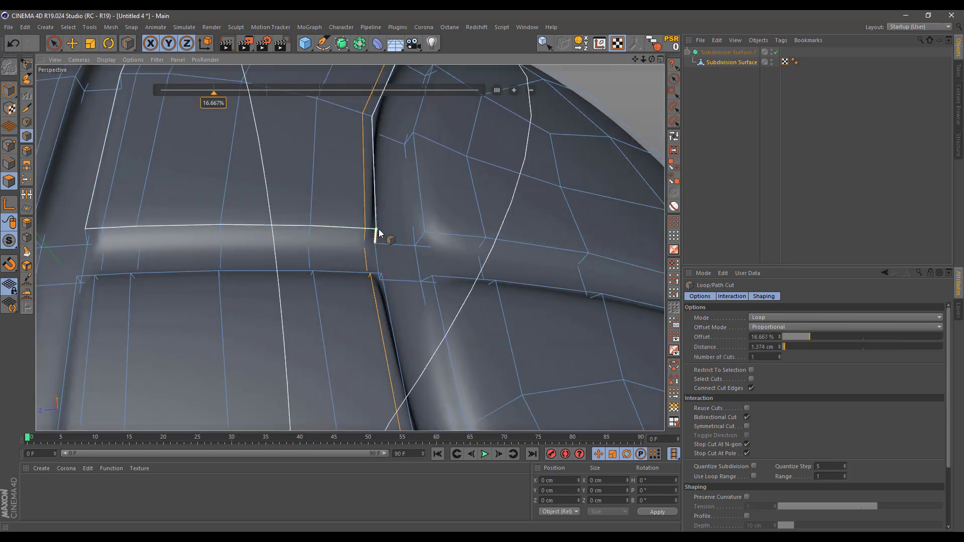
pyautogui.click(442, 234)
# Step: Set the cut's Quantize Step to 8 and cut edge loops on both sides of the remaining crossing groove, the second at 88.889 %
pyautogui.keyDown('alt'); pyautogui.moveTo(442, 236); pyautogui.dragTo(243, 255); pyautogui.keyUp('alt')
pyautogui.scroll(-3, 366, 216)
pyautogui.scroll(4, 334, 338)
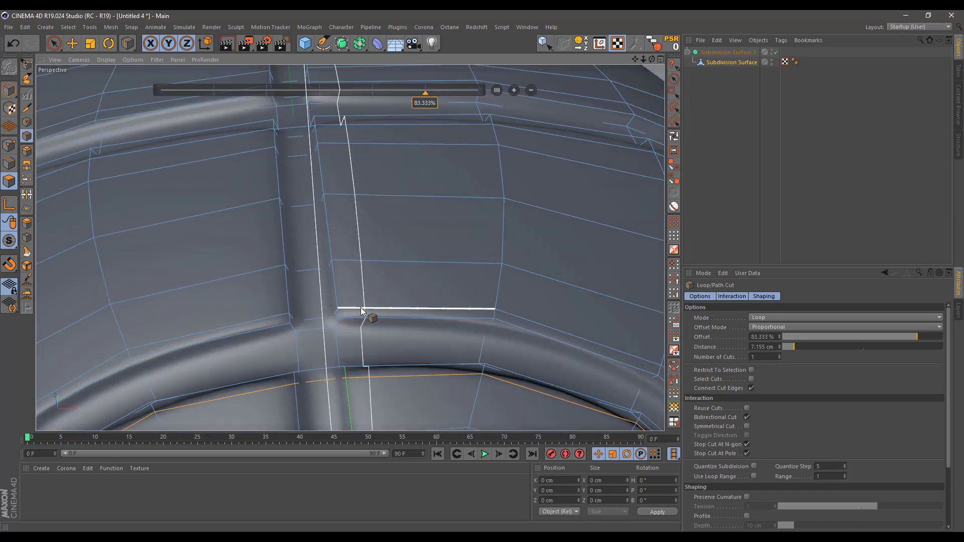
pyautogui.click(361, 310)
pyautogui.hotkey('ctrl', 'z')
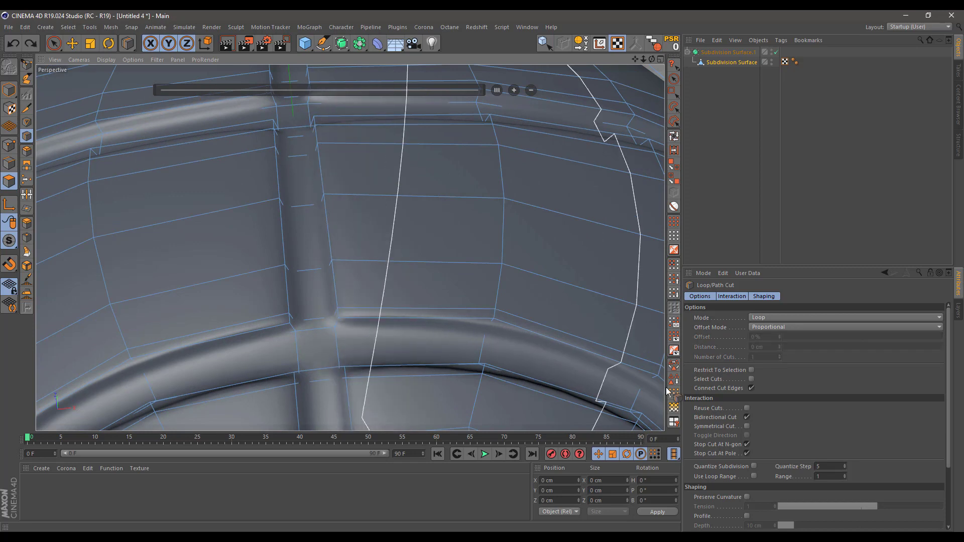
pyautogui.doubleClick(832, 467)
pyautogui.write('8')
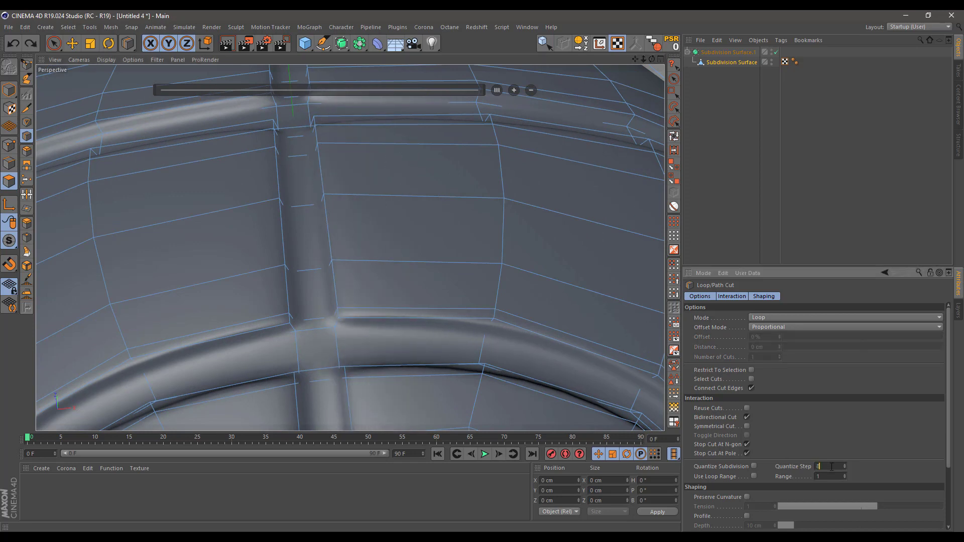
pyautogui.click(356, 311)
pyautogui.click(267, 321)
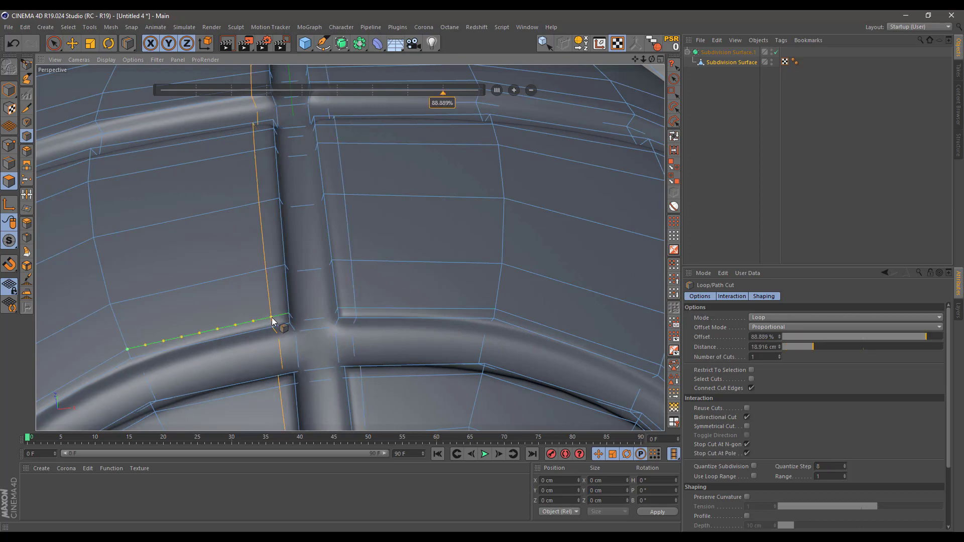
# Step: Leave the cutting tool, switch to model mode and view the whole ball
pyautogui.press('space')
pyautogui.scroll(-5, 297, 313)
pyautogui.keyDown('alt'); pyautogui.moveTo(241, 301); pyautogui.dragTo(361, 250); pyautogui.keyUp('alt')
pyautogui.scroll(-3, 374, 292)
pyautogui.click(9, 91)
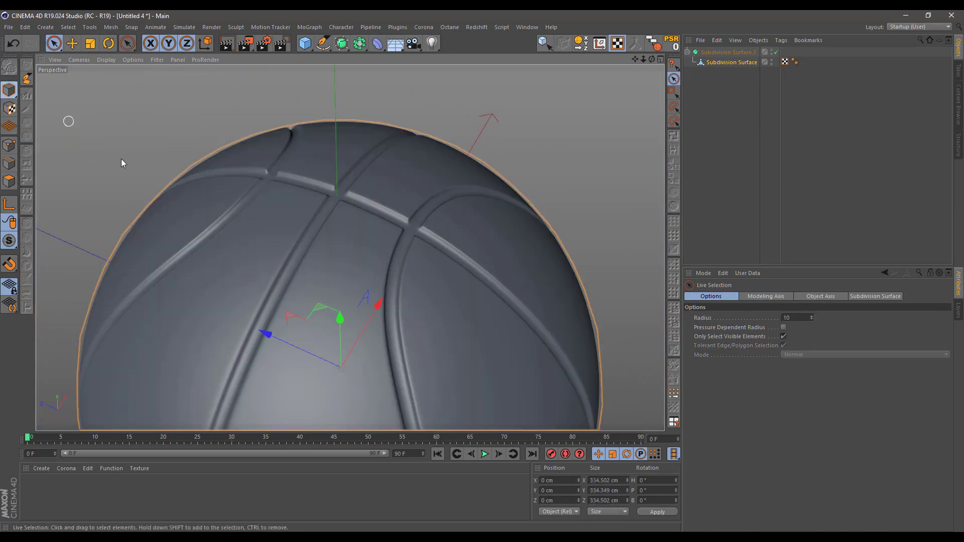
# Step: Deselect the ball and examine its smoothed grooves from several sides
pyautogui.scroll(-3, 325, 224)
pyautogui.keyDown('alt'); pyautogui.moveTo(325, 224); pyautogui.dragTo(349, 141, button='middle'); pyautogui.keyUp('alt')
pyautogui.scroll(-3, 357, 145)
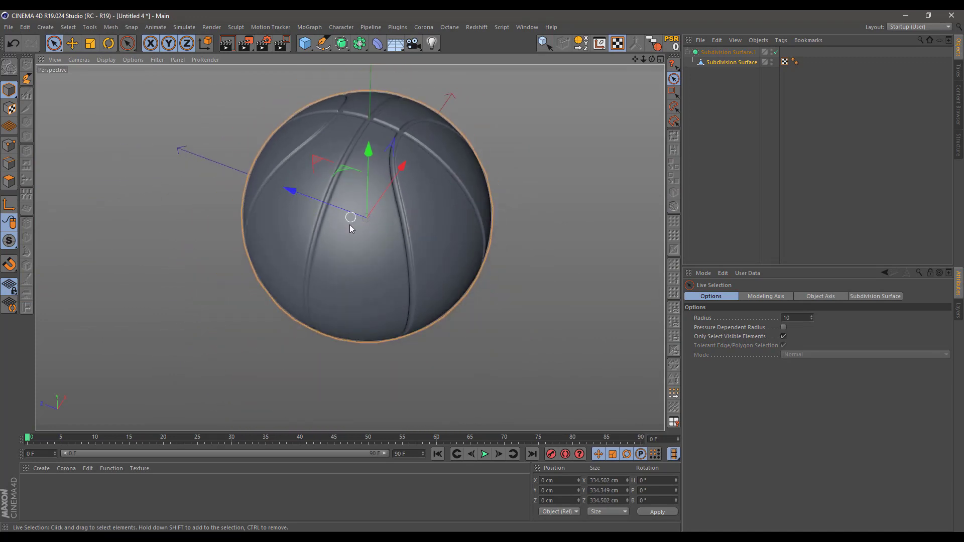
pyautogui.keyDown('alt'); pyautogui.moveTo(347, 235); pyautogui.dragTo(323, 203); pyautogui.keyUp('alt')
pyautogui.scroll(2, 258, 183)
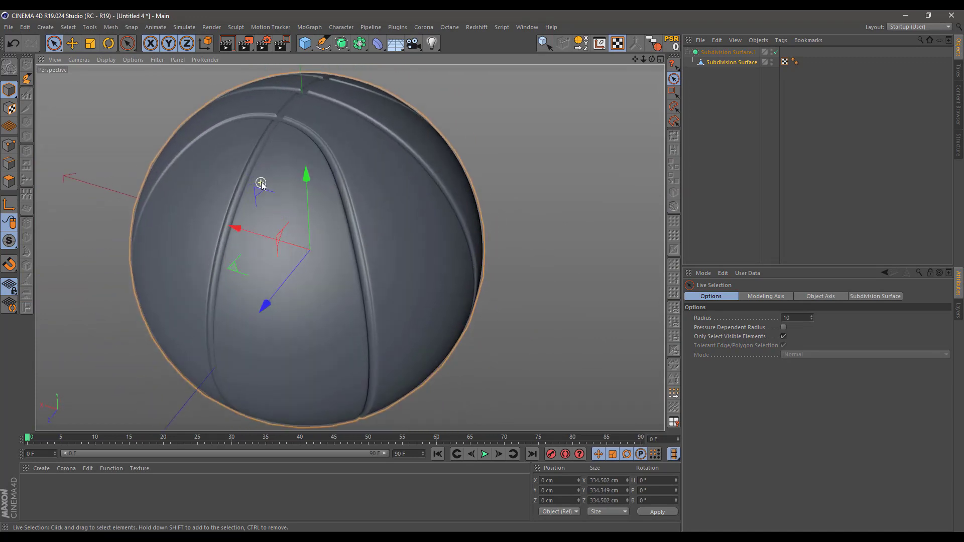
pyautogui.scroll(2, 312, 193)
pyautogui.click(703, 104)
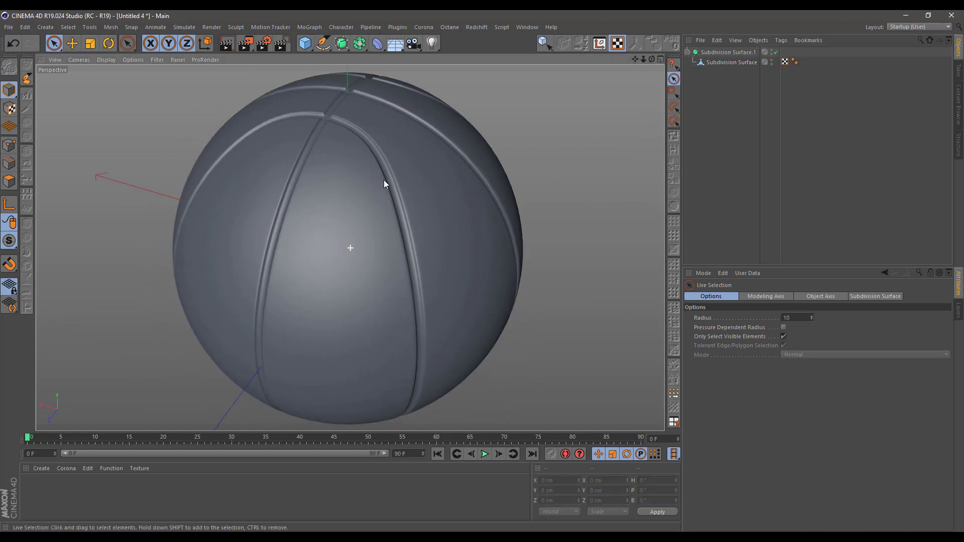
pyautogui.keyDown('alt'); pyautogui.moveTo(384, 180); pyautogui.dragTo(390, 151); pyautogui.keyUp('alt')
pyautogui.moveTo(312, 176)
pyautogui.keyDown('alt'); pyautogui.mouseDown()
pyautogui.moveTo(402, 163)
pyautogui.moveTo(355, 172)
pyautogui.moveTo(256, 166)
pyautogui.moveTo(318, 164)
pyautogui.mouseUp(); pyautogui.keyUp('alt')
pyautogui.keyDown('alt'); pyautogui.moveTo(348, 163); pyautogui.dragTo(329, 168, button='middle'); pyautogui.keyUp('alt')
pyautogui.scroll(1, 318, 176)
# Step: Select the polygon loops along the floors of all the ball's grooves with Loop Selection in polygon mode
pyautogui.click(709, 63)
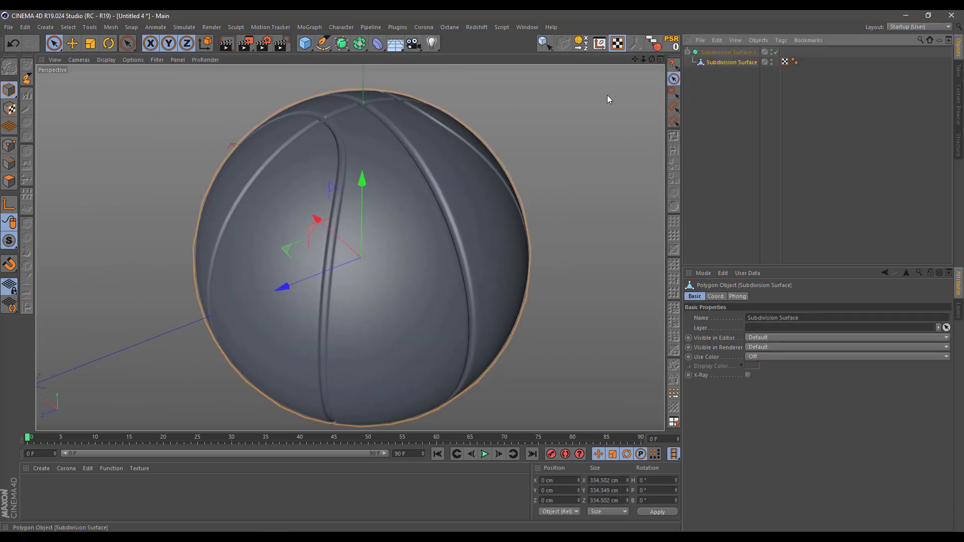
pyautogui.click(11, 180)
pyautogui.scroll(4, 282, 145)
pyautogui.keyDown('alt'); pyautogui.moveTo(294, 146); pyautogui.dragTo(316, 152); pyautogui.keyUp('alt')
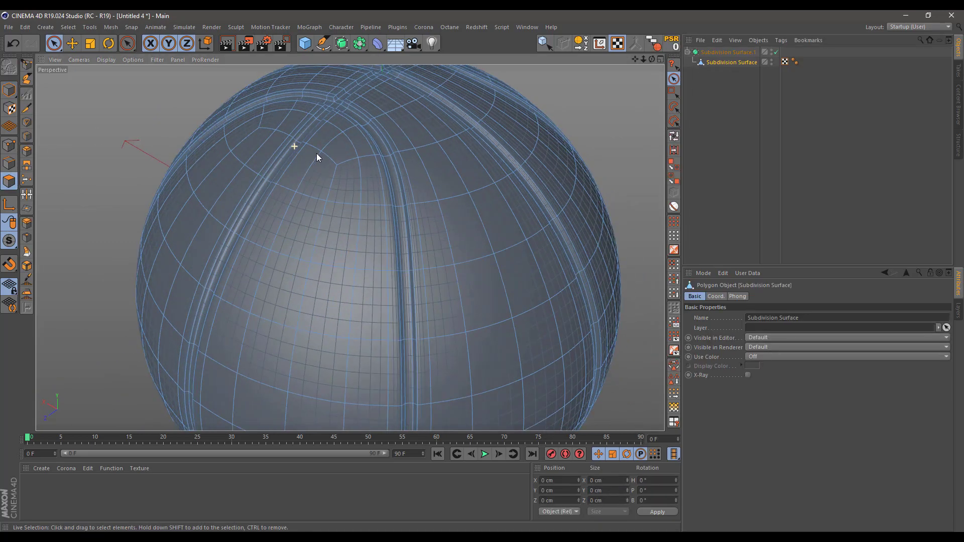
pyautogui.scroll(3, 377, 126)
pyautogui.keyDown('alt'); pyautogui.moveTo(377, 125); pyautogui.dragTo(384, 159, button='middle'); pyautogui.keyUp('alt')
pyautogui.click(673, 136)
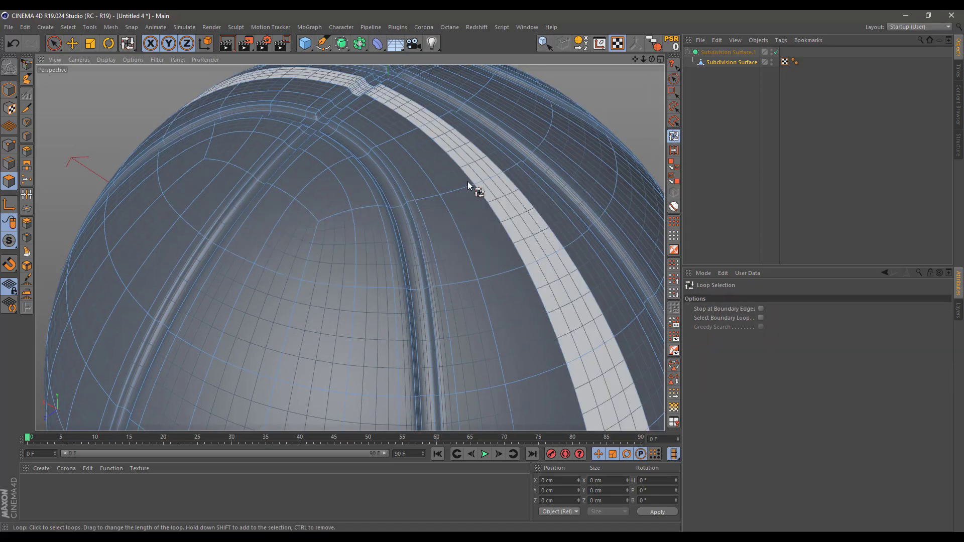
pyautogui.click(396, 209)
pyautogui.keyDown('alt'); pyautogui.moveTo(387, 202); pyautogui.dragTo(294, 191); pyautogui.keyUp('alt')
pyautogui.keyDown('shift'); pyautogui.click(267, 145); pyautogui.keyUp('shift')
pyautogui.keyDown('shift'); pyautogui.click(294, 191); pyautogui.keyUp('shift')
pyautogui.keyDown('alt'); pyautogui.moveTo(418, 160); pyautogui.dragTo(121, 119); pyautogui.keyUp('alt')
pyautogui.scroll(-5, 403, 181)
# Step: Detach the Transform Tools as a floating palette beside the ball
pyautogui.click(114, 31)
pyautogui.moveTo(137, 77)
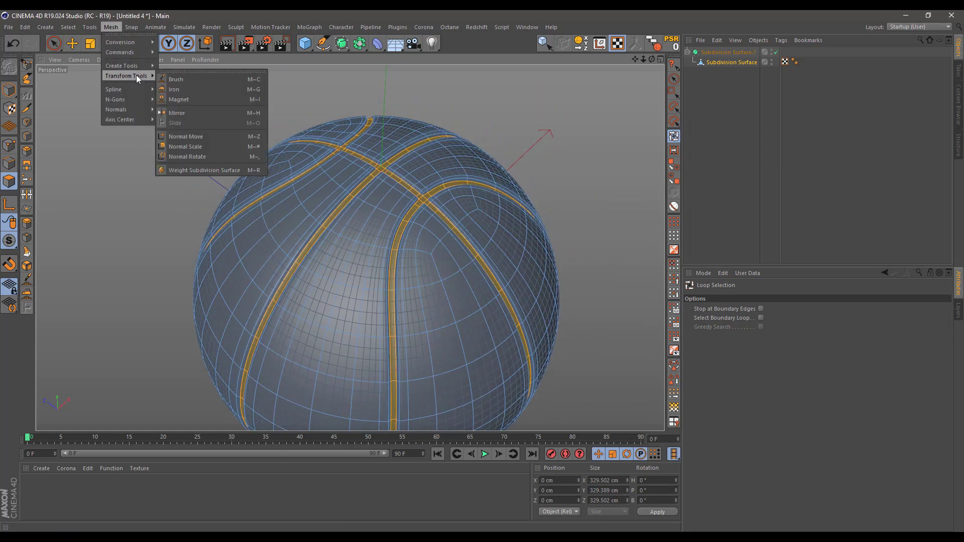
pyautogui.click(186, 71)
pyautogui.moveTo(185, 78); pyautogui.dragTo(608, 79)
pyautogui.scroll(4, 402, 143)
pyautogui.keyDown('alt'); pyautogui.moveTo(357, 156); pyautogui.dragTo(401, 150); pyautogui.keyUp('alt')
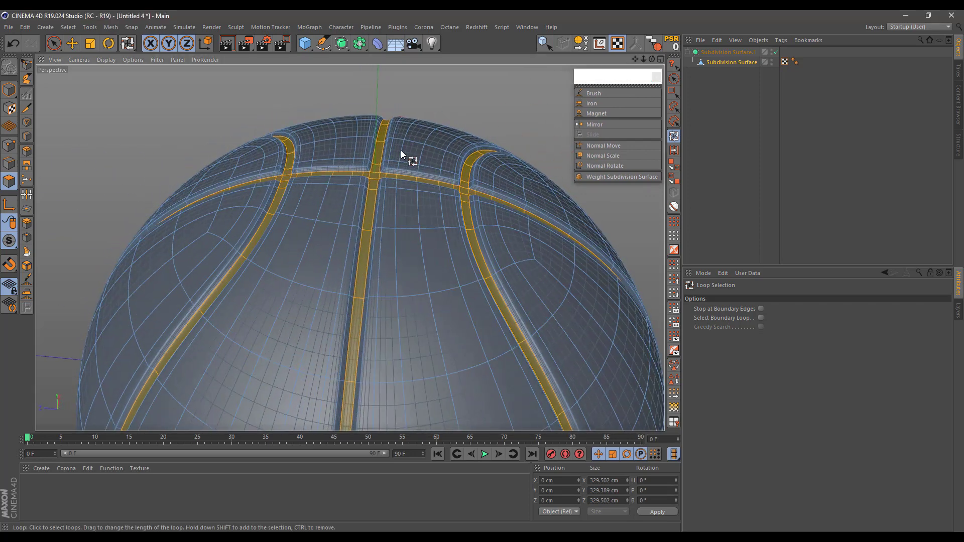
# Step: Move the selected groove-floor polygons outward by 0.6 cm with Normal Move, undoing the first larger move
pyautogui.click(599, 145)
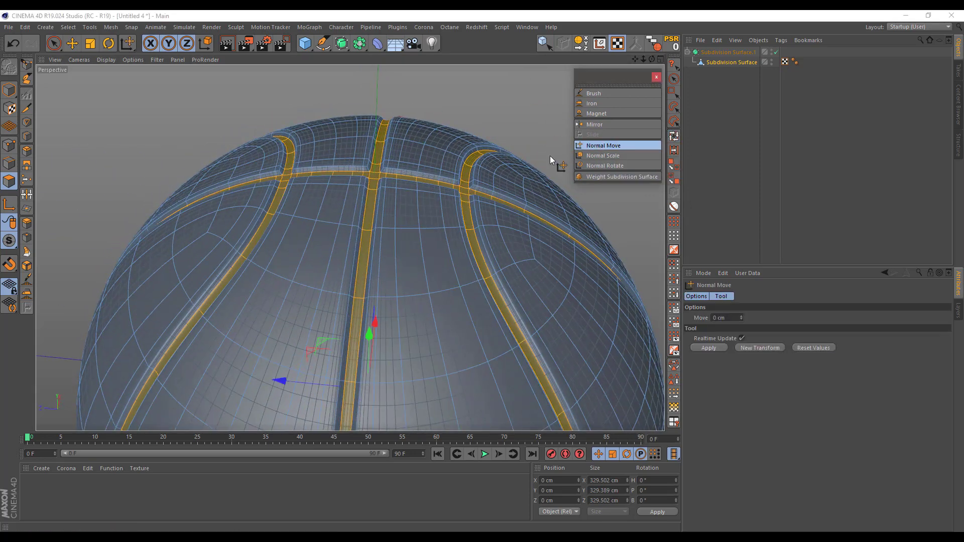
pyautogui.keyDown('alt'); pyautogui.moveTo(550, 155); pyautogui.dragTo(474, 147); pyautogui.keyUp('alt')
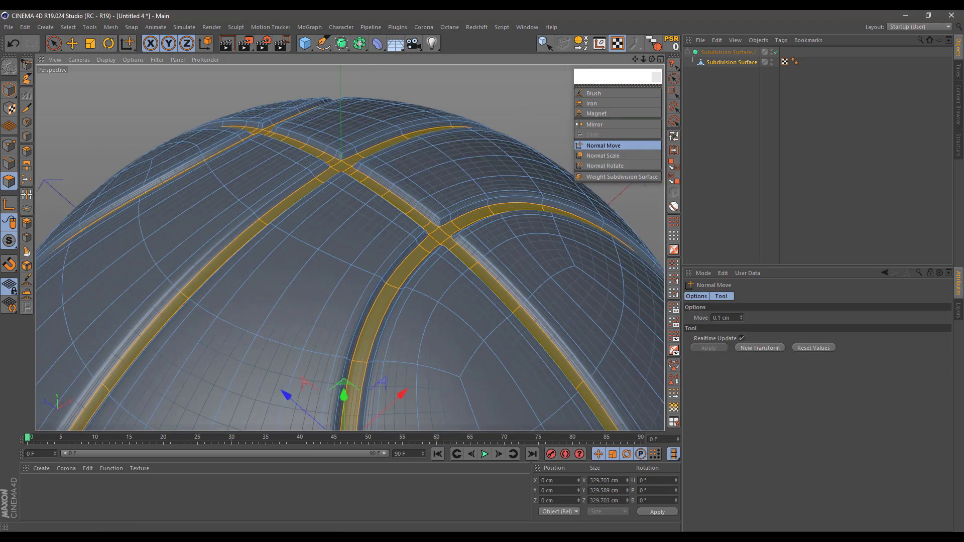
pyautogui.moveTo(514, 100); pyautogui.dragTo(534, 100)
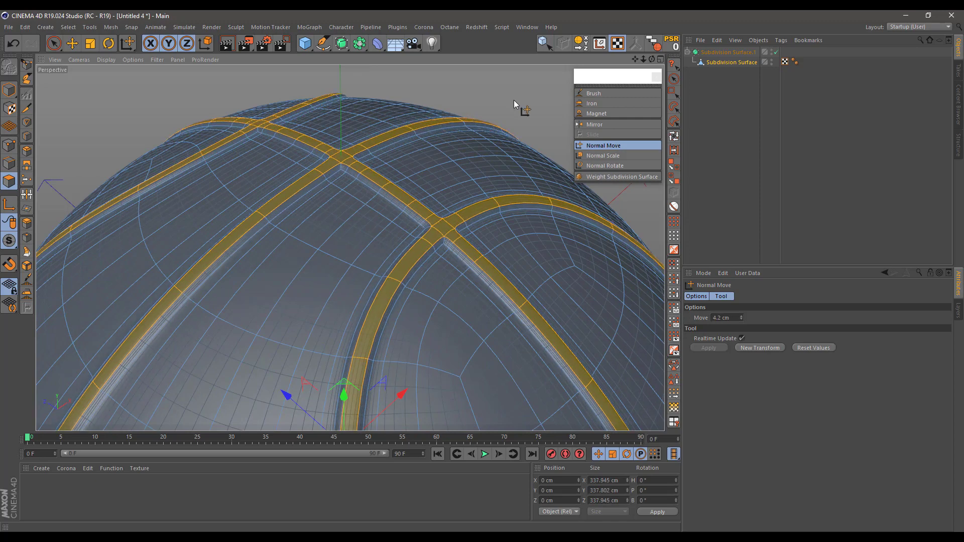
pyautogui.click(732, 91)
pyautogui.hotkey('ctrl', 'z')
pyautogui.hotkey('ctrl', 'z')
pyautogui.hotkey('ctrl', 'z')
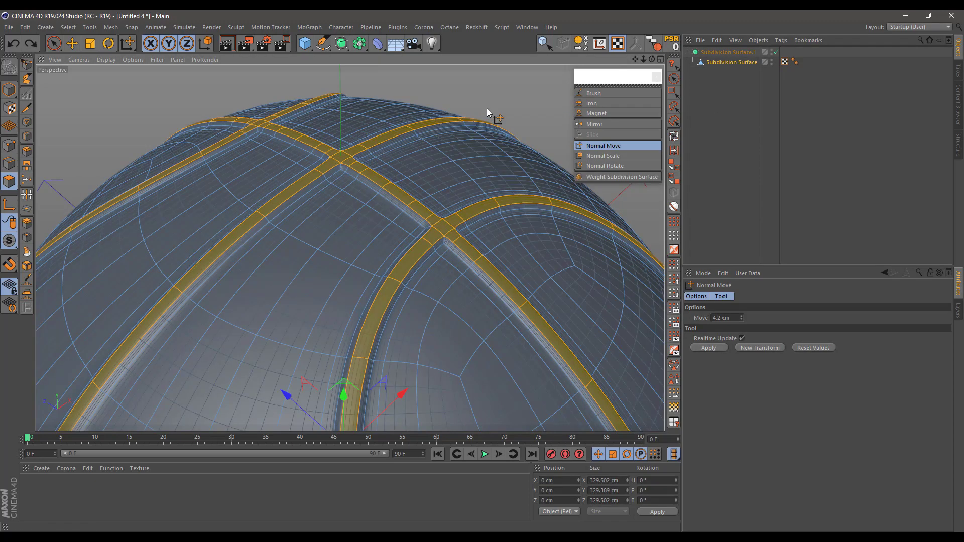
pyautogui.moveTo(527, 100); pyautogui.dragTo(501, 98)
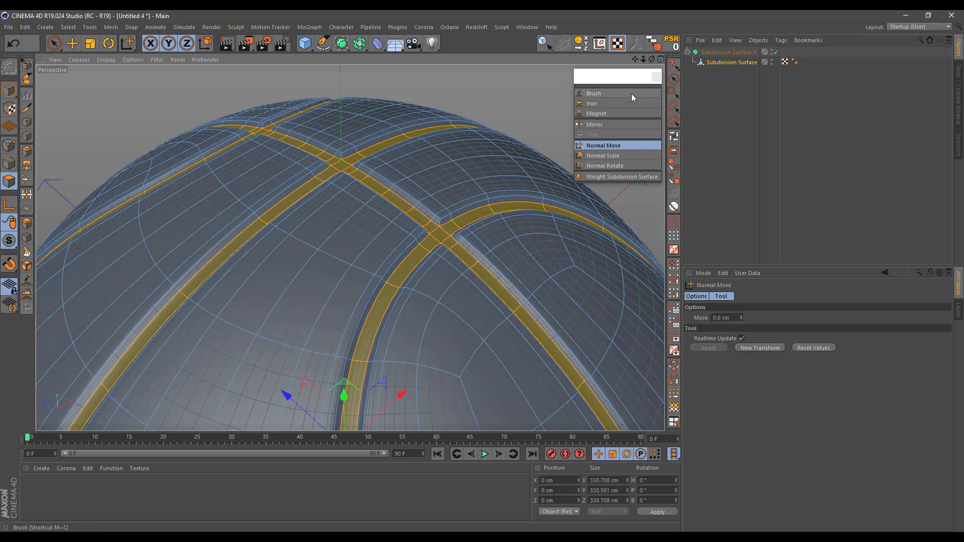
# Step: Deselect the ball to examine the shallower grooves on the smooth surface, and reselect the mesh
pyautogui.click(674, 79)
pyautogui.click(687, 104)
pyautogui.scroll(-5, 392, 194)
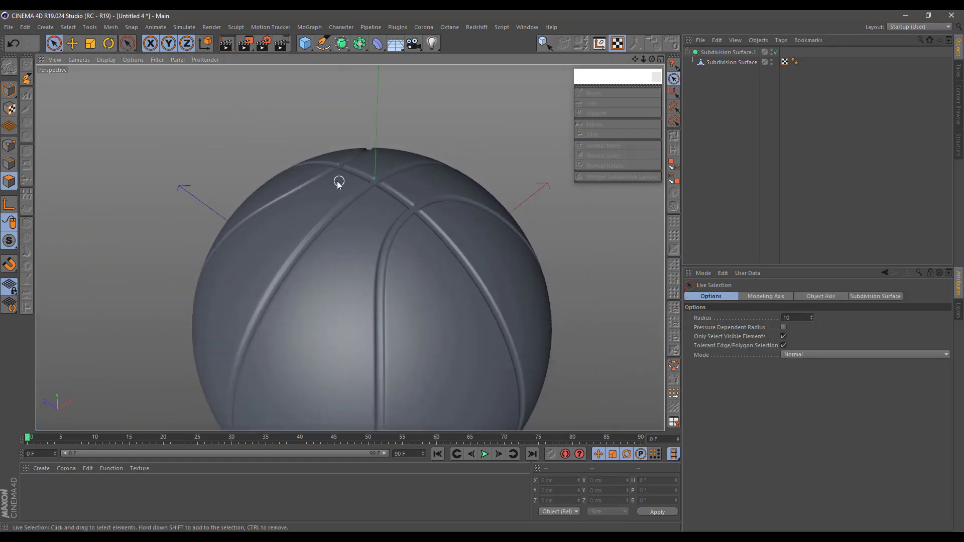
pyautogui.moveTo(338, 184)
pyautogui.keyDown('alt'); pyautogui.mouseDown()
pyautogui.moveTo(456, 184)
pyautogui.moveTo(349, 190)
pyautogui.mouseUp(); pyautogui.keyUp('alt')
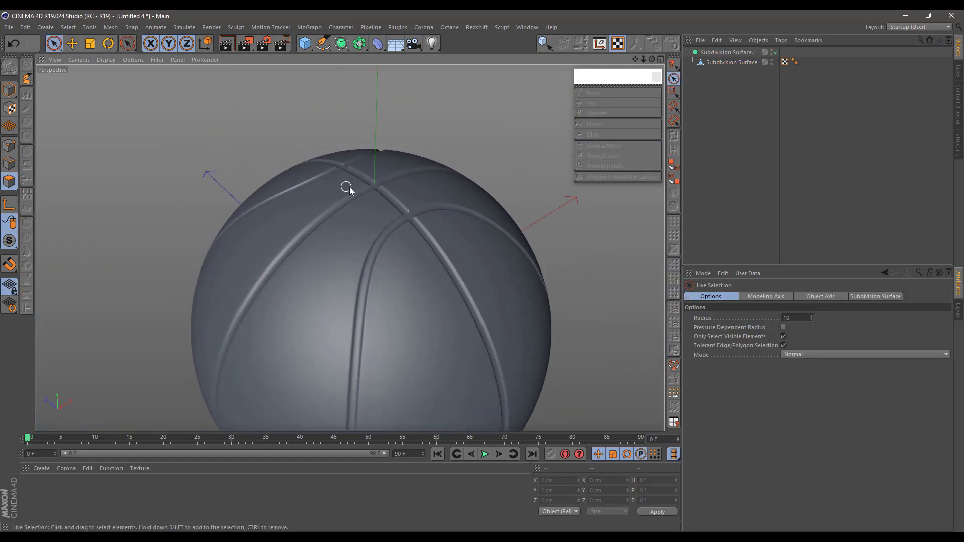
pyautogui.scroll(4, 398, 197)
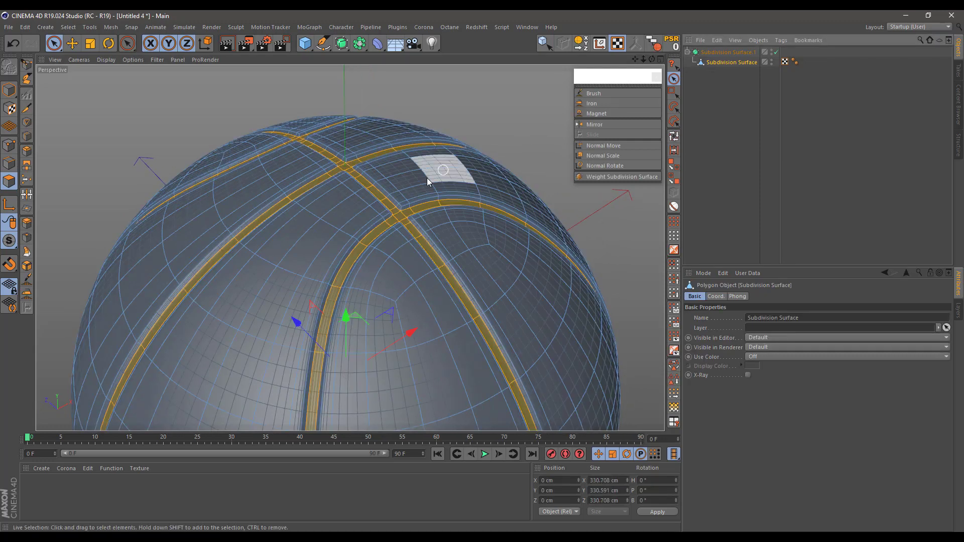
pyautogui.scroll(3, 352, 226)
# Step: Try Normal Scale on the selected groove polygons, undo it and return to Live Selection
pyautogui.click(603, 156)
pyautogui.moveTo(492, 155)
pyautogui.mouseDown()
pyautogui.moveTo(416, 156)
pyautogui.moveTo(493, 155)
pyautogui.mouseUp()
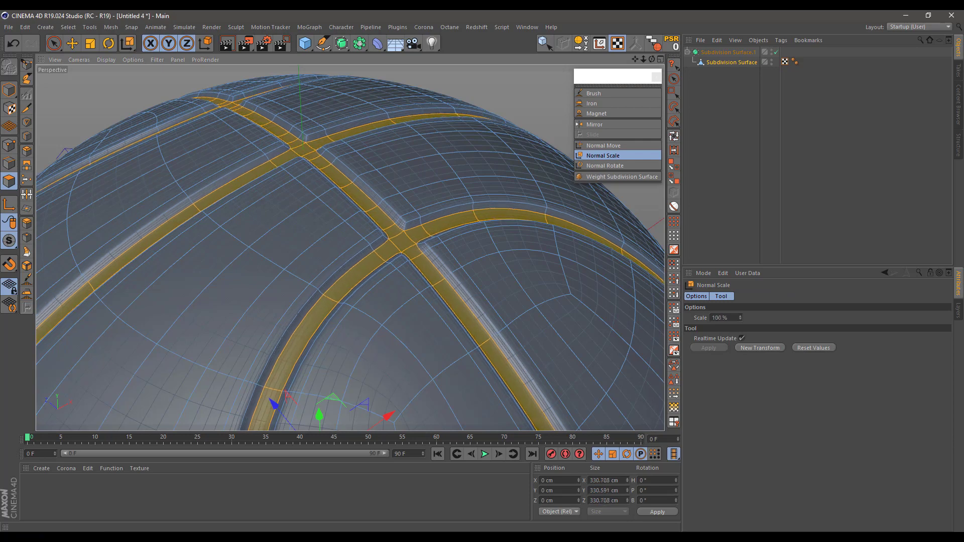
pyautogui.hotkey('ctrl', 'z')
pyautogui.hotkey('ctrl', 'z')
pyautogui.click(674, 78)
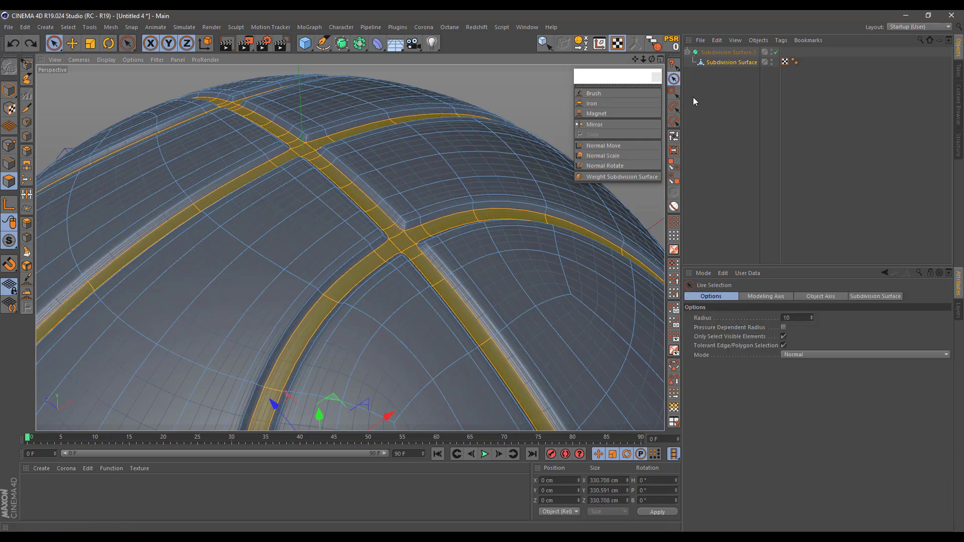
# Step: Invert the selection to the ball's panels, create an orange material with hue 21° and apply it to them
pyautogui.click(674, 249)
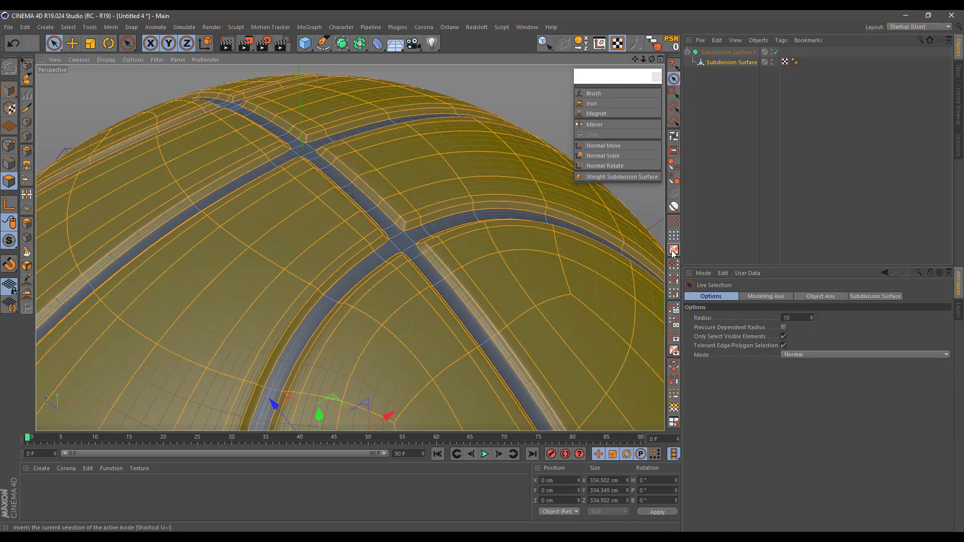
pyautogui.scroll(-2, 384, 231)
pyautogui.keyDown('alt'); pyautogui.moveTo(388, 236); pyautogui.dragTo(378, 162, button='middle'); pyautogui.keyUp('alt')
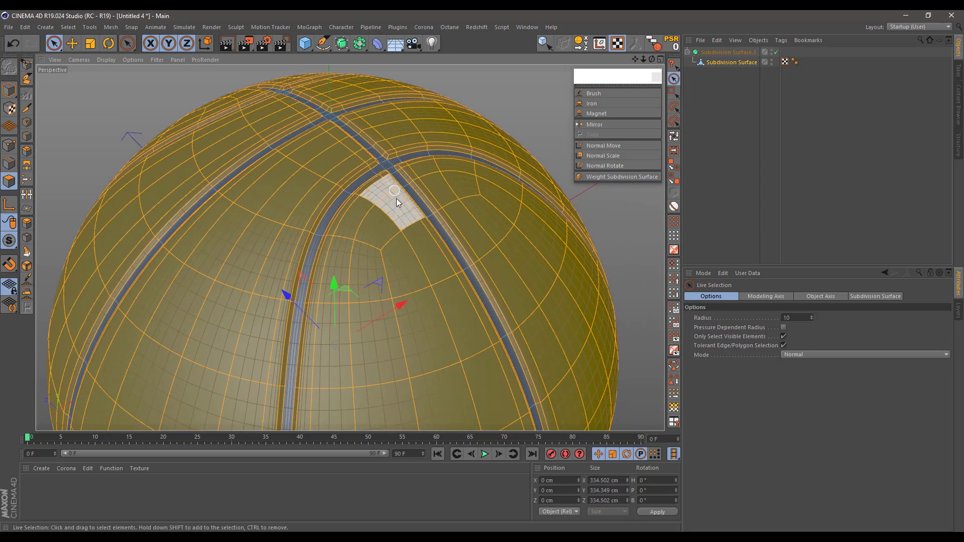
pyautogui.keyDown('alt'); pyautogui.moveTo(393, 204); pyautogui.dragTo(386, 179, button='middle'); pyautogui.keyUp('alt')
pyautogui.scroll(-3, 385, 177)
pyautogui.keyDown('alt'); pyautogui.moveTo(313, 175); pyautogui.dragTo(337, 179); pyautogui.keyUp('alt')
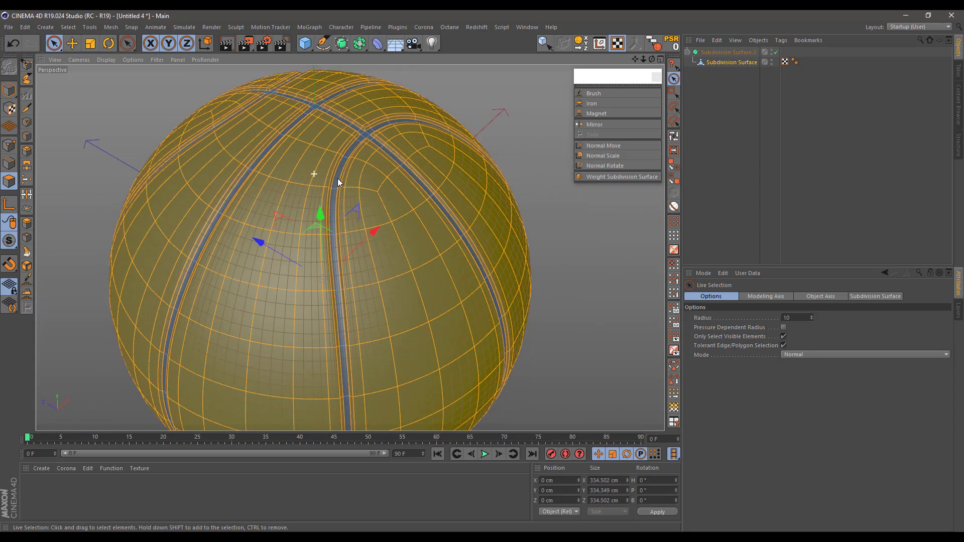
pyautogui.keyDown('alt'); pyautogui.moveTo(350, 194); pyautogui.dragTo(345, 152, button='middle'); pyautogui.keyUp('alt')
pyautogui.doubleClick(32, 487)
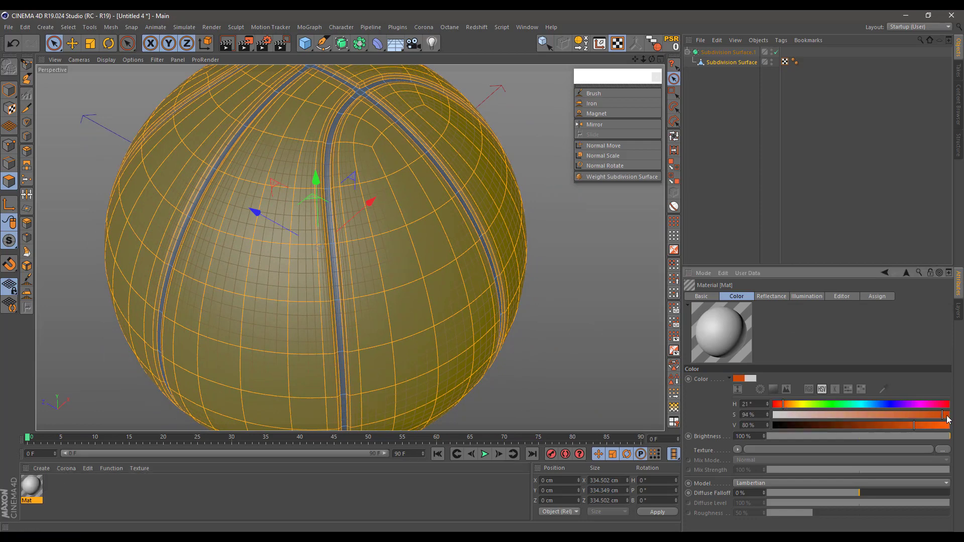
pyautogui.moveTo(426, 287); pyautogui.dragTo(425, 288)
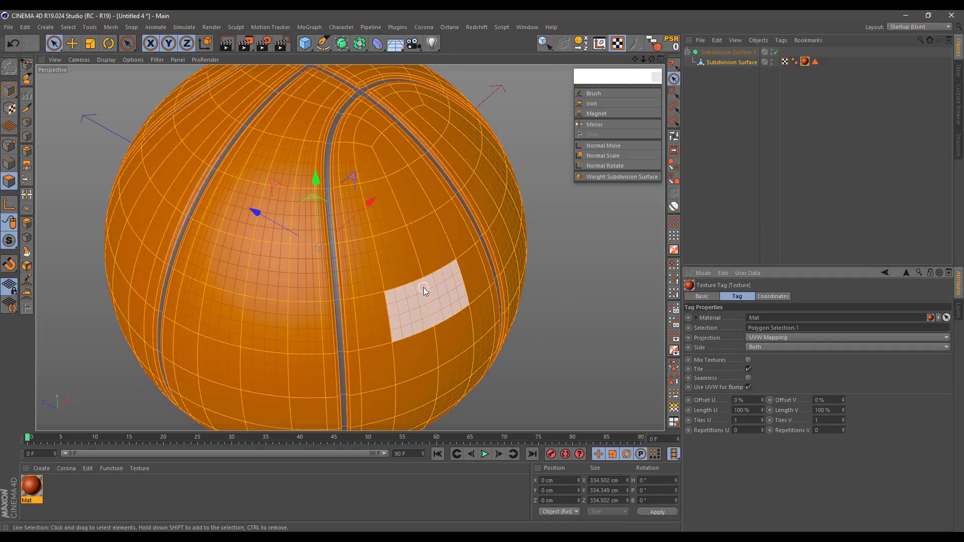
# Step: Invert the selection back to the grooves and apply a near-black copy of the orange material with its colour value at 5%
pyautogui.click(674, 253)
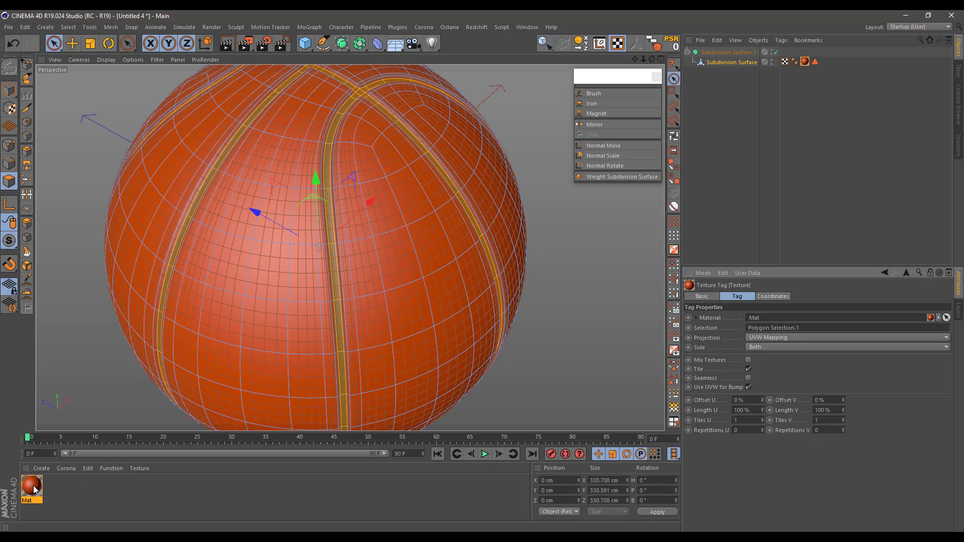
pyautogui.keyDown('ctrl'); pyautogui.moveTo(34, 490); pyautogui.dragTo(55, 486); pyautogui.keyUp('ctrl')
pyautogui.click(782, 425)
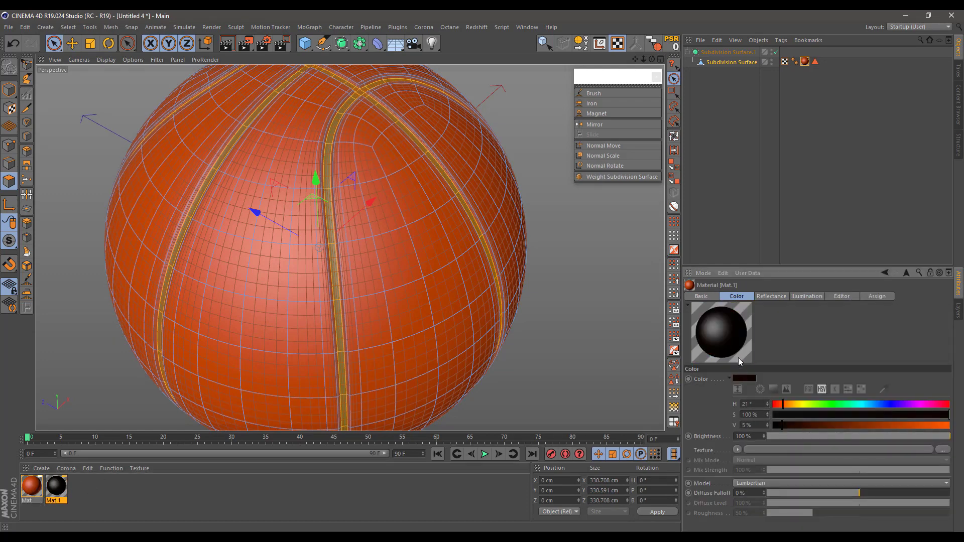
pyautogui.moveTo(339, 297); pyautogui.dragTo(335, 296)
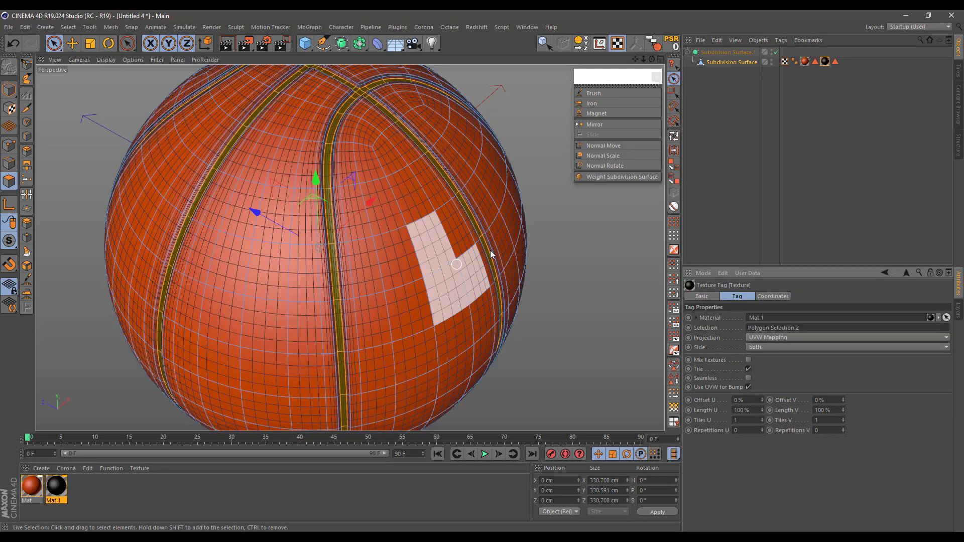
# Step: Deselect the ball, close the floating transform palette and view the finished basketball
pyautogui.click(703, 88)
pyautogui.click(657, 78)
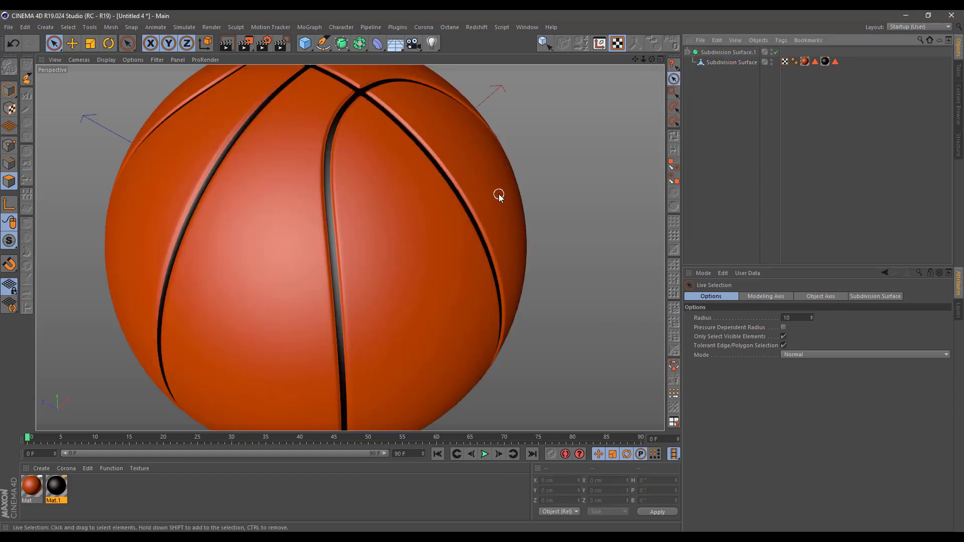
pyautogui.scroll(-4, 498, 195)
pyautogui.keyDown('alt'); pyautogui.moveTo(443, 218); pyautogui.dragTo(415, 233); pyautogui.keyUp('alt')
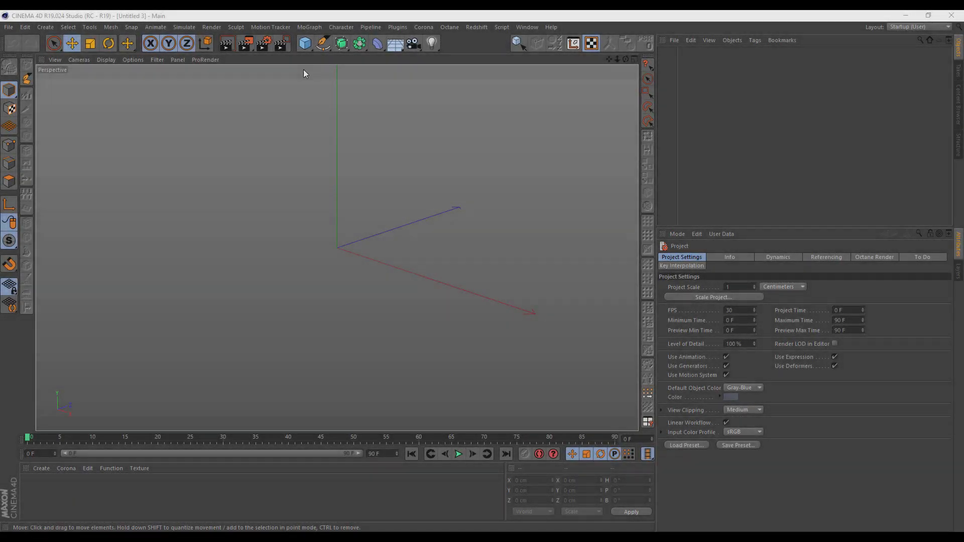
# Step: Add a sphere to the empty project and display its mesh lines over the shading
pyautogui.click(304, 45)
pyautogui.click(498, 78)
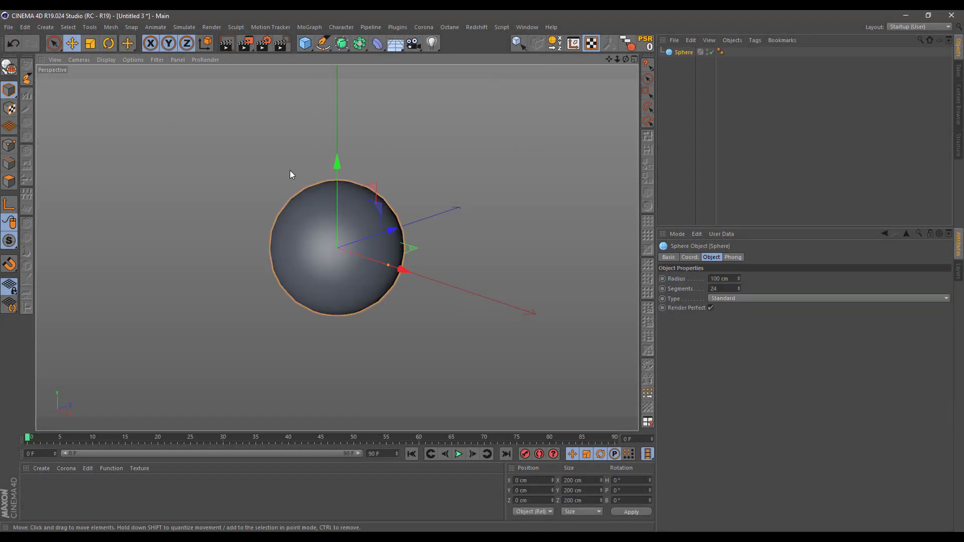
pyautogui.click(111, 60)
pyautogui.click(120, 85)
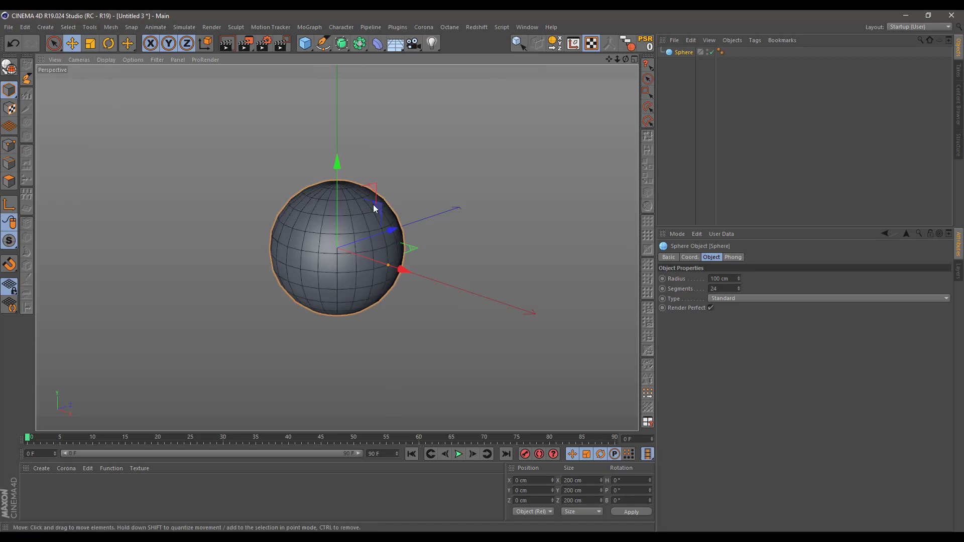
# Step: Set the sphere's type to Hexahedron and its segments to 20
pyautogui.click(731, 299)
pyautogui.click(731, 319)
pyautogui.keyDown('alt'); pyautogui.moveTo(320, 269); pyautogui.dragTo(351, 283); pyautogui.keyUp('alt')
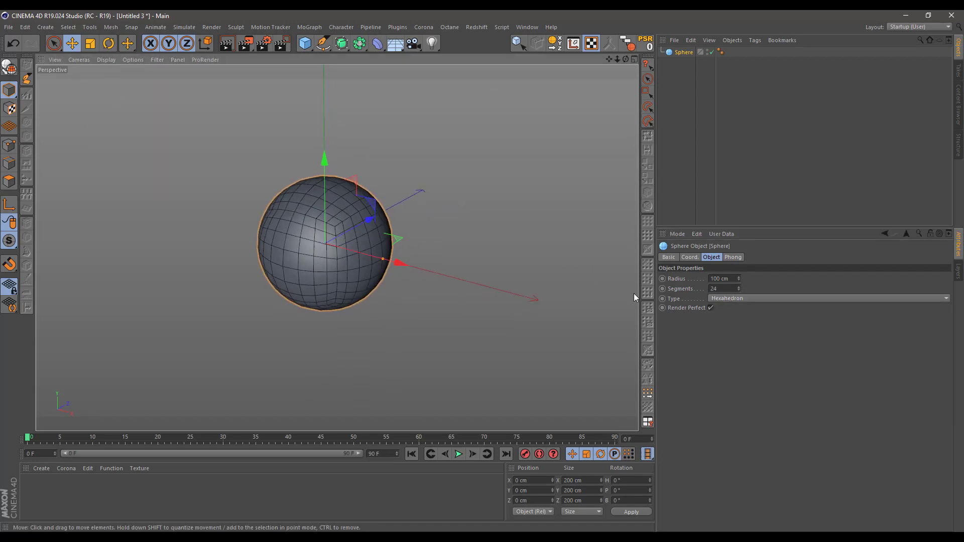
pyautogui.click(724, 290)
pyautogui.scroll(-3, 725, 290)
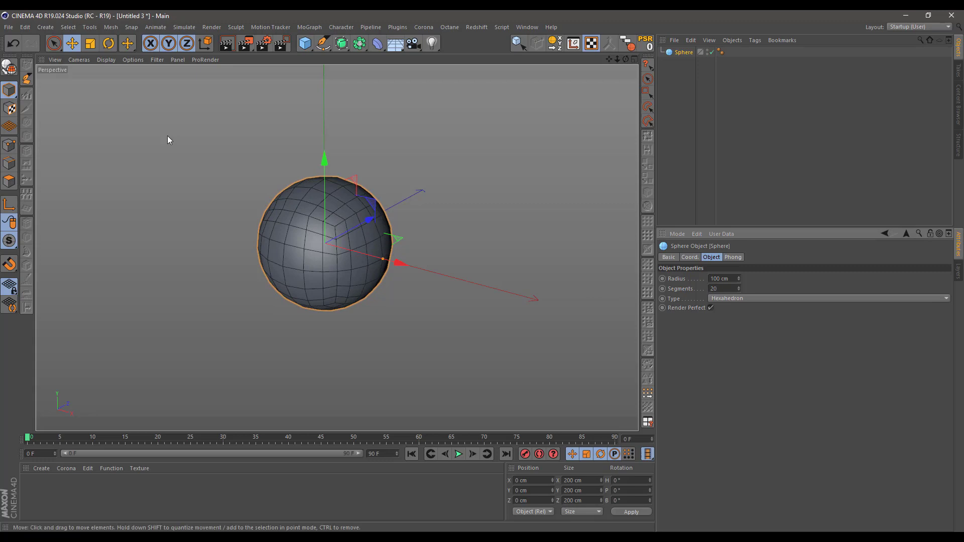
# Step: Make the sphere editable and select all polygons of one square hexahedron face in polygon mode
pyautogui.click(9, 65)
pyautogui.click(7, 179)
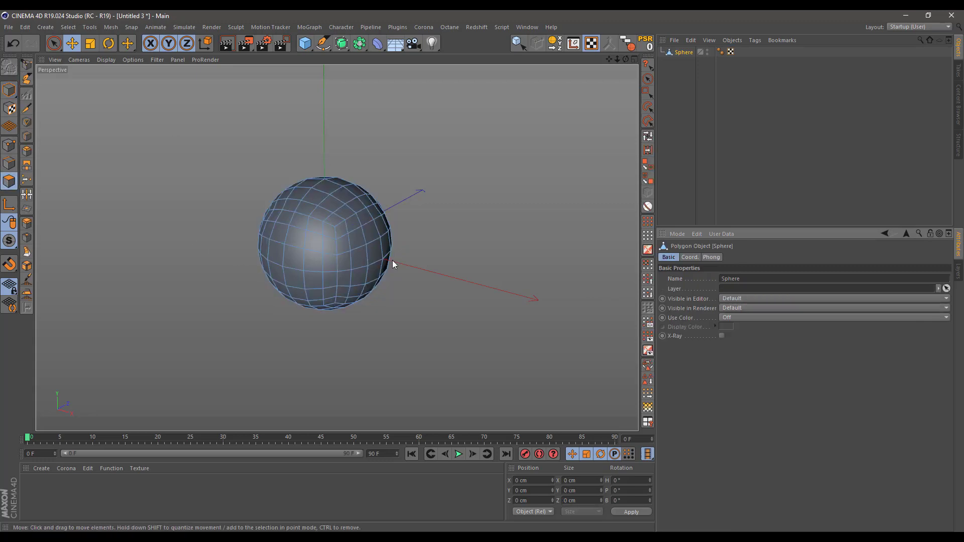
pyautogui.scroll(3, 392, 260)
pyautogui.keyDown('alt'); pyautogui.moveTo(343, 239); pyautogui.dragTo(226, 207); pyautogui.keyUp('alt')
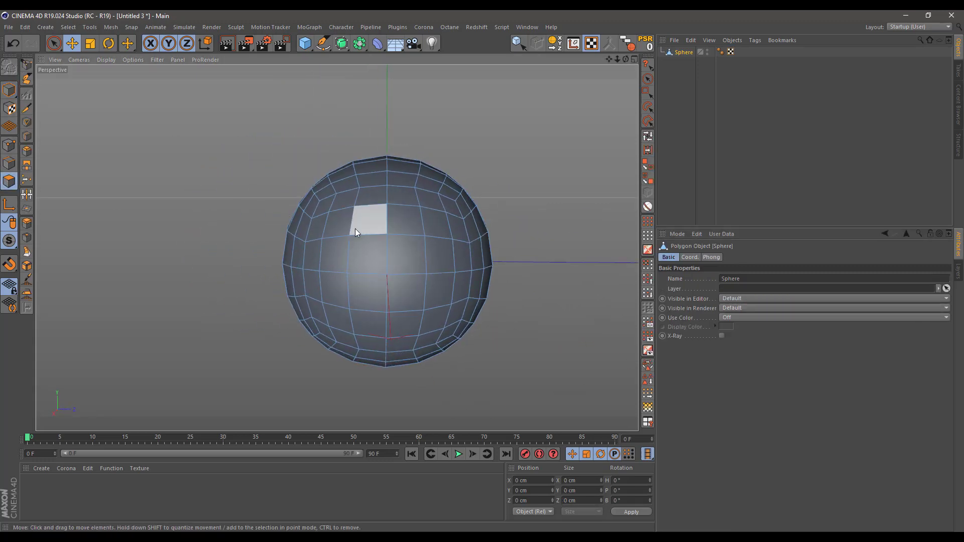
pyautogui.press('9')
pyautogui.moveTo(330, 211)
pyautogui.mouseDown()
pyautogui.moveTo(322, 273)
pyautogui.moveTo(334, 333)
pyautogui.moveTo(448, 330)
pyautogui.moveTo(457, 262)
pyautogui.moveTo(446, 211)
pyautogui.moveTo(383, 208)
pyautogui.mouseUp()
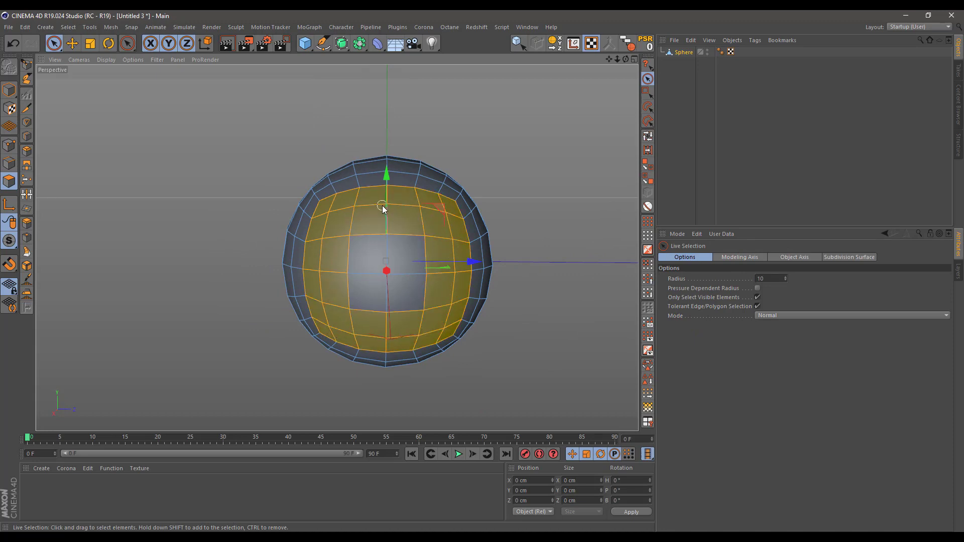
# Step: Split the selected face into its own object and delete the original sphere
pyautogui.keyDown('alt'); pyautogui.moveTo(330, 273); pyautogui.dragTo(397, 270); pyautogui.keyUp('alt')
pyautogui.rightClick(349, 254)
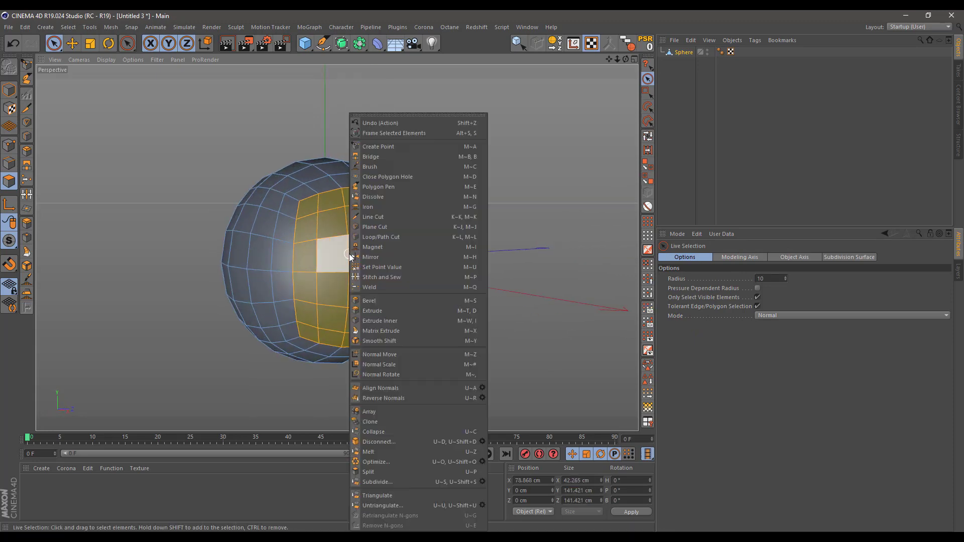
pyautogui.click(380, 472)
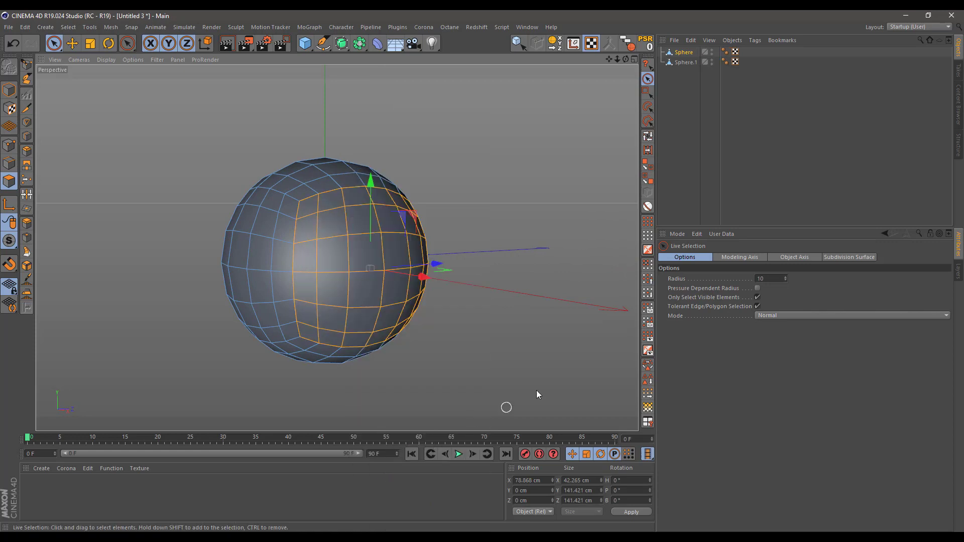
pyautogui.click(683, 52)
pyautogui.click(691, 42)
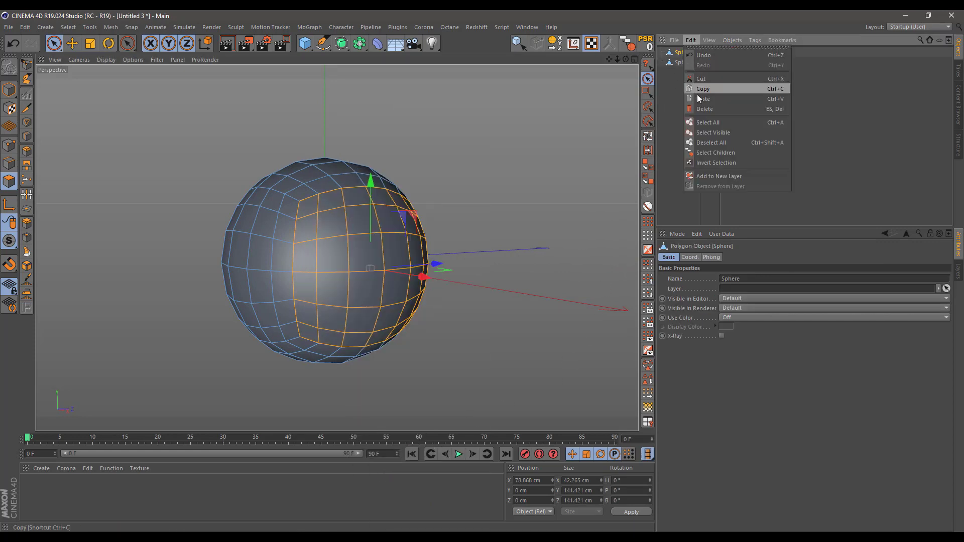
pyautogui.click(701, 109)
# Step: Select the two middle columns of polygons on the split panel, from its upper to its lower edge
pyautogui.keyDown('alt'); pyautogui.moveTo(324, 250); pyautogui.dragTo(317, 247); pyautogui.keyUp('alt')
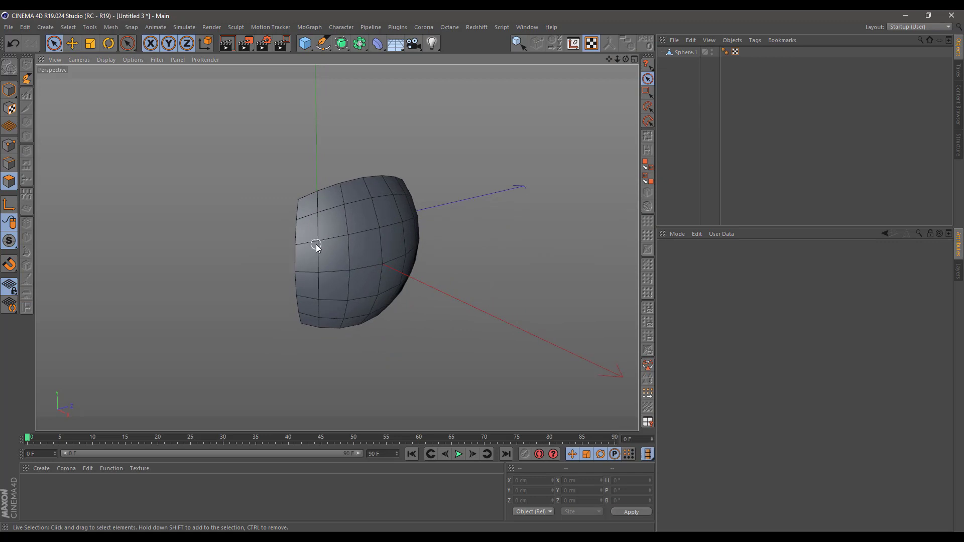
pyautogui.keyDown('alt'); pyautogui.moveTo(378, 246); pyautogui.dragTo(347, 232); pyautogui.keyUp('alt')
pyautogui.click(686, 52)
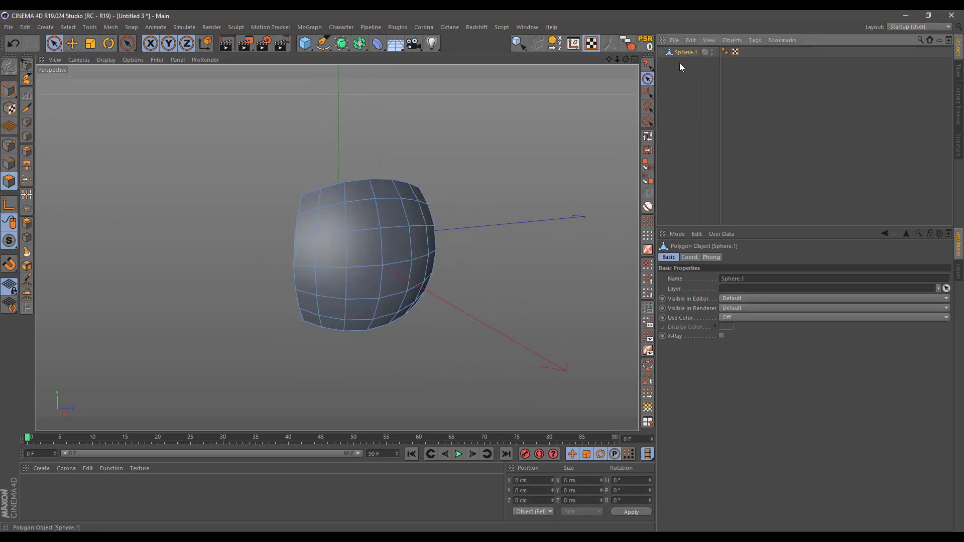
pyautogui.moveTo(422, 227)
pyautogui.keyDown('alt'); pyautogui.mouseDown()
pyautogui.moveTo(346, 219)
pyautogui.moveTo(373, 201)
pyautogui.moveTo(379, 333)
pyautogui.mouseUp(); pyautogui.keyUp('alt')
# Step: Bevel the middle strip with a 2 cm offset, 2 cm extrusion and a subdivision of 1
pyautogui.press('m')
pyautogui.press('s')
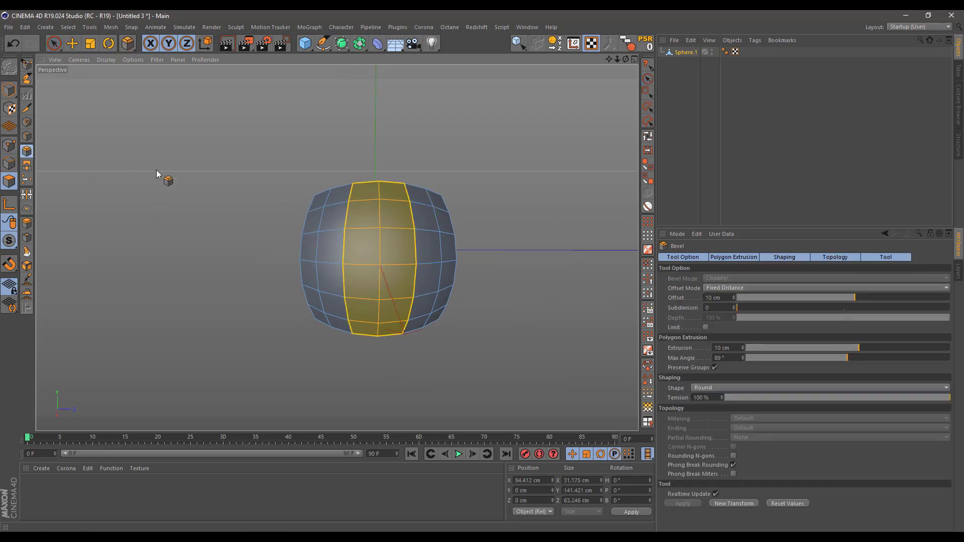
pyautogui.keyDown('alt'); pyautogui.moveTo(342, 239); pyautogui.dragTo(428, 233); pyautogui.keyUp('alt')
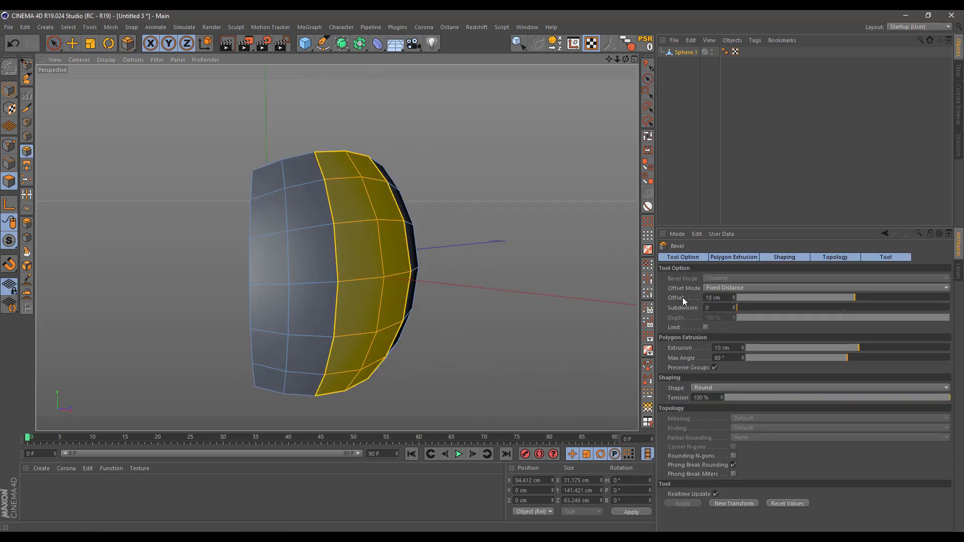
pyautogui.moveTo(850, 297); pyautogui.dragTo(846, 297)
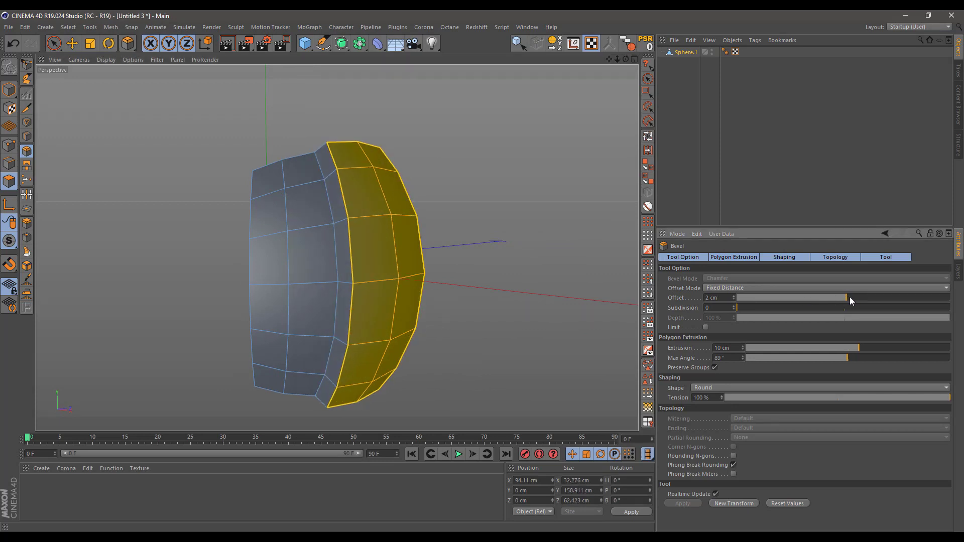
pyautogui.click(851, 347)
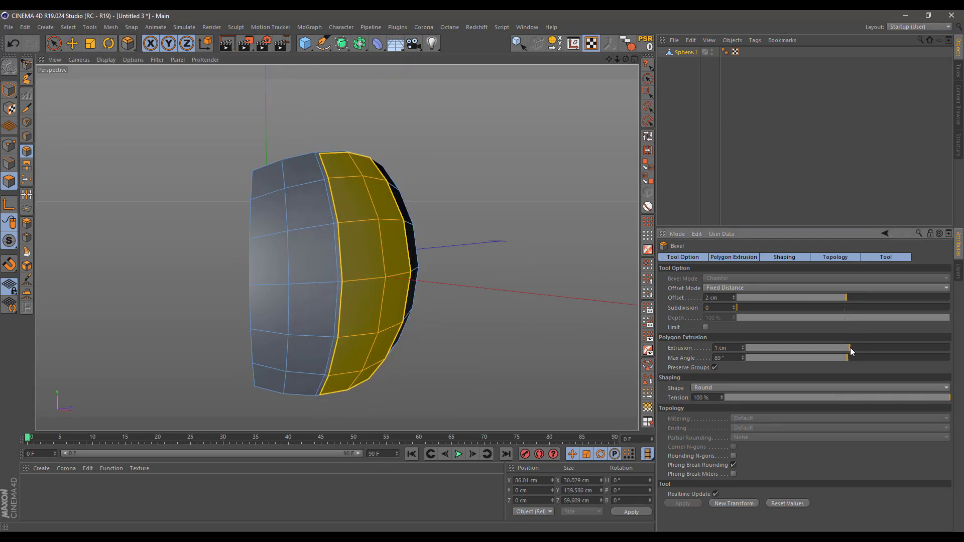
pyautogui.moveTo(851, 348); pyautogui.dragTo(852, 347)
pyautogui.keyDown('alt'); pyautogui.moveTo(502, 363); pyautogui.dragTo(433, 352); pyautogui.keyUp('alt')
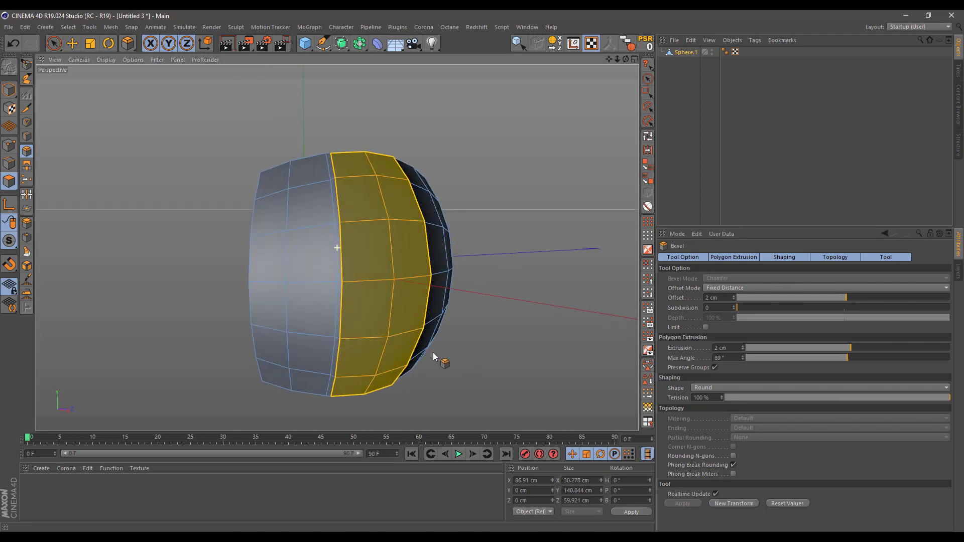
pyautogui.keyDown('alt'); pyautogui.moveTo(320, 172); pyautogui.dragTo(363, 225); pyautogui.keyUp('alt')
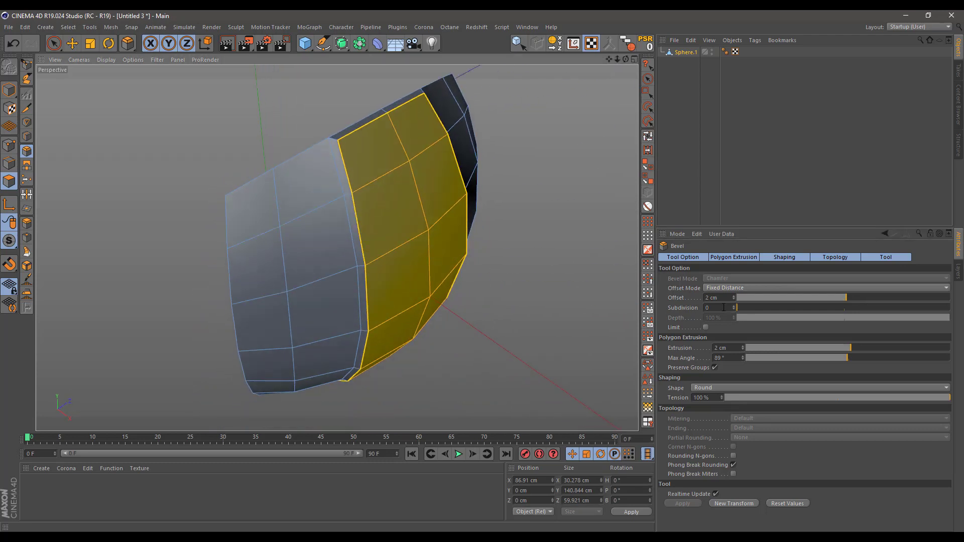
pyautogui.scroll(1, 724, 307)
# Step: Select the polygons of the two outer strips on both sides of the bevelled middle strip
pyautogui.click(648, 80)
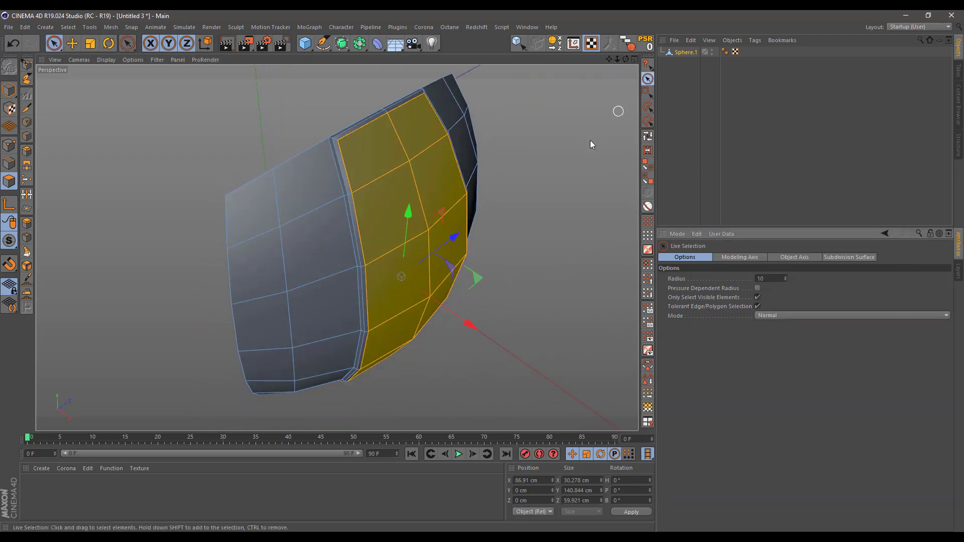
pyautogui.moveTo(589, 142)
pyautogui.keyDown('alt'); pyautogui.mouseDown()
pyautogui.moveTo(447, 192)
pyautogui.moveTo(355, 156)
pyautogui.moveTo(321, 182)
pyautogui.moveTo(417, 200)
pyautogui.moveTo(492, 198)
pyautogui.moveTo(342, 243)
pyautogui.moveTo(352, 354)
pyautogui.mouseUp(); pyautogui.keyUp('alt')
pyautogui.keyDown('alt'); pyautogui.moveTo(442, 286); pyautogui.dragTo(374, 217); pyautogui.keyUp('alt')
pyautogui.keyDown('alt'); pyautogui.moveTo(489, 218); pyautogui.dragTo(376, 209, button='middle'); pyautogui.keyUp('alt')
pyautogui.moveTo(405, 190)
pyautogui.keyDown('shift'); pyautogui.mouseDown()
pyautogui.moveTo(415, 207)
pyautogui.moveTo(413, 373)
pyautogui.mouseUp(); pyautogui.keyUp('shift')
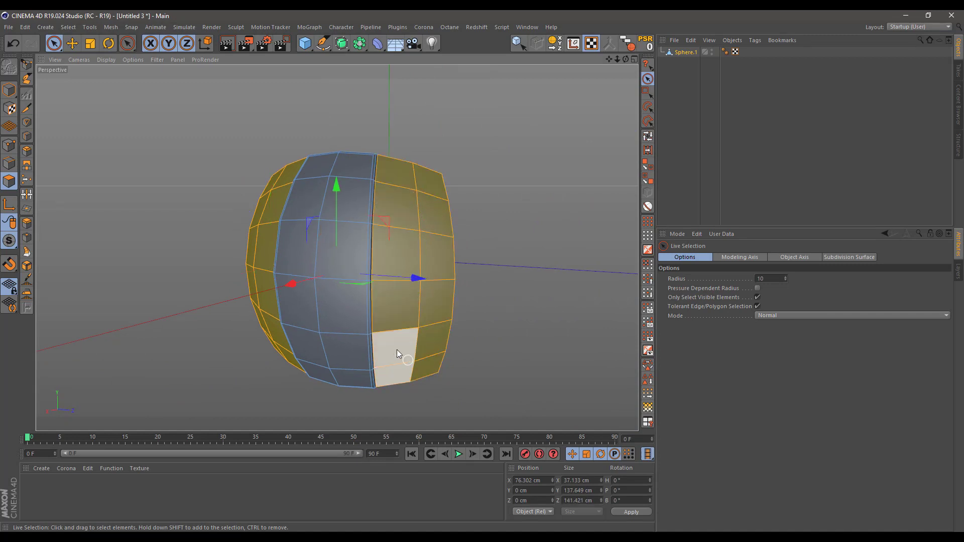
# Step: Bevel both outer strips with the same settings as a new transform and deselect the polygons
pyautogui.keyDown('alt'); pyautogui.moveTo(301, 302); pyautogui.dragTo(428, 297); pyautogui.keyUp('alt')
pyautogui.click(27, 150)
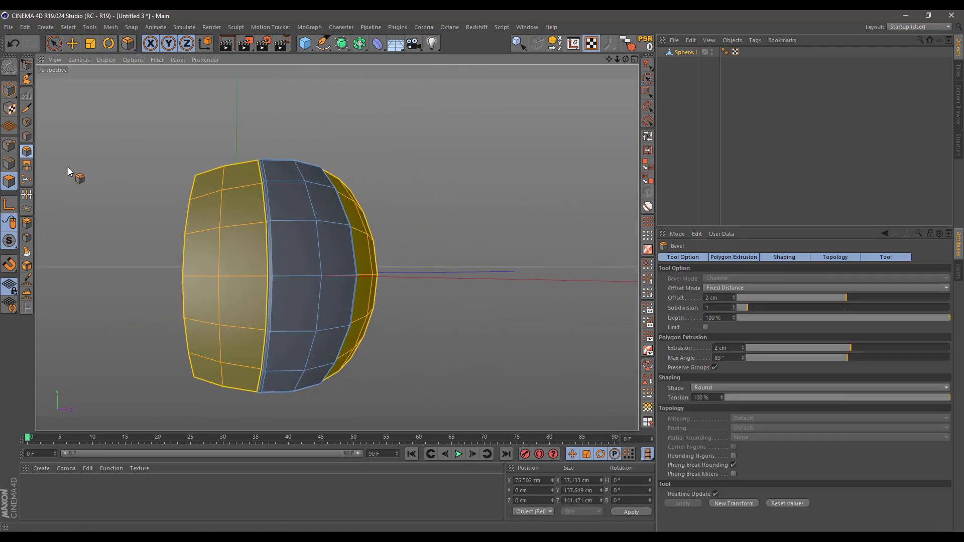
pyautogui.click(728, 502)
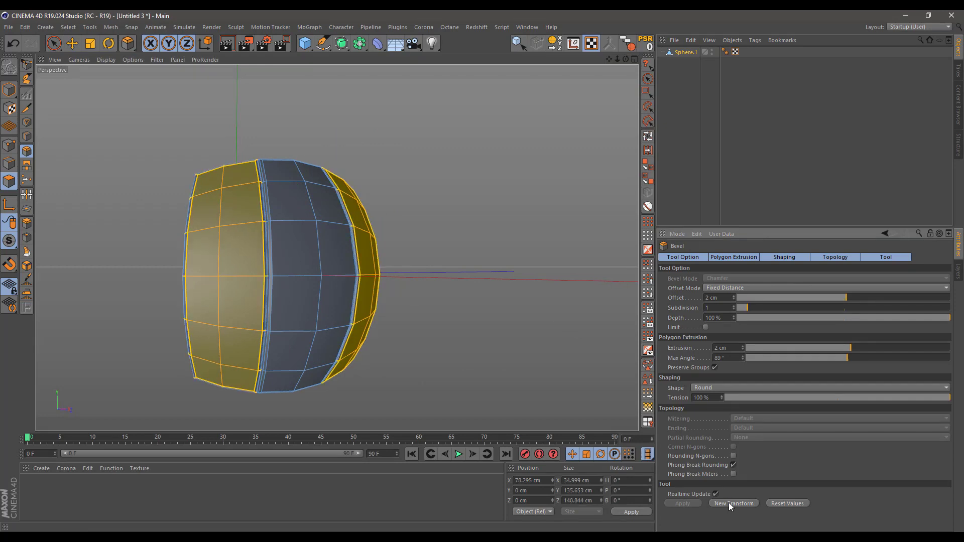
pyautogui.keyDown('alt'); pyautogui.moveTo(266, 236); pyautogui.dragTo(267, 282); pyautogui.keyUp('alt')
pyautogui.click(648, 79)
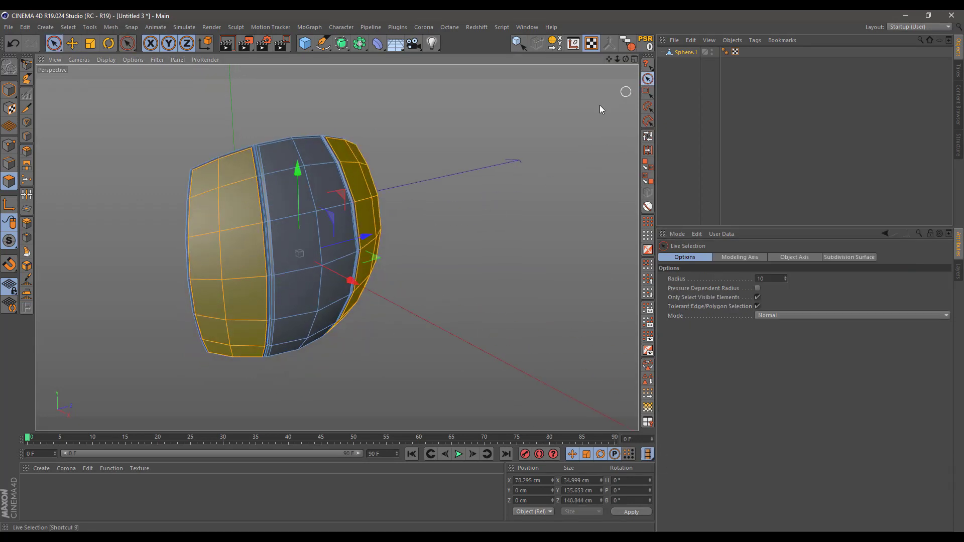
pyautogui.keyDown('alt'); pyautogui.moveTo(318, 158); pyautogui.dragTo(313, 184); pyautogui.keyUp('alt')
pyautogui.click(426, 165)
# Step: Switch to edge mode and select the short bevel edges at one outer upper corner of the panel
pyautogui.scroll(2, 363, 178)
pyautogui.scroll(3, 361, 178)
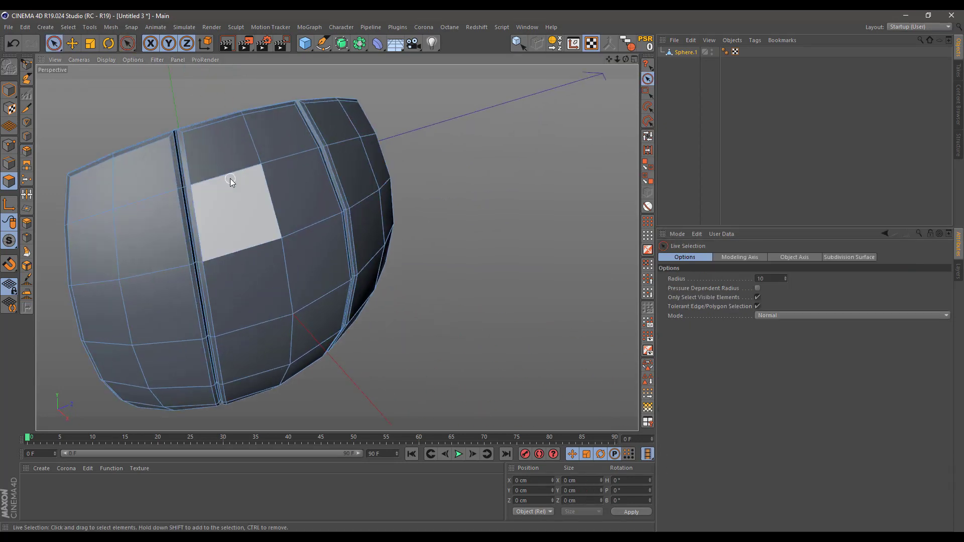
pyautogui.keyDown('alt'); pyautogui.moveTo(230, 180); pyautogui.dragTo(457, 191, button='middle'); pyautogui.keyUp('alt')
pyautogui.keyDown('alt'); pyautogui.moveTo(350, 183); pyautogui.dragTo(342, 225); pyautogui.keyUp('alt')
pyautogui.scroll(3, 305, 179)
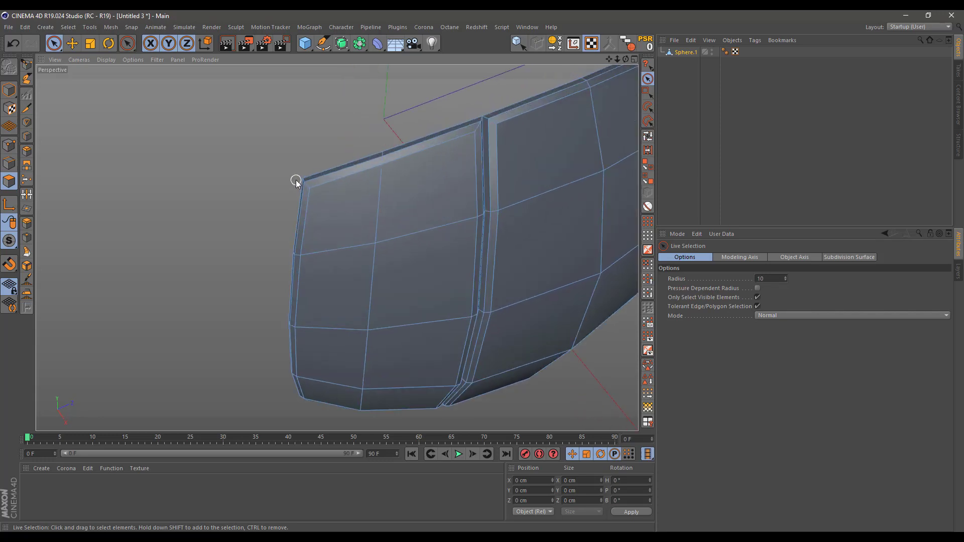
pyautogui.keyDown('alt'); pyautogui.moveTo(311, 183); pyautogui.dragTo(413, 152); pyautogui.keyUp('alt')
pyautogui.scroll(4, 324, 170)
pyautogui.keyDown('alt'); pyautogui.moveTo(324, 169); pyautogui.dragTo(300, 189); pyautogui.keyUp('alt')
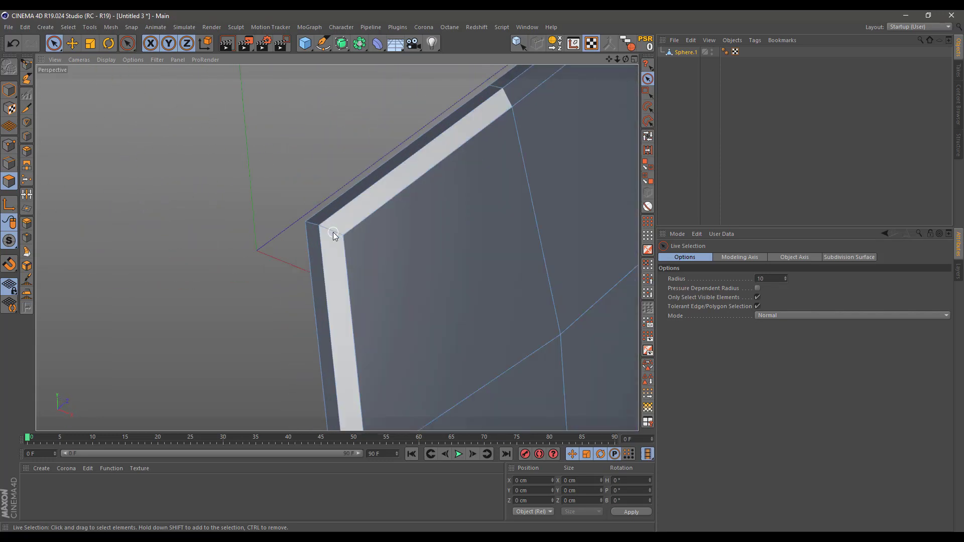
pyautogui.click(9, 163)
pyautogui.click(310, 227)
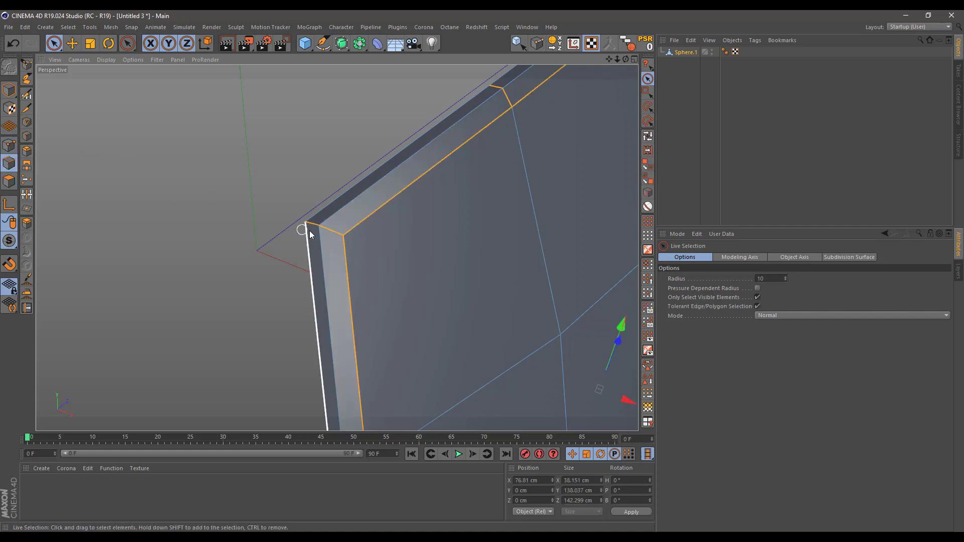
pyautogui.keyDown('shift'); pyautogui.click(316, 232); pyautogui.keyUp('shift')
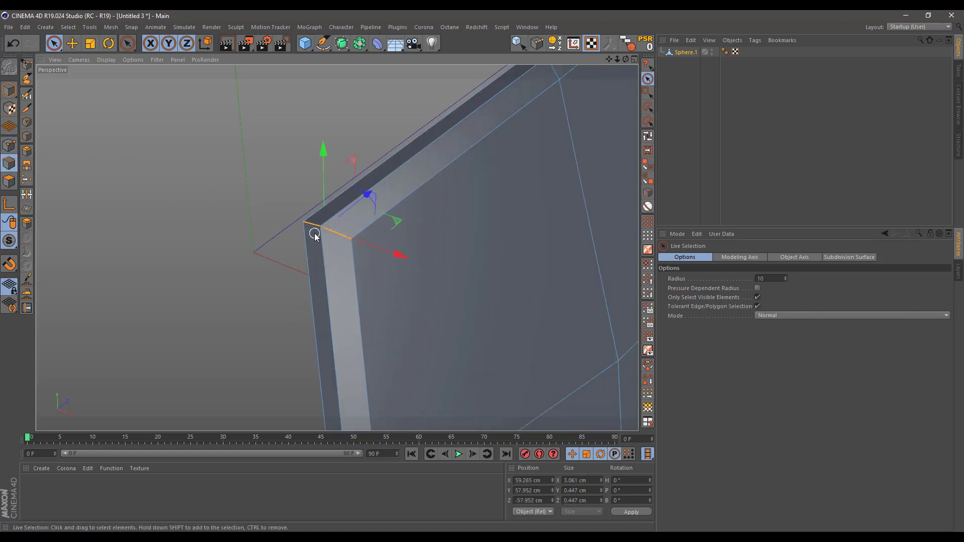
pyautogui.keyDown('alt'); pyautogui.moveTo(316, 232); pyautogui.dragTo(343, 249); pyautogui.keyUp('alt')
# Step: Add the short corner edges at the strip seams and the other outer corner of the upper border to the selection
pyautogui.press('e')
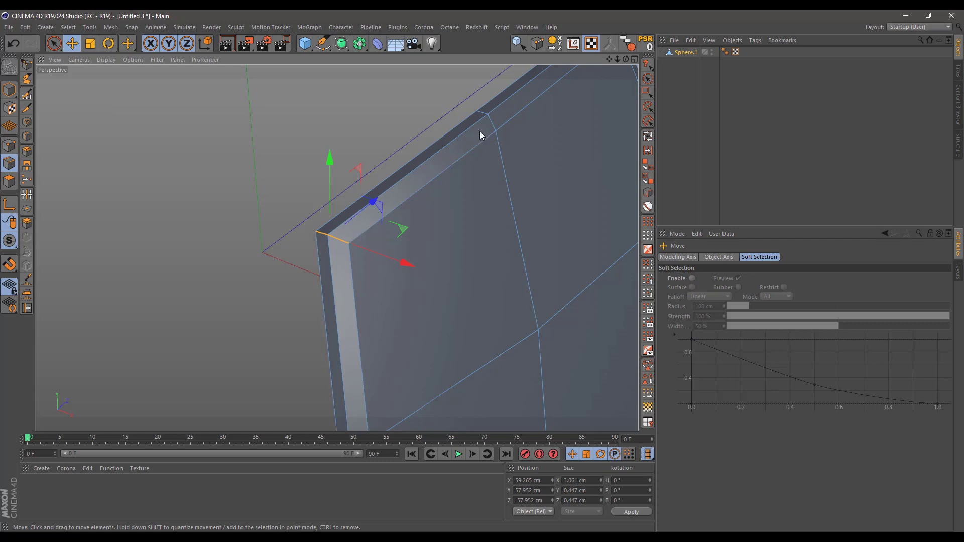
pyautogui.keyDown('alt'); pyautogui.moveTo(480, 135); pyautogui.dragTo(450, 153); pyautogui.keyUp('alt')
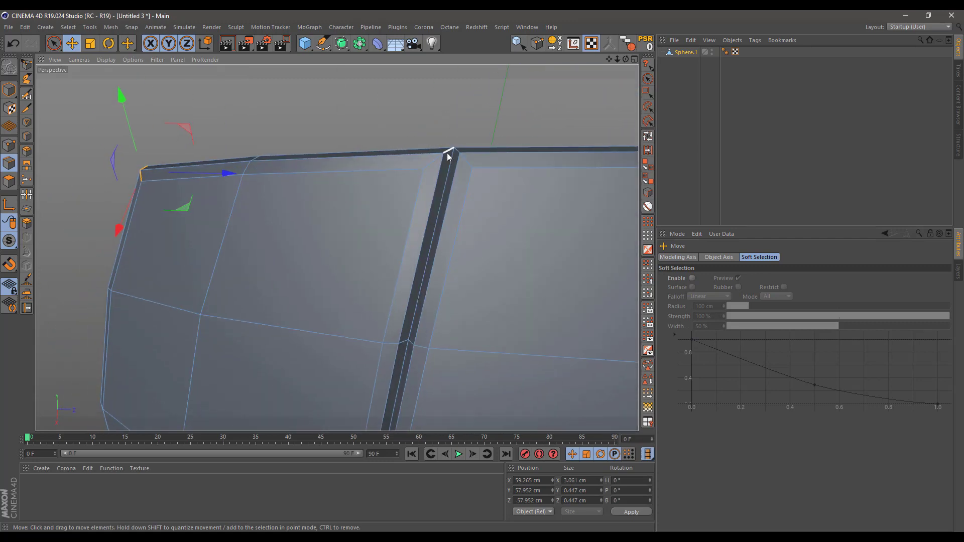
pyautogui.keyDown('shift'); pyautogui.click(448, 156); pyautogui.keyUp('shift')
pyautogui.keyDown('alt'); pyautogui.moveTo(479, 183); pyautogui.dragTo(415, 246); pyautogui.keyUp('alt')
pyautogui.keyDown('shift'); pyautogui.click(419, 180); pyautogui.keyUp('shift')
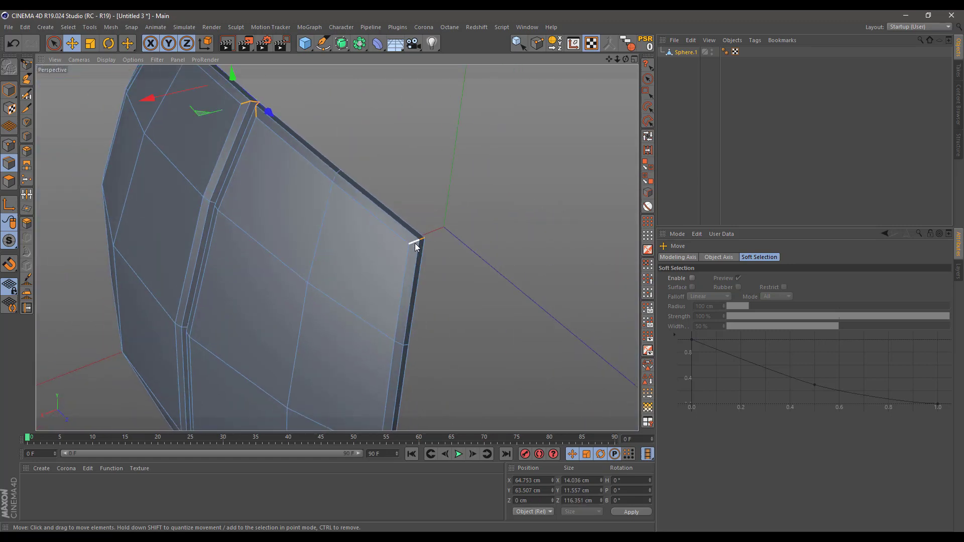
# Step: Extend the edge selection with the short bevel edges at the strip corners along the panel's lower border
pyautogui.scroll(-3, 415, 244)
pyautogui.keyDown('alt'); pyautogui.moveTo(394, 306); pyautogui.dragTo(397, 90, button='middle'); pyautogui.keyUp('alt')
pyautogui.keyDown('alt'); pyautogui.moveTo(388, 311); pyautogui.dragTo(380, 176); pyautogui.keyUp('alt')
pyautogui.scroll(4, 400, 386)
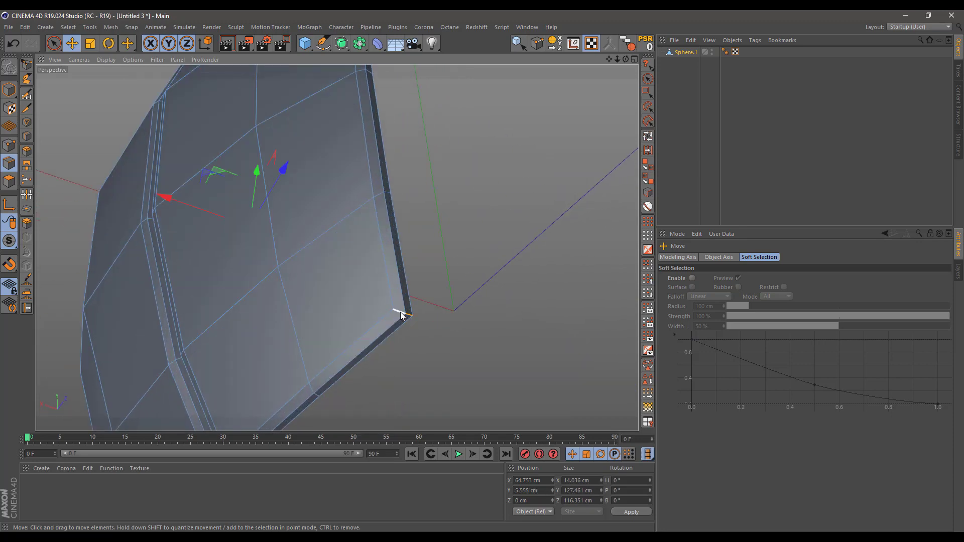
pyautogui.keyDown('alt'); pyautogui.moveTo(401, 315); pyautogui.dragTo(372, 296); pyautogui.keyUp('alt')
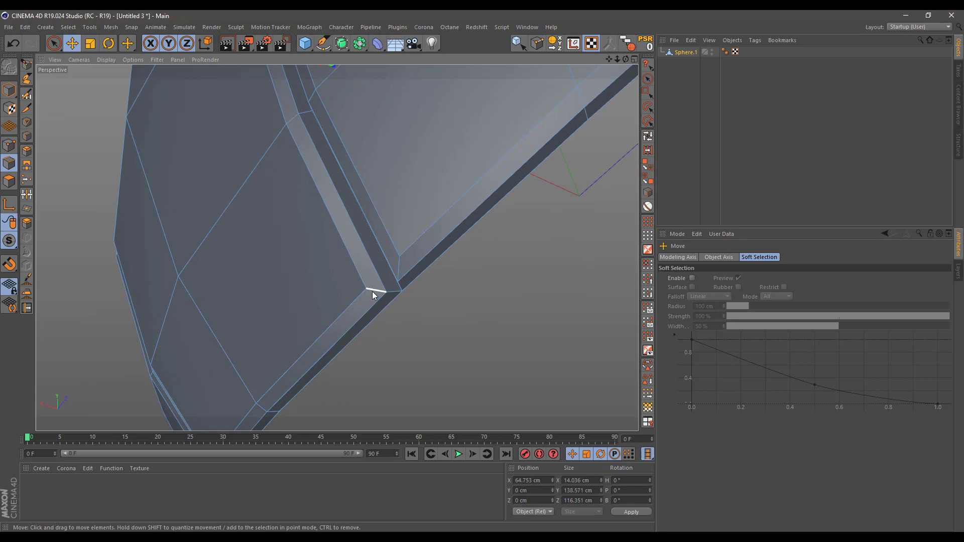
pyautogui.keyDown('alt'); pyautogui.moveTo(302, 277); pyautogui.dragTo(381, 282); pyautogui.keyUp('alt')
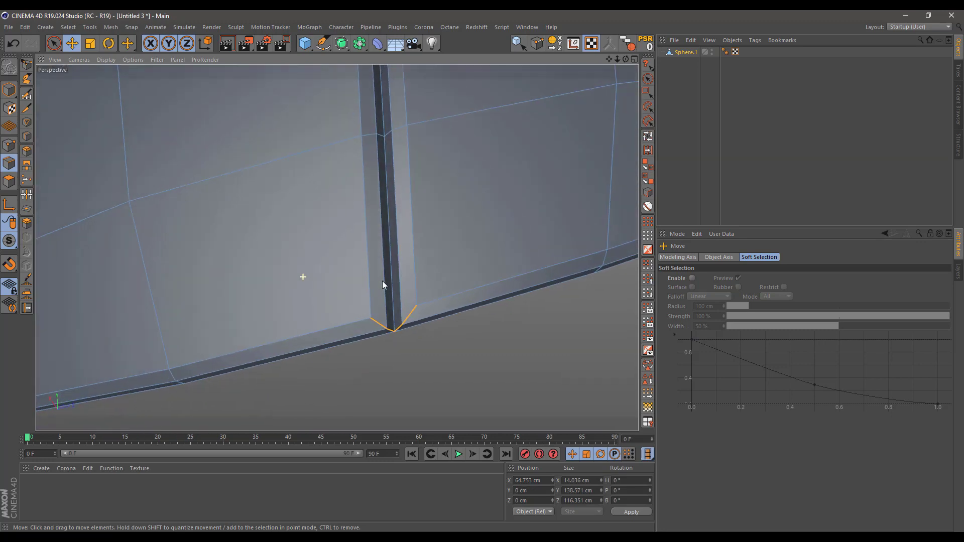
pyautogui.hotkey('ctrl', 'BackSpace')
pyautogui.keyDown('alt'); pyautogui.moveTo(336, 247); pyautogui.dragTo(547, 198); pyautogui.keyUp('alt')
pyautogui.keyDown('alt'); pyautogui.moveTo(420, 253); pyautogui.dragTo(408, 279); pyautogui.keyUp('alt')
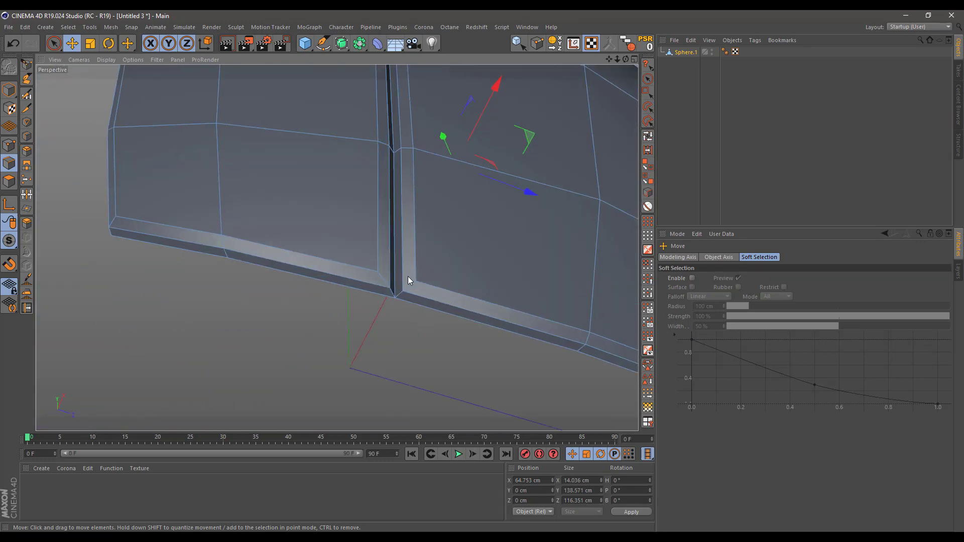
pyautogui.keyDown('alt'); pyautogui.moveTo(316, 264); pyautogui.dragTo(339, 215); pyautogui.keyUp('alt')
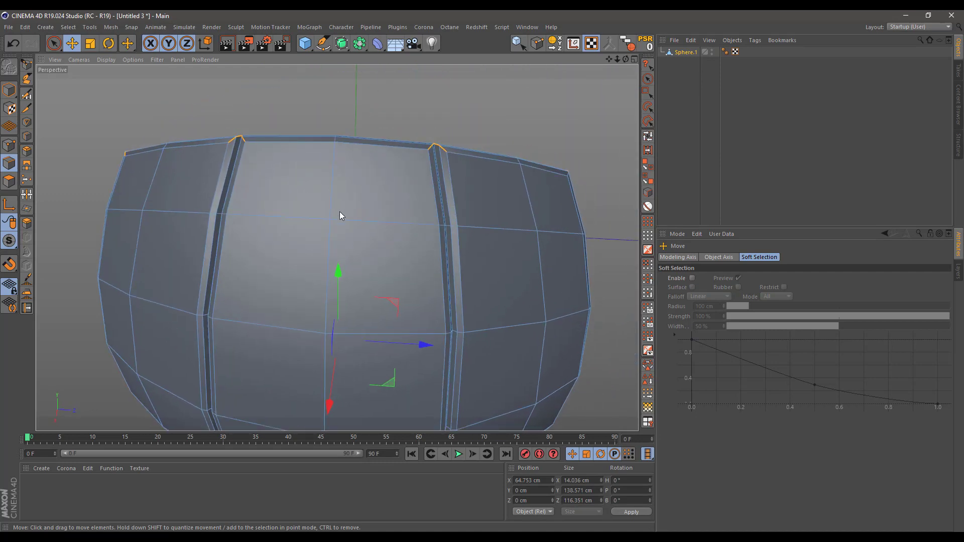
# Step: Store the selected corner edges as an edge selection and place the panel under a new Subdivision Surface
pyautogui.keyDown('alt'); pyautogui.moveTo(414, 220); pyautogui.dragTo(420, 234); pyautogui.keyUp('alt')
pyautogui.click(650, 378)
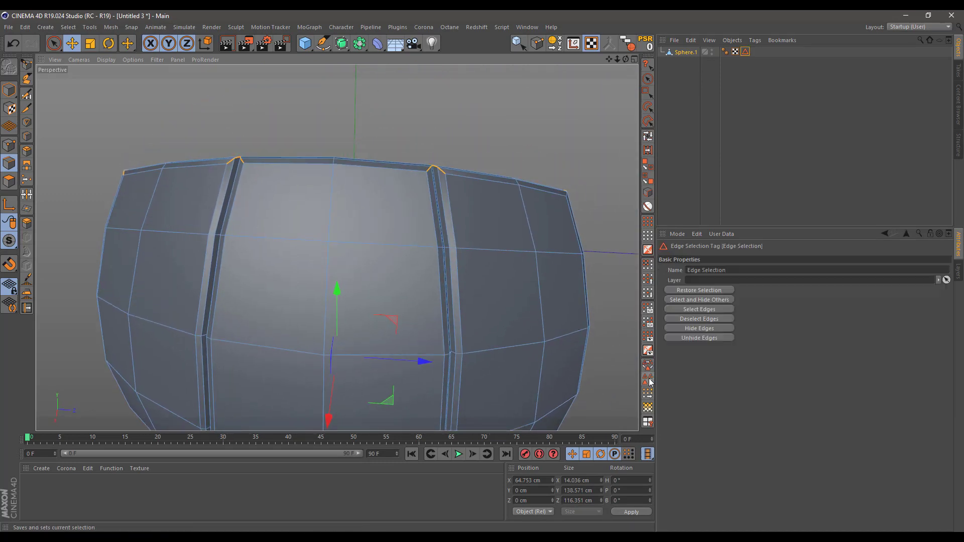
pyautogui.keyDown('alt'); pyautogui.moveTo(368, 196); pyautogui.dragTo(383, 220, button='middle'); pyautogui.keyUp('alt')
pyautogui.click(341, 42)
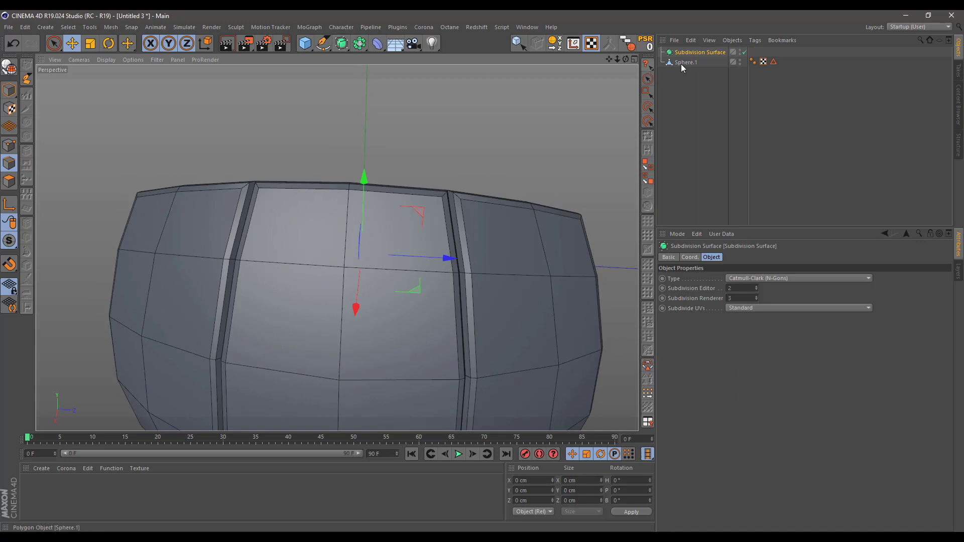
pyautogui.moveTo(683, 63); pyautogui.dragTo(689, 50)
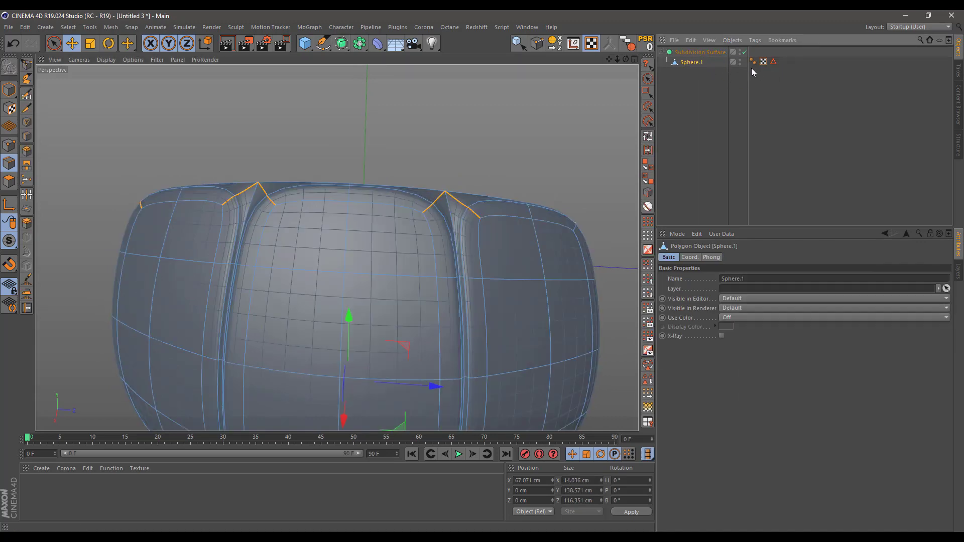
# Step: Bevel the stored corner edges of Sphere.1 with an offset of about 1.32 cm and subdivision 1
pyautogui.click(774, 62)
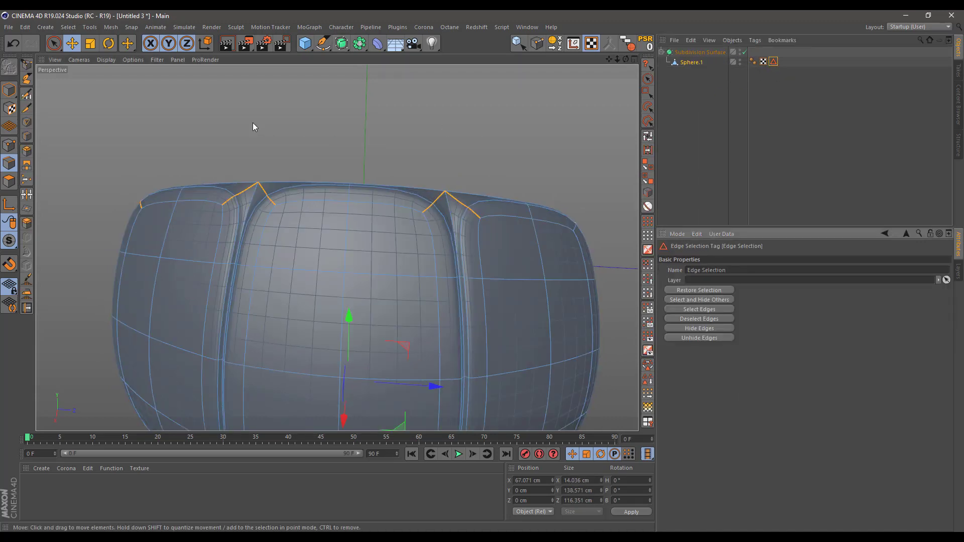
pyautogui.keyDown('alt'); pyautogui.moveTo(252, 122); pyautogui.dragTo(207, 134); pyautogui.keyUp('alt')
pyautogui.click(27, 151)
pyautogui.scroll(5, 189, 191)
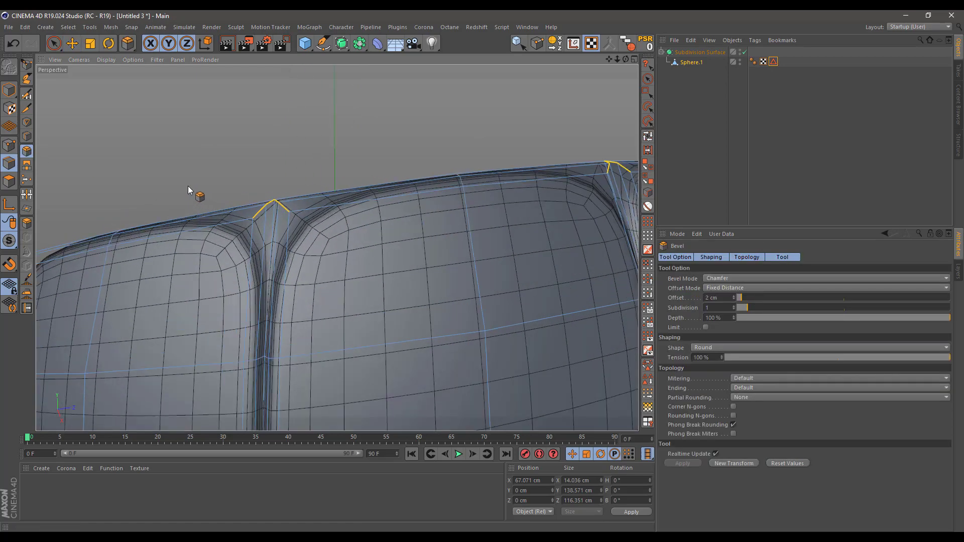
pyautogui.moveTo(189, 191)
pyautogui.mouseDown()
pyautogui.moveTo(208, 191)
pyautogui.moveTo(199, 191)
pyautogui.mouseUp()
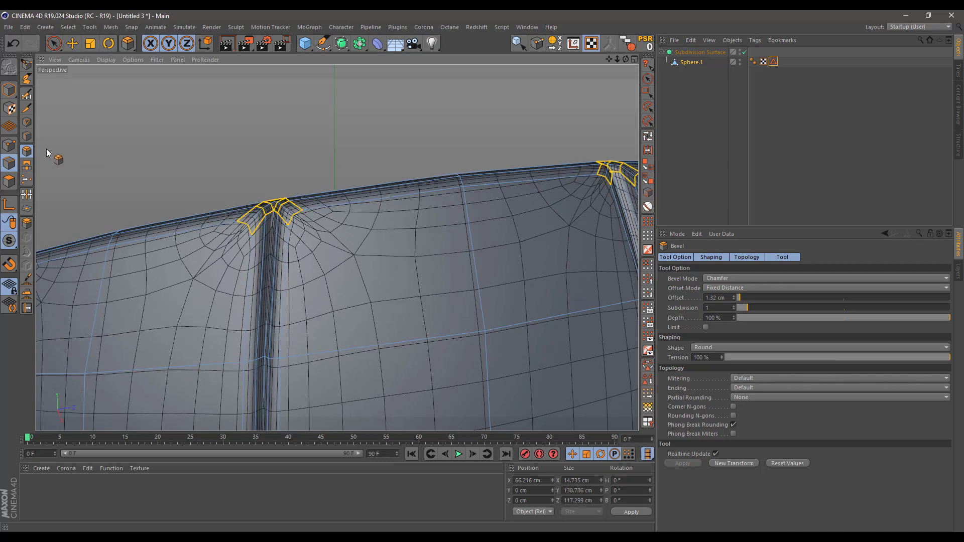
# Step: Switch to point mode with Live Selection and display the viewport in Gouraud Shading without lines
pyautogui.click(11, 144)
pyautogui.keyDown('alt'); pyautogui.moveTo(195, 151); pyautogui.dragTo(277, 150, button='middle'); pyautogui.keyUp('alt')
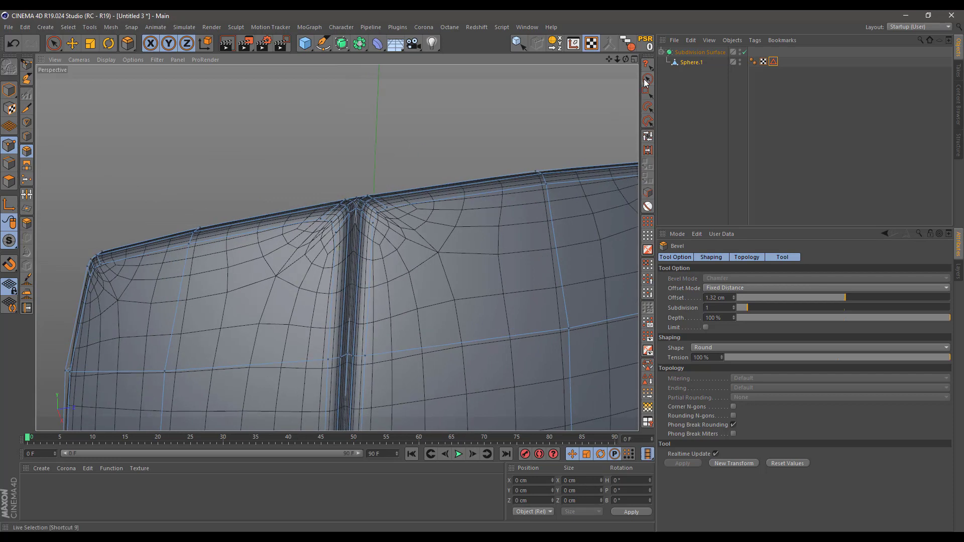
pyautogui.click(646, 80)
pyautogui.click(108, 60)
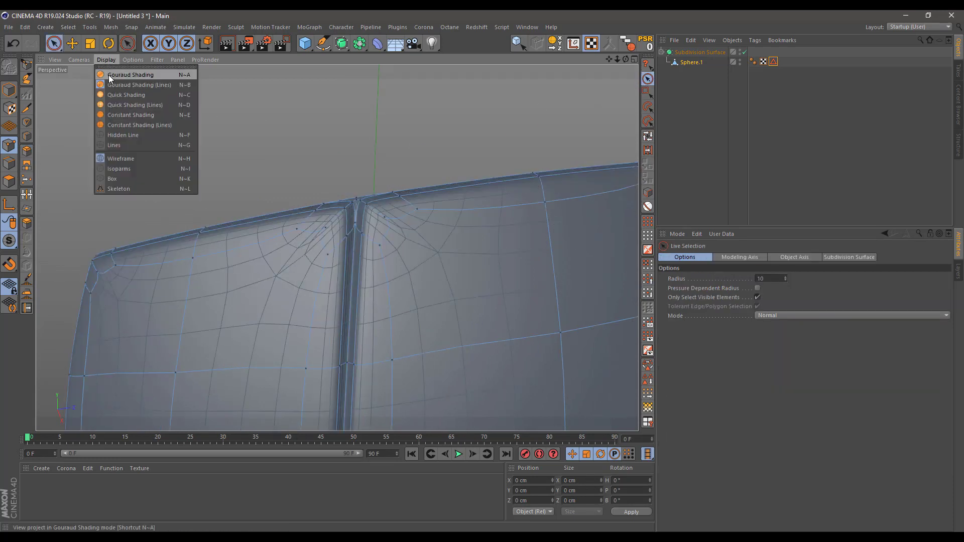
pyautogui.click(110, 75)
# Step: Deselect the panel and examine its smoothed seams, borders and outer corners from several angles
pyautogui.keyDown('alt'); pyautogui.moveTo(331, 155); pyautogui.dragTo(309, 157); pyautogui.keyUp('alt')
pyautogui.click(685, 110)
pyautogui.scroll(-6, 466, 214)
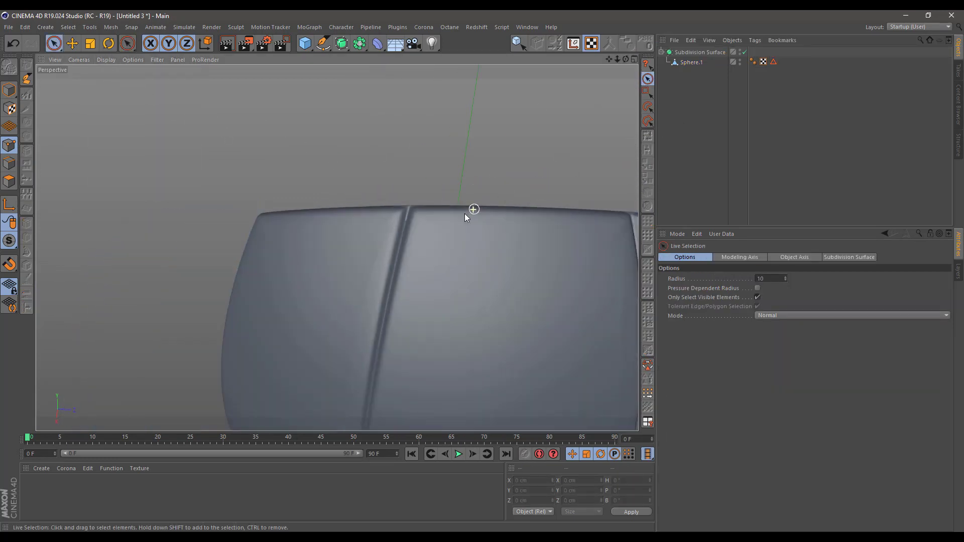
pyautogui.keyDown('alt'); pyautogui.moveTo(531, 243); pyautogui.dragTo(382, 105, button='middle'); pyautogui.keyUp('alt')
pyautogui.keyDown('alt'); pyautogui.moveTo(479, 227); pyautogui.dragTo(404, 192); pyautogui.keyUp('alt')
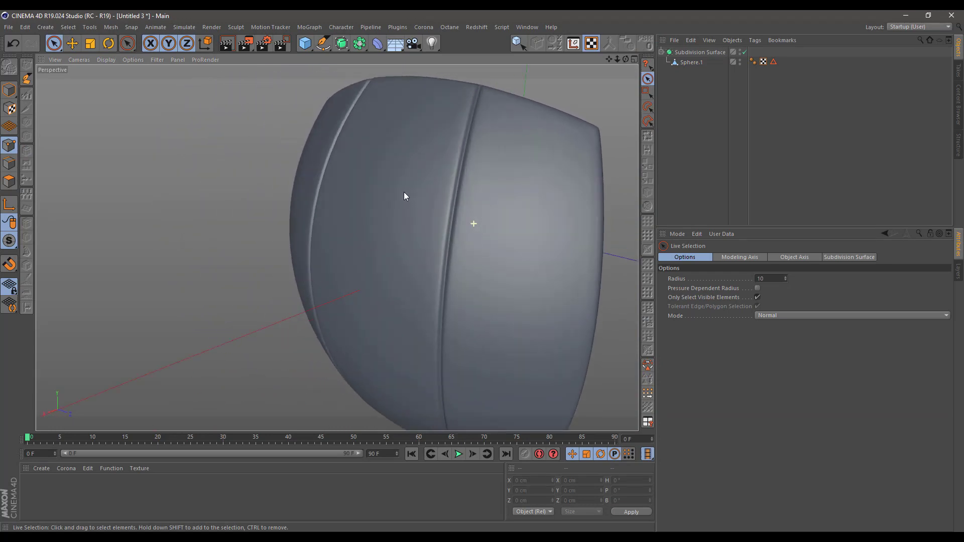
pyautogui.scroll(-3, 468, 280)
pyautogui.keyDown('alt'); pyautogui.moveTo(468, 310); pyautogui.dragTo(414, 190, button='middle'); pyautogui.keyUp('alt')
pyautogui.keyDown('alt'); pyautogui.moveTo(448, 295); pyautogui.dragTo(461, 277); pyautogui.keyUp('alt')
pyautogui.keyDown('alt'); pyautogui.moveTo(443, 117); pyautogui.dragTo(429, 191, button='middle'); pyautogui.keyUp('alt')
pyautogui.keyDown('alt'); pyautogui.moveTo(430, 190); pyautogui.dragTo(444, 226); pyautogui.keyUp('alt')
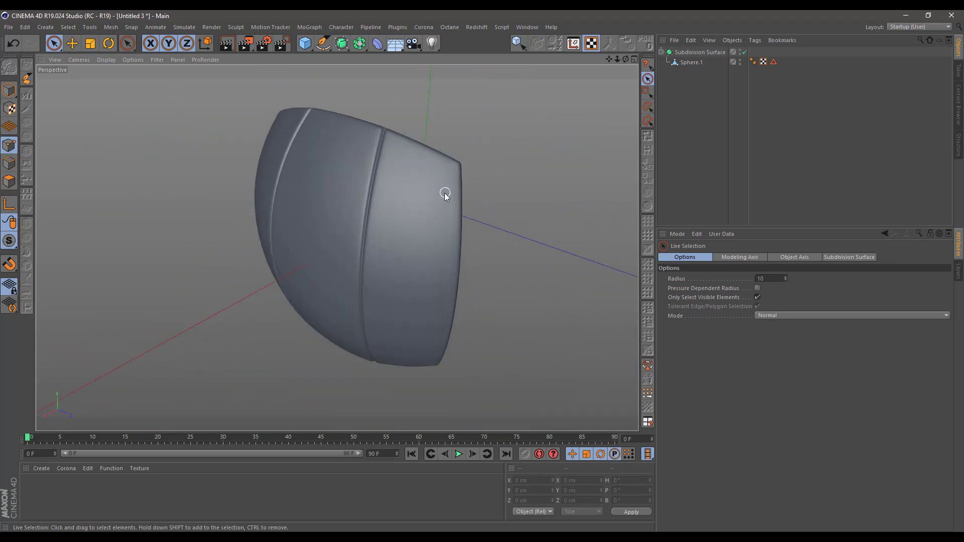
pyautogui.scroll(4, 462, 159)
pyautogui.scroll(5, 461, 158)
pyautogui.keyDown('alt'); pyautogui.moveTo(426, 194); pyautogui.dragTo(447, 213); pyautogui.keyUp('alt')
# Step: Turn off Use Edge Breaks in the Phong tag of Sphere.1
pyautogui.click(753, 61)
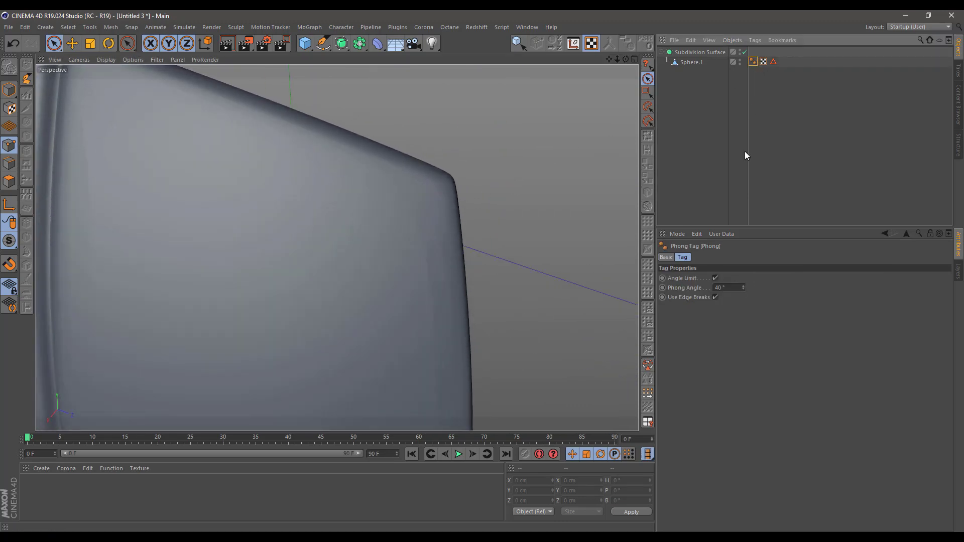
pyautogui.click(715, 297)
pyautogui.keyDown('alt'); pyautogui.moveTo(533, 241); pyautogui.dragTo(259, 177); pyautogui.keyUp('alt')
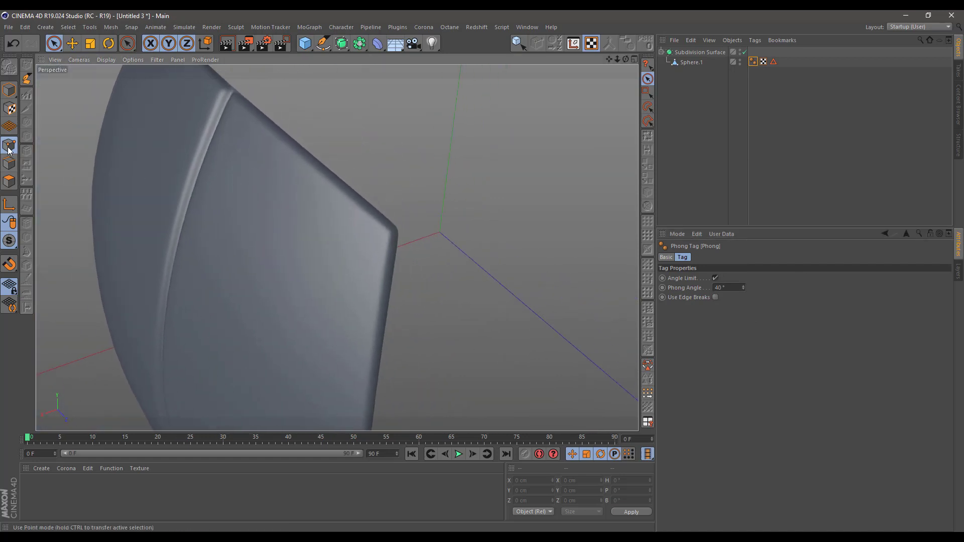
# Step: Activate the Polygon Pen on Sphere.1 and disable the Subdivision Surface to expose the seam corner points
pyautogui.click(26, 79)
pyautogui.click(691, 62)
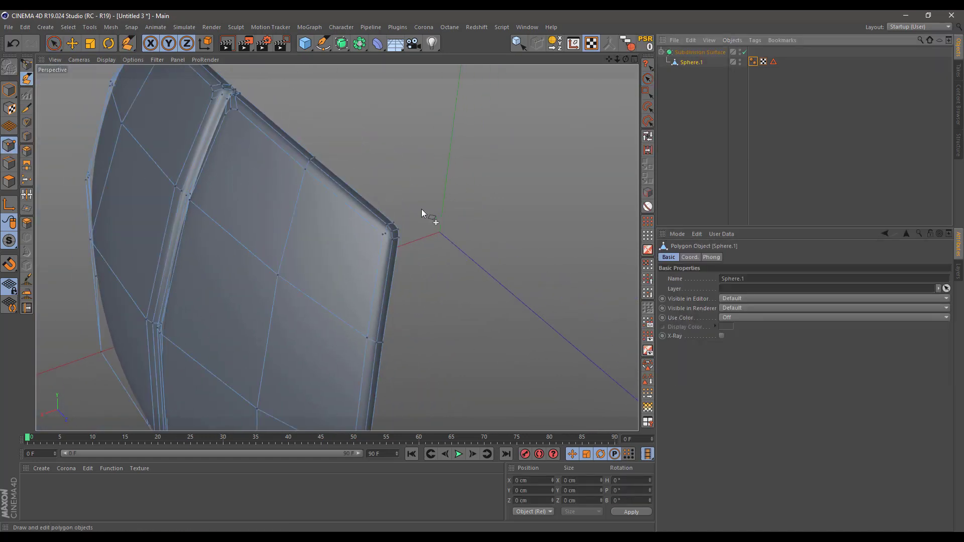
pyautogui.scroll(5, 400, 240)
pyautogui.keyDown('alt'); pyautogui.moveTo(399, 239); pyautogui.dragTo(307, 204); pyautogui.keyUp('alt')
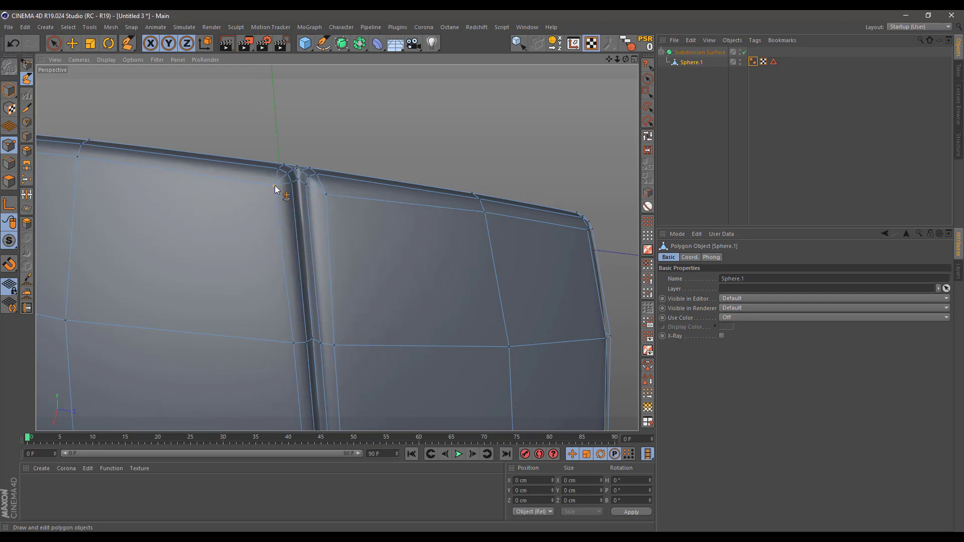
pyautogui.scroll(5, 276, 188)
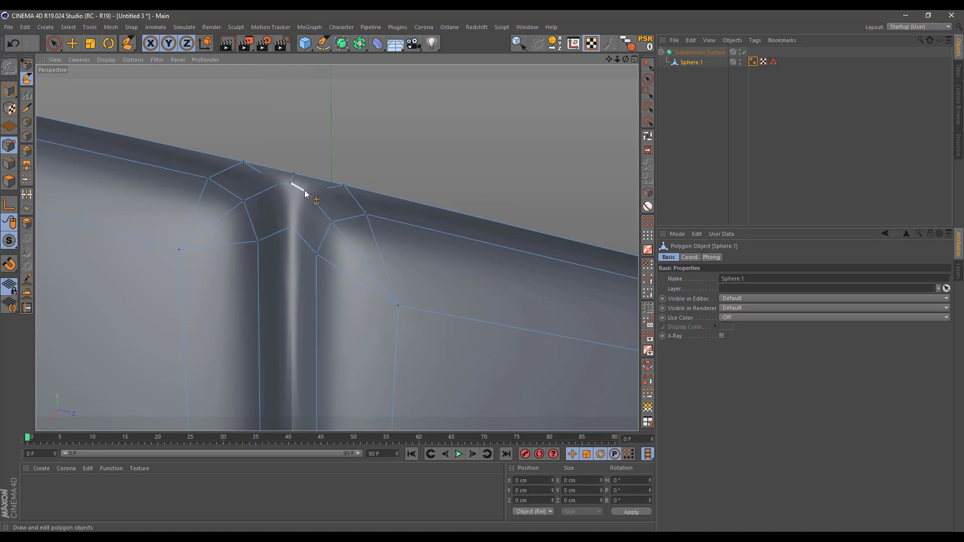
pyautogui.click(745, 53)
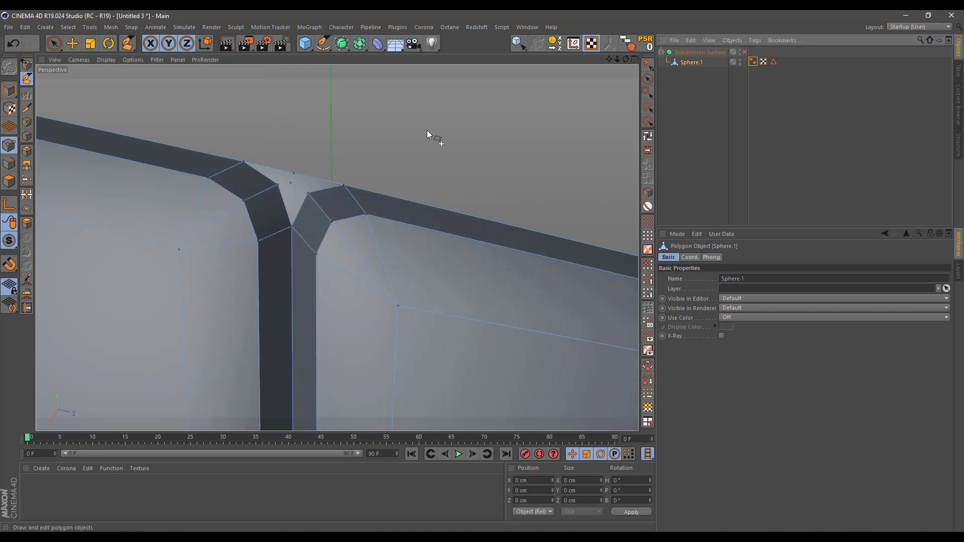
# Step: Weld the bevel points on both sides of the first seam's upper end onto the seam's centre points
pyautogui.scroll(4, 279, 181)
pyautogui.keyDown('alt'); pyautogui.moveTo(279, 180); pyautogui.dragTo(334, 179, button='middle'); pyautogui.keyUp('alt')
pyautogui.moveTo(378, 201); pyautogui.dragTo(354, 186)
pyautogui.moveTo(439, 189); pyautogui.dragTo(361, 171)
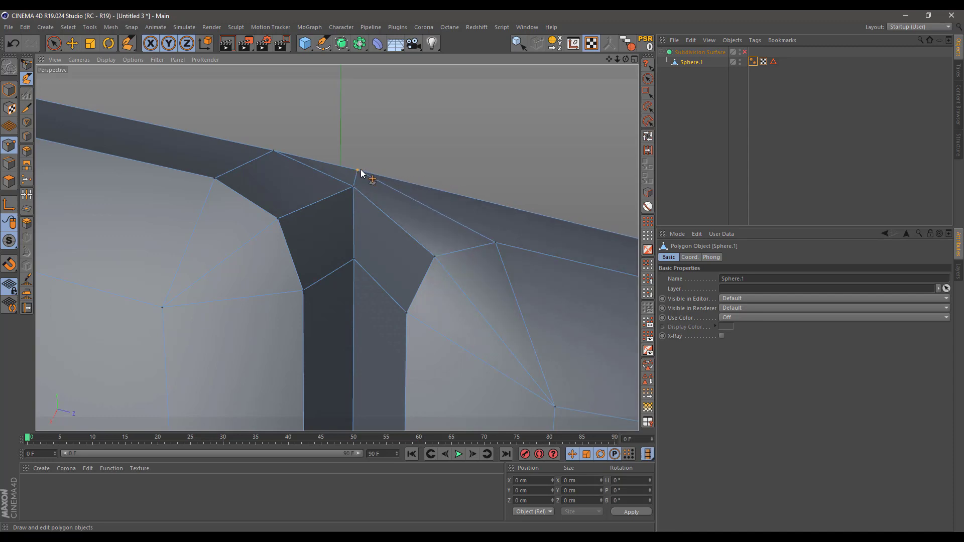
pyautogui.moveTo(273, 151); pyautogui.dragTo(497, 206)
# Step: Weld each group of three inset corner points beside the second seam's upper end into a single point
pyautogui.scroll(-4, 396, 197)
pyautogui.keyDown('alt'); pyautogui.moveTo(120, 184); pyautogui.dragTo(146, 185); pyautogui.keyUp('alt')
pyautogui.keyDown('alt'); pyautogui.moveTo(188, 215); pyautogui.dragTo(294, 189); pyautogui.keyUp('alt')
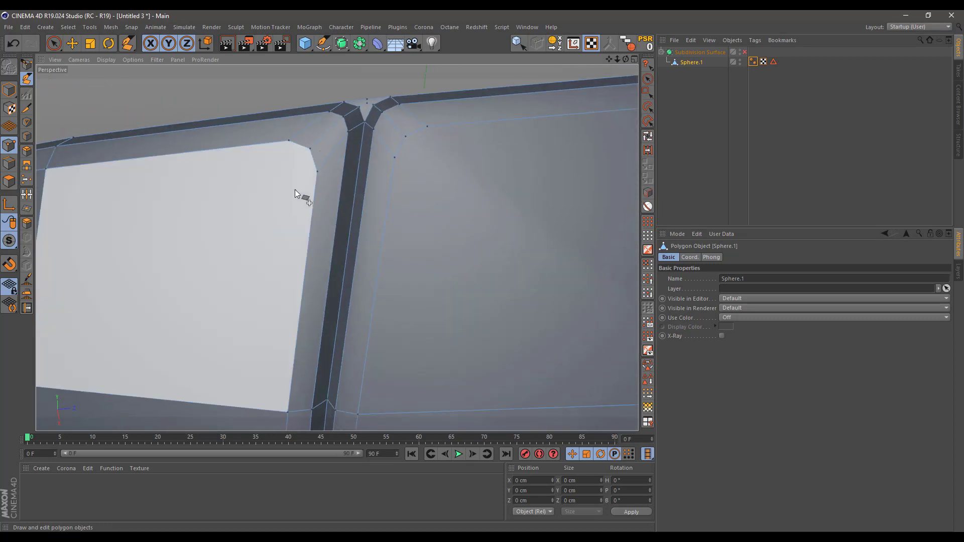
pyautogui.keyDown('alt'); pyautogui.moveTo(355, 168); pyautogui.dragTo(369, 218, button='middle'); pyautogui.keyUp('alt')
pyautogui.moveTo(439, 185); pyautogui.dragTo(416, 194)
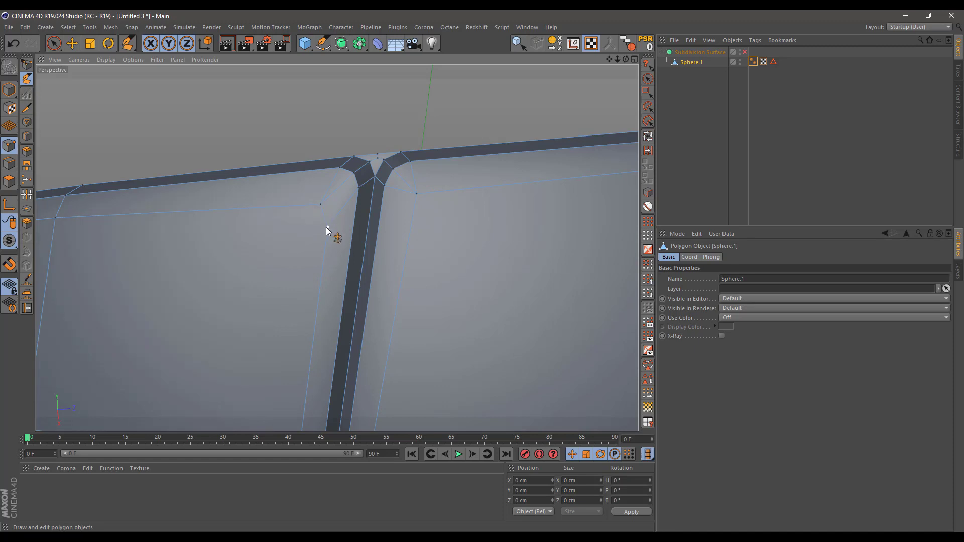
# Step: Close the second seam's upper end by welding its neighbouring bevel points onto the two centre points
pyautogui.scroll(3, 365, 155)
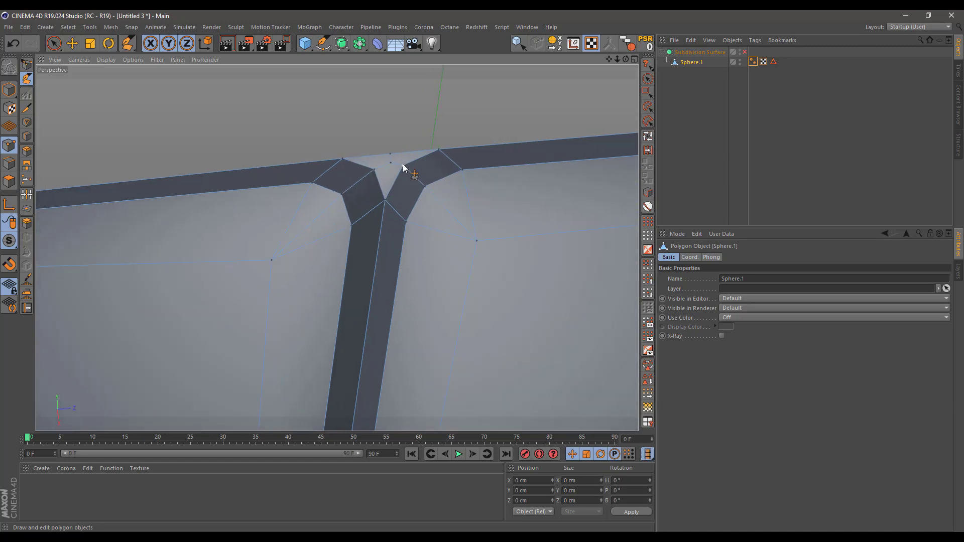
pyautogui.moveTo(391, 163)
pyautogui.mouseDown()
pyautogui.moveTo(397, 152)
pyautogui.moveTo(390, 156)
pyautogui.mouseUp()
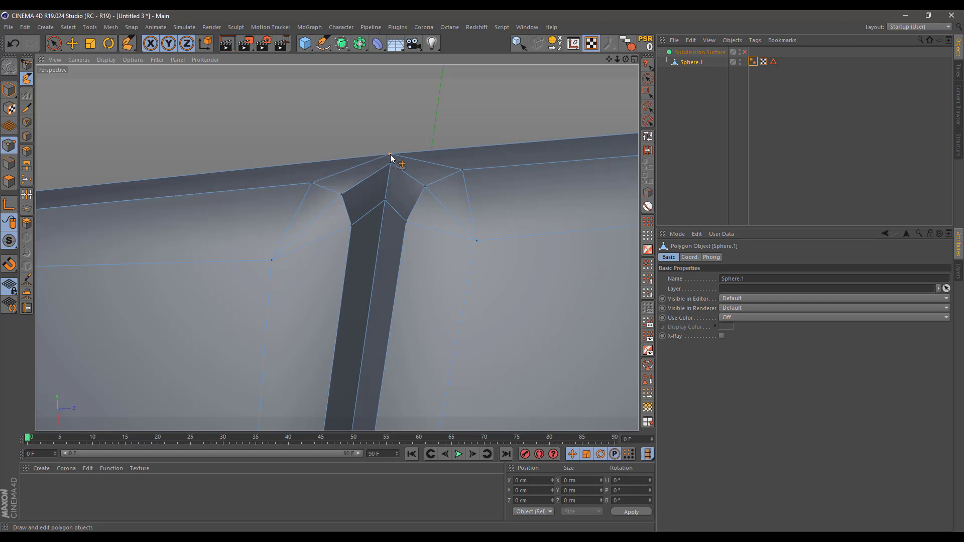
pyautogui.scroll(-5, 391, 170)
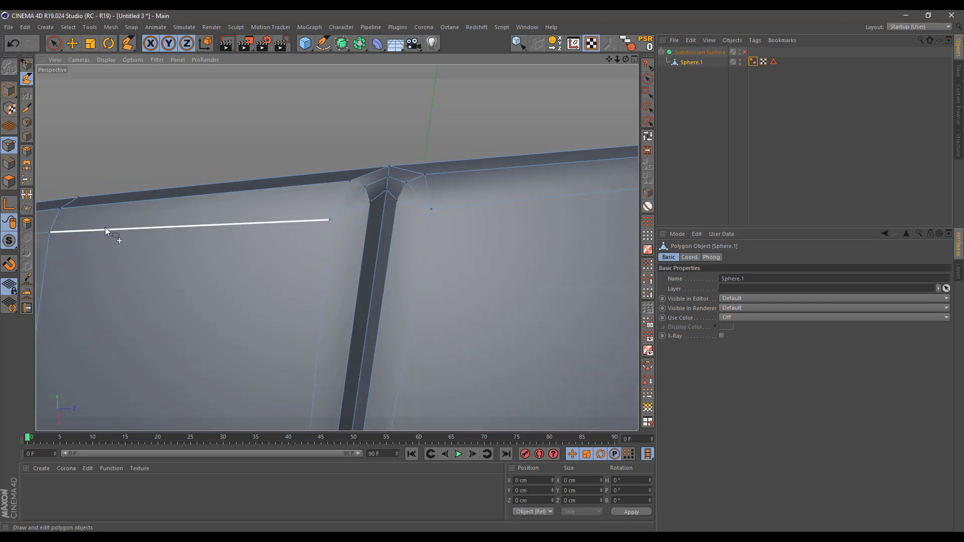
# Step: Weld the three inset points at the panel's upper outer corner into one point
pyautogui.keyDown('alt'); pyautogui.moveTo(104, 227); pyautogui.dragTo(417, 156, button='middle'); pyautogui.keyUp('alt')
pyautogui.keyDown('alt'); pyautogui.moveTo(214, 208); pyautogui.dragTo(273, 194); pyautogui.keyUp('alt')
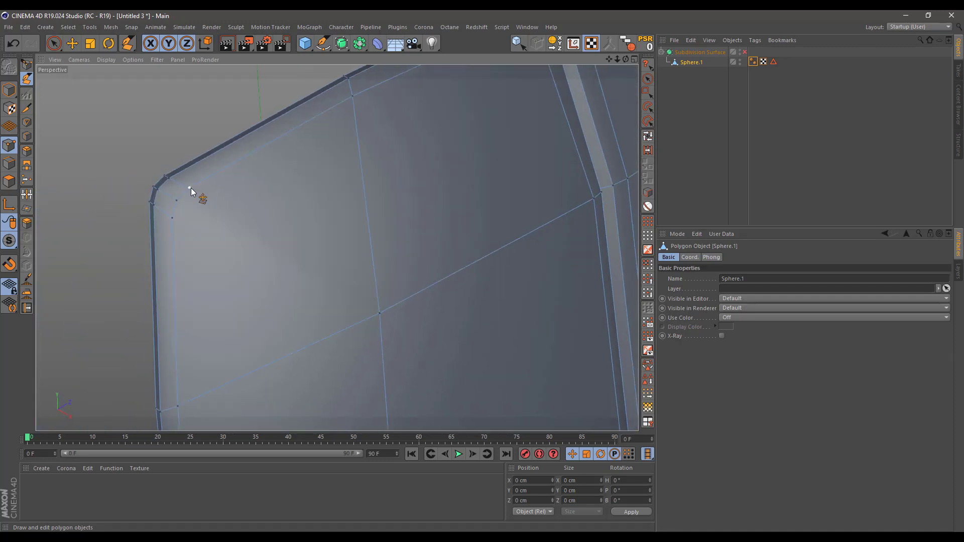
pyautogui.moveTo(172, 220); pyautogui.dragTo(177, 203)
pyautogui.scroll(-5, 204, 192)
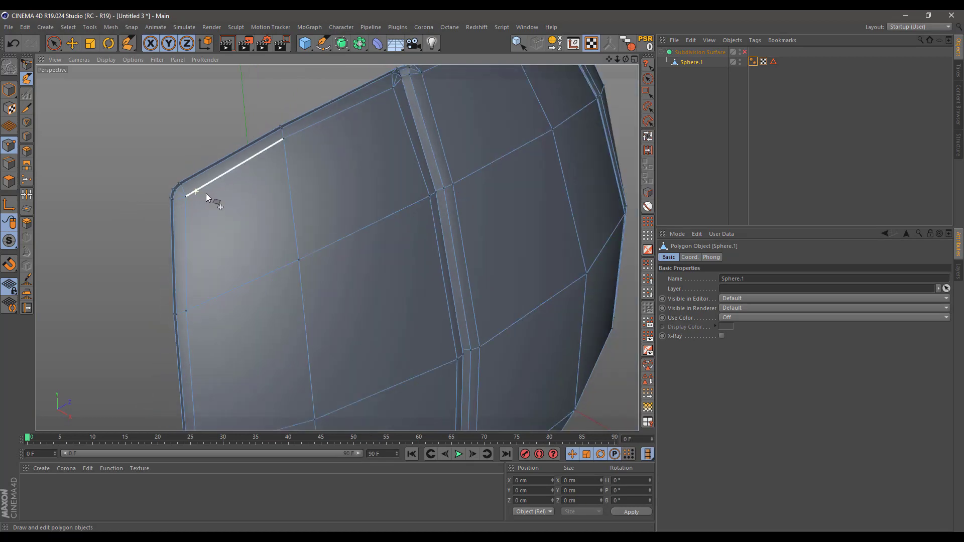
# Step: Merge the inset points at the opposite upper outer corner of the panel into one point
pyautogui.keyDown('alt'); pyautogui.moveTo(279, 202); pyautogui.dragTo(123, 323, button='middle'); pyautogui.keyUp('alt')
pyautogui.keyDown('alt'); pyautogui.moveTo(489, 133); pyautogui.dragTo(345, 145); pyautogui.keyUp('alt')
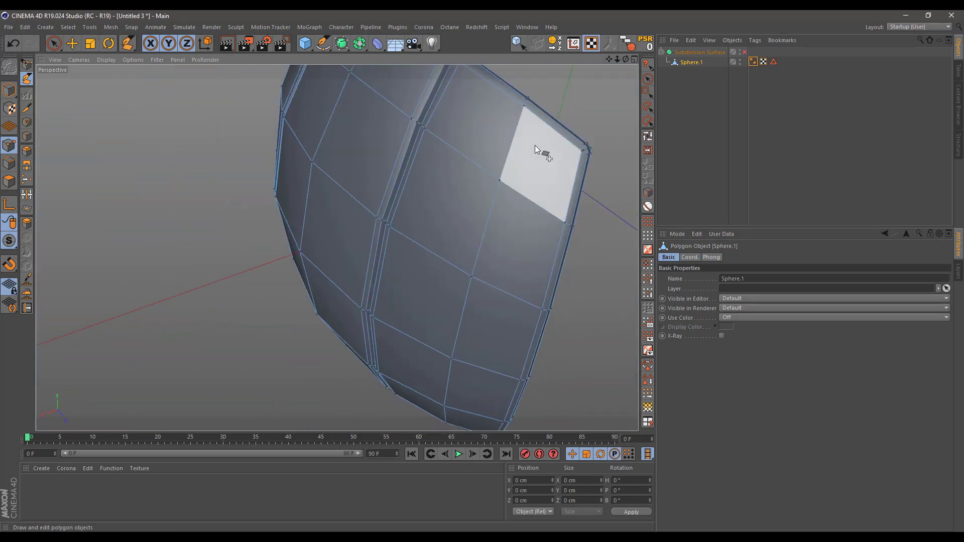
pyautogui.keyDown('alt'); pyautogui.moveTo(552, 144); pyautogui.dragTo(411, 168, button='middle'); pyautogui.keyUp('alt')
pyautogui.scroll(5, 452, 180)
pyautogui.scroll(-4, 432, 180)
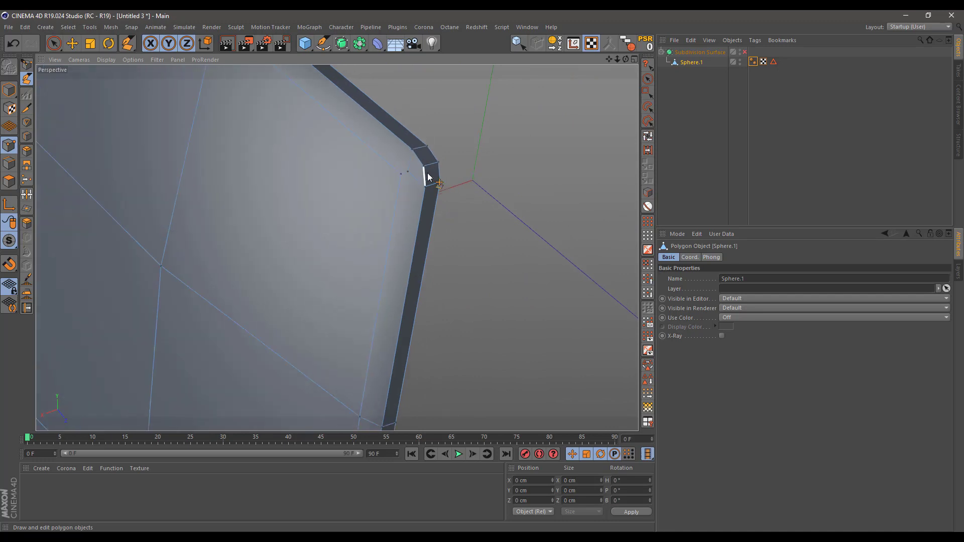
pyautogui.keyDown('alt'); pyautogui.moveTo(422, 175); pyautogui.dragTo(379, 148); pyautogui.keyUp('alt')
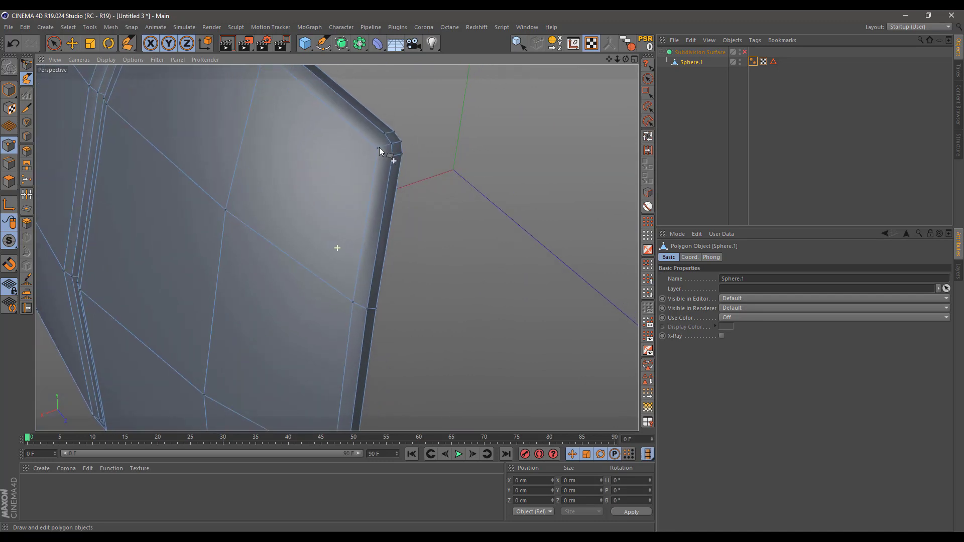
# Step: Use Line Cut to connect the merged inset point with the neighbouring border points at the outer corner
pyautogui.scroll(-4, 379, 180)
pyautogui.keyDown('alt'); pyautogui.moveTo(371, 229); pyautogui.dragTo(436, 261); pyautogui.keyUp('alt')
pyautogui.keyDown('alt'); pyautogui.moveTo(303, 195); pyautogui.dragTo(397, 196); pyautogui.keyUp('alt')
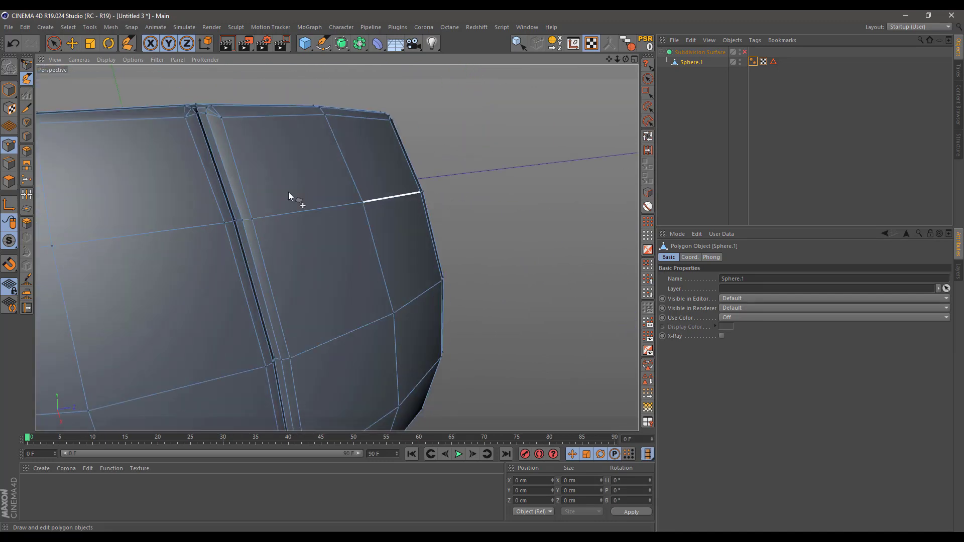
pyautogui.keyDown('alt'); pyautogui.moveTo(151, 198); pyautogui.dragTo(438, 228); pyautogui.keyUp('alt')
pyautogui.click(26, 109)
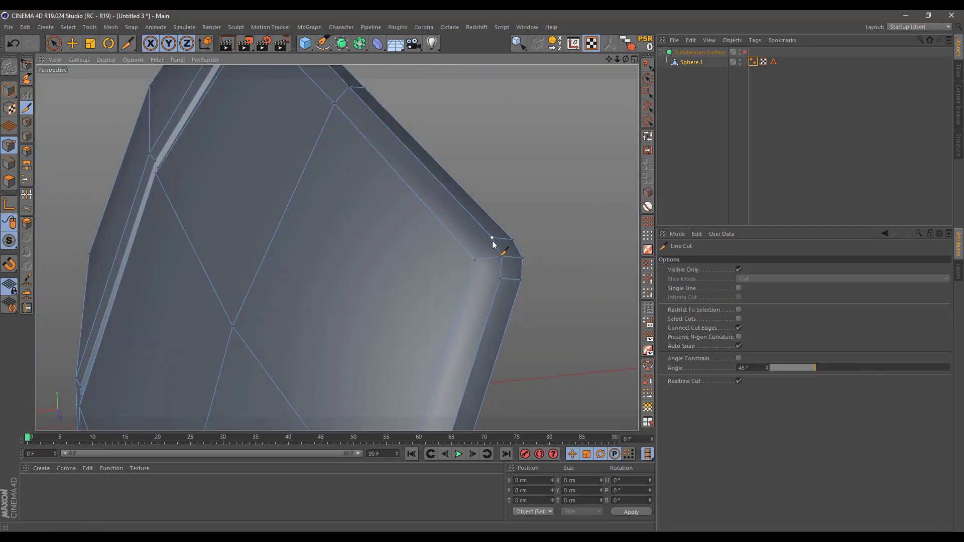
pyautogui.press('space')
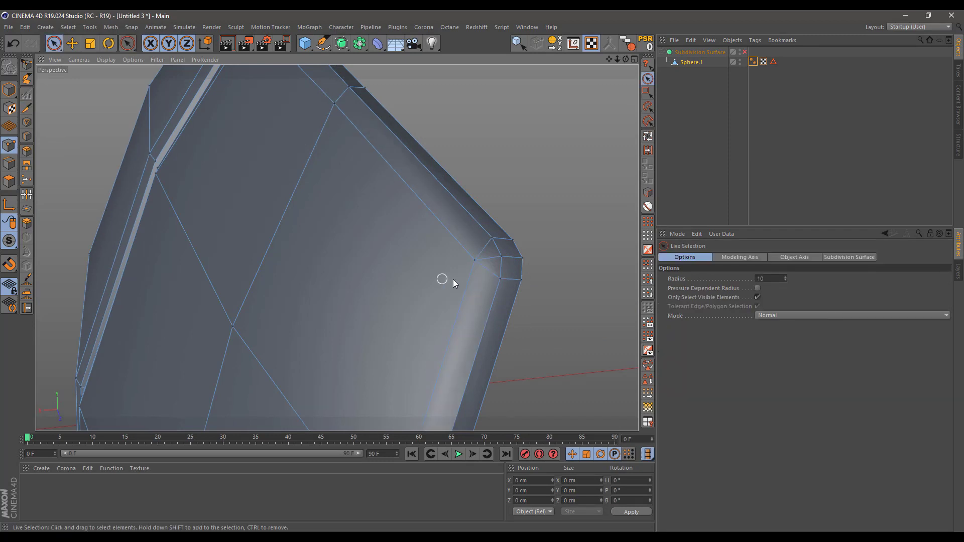
# Step: Return to the Polygon Pen and weld the inset points at the panel's lower outer corner
pyautogui.keyDown('alt'); pyautogui.moveTo(453, 279); pyautogui.dragTo(393, 305); pyautogui.keyUp('alt')
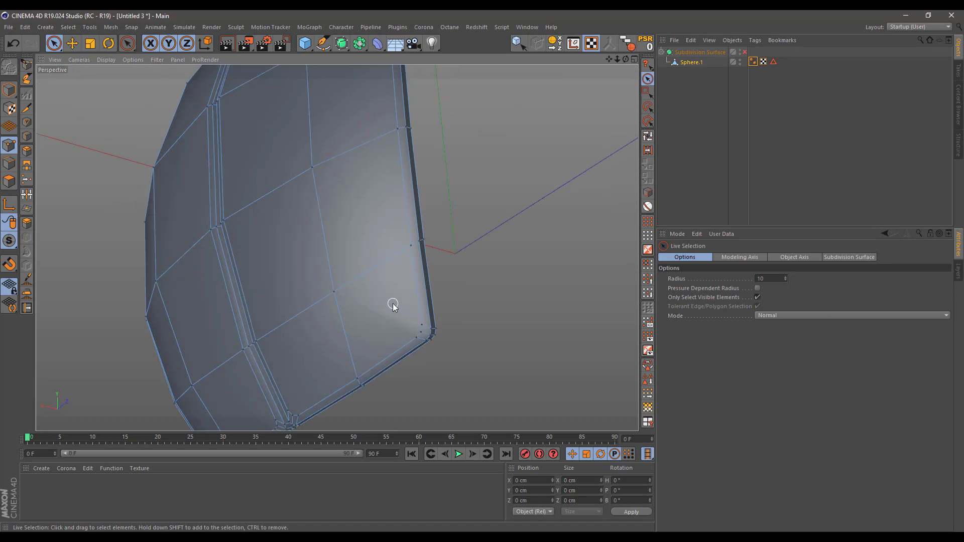
pyautogui.scroll(4, 424, 337)
pyautogui.press('space')
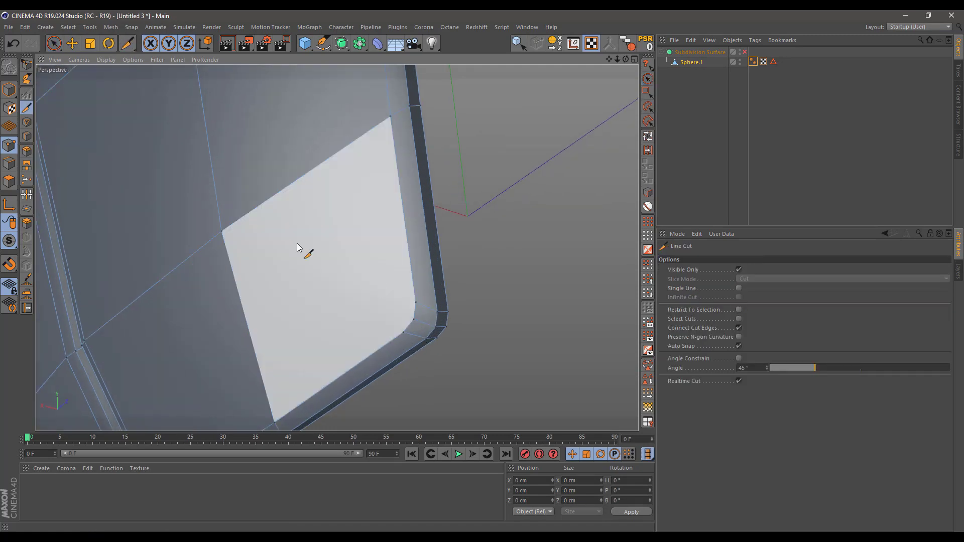
pyautogui.click(24, 76)
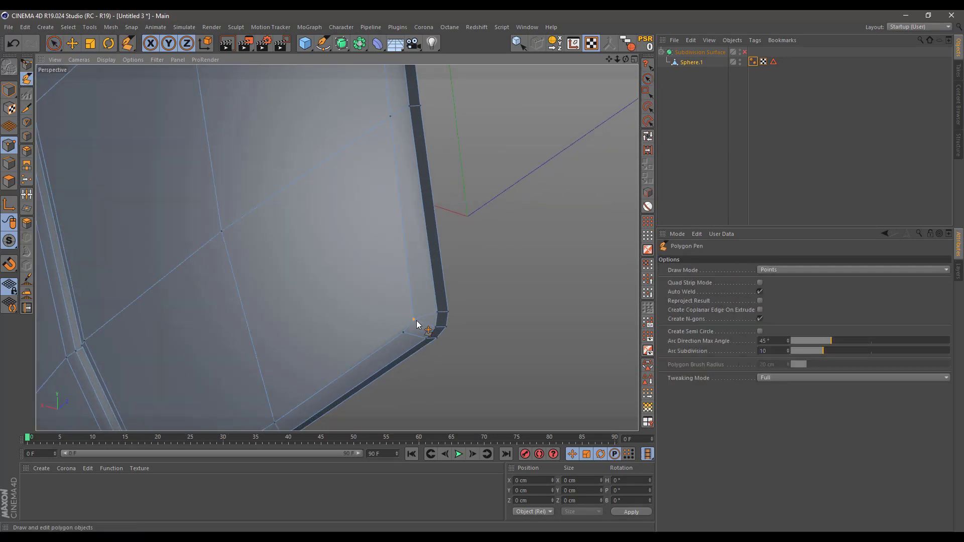
# Step: Weld the bevel points around one seam's lower end onto the seam's two centre points
pyautogui.keyDown('alt'); pyautogui.moveTo(409, 320); pyautogui.dragTo(311, 299); pyautogui.keyUp('alt')
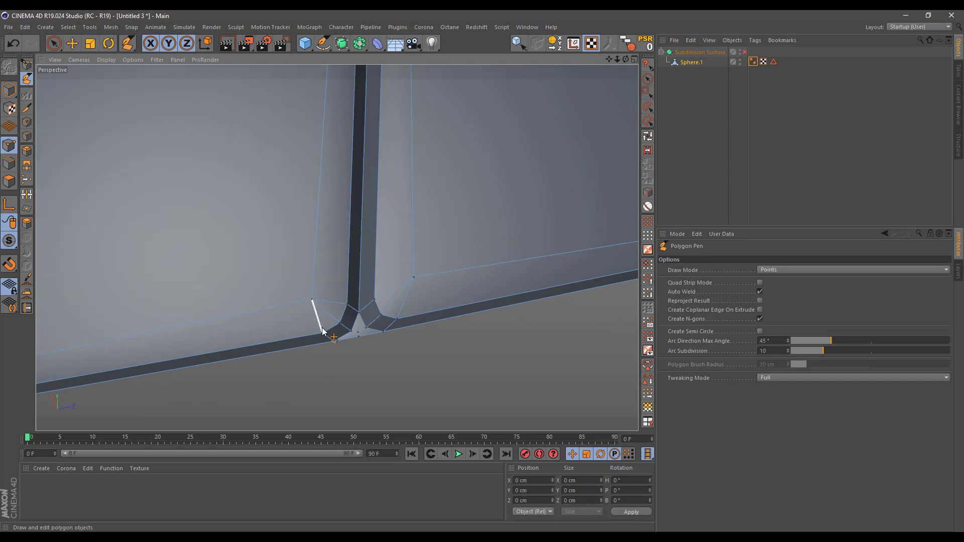
pyautogui.scroll(5, 354, 338)
pyautogui.moveTo(376, 323)
pyautogui.mouseDown()
pyautogui.moveTo(351, 327)
pyautogui.moveTo(372, 339)
pyautogui.moveTo(364, 337)
pyautogui.moveTo(363, 316)
pyautogui.mouseUp()
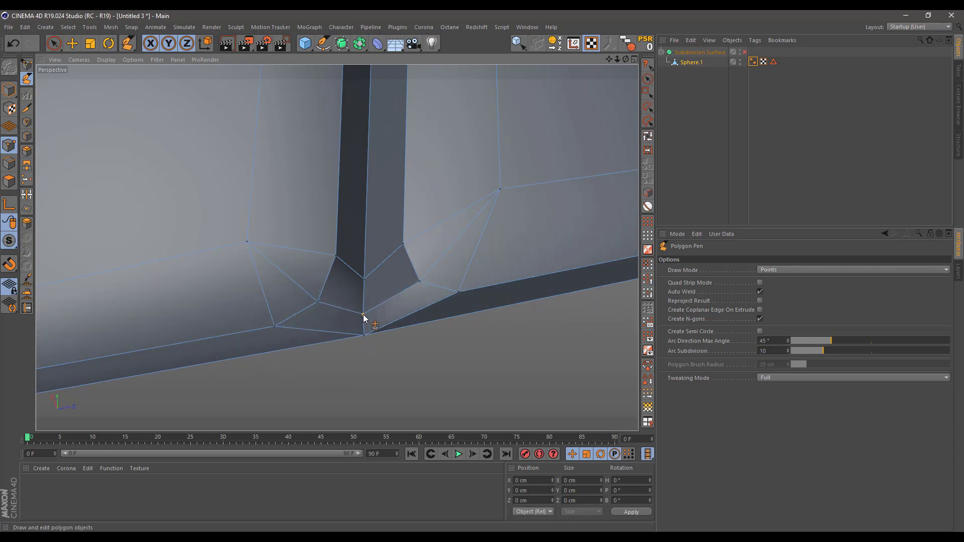
pyautogui.scroll(-5, 364, 317)
# Step: Weld the paired inset points on both sides of the seam's opposite end and the bevel points at its border junction
pyautogui.keyDown('alt'); pyautogui.moveTo(223, 295); pyautogui.dragTo(353, 244); pyautogui.keyUp('alt')
pyautogui.scroll(3, 457, 273)
pyautogui.scroll(3, 457, 275)
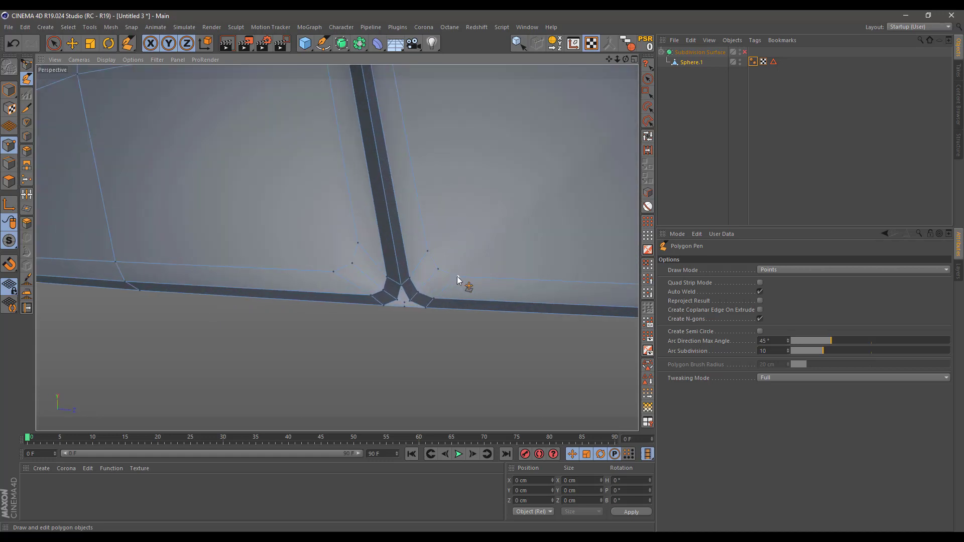
pyautogui.moveTo(431, 254); pyautogui.dragTo(441, 271)
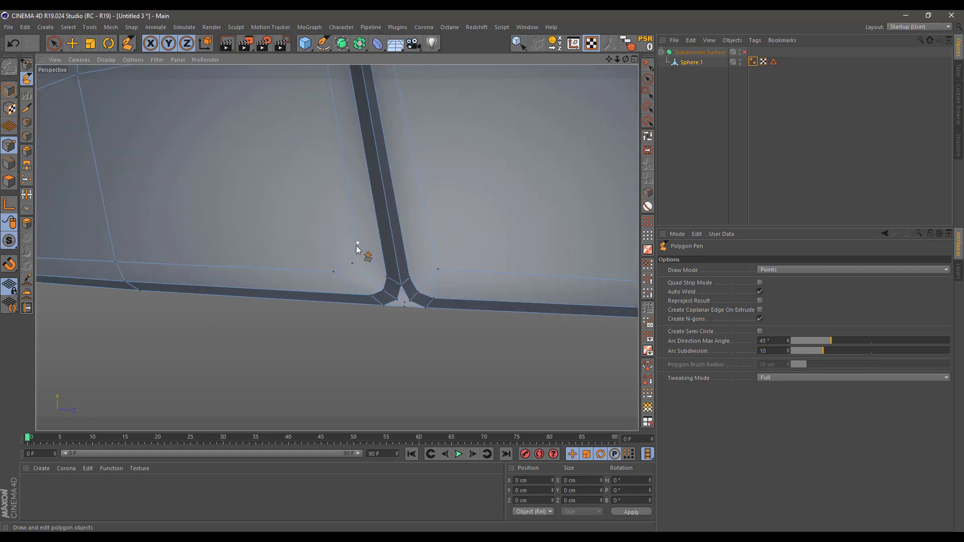
pyautogui.moveTo(359, 246); pyautogui.dragTo(356, 265)
pyautogui.scroll(2, 401, 303)
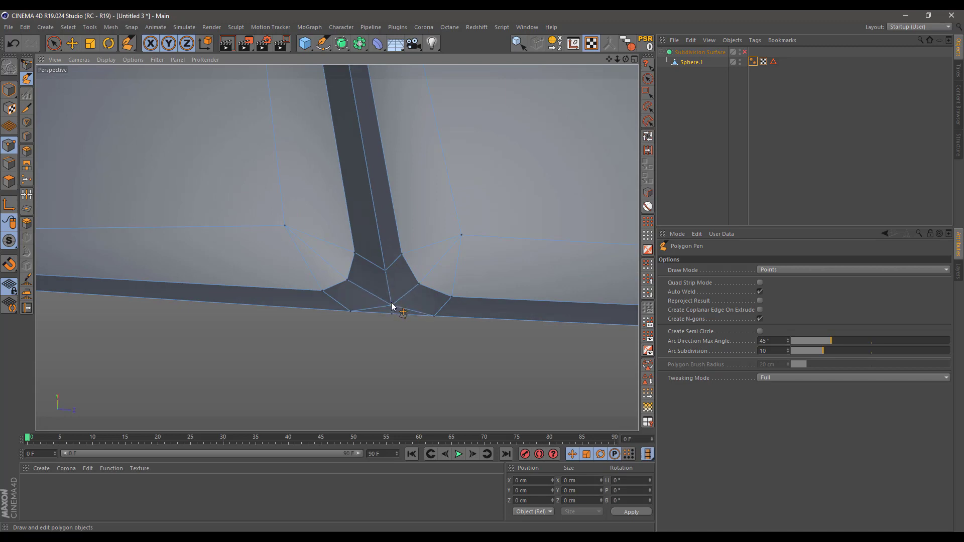
pyautogui.moveTo(434, 317); pyautogui.dragTo(213, 243)
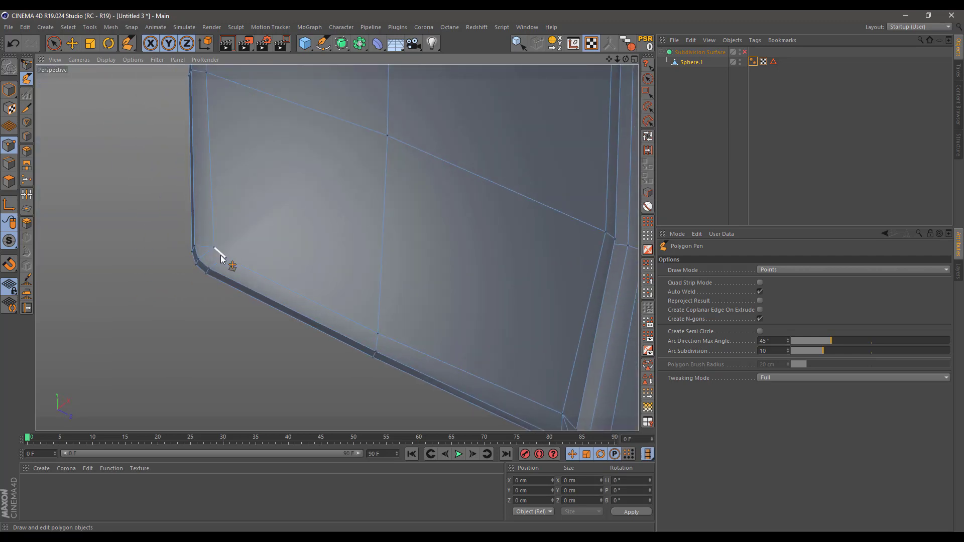
# Step: Examine the panel's seams, corners and outer border, and its overall shape with nothing selected, for remaining unwelded points
pyautogui.scroll(-4, 219, 254)
pyautogui.keyDown('alt'); pyautogui.moveTo(266, 217); pyautogui.dragTo(189, 306, button='middle'); pyautogui.keyUp('alt')
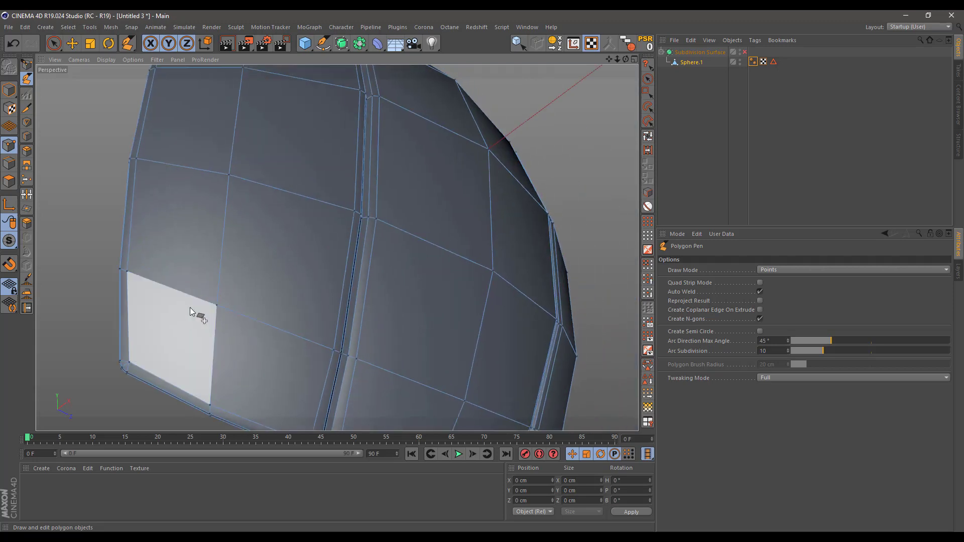
pyautogui.scroll(-3, 190, 306)
pyautogui.keyDown('alt'); pyautogui.moveTo(239, 173); pyautogui.dragTo(209, 255, button='middle'); pyautogui.keyUp('alt')
pyautogui.keyDown('alt'); pyautogui.moveTo(208, 255); pyautogui.dragTo(253, 305); pyautogui.keyUp('alt')
pyautogui.keyDown('alt'); pyautogui.moveTo(166, 128); pyautogui.dragTo(214, 210, button='middle'); pyautogui.keyUp('alt')
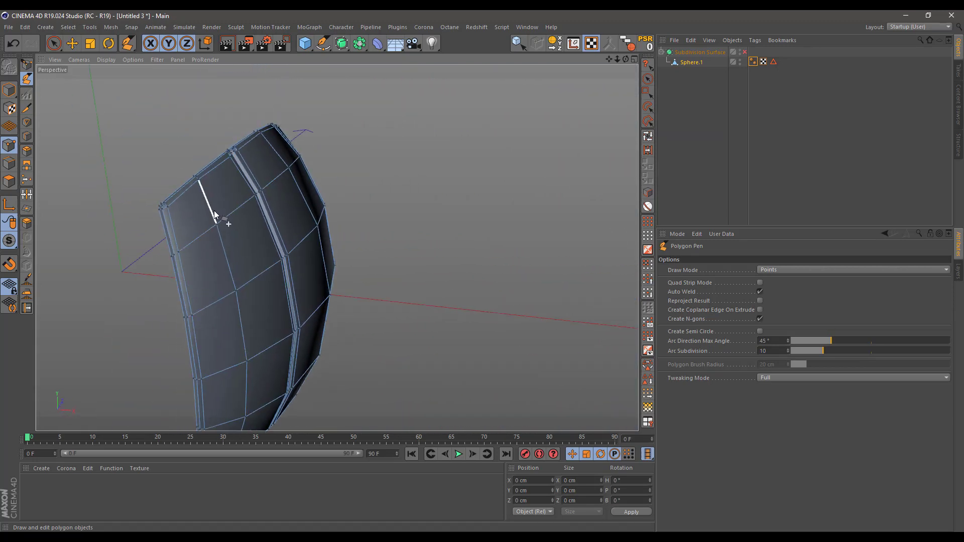
pyautogui.keyDown('alt'); pyautogui.moveTo(214, 210); pyautogui.dragTo(140, 236); pyautogui.keyUp('alt')
pyautogui.scroll(5, 276, 128)
pyautogui.scroll(3, 290, 169)
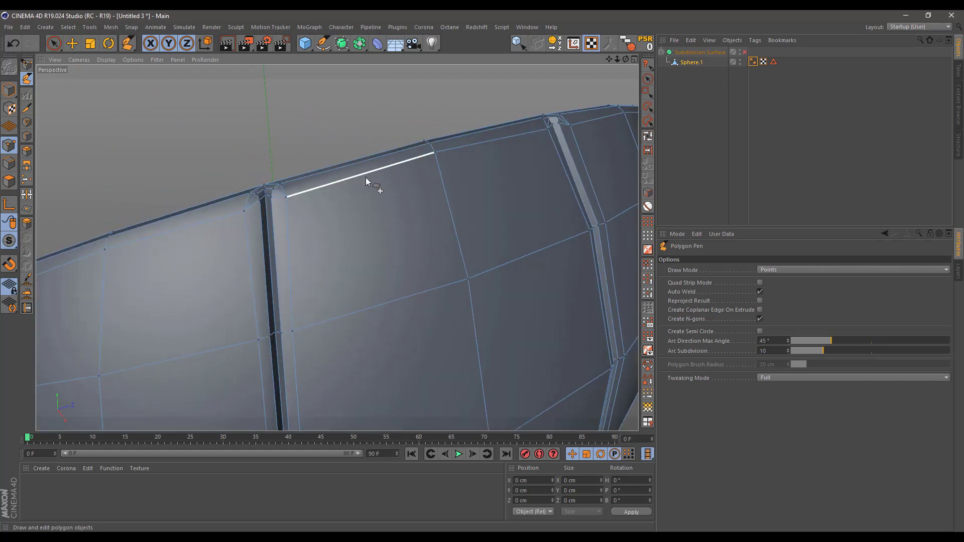
pyautogui.keyDown('alt'); pyautogui.moveTo(366, 177); pyautogui.dragTo(234, 210, button='middle'); pyautogui.keyUp('alt')
pyautogui.keyDown('alt'); pyautogui.moveTo(295, 196); pyautogui.dragTo(217, 205); pyautogui.keyUp('alt')
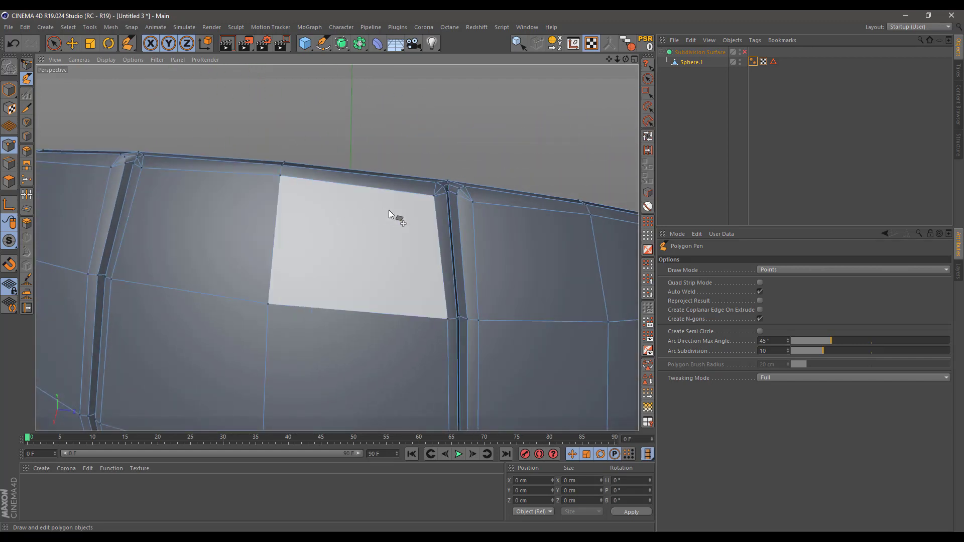
pyautogui.keyDown('alt'); pyautogui.moveTo(389, 210); pyautogui.dragTo(234, 208, button='middle'); pyautogui.keyUp('alt')
pyautogui.press('space')
pyautogui.scroll(-4, 416, 145)
pyautogui.click(681, 110)
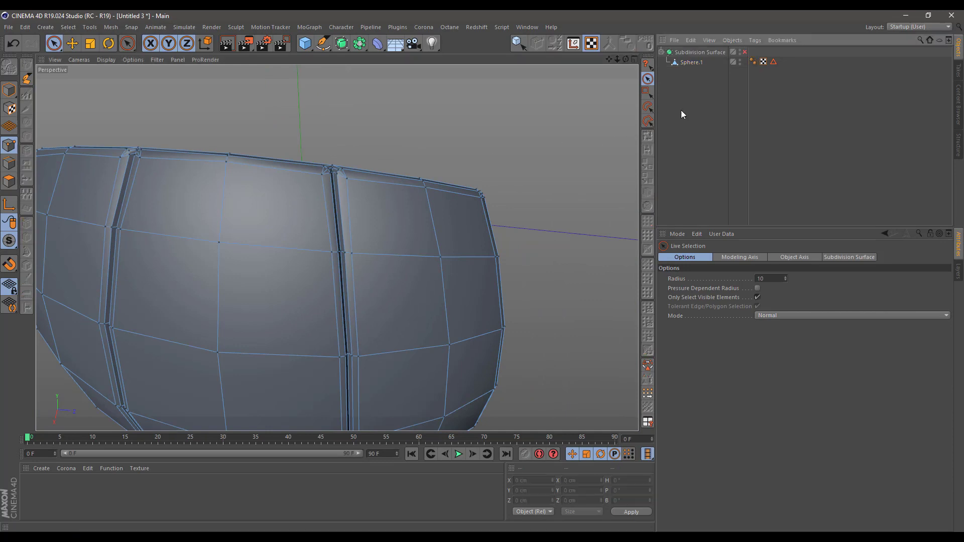
pyautogui.scroll(-4, 421, 231)
pyautogui.keyDown('alt'); pyautogui.moveTo(421, 231); pyautogui.dragTo(353, 229); pyautogui.keyUp('alt')
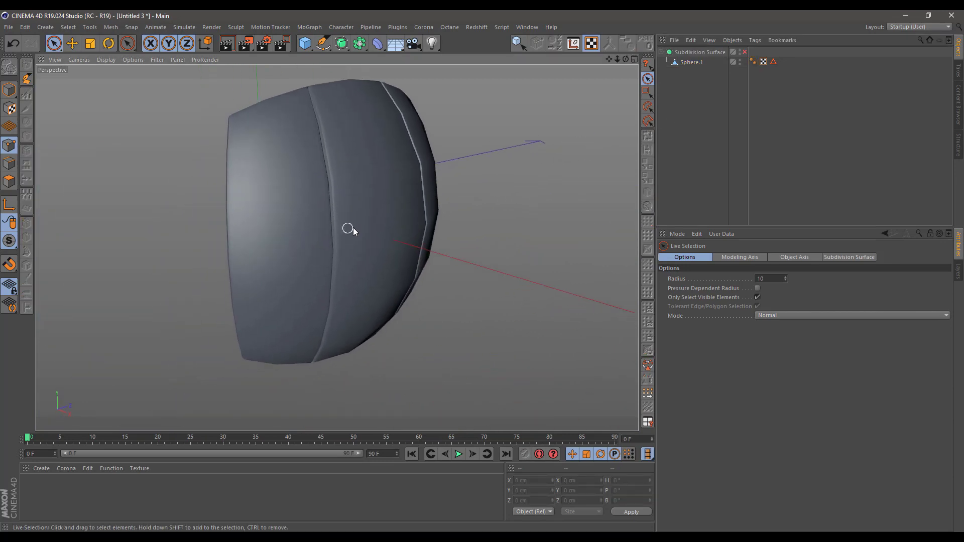
# Step: Take the panel out of the Subdivision Surface and switch from point editing to whole-object editing
pyautogui.click(688, 62)
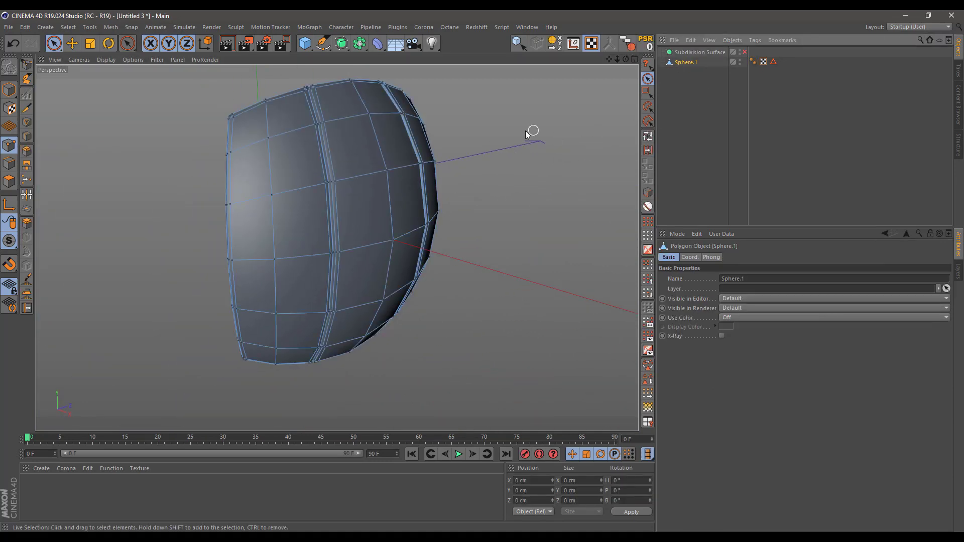
pyautogui.keyDown('alt'); pyautogui.moveTo(527, 134); pyautogui.dragTo(624, 120); pyautogui.keyUp('alt')
pyautogui.click(14, 90)
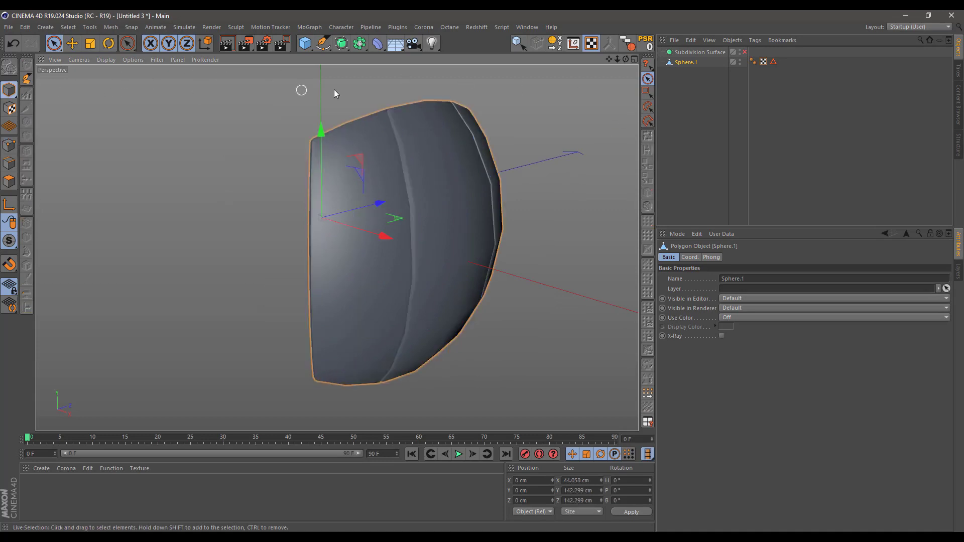
# Step: Duplicate the panel and rotate the copy to a bank of -180° so it sits on the ball's opposite side
pyautogui.keyDown('ctrl'); pyautogui.moveTo(679, 64); pyautogui.dragTo(680, 72); pyautogui.keyUp('ctrl')
pyautogui.keyDown('alt'); pyautogui.moveTo(425, 165); pyautogui.dragTo(340, 198); pyautogui.keyUp('alt')
pyautogui.click(111, 49)
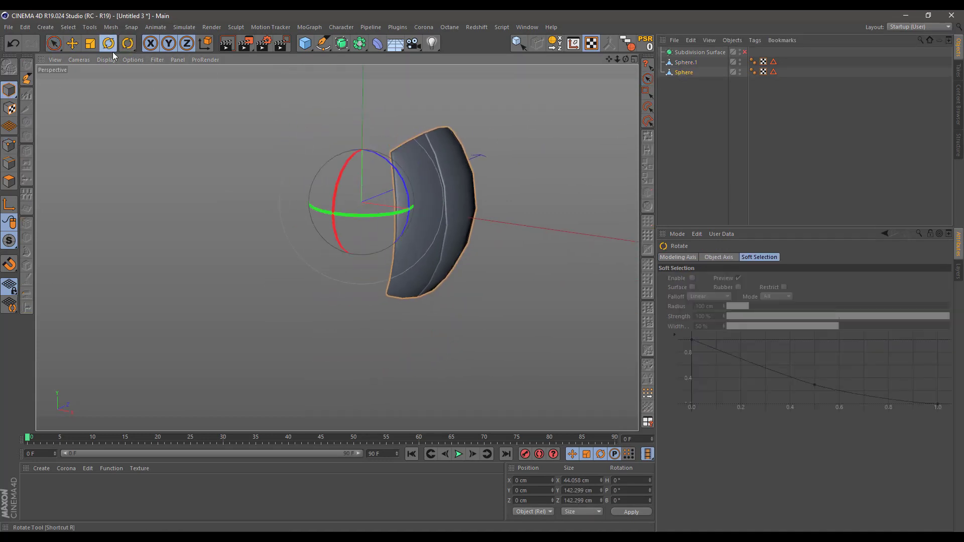
pyautogui.moveTo(389, 167); pyautogui.dragTo(291, 270)
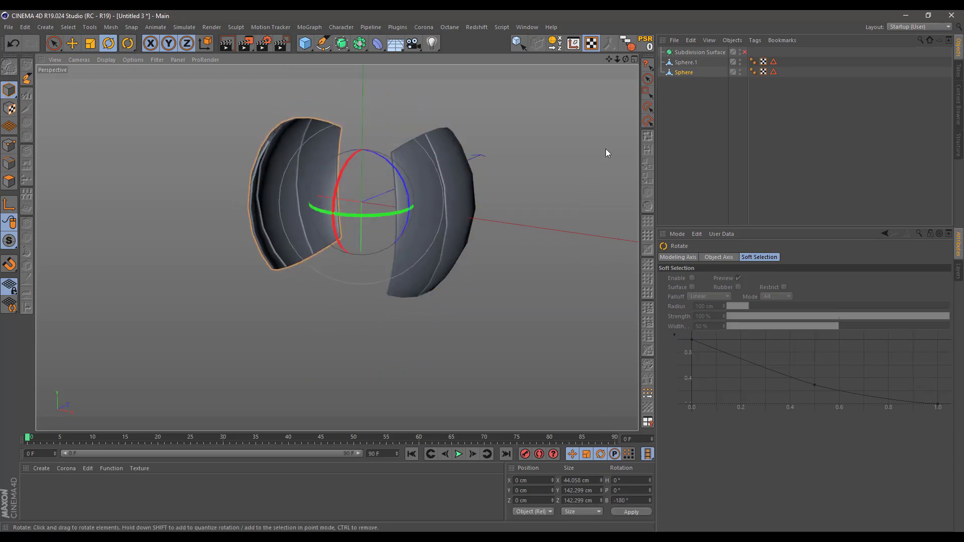
# Step: Duplicate both panels and rotate the new pair to a pitch of 90° and a bank of 270°
pyautogui.keyDown('ctrl'); pyautogui.click(687, 63); pyautogui.keyUp('ctrl')
pyautogui.keyDown('ctrl'); pyautogui.moveTo(685, 72); pyautogui.dragTo(685, 89); pyautogui.keyUp('ctrl')
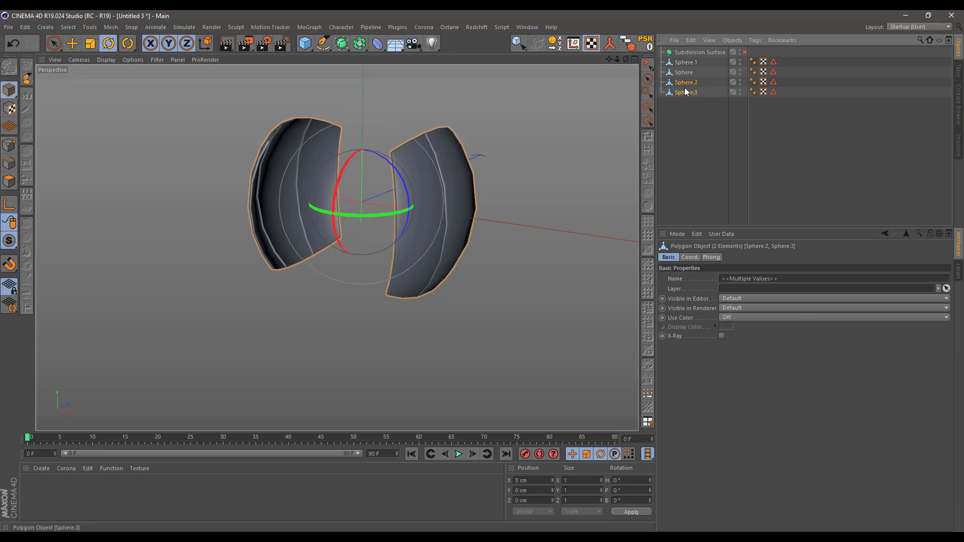
pyautogui.moveTo(391, 214); pyautogui.dragTo(286, 216)
pyautogui.moveTo(397, 178); pyautogui.dragTo(320, 140)
pyautogui.keyDown('alt'); pyautogui.moveTo(378, 128); pyautogui.dragTo(358, 156, button='middle'); pyautogui.keyUp('alt')
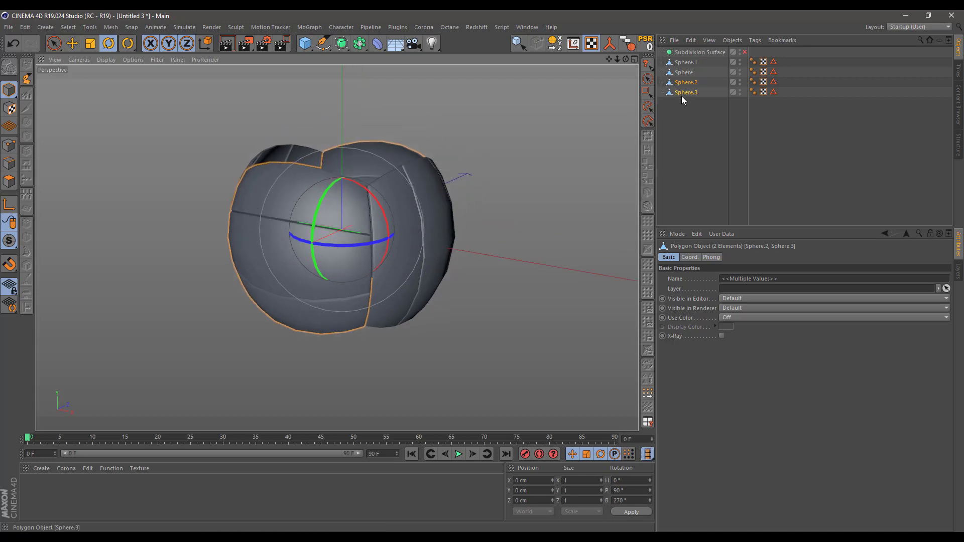
# Step: Duplicate the second panel pair and rotate the copies about two axes to fill the ball's two remaining gaps
pyautogui.keyDown('ctrl'); pyautogui.moveTo(682, 95); pyautogui.dragTo(687, 106); pyautogui.keyUp('ctrl')
pyautogui.moveTo(322, 201); pyautogui.dragTo(374, 159)
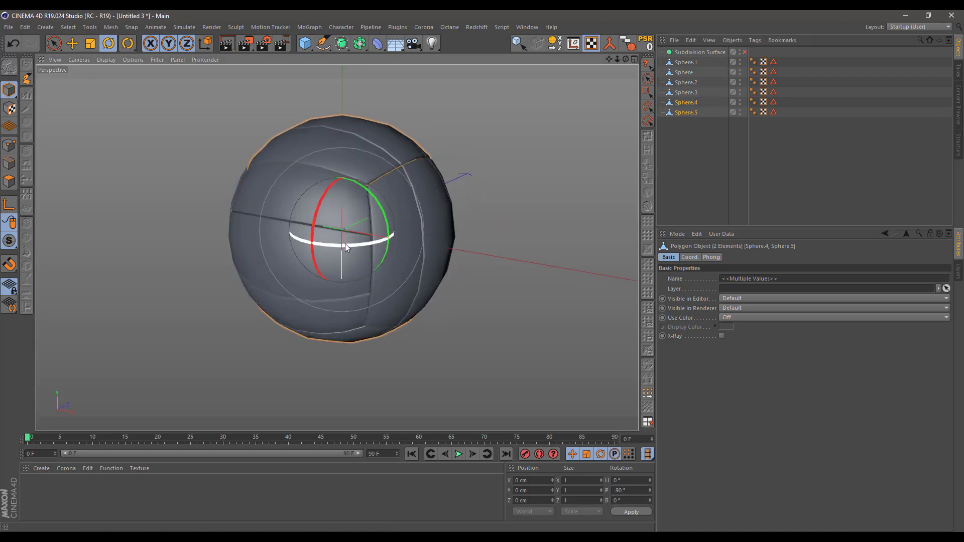
pyautogui.moveTo(345, 243); pyautogui.dragTo(399, 230)
pyautogui.click(679, 138)
pyautogui.keyDown('alt'); pyautogui.moveTo(373, 157); pyautogui.dragTo(309, 264); pyautogui.keyUp('alt')
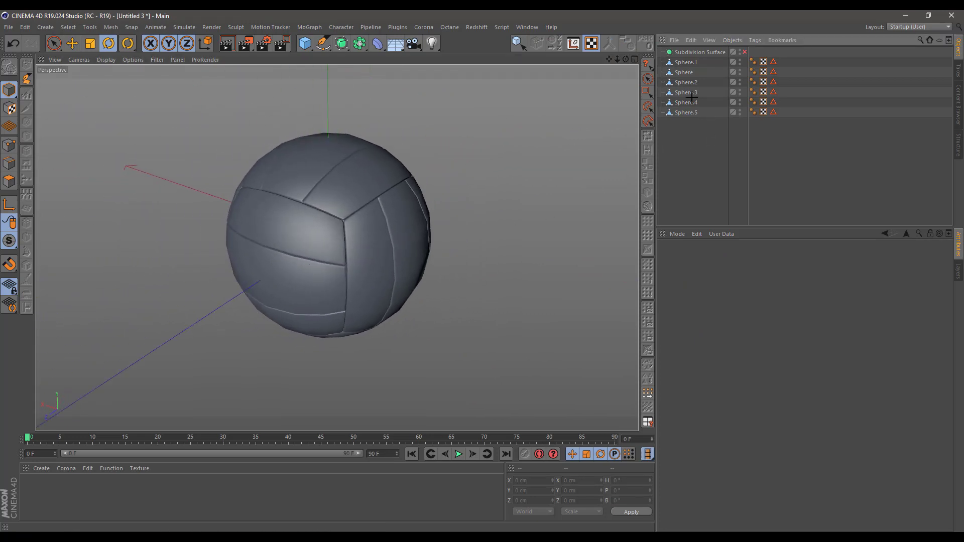
# Step: Connect all six panels into one mesh, deleting the originals, and switch to point editing
pyautogui.moveTo(680, 63); pyautogui.dragTo(648, 57)
pyautogui.click(614, 45)
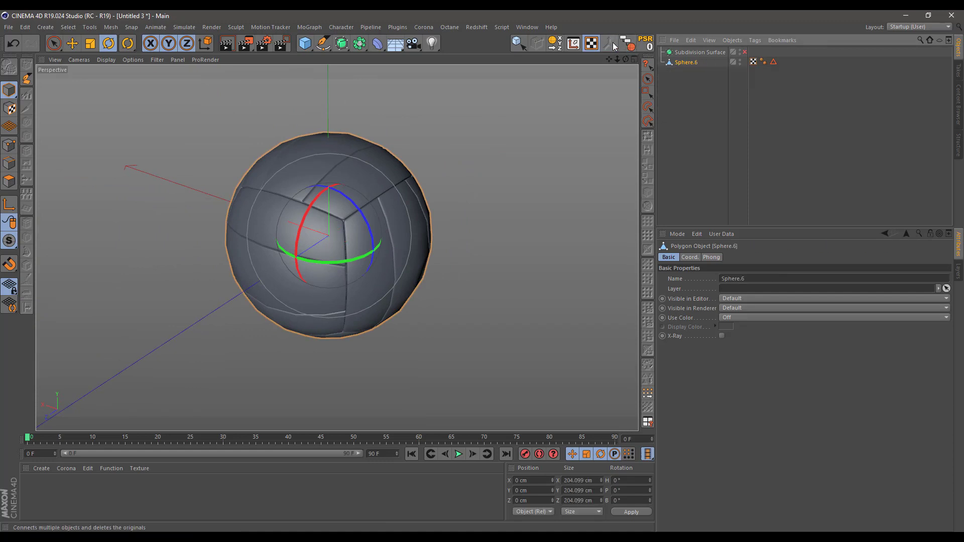
pyautogui.click(9, 146)
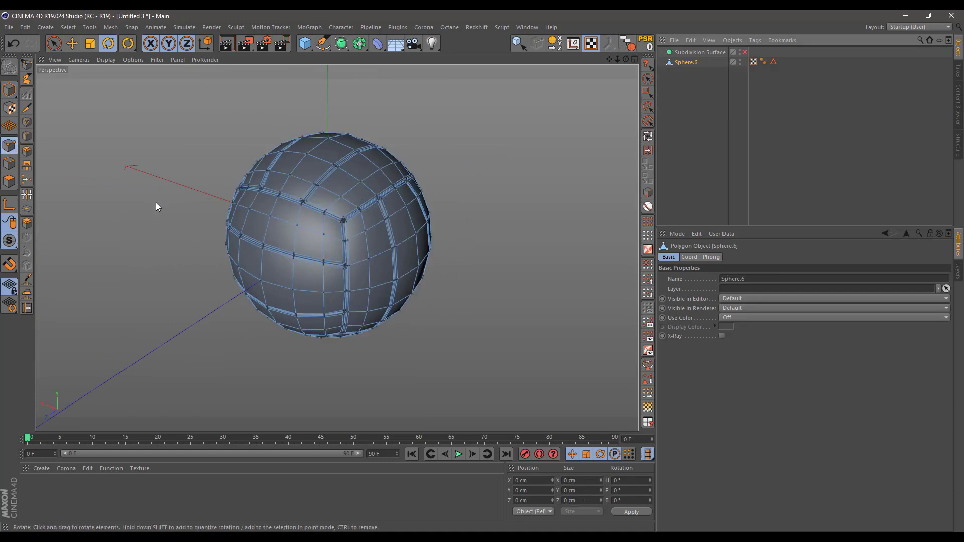
# Step: Try to merge the duplicate points along the ball's seams with Optimize, raising the tolerance to 0.6 cm
pyautogui.scroll(6, 338, 212)
pyautogui.scroll(8, 321, 210)
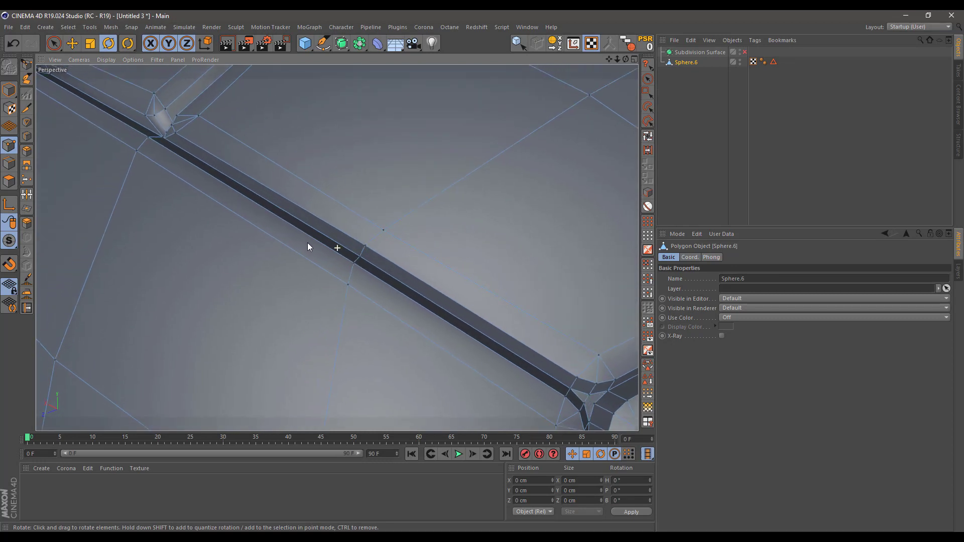
pyautogui.keyDown('alt'); pyautogui.moveTo(197, 170); pyautogui.dragTo(261, 214); pyautogui.keyUp('alt')
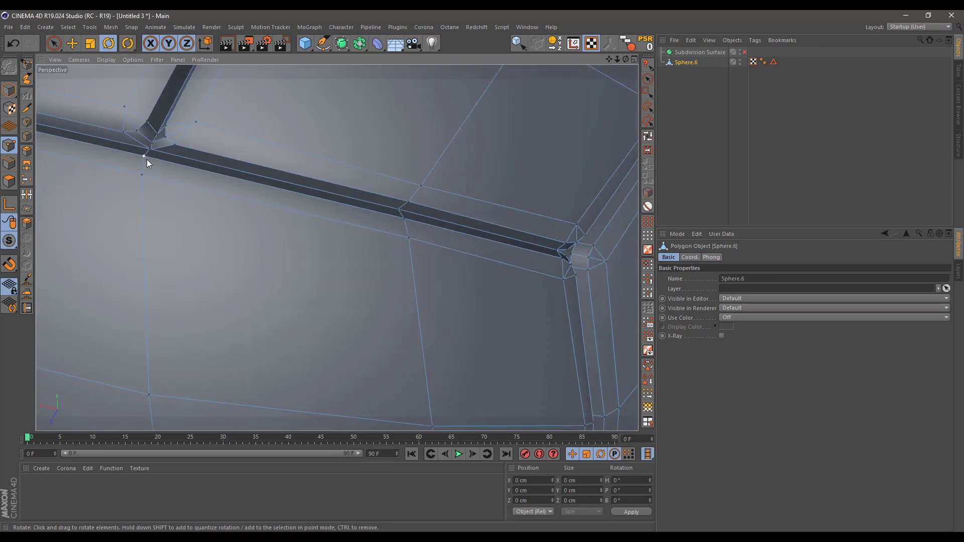
pyautogui.scroll(6, 127, 149)
pyautogui.scroll(3, 239, 164)
pyautogui.keyDown('alt'); pyautogui.moveTo(239, 164); pyautogui.dragTo(184, 157); pyautogui.keyUp('alt')
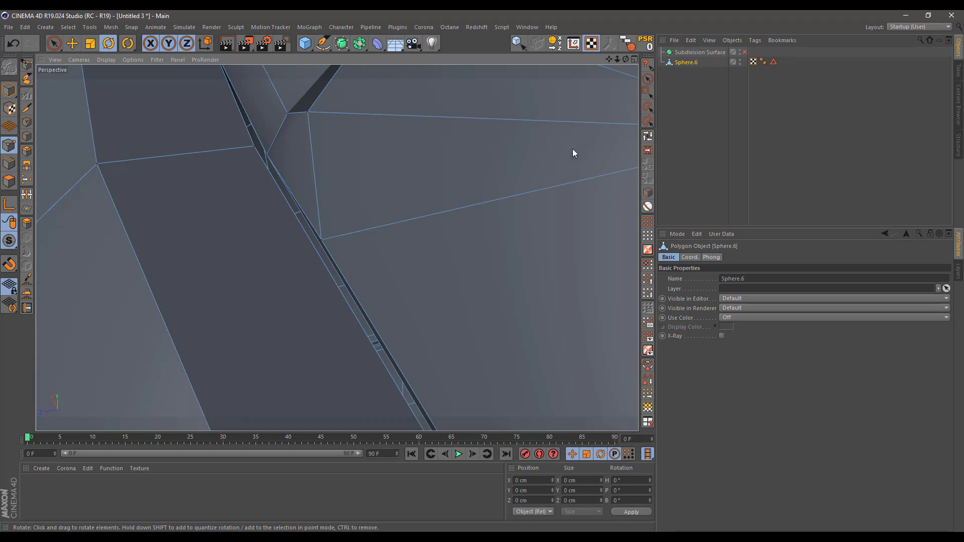
pyautogui.rightClick(453, 159)
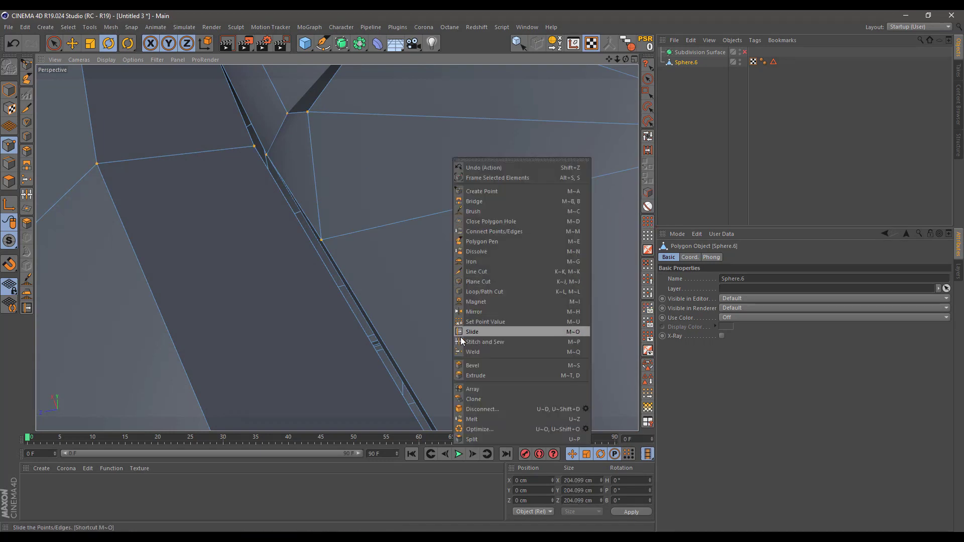
pyautogui.click(585, 430)
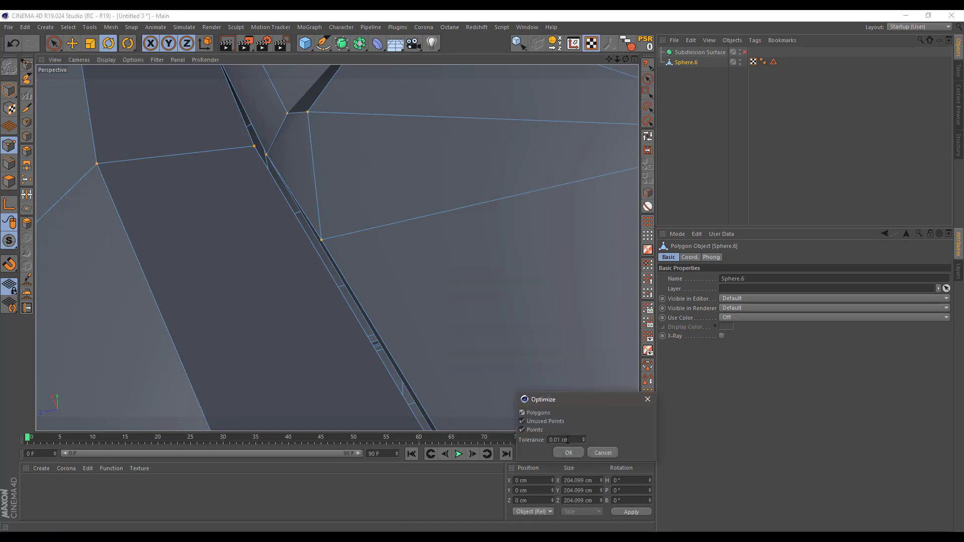
pyautogui.moveTo(573, 440); pyautogui.dragTo(558, 440)
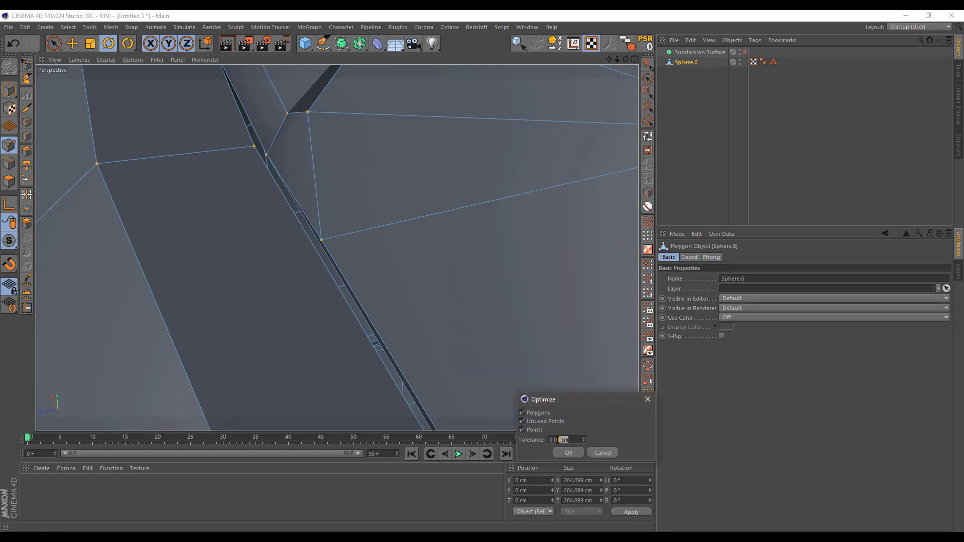
pyautogui.click(569, 453)
pyautogui.rightClick(405, 200)
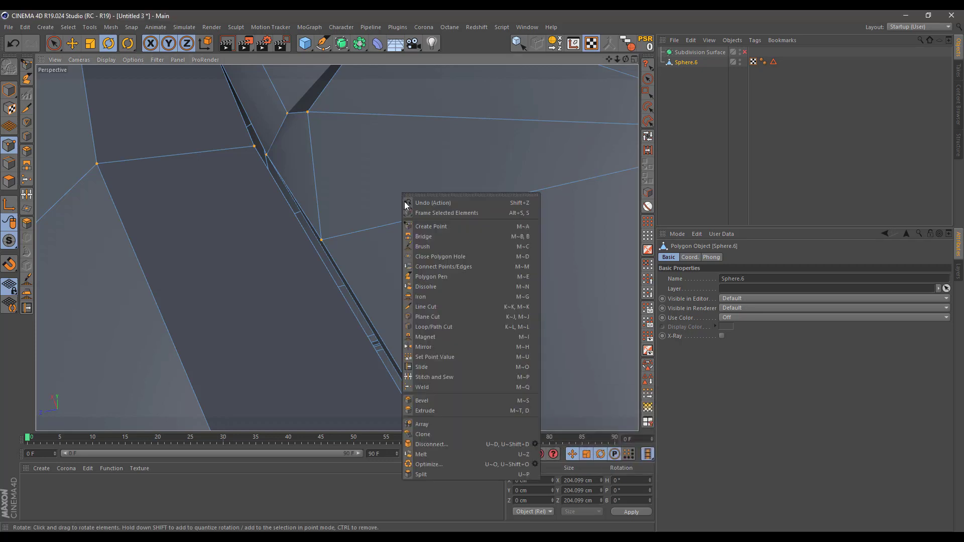
pyautogui.click(536, 463)
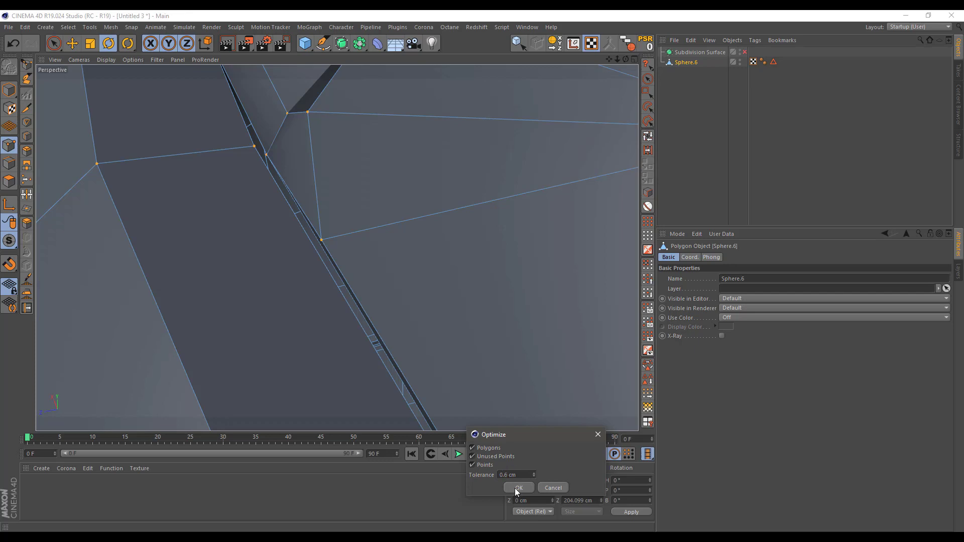
pyautogui.click(517, 488)
# Step: Optimize the ball's polygons, unused points and points with a tolerance of 0.5 cm
pyautogui.keyDown('alt'); pyautogui.moveTo(487, 343); pyautogui.dragTo(310, 278); pyautogui.keyUp('alt')
pyautogui.rightClick(309, 278)
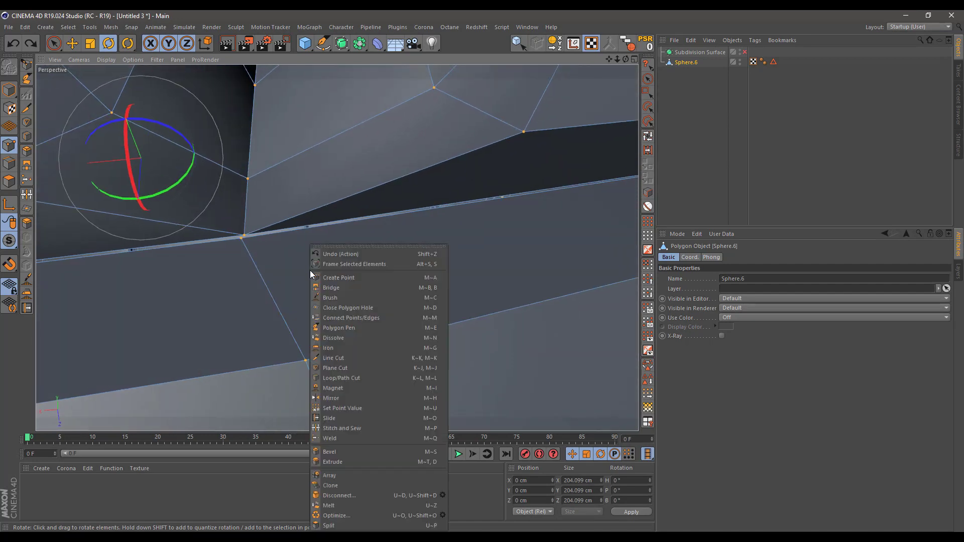
pyautogui.click(442, 516)
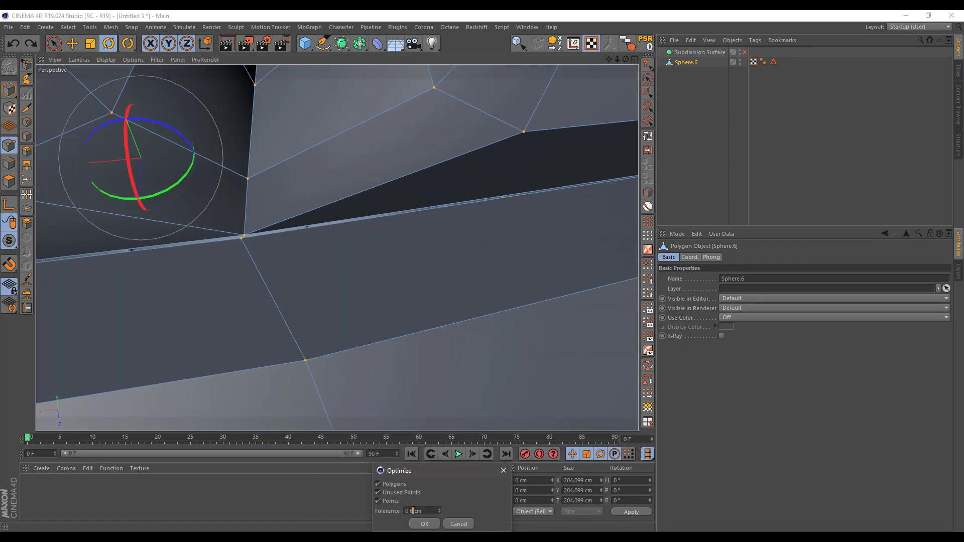
pyautogui.click(423, 524)
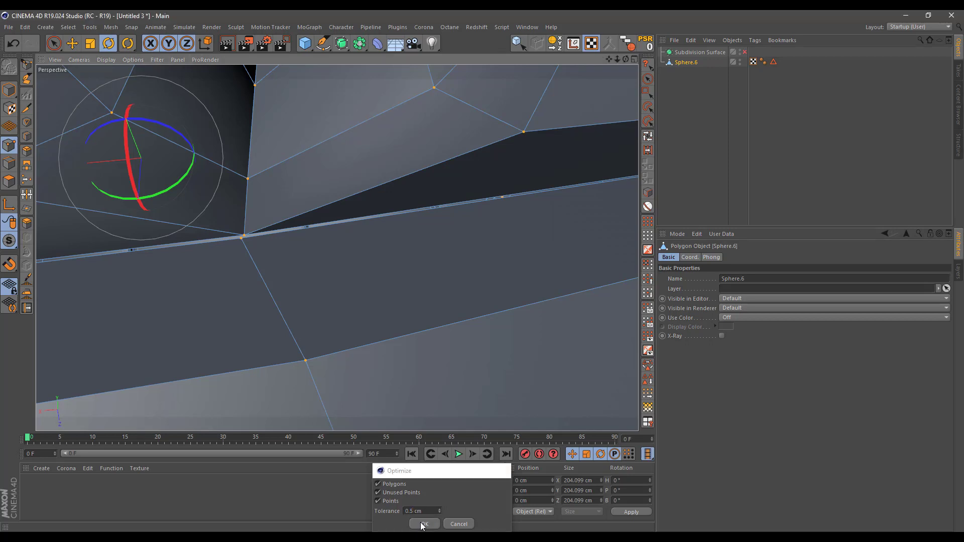
pyautogui.scroll(-5, 353, 276)
pyautogui.scroll(-5, 357, 278)
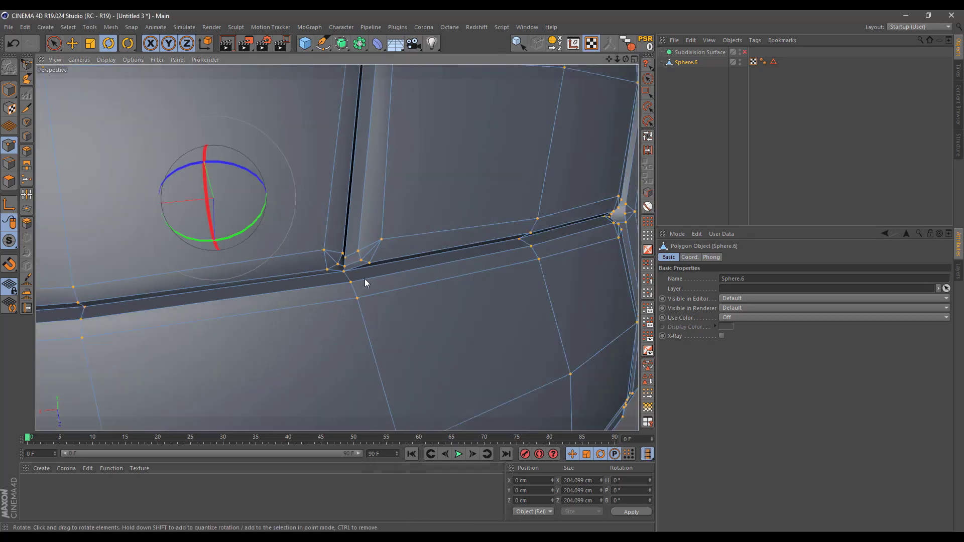
# Step: Place the connected ball mesh under the Subdivision Surface and enable the smoothing
pyautogui.click(681, 99)
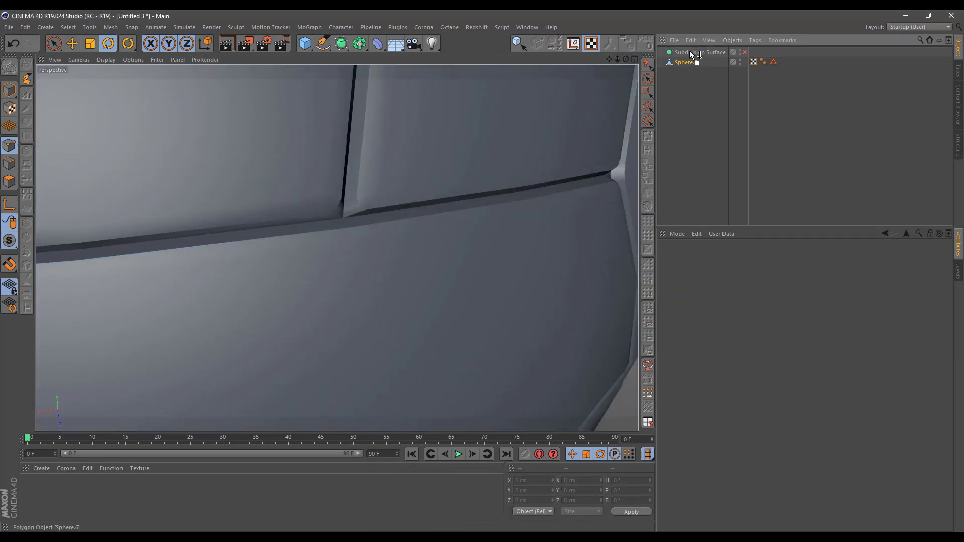
pyautogui.click(685, 62)
pyautogui.click(698, 91)
pyautogui.click(744, 52)
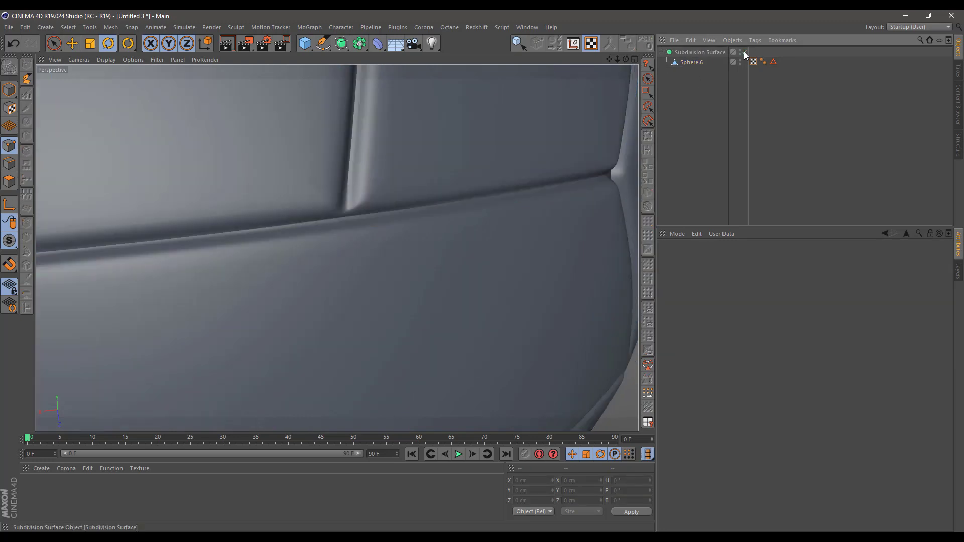
pyautogui.scroll(-5, 452, 201)
pyautogui.keyDown('alt'); pyautogui.moveTo(459, 173); pyautogui.dragTo(409, 172); pyautogui.keyUp('alt')
pyautogui.scroll(-4, 408, 174)
pyautogui.keyDown('alt'); pyautogui.moveTo(437, 212); pyautogui.dragTo(391, 192, button='middle'); pyautogui.keyUp('alt')
pyautogui.keyDown('alt'); pyautogui.moveTo(390, 192); pyautogui.dragTo(350, 191); pyautogui.keyUp('alt')
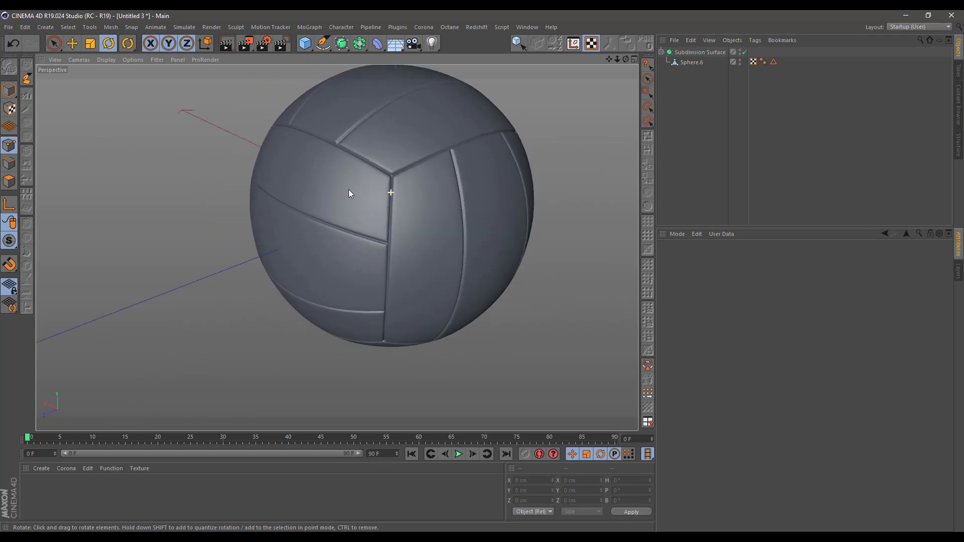
# Step: Select the Sphere.6 mesh, clear its point selection and switch to Live Selection
pyautogui.click(763, 62)
pyautogui.moveTo(455, 164)
pyautogui.keyDown('alt'); pyautogui.mouseDown()
pyautogui.moveTo(452, 173)
pyautogui.moveTo(469, 135)
pyautogui.moveTo(494, 133)
pyautogui.moveTo(455, 164)
pyautogui.mouseUp(); pyautogui.keyUp('alt')
pyautogui.keyDown('alt'); pyautogui.moveTo(454, 160); pyautogui.dragTo(499, 204, button='right'); pyautogui.keyUp('alt')
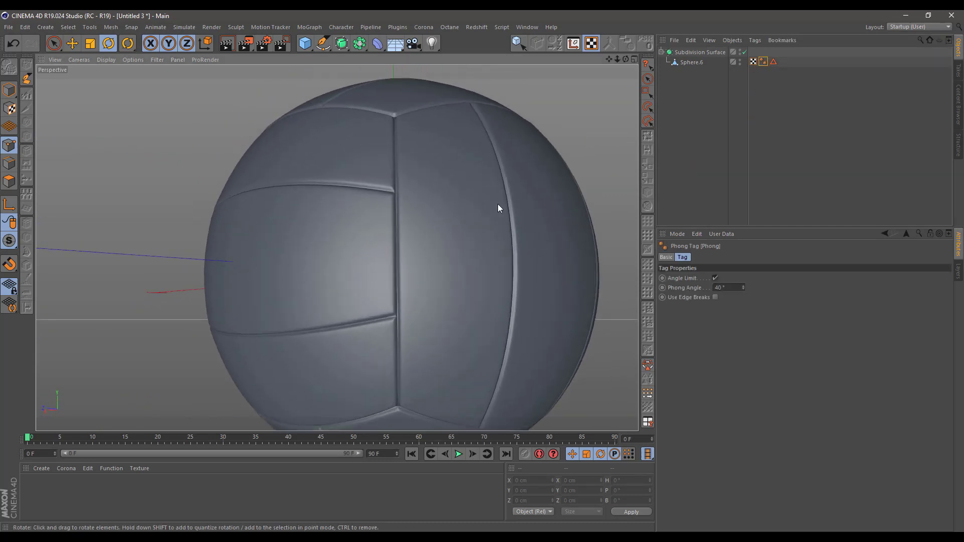
pyautogui.click(692, 62)
pyautogui.keyDown('alt'); pyautogui.moveTo(404, 121); pyautogui.dragTo(443, 158); pyautogui.keyUp('alt')
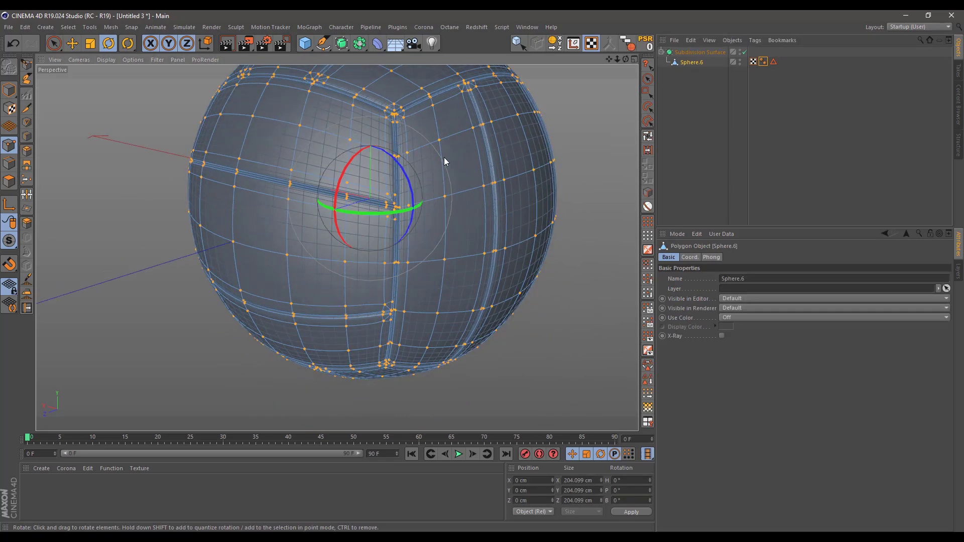
pyautogui.click(618, 130)
pyautogui.click(648, 78)
pyautogui.scroll(5, 372, 108)
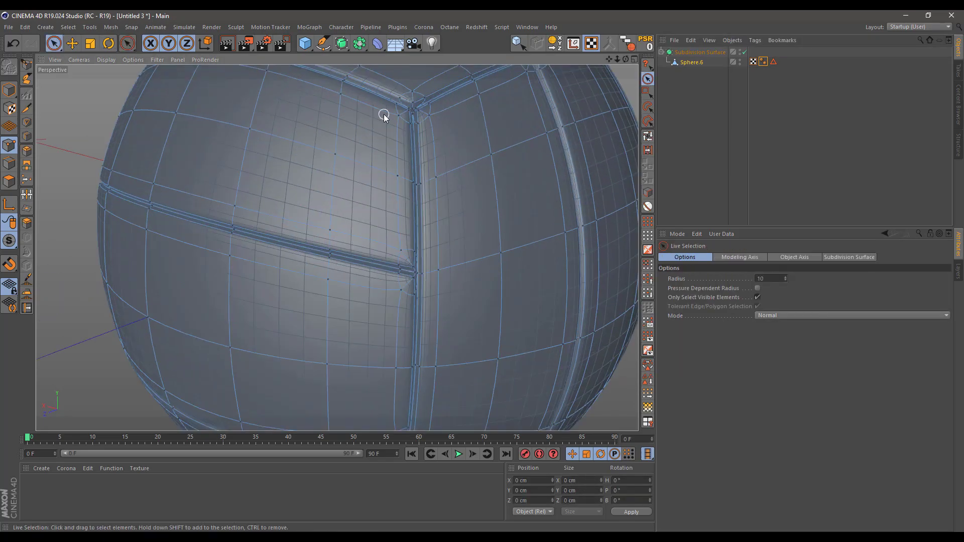
# Step: Weld the three loose points at their centre to close the seam corner on the −X, +Y, +Z side
pyautogui.keyDown('alt'); pyautogui.moveTo(383, 114); pyautogui.dragTo(335, 224, button='middle'); pyautogui.keyUp('alt')
pyautogui.scroll(10, 355, 217)
pyautogui.keyDown('alt'); pyautogui.moveTo(354, 223); pyautogui.dragTo(428, 108); pyautogui.keyUp('alt')
pyautogui.scroll(4, 375, 182)
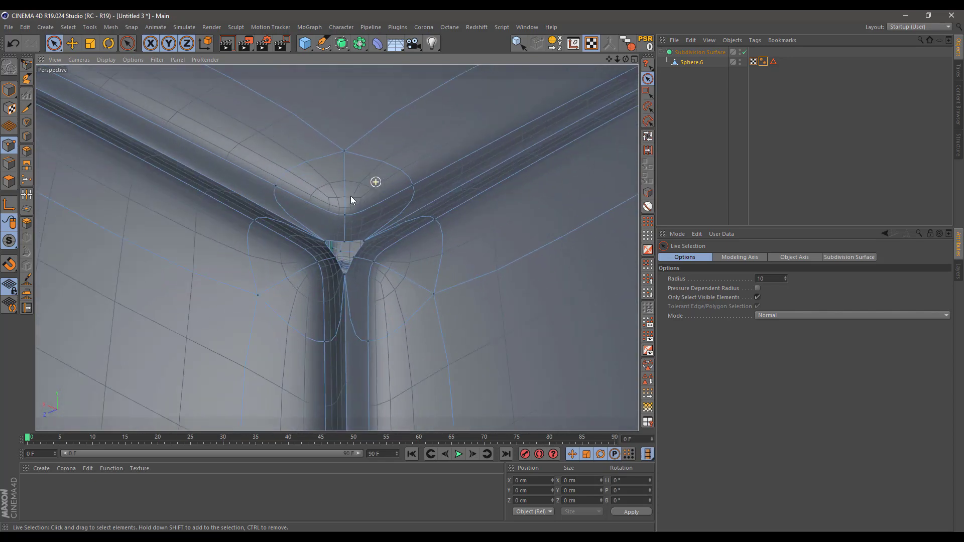
pyautogui.click(344, 245)
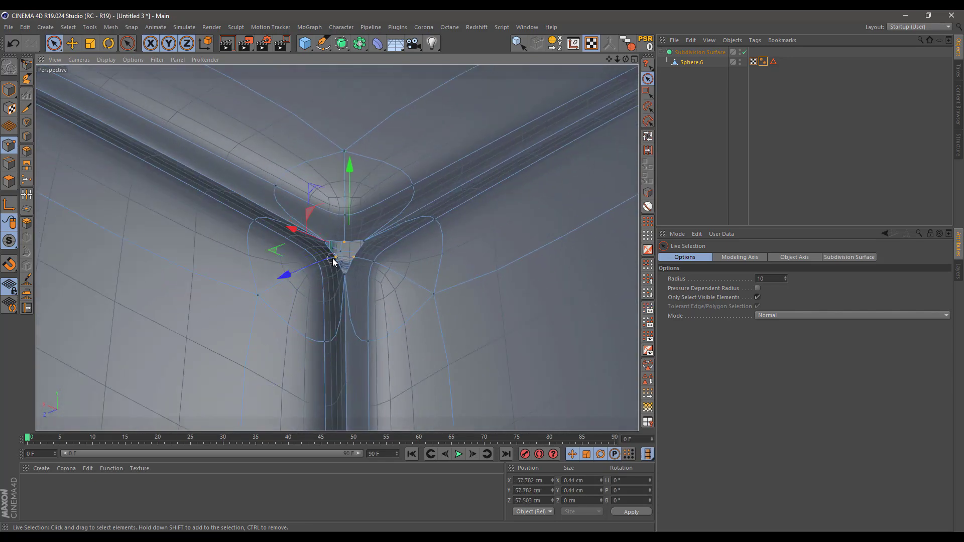
pyautogui.keyDown('alt'); pyautogui.moveTo(286, 250); pyautogui.dragTo(149, 216); pyautogui.keyUp('alt')
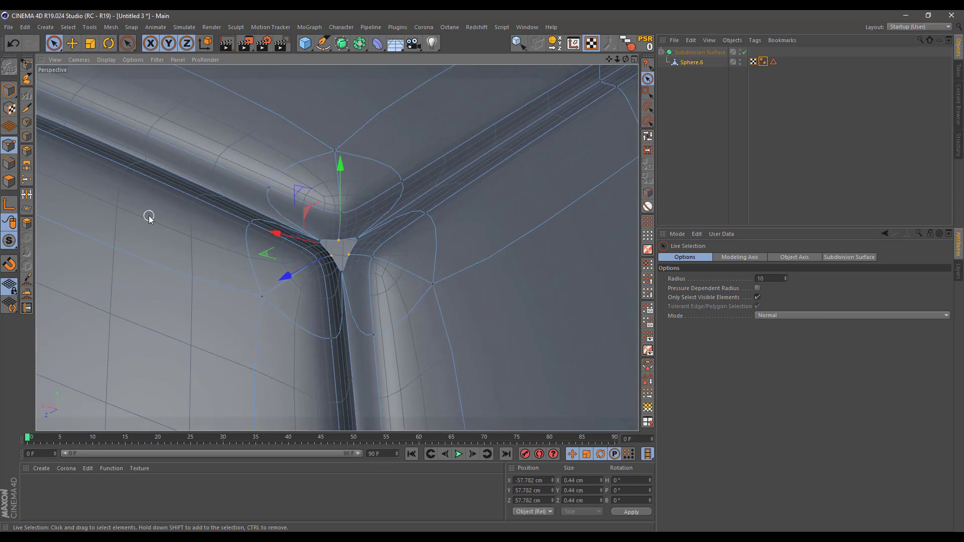
pyautogui.click(23, 181)
pyautogui.click(341, 253)
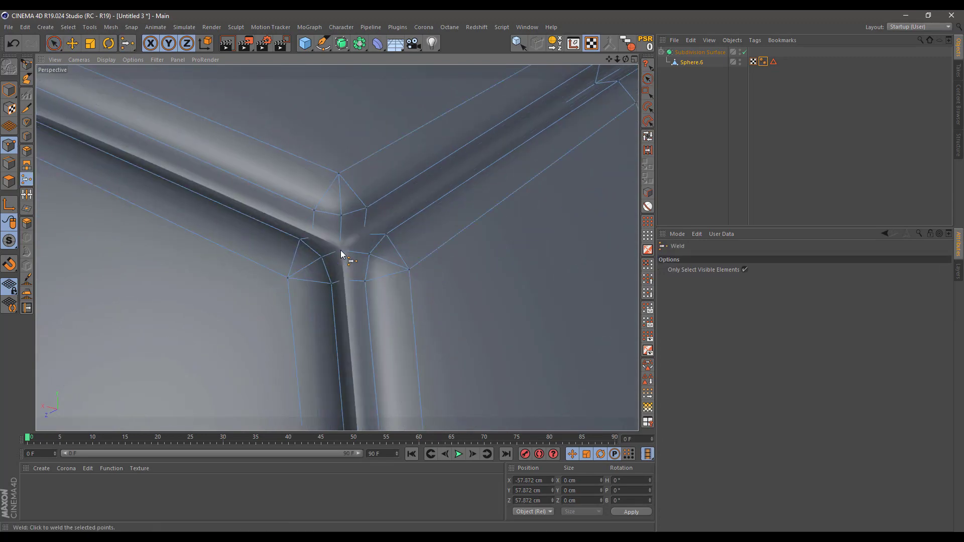
# Step: Weld the three loose points at their centre to close the seam corner on the −X, +Y, −Z side
pyautogui.press('space')
pyautogui.keyDown('alt'); pyautogui.moveTo(312, 252); pyautogui.dragTo(449, 246); pyautogui.keyUp('alt')
pyautogui.scroll(4, 453, 254)
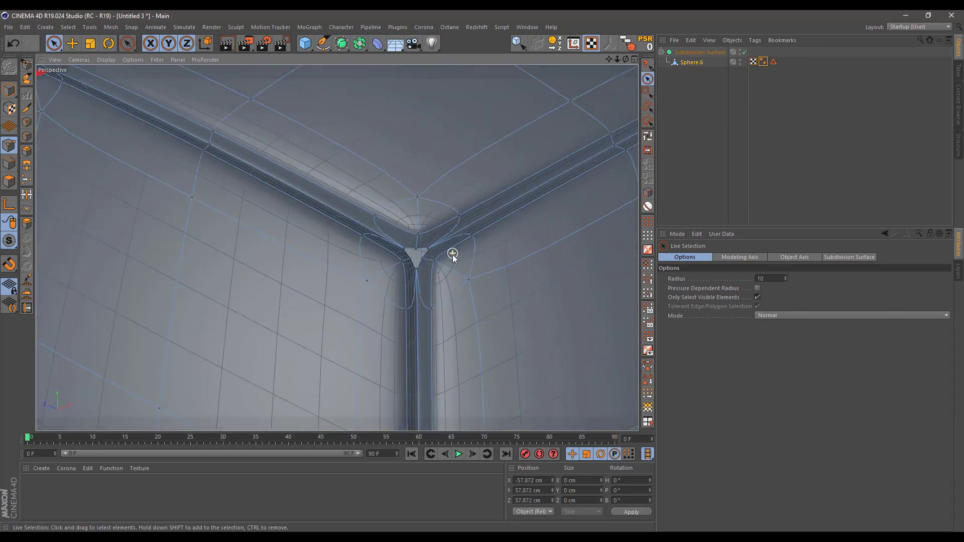
pyautogui.scroll(-2, 420, 256)
pyautogui.click(417, 256)
pyautogui.scroll(5, 417, 256)
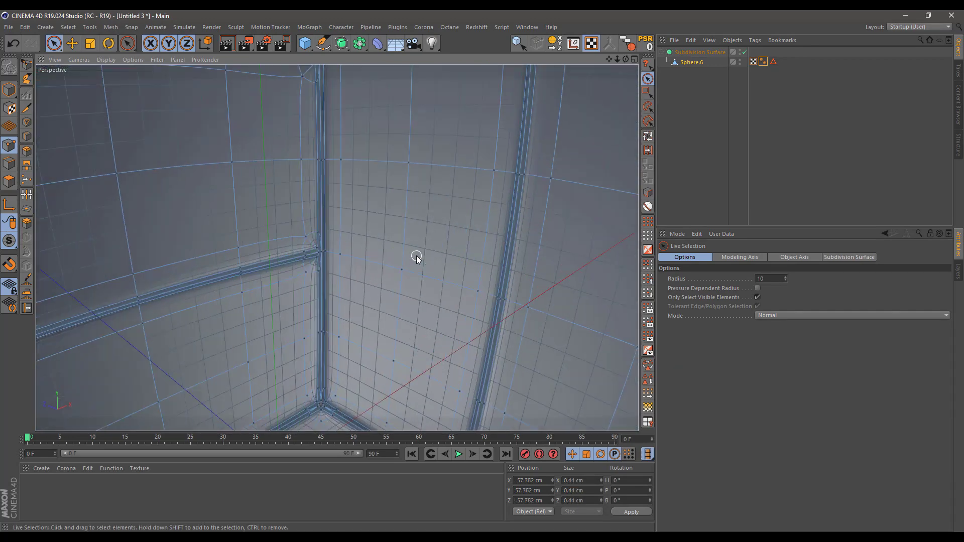
pyautogui.scroll(-3, 416, 256)
pyautogui.scroll(3, 417, 257)
pyautogui.press('m')
pyautogui.press('q')
pyautogui.click(418, 257)
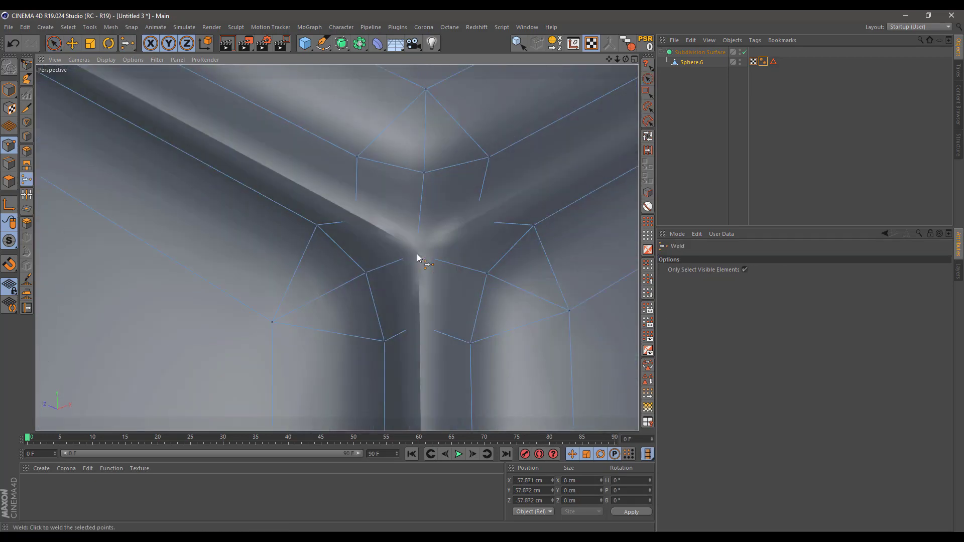
# Step: Weld the three loose points at their centre to close the seam corner on the +X, +Y, −Z side
pyautogui.scroll(-2, 378, 261)
pyautogui.scroll(-5, 376, 258)
pyautogui.keyDown('alt'); pyautogui.moveTo(525, 195); pyautogui.dragTo(218, 246, button='middle'); pyautogui.keyUp('alt')
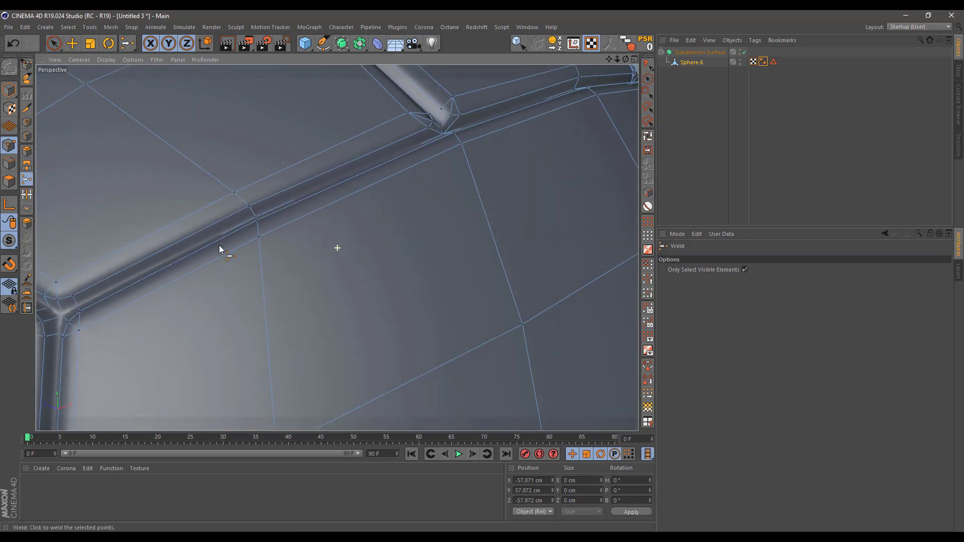
pyautogui.keyDown('alt'); pyautogui.moveTo(455, 182); pyautogui.dragTo(254, 266, button='middle'); pyautogui.keyUp('alt')
pyautogui.keyDown('alt'); pyautogui.moveTo(254, 266); pyautogui.dragTo(221, 271); pyautogui.keyUp('alt')
pyautogui.keyDown('alt'); pyautogui.moveTo(443, 185); pyautogui.dragTo(171, 206); pyautogui.keyUp('alt')
pyautogui.keyDown('alt'); pyautogui.moveTo(540, 201); pyautogui.dragTo(181, 197); pyautogui.keyUp('alt')
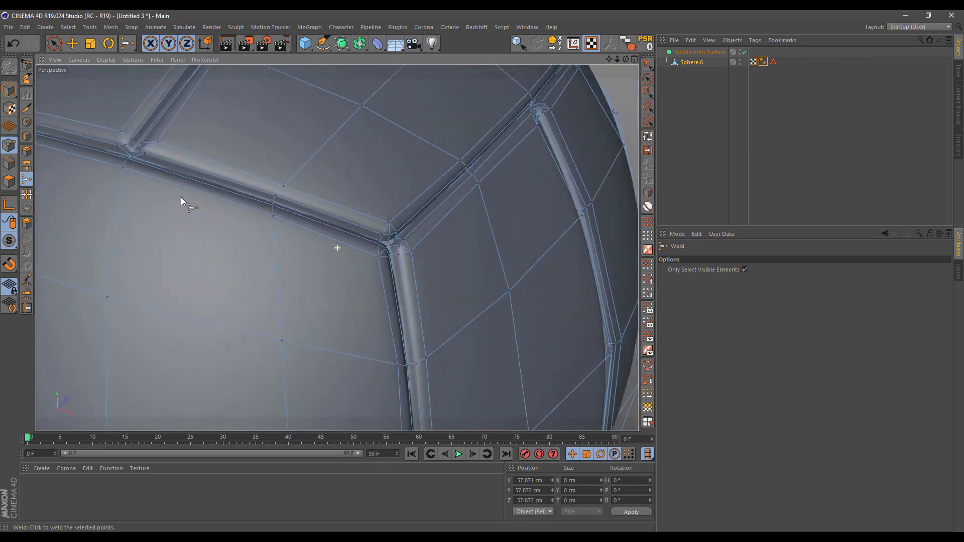
pyautogui.keyDown('alt'); pyautogui.moveTo(379, 229); pyautogui.dragTo(271, 236, button='middle'); pyautogui.keyUp('alt')
pyautogui.scroll(3, 269, 243)
pyautogui.press('space')
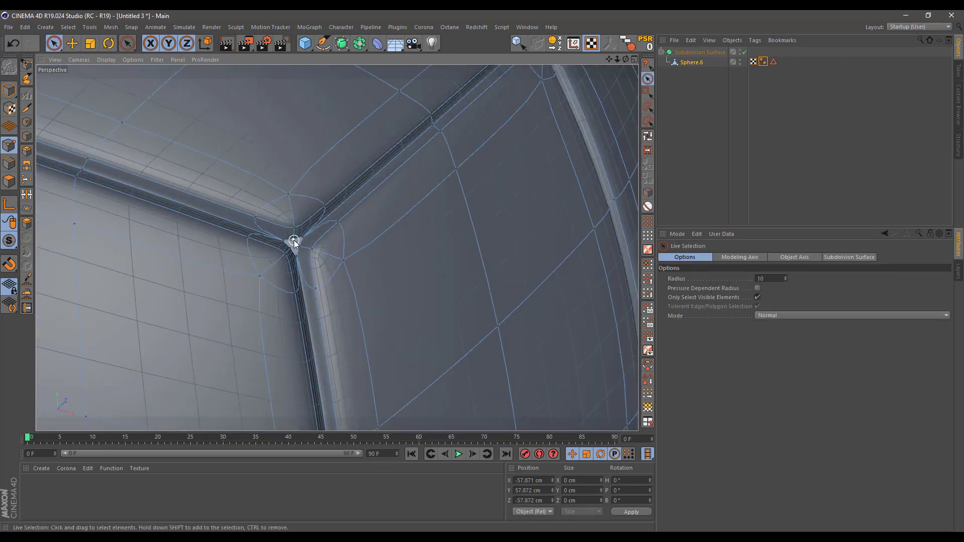
pyautogui.click(298, 248)
pyautogui.press('space')
pyautogui.scroll(5, 296, 247)
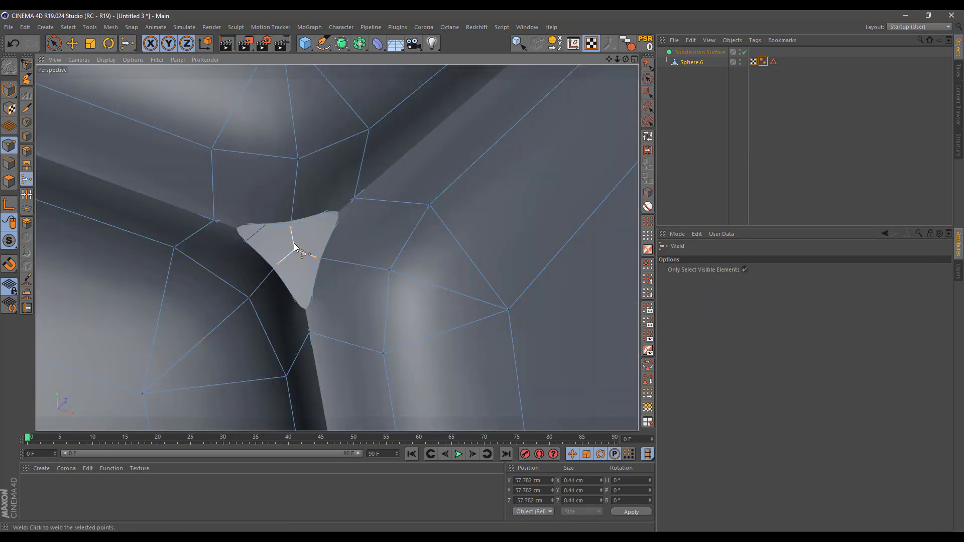
pyautogui.click(295, 251)
# Step: Weld the three loose points at their centre to close the last upper seam corner, on the +X, +Y, +Z side
pyautogui.scroll(-5, 296, 252)
pyautogui.press('space')
pyautogui.keyDown('alt'); pyautogui.moveTo(296, 249); pyautogui.dragTo(336, 207); pyautogui.keyUp('alt')
pyautogui.scroll(5, 354, 201)
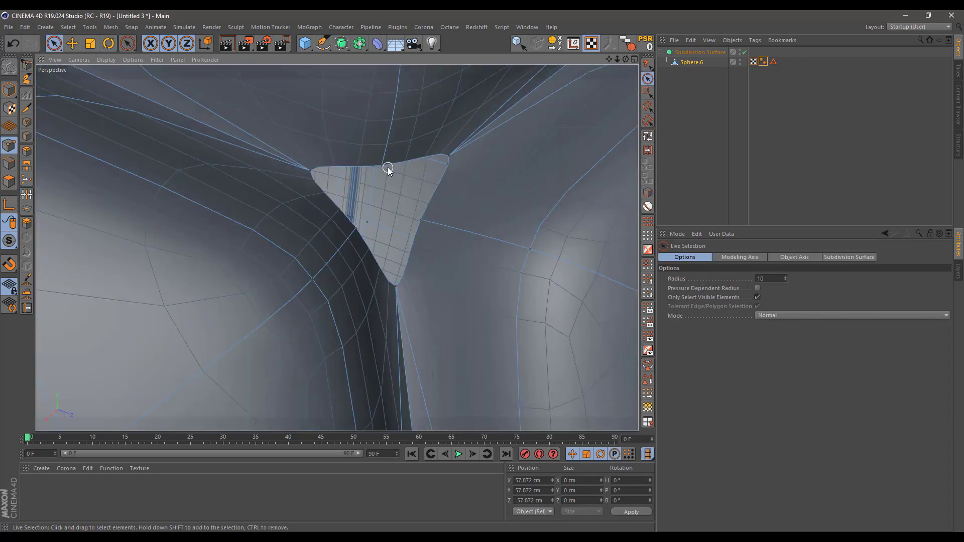
pyautogui.moveTo(457, 161); pyautogui.dragTo(450, 154)
pyautogui.hotkey('ctrl', 'z')
pyautogui.press('m')
pyautogui.press('q')
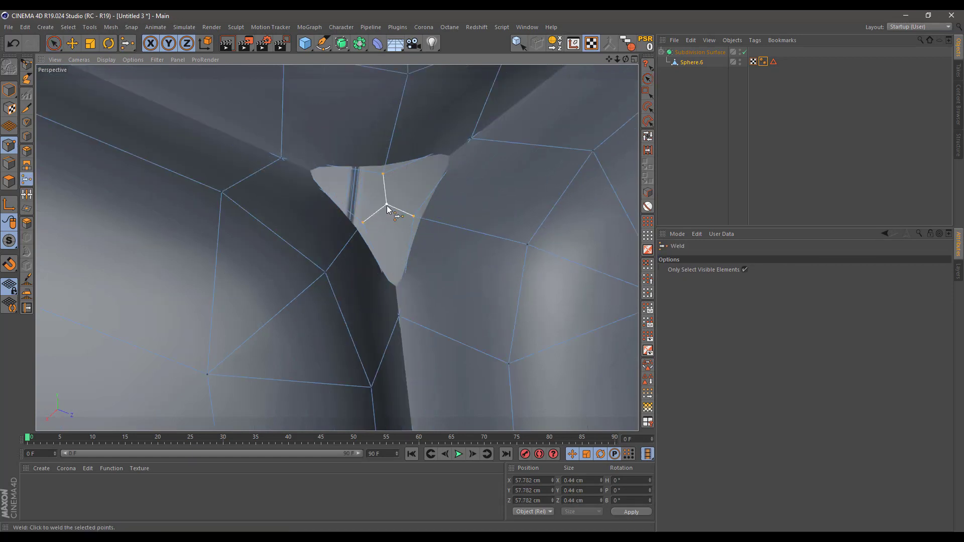
pyautogui.click(387, 207)
# Step: Deselect the mesh and examine the smoothed ball's lower half for seam corners that are still open
pyautogui.scroll(-10, 388, 211)
pyautogui.press('space')
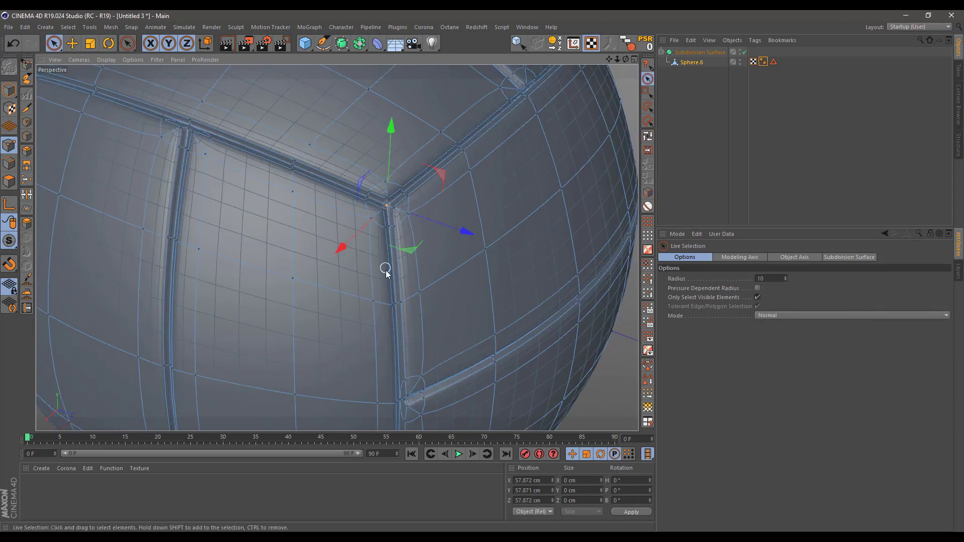
pyautogui.keyDown('alt'); pyautogui.moveTo(386, 271); pyautogui.dragTo(381, 170, button='middle'); pyautogui.keyUp('alt')
pyautogui.click(698, 103)
pyautogui.scroll(-5, 421, 232)
pyautogui.keyDown('alt'); pyautogui.moveTo(382, 311); pyautogui.dragTo(373, 201); pyautogui.keyUp('alt')
pyautogui.keyDown('alt'); pyautogui.moveTo(381, 327); pyautogui.dragTo(354, 135, button='middle'); pyautogui.keyUp('alt')
pyautogui.scroll(8, 361, 276)
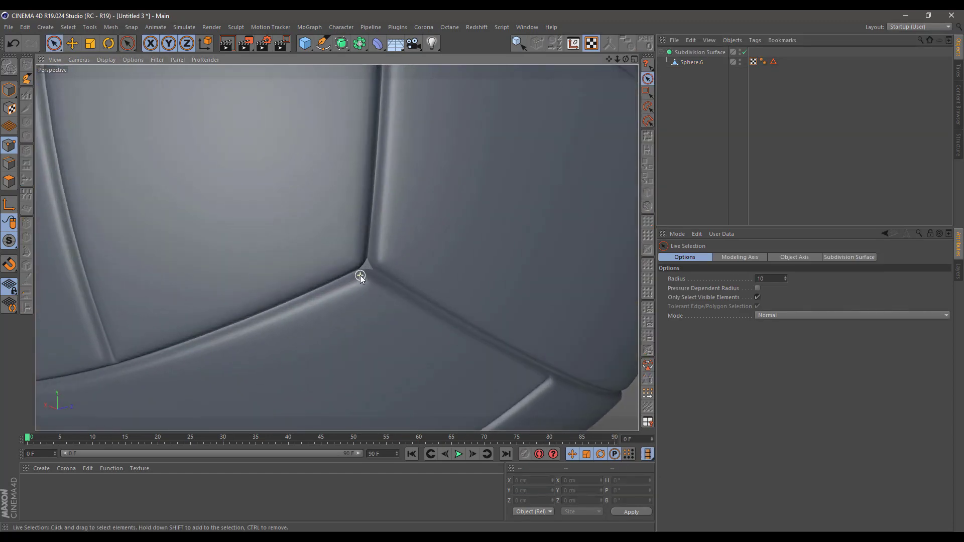
pyautogui.scroll(2, 360, 275)
# Step: Reselect Sphere.6 and weld the three loose points at the lower seam corner on the +X, −Y, +Z side to their centre
pyautogui.click(691, 62)
pyautogui.click(370, 259)
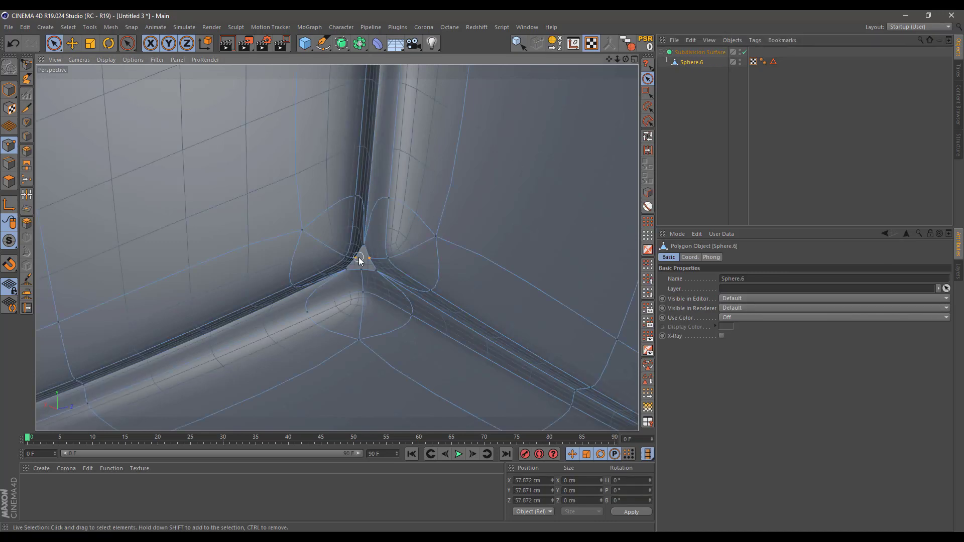
pyautogui.press('m')
pyautogui.press('q')
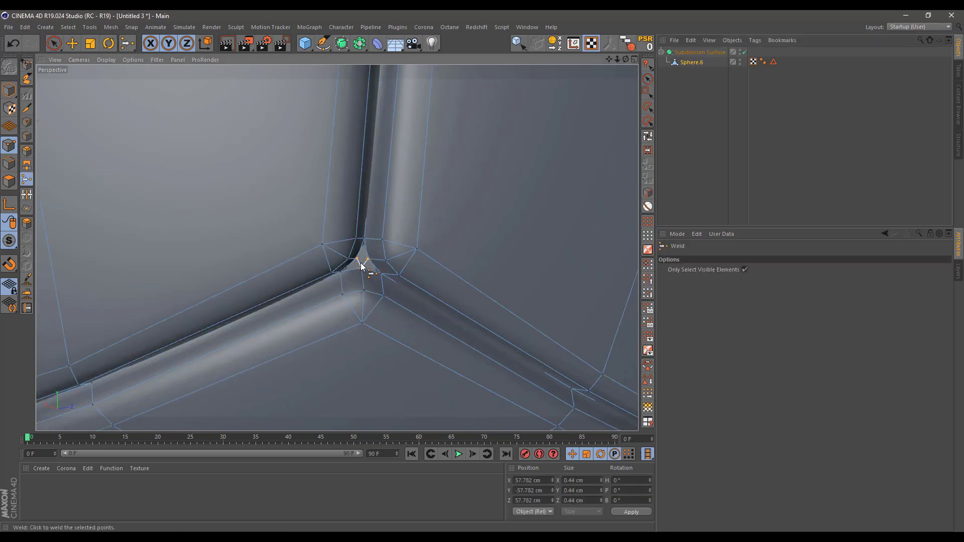
pyautogui.click(363, 264)
# Step: Weld the three loose points at their centre to close the lower seam corner on the +X, −Y, −Z side
pyautogui.scroll(-3, 393, 259)
pyautogui.press('space')
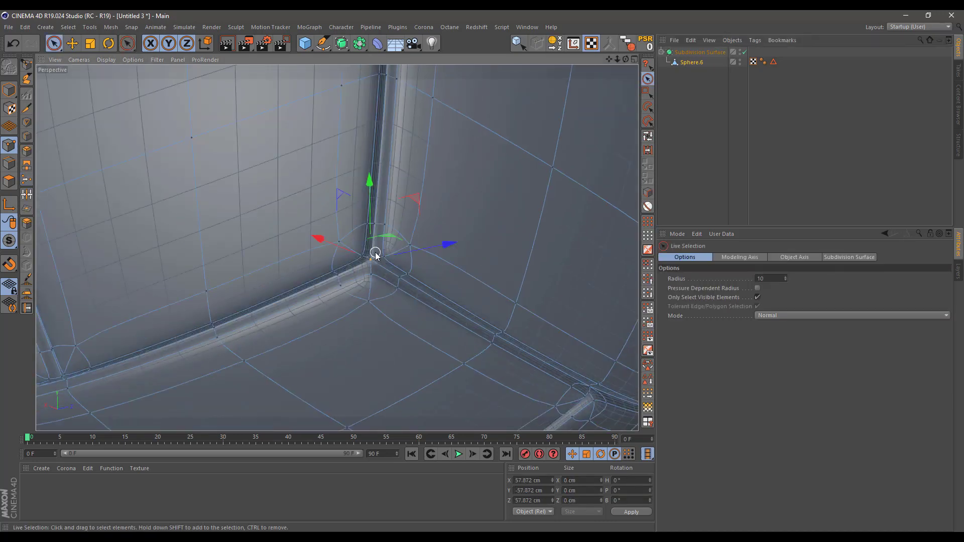
pyautogui.keyDown('alt'); pyautogui.moveTo(185, 279); pyautogui.dragTo(283, 191); pyautogui.keyUp('alt')
pyautogui.press('space')
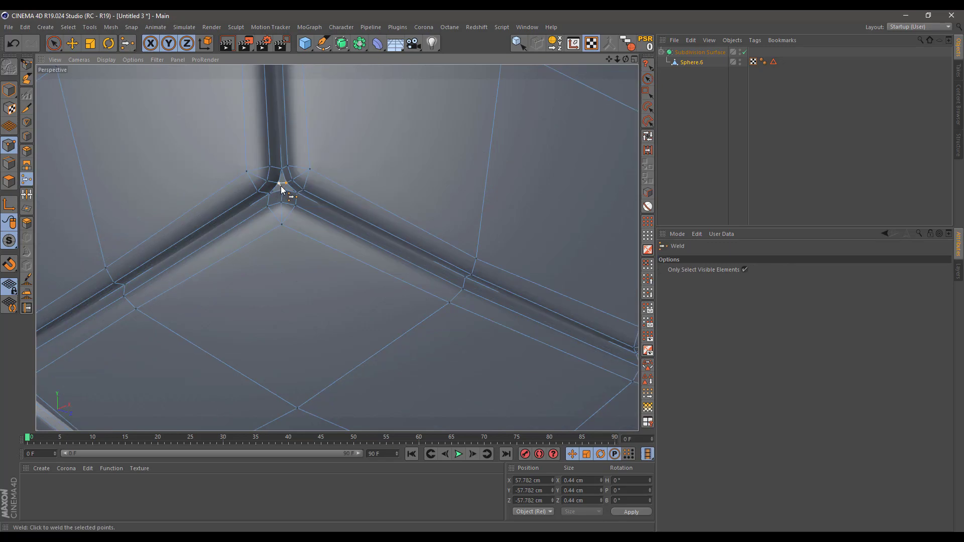
pyautogui.scroll(3, 284, 188)
pyautogui.click(284, 187)
# Step: Weld the three loose points at their centre to close the lower seam corner on the −X, −Y, −Z side
pyautogui.scroll(-3, 285, 190)
pyautogui.press('space')
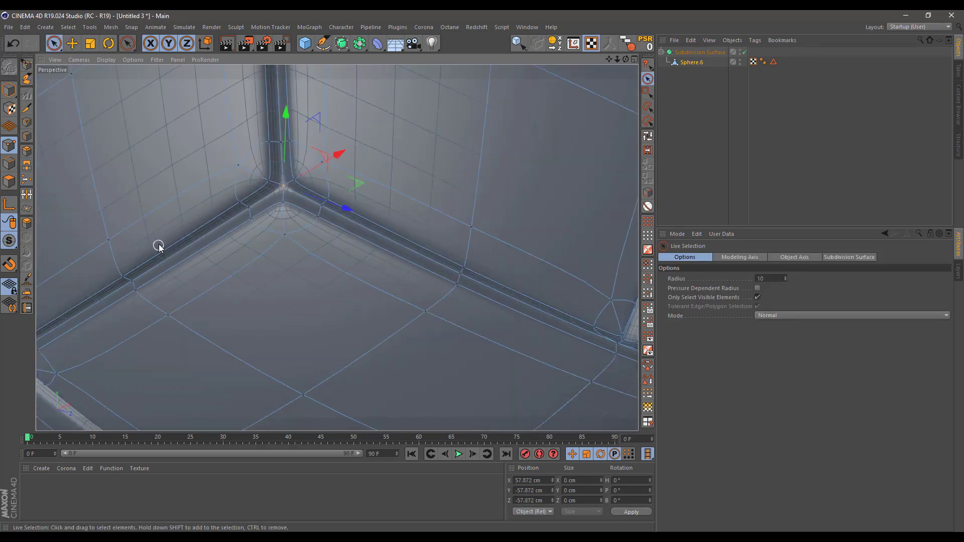
pyautogui.keyDown('alt'); pyautogui.moveTo(157, 246); pyautogui.dragTo(384, 243); pyautogui.keyUp('alt')
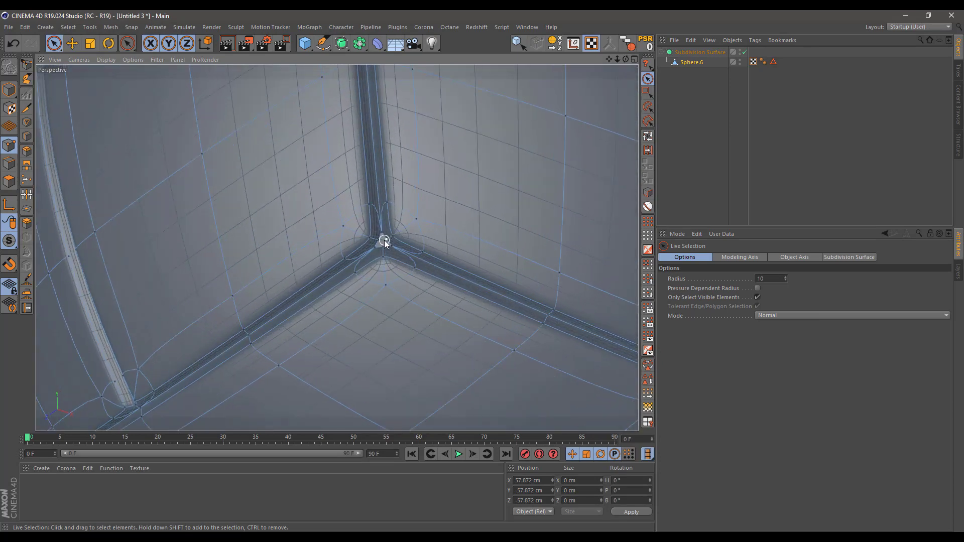
pyautogui.click(383, 248)
pyautogui.scroll(3, 382, 245)
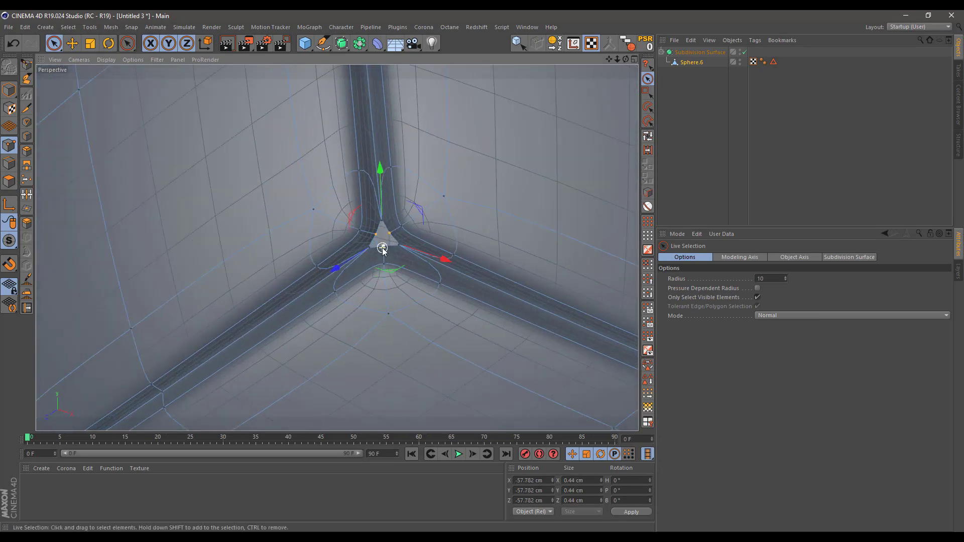
pyautogui.press('space')
pyautogui.scroll(3, 385, 242)
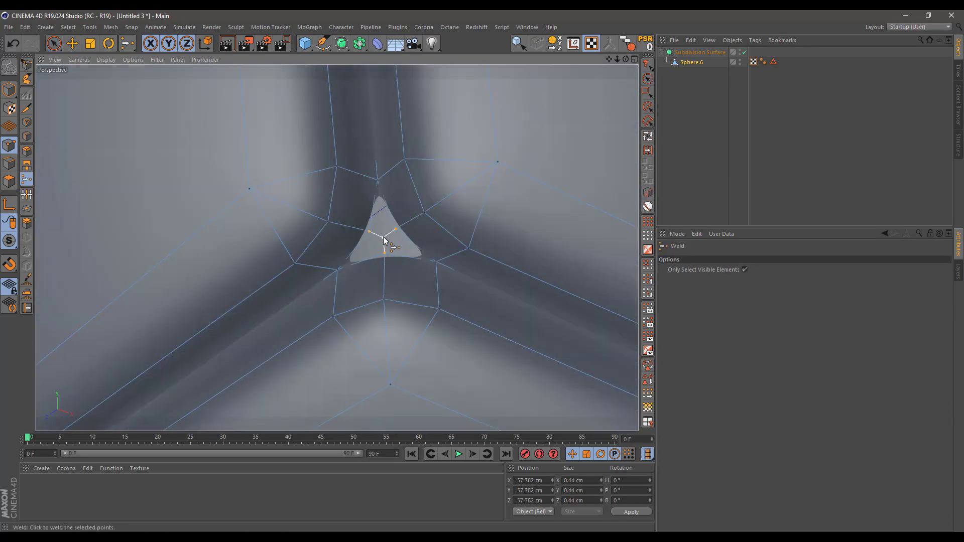
pyautogui.click(384, 238)
# Step: Select all three loose points at the lower seam corner on the −X, −Y, +Z side and weld them at their centre
pyautogui.press('space')
pyautogui.scroll(-5, 383, 239)
pyautogui.keyDown('alt'); pyautogui.moveTo(205, 282); pyautogui.dragTo(394, 159, button='middle'); pyautogui.keyUp('alt')
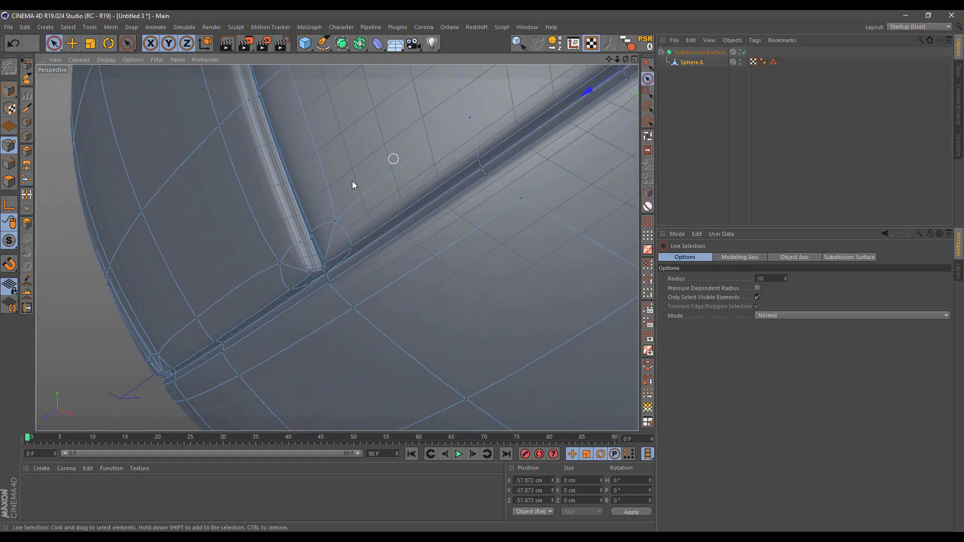
pyautogui.moveTo(144, 274)
pyautogui.keyDown('alt'); pyautogui.mouseDown()
pyautogui.moveTo(262, 284)
pyautogui.moveTo(138, 282)
pyautogui.moveTo(522, 271)
pyautogui.mouseUp(); pyautogui.keyUp('alt')
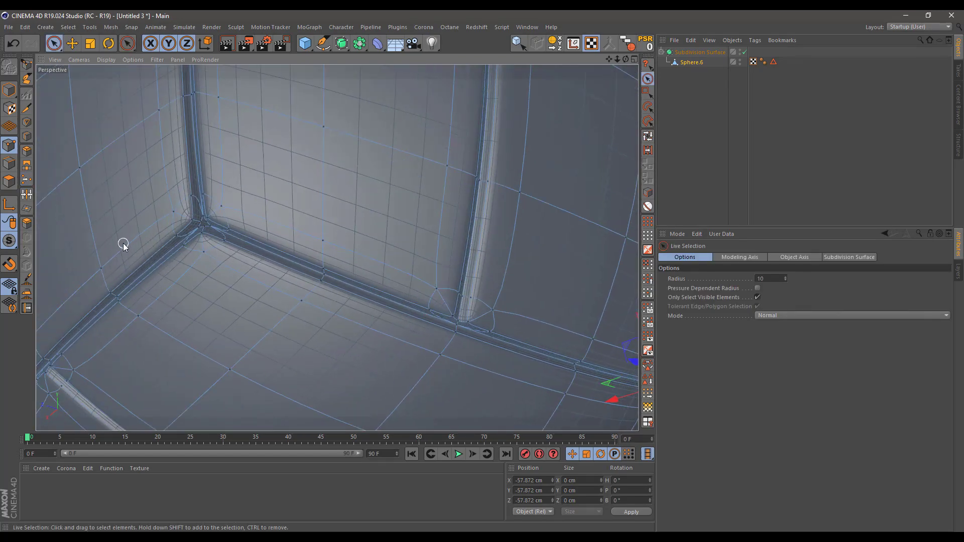
pyautogui.scroll(4, 124, 244)
pyautogui.keyDown('alt'); pyautogui.moveTo(188, 238); pyautogui.dragTo(297, 248, button='middle'); pyautogui.keyUp('alt')
pyautogui.scroll(3, 331, 227)
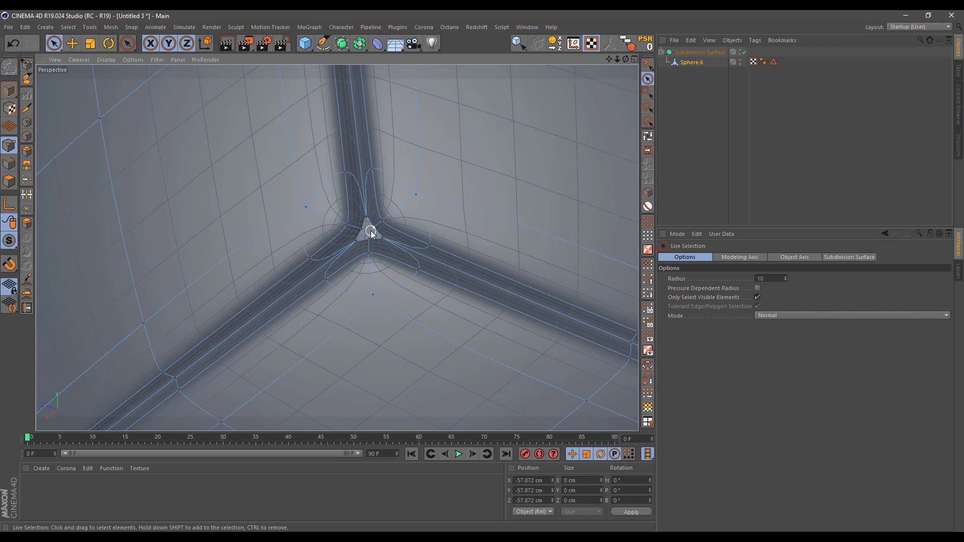
pyautogui.press('space')
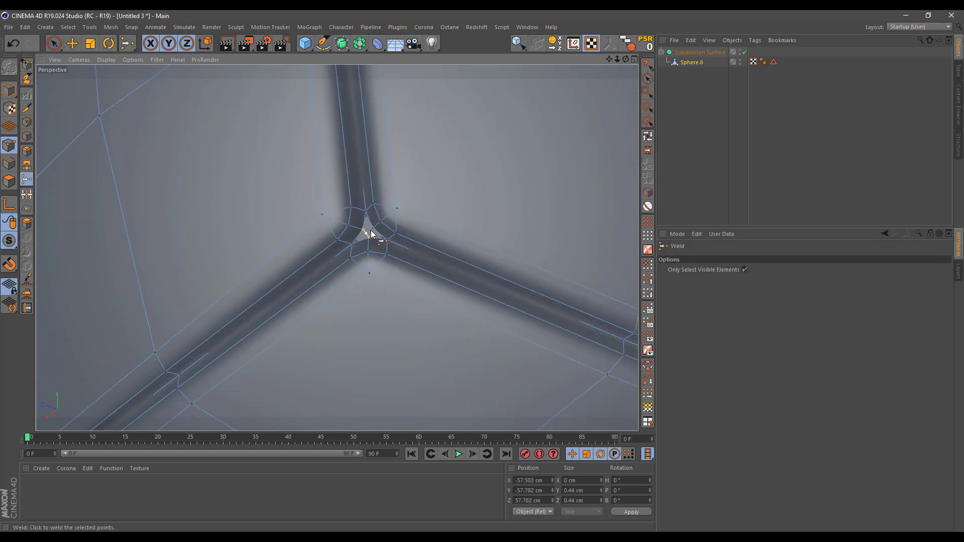
pyautogui.press('space')
pyautogui.keyDown('shift'); pyautogui.click(372, 229); pyautogui.keyUp('shift')
pyautogui.press('space')
pyautogui.scroll(4, 368, 233)
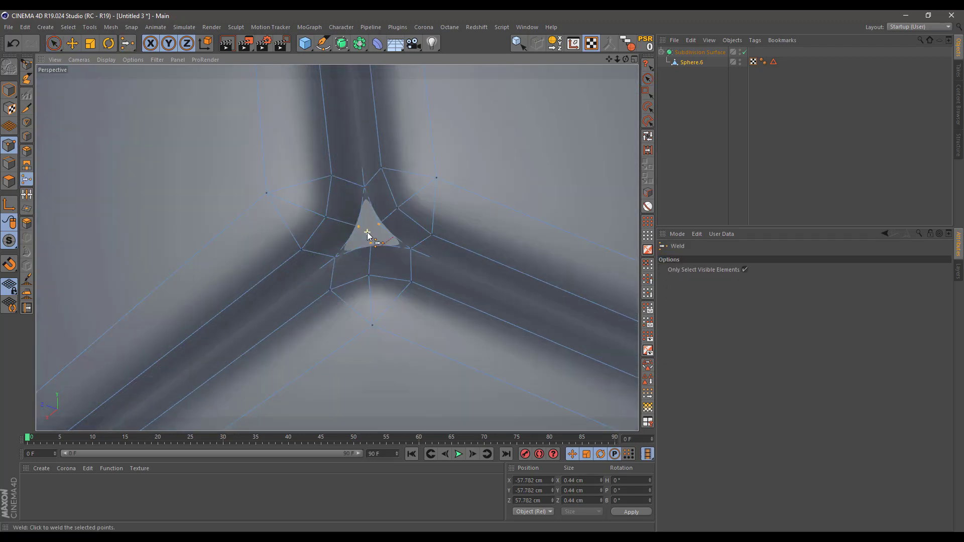
pyautogui.click(368, 235)
# Step: Deselect the mesh and inspect the smoothed ball's seams and welded corners
pyautogui.scroll(-5, 369, 233)
pyautogui.press('space')
pyautogui.scroll(-2, 336, 255)
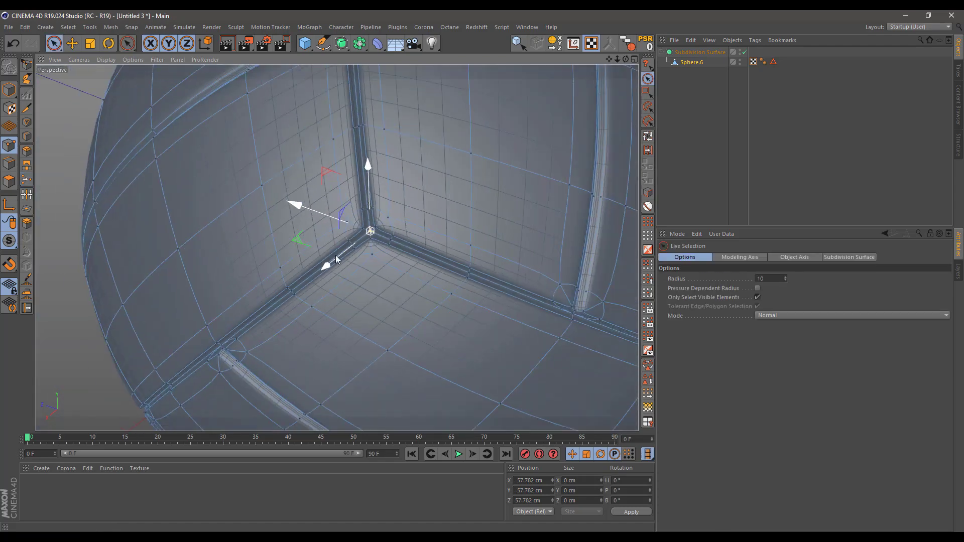
pyautogui.keyDown('alt'); pyautogui.moveTo(336, 255); pyautogui.dragTo(424, 270); pyautogui.keyUp('alt')
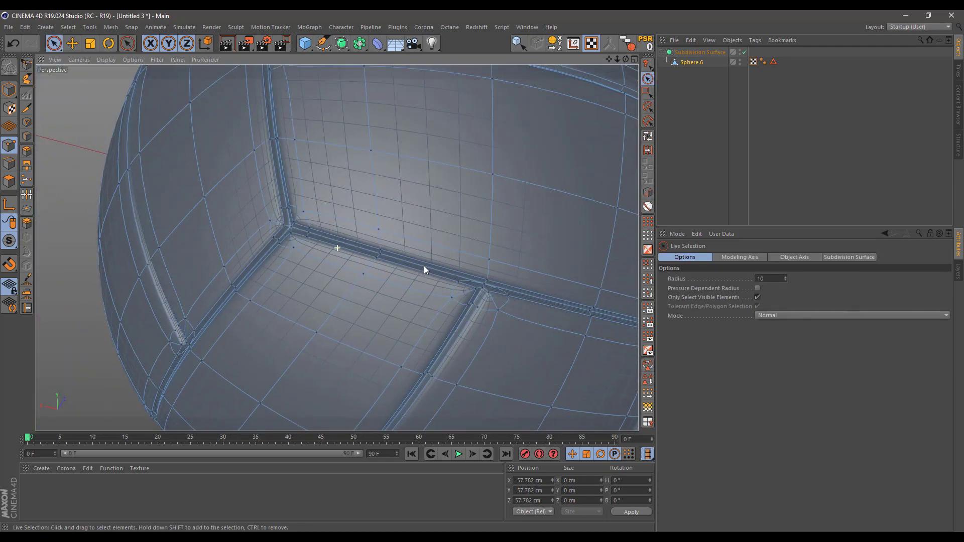
pyautogui.keyDown('alt'); pyautogui.moveTo(297, 254); pyautogui.dragTo(338, 243); pyautogui.keyUp('alt')
pyautogui.click(691, 140)
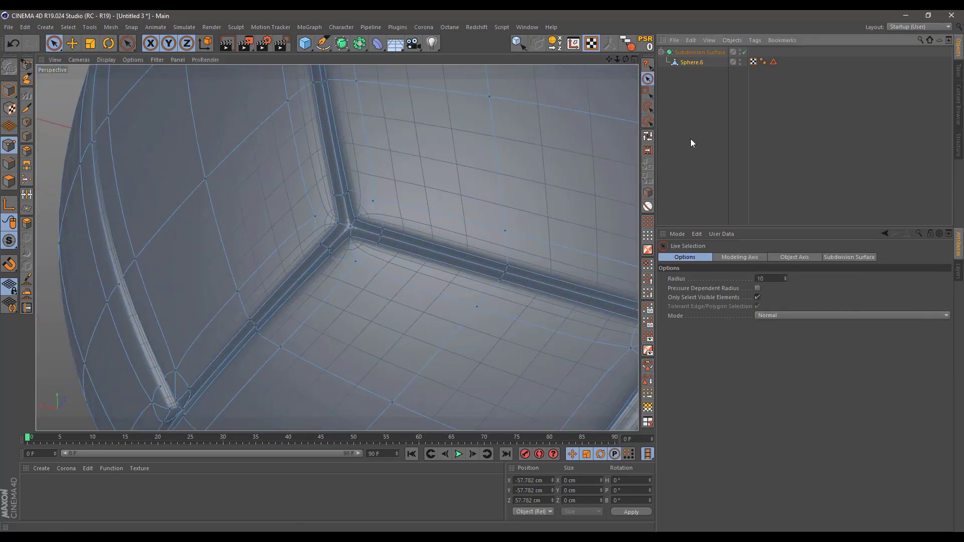
pyautogui.scroll(3, 463, 222)
pyautogui.scroll(-6, 463, 221)
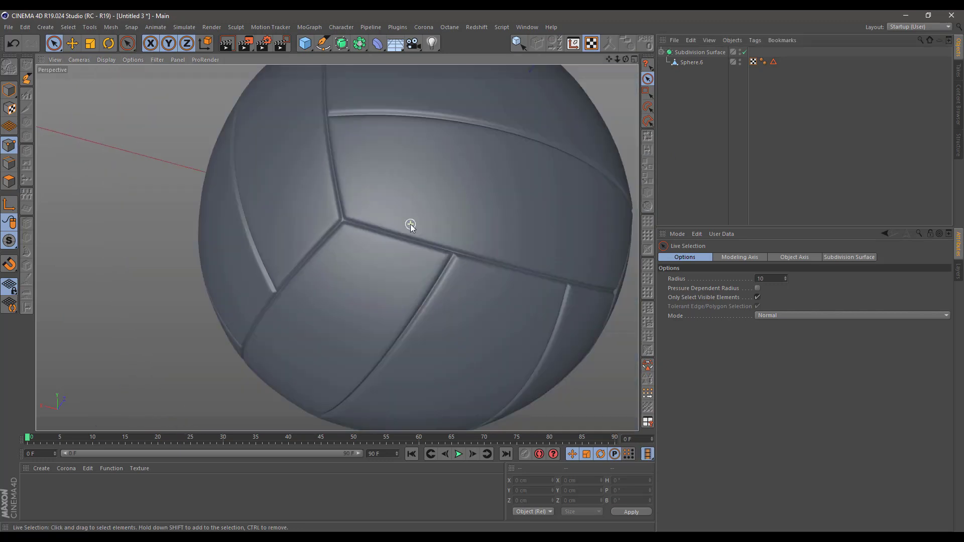
# Step: Select the ball mesh for polygon editing and clear its existing seam polygon selection
pyautogui.keyDown('alt'); pyautogui.moveTo(409, 193); pyautogui.dragTo(340, 222); pyautogui.keyUp('alt')
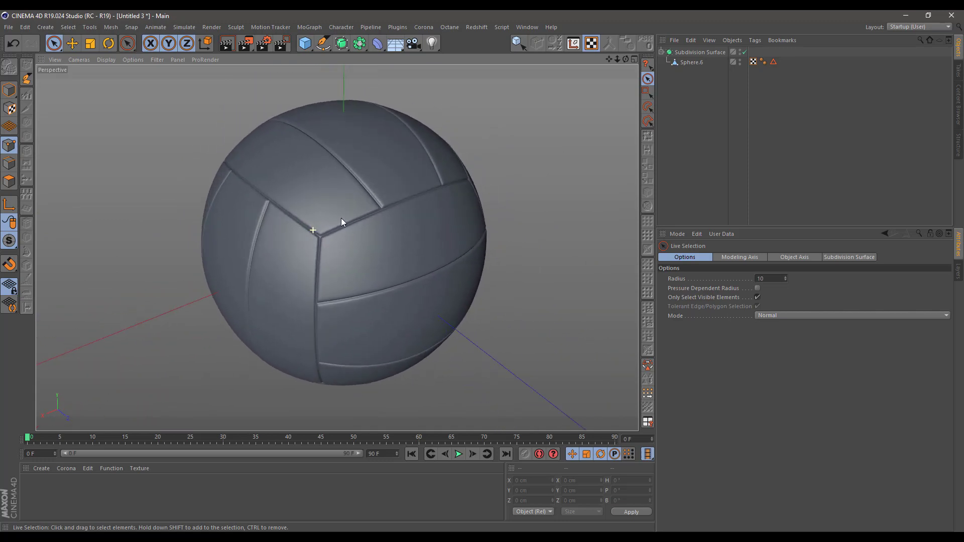
pyautogui.click(692, 62)
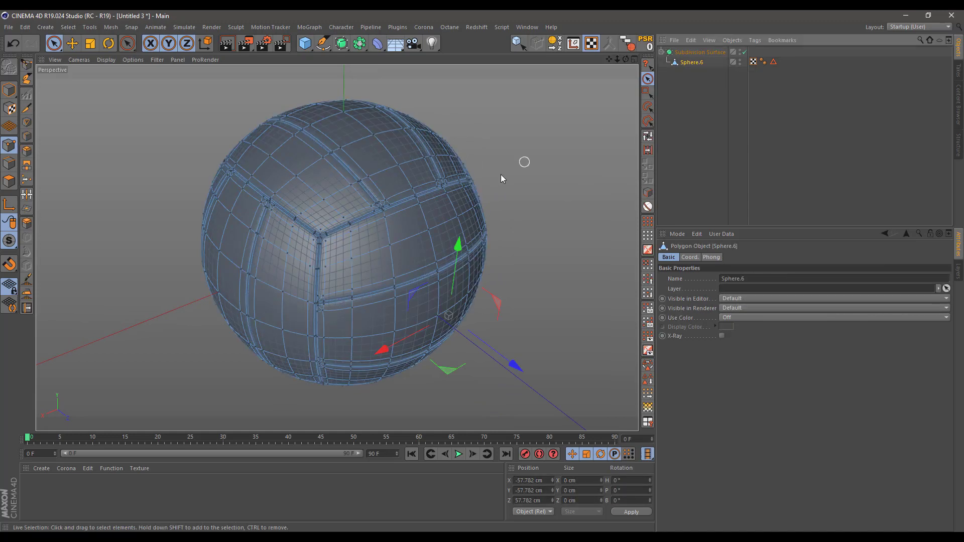
pyautogui.keyDown('alt'); pyautogui.moveTo(308, 241); pyautogui.dragTo(318, 219); pyautogui.keyUp('alt')
pyautogui.click(9, 181)
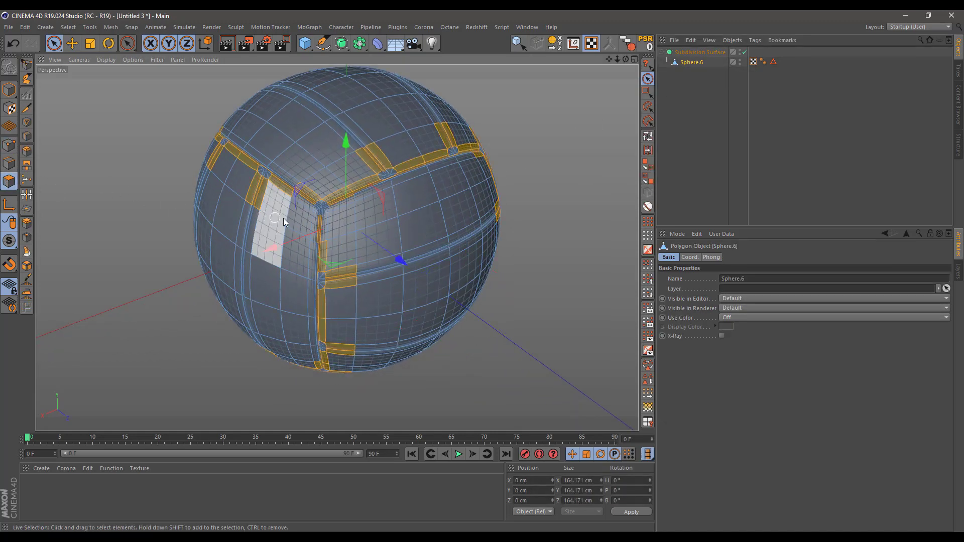
pyautogui.click(583, 156)
# Step: Select the polygons of all three strips on the ball's +Z side, leaving out the seams
pyautogui.moveTo(345, 233)
pyautogui.mouseDown()
pyautogui.moveTo(470, 192)
pyautogui.moveTo(378, 197)
pyautogui.moveTo(475, 190)
pyautogui.moveTo(517, 199)
pyautogui.moveTo(511, 211)
pyautogui.moveTo(475, 188)
pyautogui.moveTo(471, 165)
pyautogui.mouseUp()
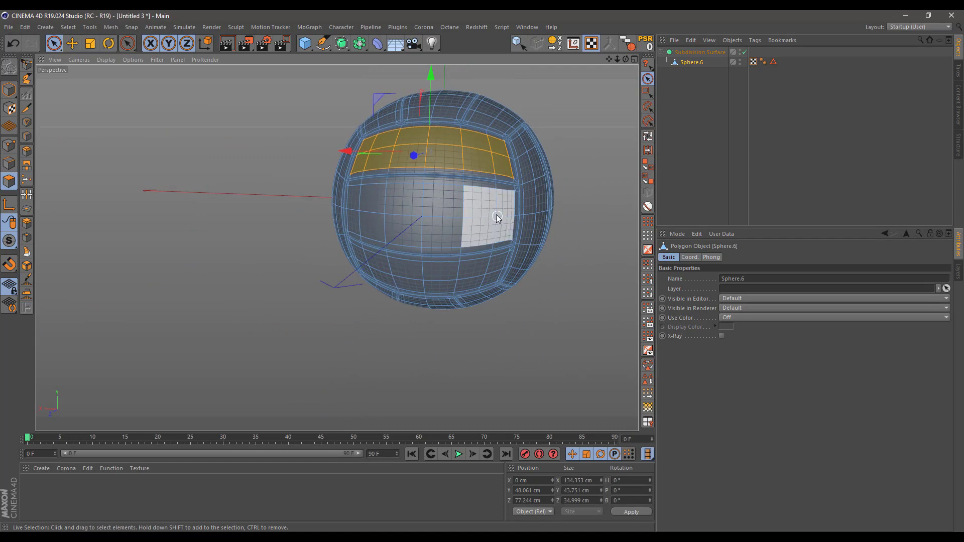
pyautogui.moveTo(497, 215); pyautogui.dragTo(362, 215)
pyautogui.moveTo(381, 267)
pyautogui.keyDown('alt'); pyautogui.mouseDown()
pyautogui.moveTo(406, 224)
pyautogui.moveTo(366, 273)
pyautogui.mouseUp(); pyautogui.keyUp('alt')
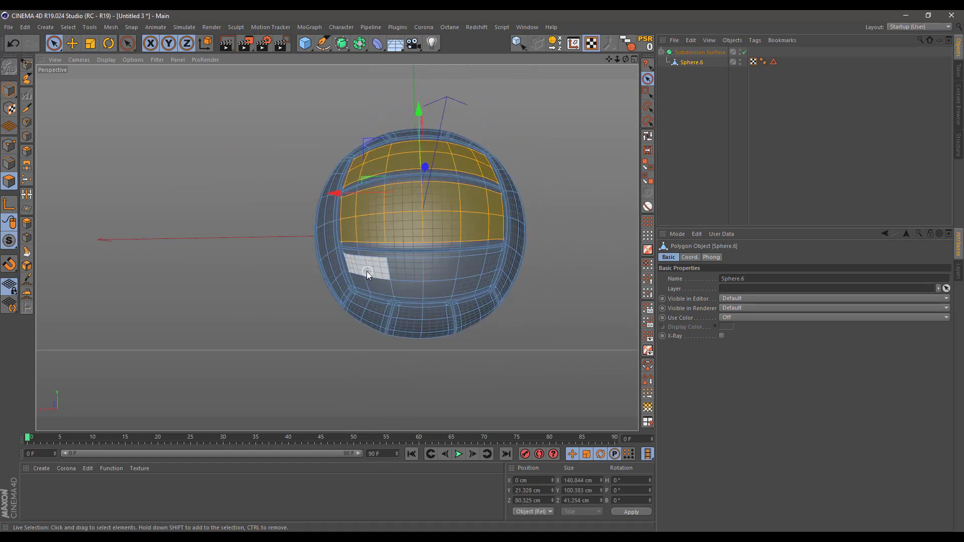
pyautogui.moveTo(481, 271); pyautogui.dragTo(402, 279)
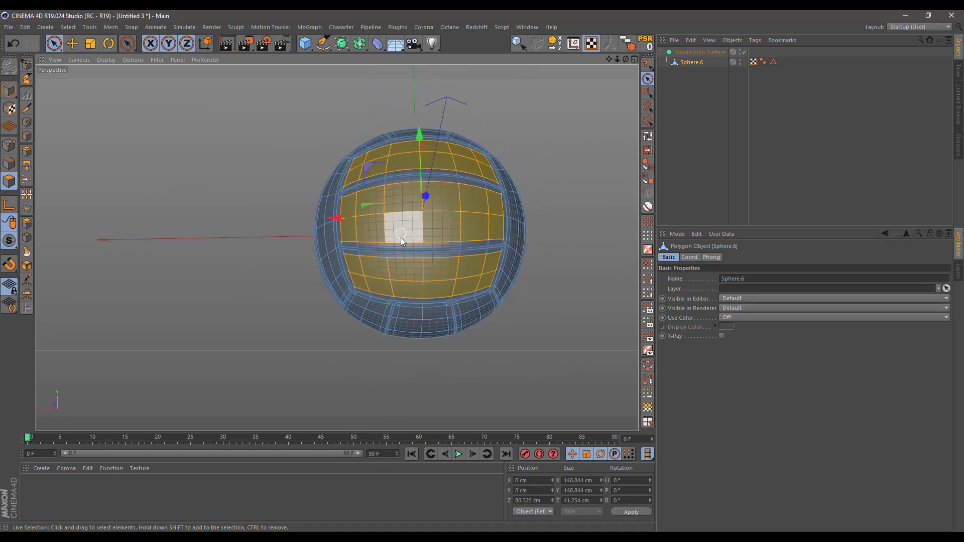
# Step: Add all three strips on the +Y side and all three on the −X side to the selection, without the seams
pyautogui.moveTo(401, 237)
pyautogui.keyDown('alt'); pyautogui.mouseDown()
pyautogui.moveTo(406, 253)
pyautogui.moveTo(396, 228)
pyautogui.moveTo(391, 265)
pyautogui.moveTo(358, 202)
pyautogui.moveTo(370, 213)
pyautogui.moveTo(371, 274)
pyautogui.mouseUp(); pyautogui.keyUp('alt')
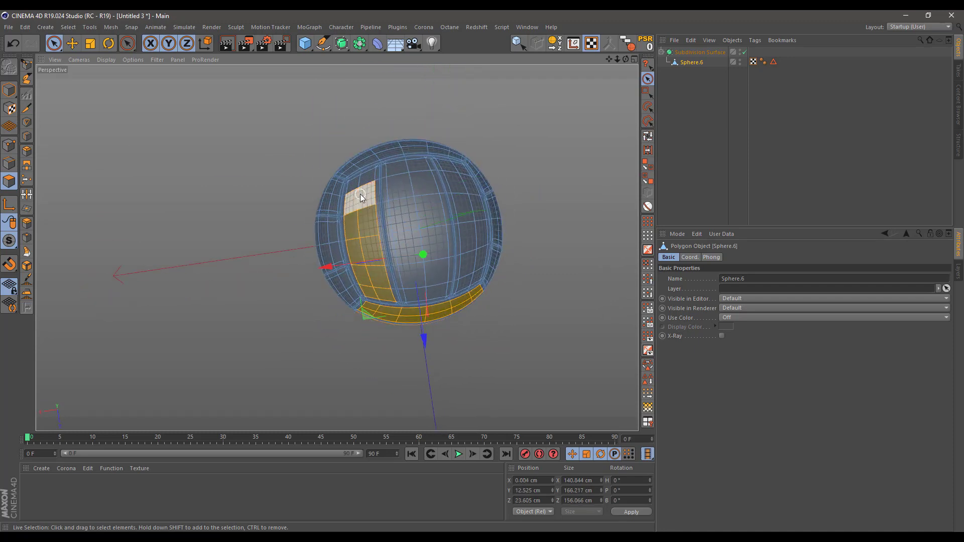
pyautogui.keyDown('shift'); pyautogui.click(360, 189); pyautogui.keyUp('shift')
pyautogui.moveTo(410, 182)
pyautogui.keyDown('shift'); pyautogui.mouseDown()
pyautogui.moveTo(427, 284)
pyautogui.moveTo(387, 198)
pyautogui.moveTo(288, 179)
pyautogui.moveTo(385, 203)
pyautogui.mouseUp(); pyautogui.keyUp('shift')
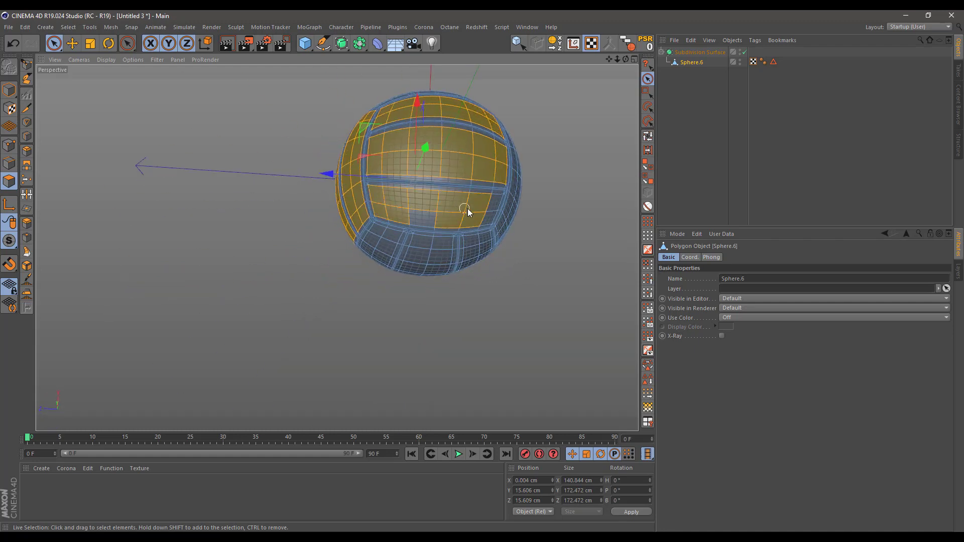
pyautogui.moveTo(435, 223)
pyautogui.keyDown('alt'); pyautogui.mouseDown()
pyautogui.moveTo(433, 168)
pyautogui.moveTo(409, 243)
pyautogui.moveTo(387, 236)
pyautogui.moveTo(392, 287)
pyautogui.mouseUp(); pyautogui.keyUp('alt')
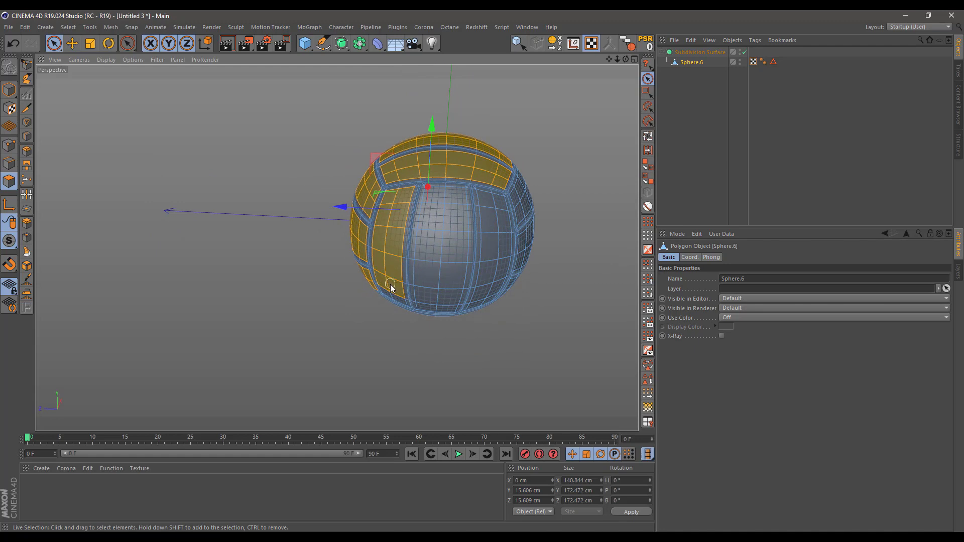
pyautogui.keyDown('shift'); pyautogui.moveTo(445, 203); pyautogui.dragTo(438, 300); pyautogui.keyUp('shift')
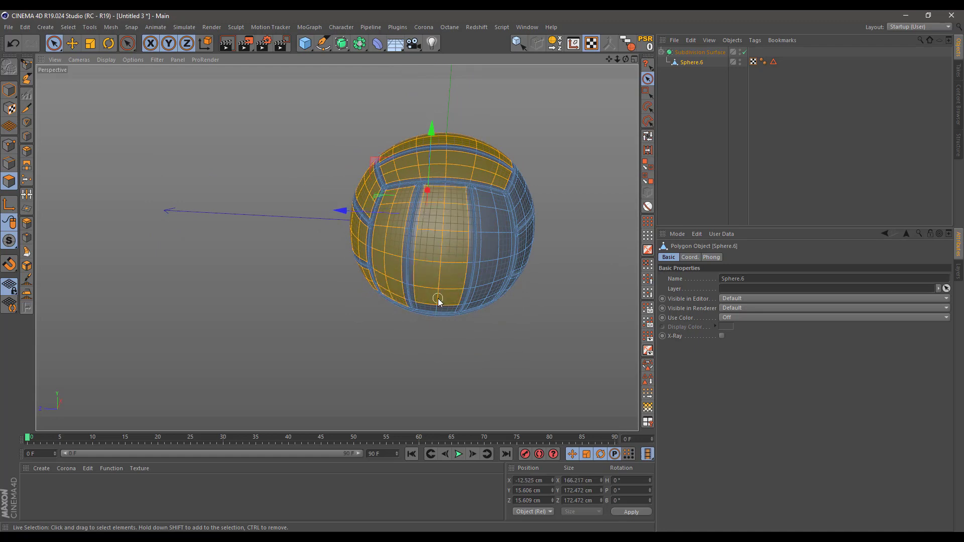
pyautogui.moveTo(492, 211)
pyautogui.keyDown('shift'); pyautogui.mouseDown()
pyautogui.moveTo(490, 264)
pyautogui.moveTo(500, 247)
pyautogui.mouseUp(); pyautogui.keyUp('shift')
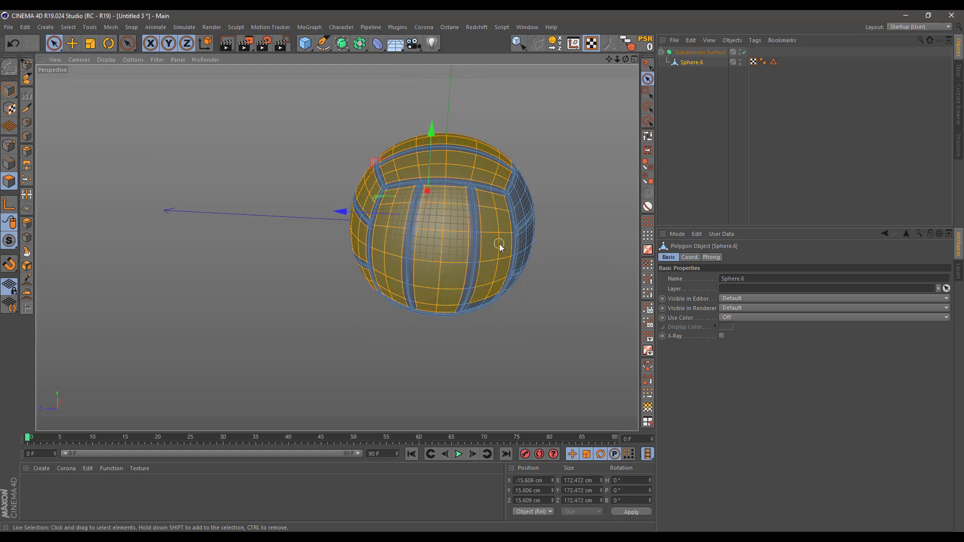
# Step: Extend the polygon selection to every strip on the −Z, +X and −Y sides, leaving out the seams
pyautogui.keyDown('alt'); pyautogui.moveTo(485, 299); pyautogui.dragTo(260, 238); pyautogui.keyUp('alt')
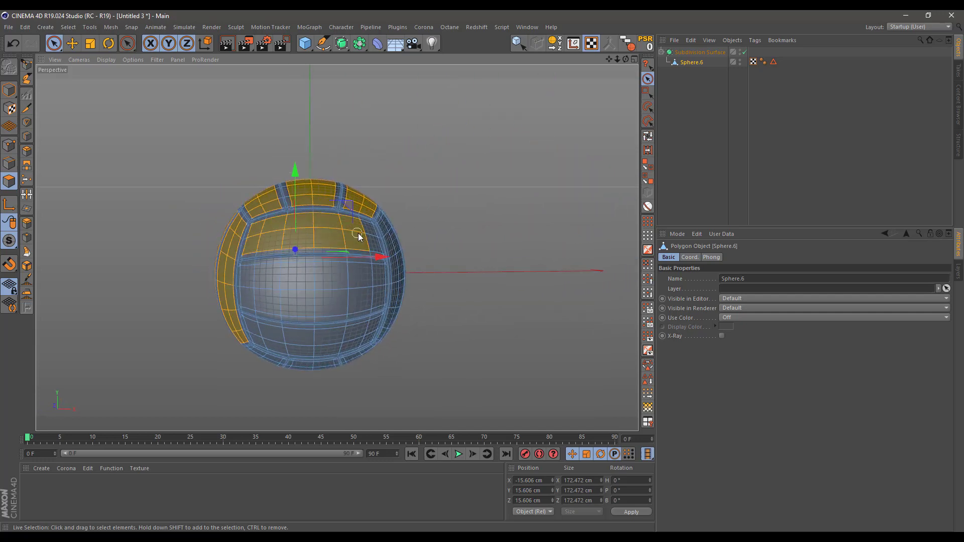
pyautogui.keyDown('shift'); pyautogui.moveTo(256, 285); pyautogui.dragTo(357, 288); pyautogui.keyUp('shift')
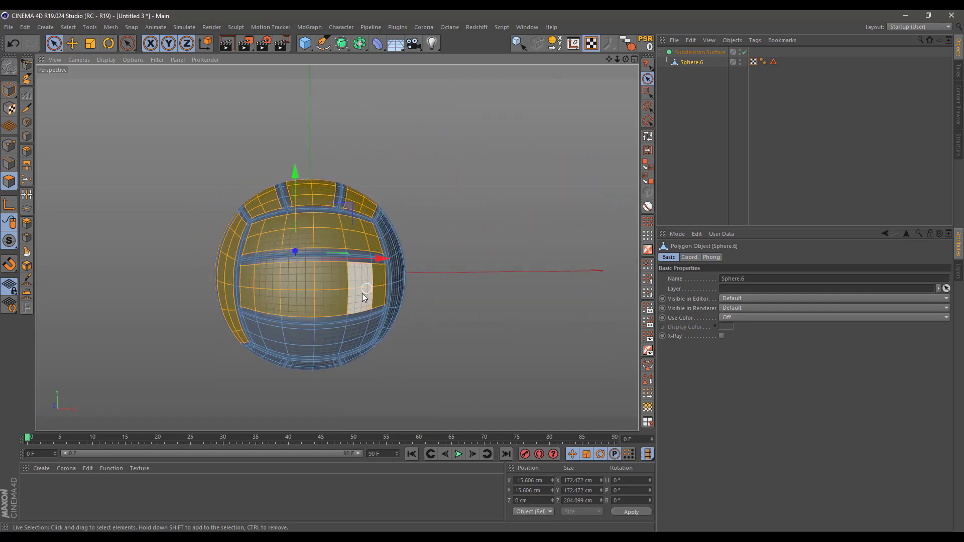
pyautogui.moveTo(258, 336)
pyautogui.keyDown('shift'); pyautogui.mouseDown()
pyautogui.moveTo(368, 333)
pyautogui.moveTo(315, 268)
pyautogui.moveTo(323, 253)
pyautogui.moveTo(302, 307)
pyautogui.moveTo(314, 352)
pyautogui.mouseUp(); pyautogui.keyUp('shift')
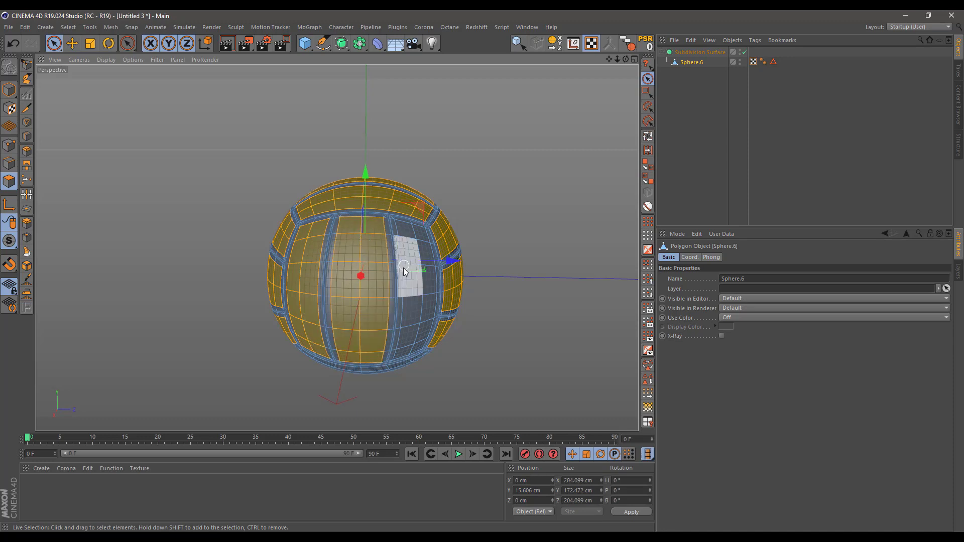
pyautogui.moveTo(412, 242)
pyautogui.keyDown('shift'); pyautogui.mouseDown()
pyautogui.moveTo(417, 309)
pyautogui.moveTo(128, 300)
pyautogui.moveTo(339, 296)
pyautogui.moveTo(392, 269)
pyautogui.moveTo(365, 222)
pyautogui.moveTo(441, 324)
pyautogui.moveTo(321, 231)
pyautogui.moveTo(341, 204)
pyautogui.moveTo(366, 195)
pyautogui.moveTo(354, 231)
pyautogui.moveTo(350, 341)
pyautogui.moveTo(290, 323)
pyautogui.moveTo(285, 330)
pyautogui.mouseUp(); pyautogui.keyUp('shift')
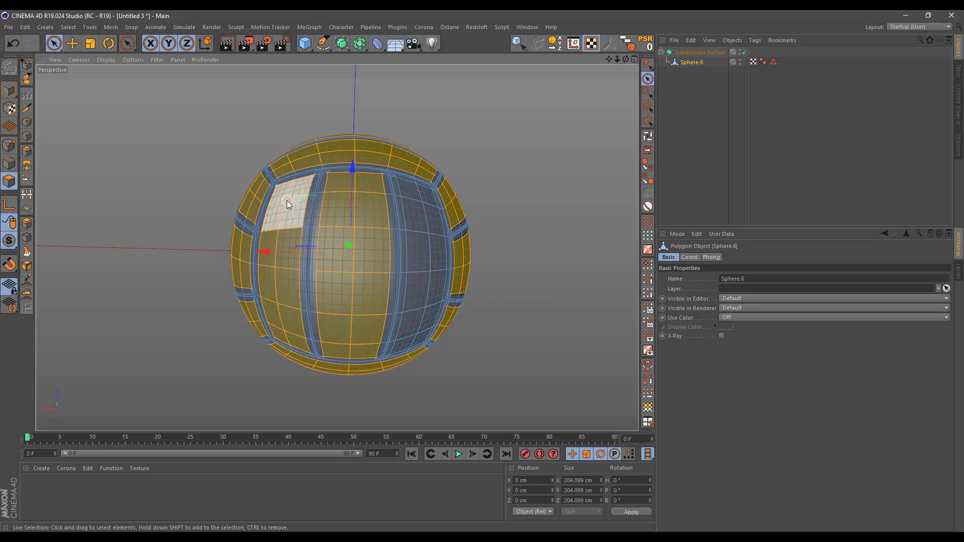
pyautogui.moveTo(287, 201)
pyautogui.keyDown('shift'); pyautogui.mouseDown()
pyautogui.moveTo(414, 197)
pyautogui.moveTo(426, 234)
pyautogui.mouseUp(); pyautogui.keyUp('shift')
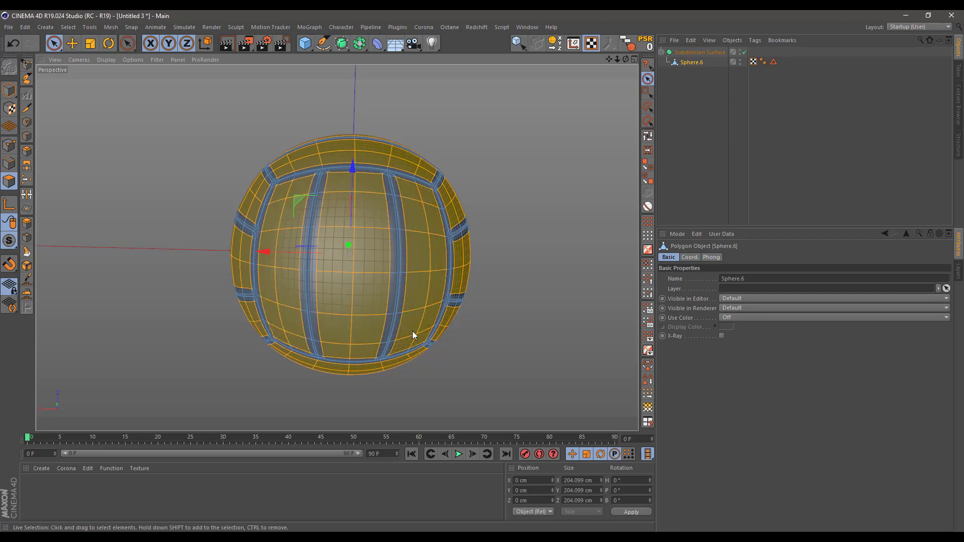
# Step: Detach the mesh transform commands, including Normal Move and Normal Scale, as a floating palette
pyautogui.scroll(-3, 367, 286)
pyautogui.keyDown('alt'); pyautogui.moveTo(362, 282); pyautogui.dragTo(158, 165); pyautogui.keyUp('alt')
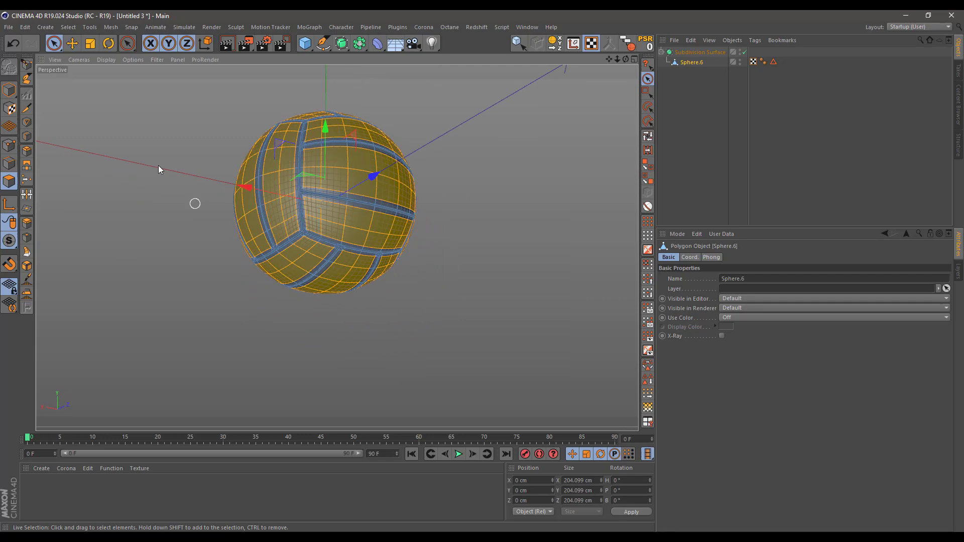
pyautogui.click(110, 26)
pyautogui.click(168, 73)
pyautogui.moveTo(228, 75); pyautogui.dragTo(542, 92)
pyautogui.scroll(6, 306, 161)
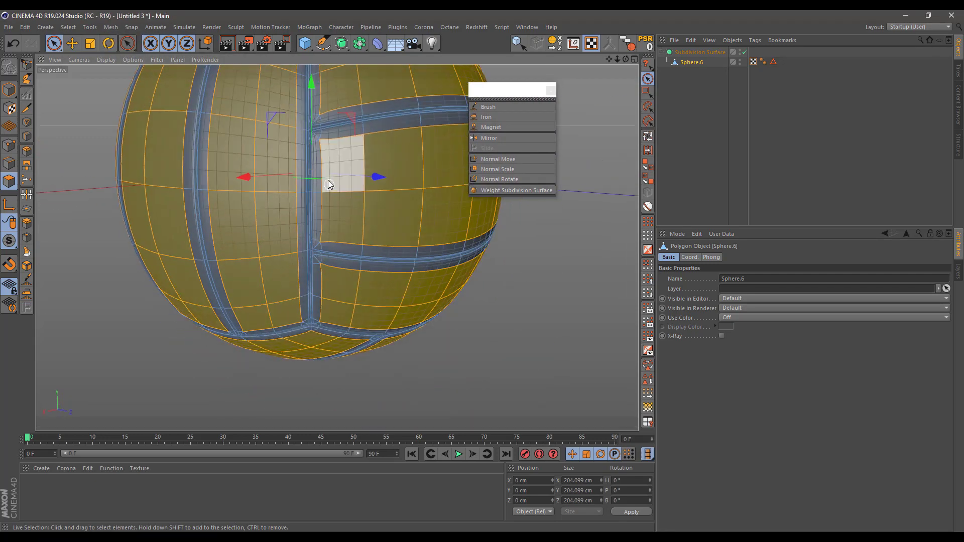
pyautogui.keyDown('alt'); pyautogui.moveTo(329, 185); pyautogui.dragTo(346, 223); pyautogui.keyUp('alt')
# Step: Move the selected strips slightly outward with Normal Move and scale them to 96.4 % with Normal Scale
pyautogui.click(489, 159)
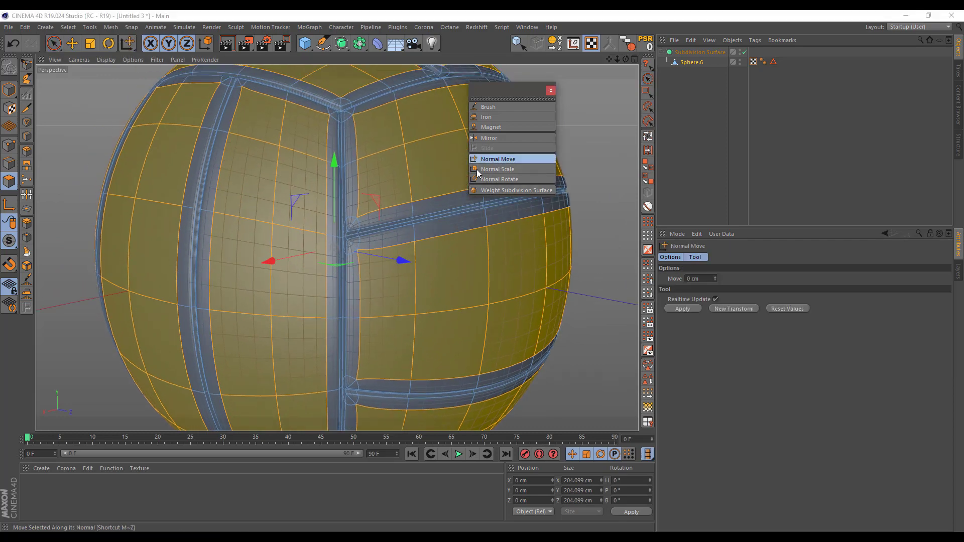
pyautogui.moveTo(406, 231)
pyautogui.mouseDown()
pyautogui.moveTo(423, 231)
pyautogui.moveTo(408, 231)
pyautogui.mouseUp()
pyautogui.click(497, 169)
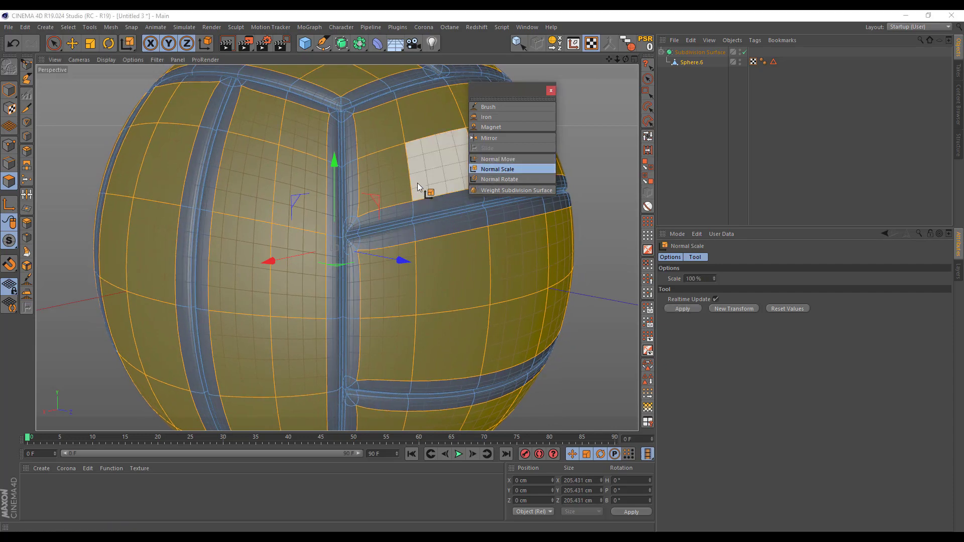
pyautogui.moveTo(418, 187)
pyautogui.mouseDown()
pyautogui.moveTo(404, 187)
pyautogui.moveTo(432, 187)
pyautogui.moveTo(399, 187)
pyautogui.moveTo(418, 187)
pyautogui.mouseUp()
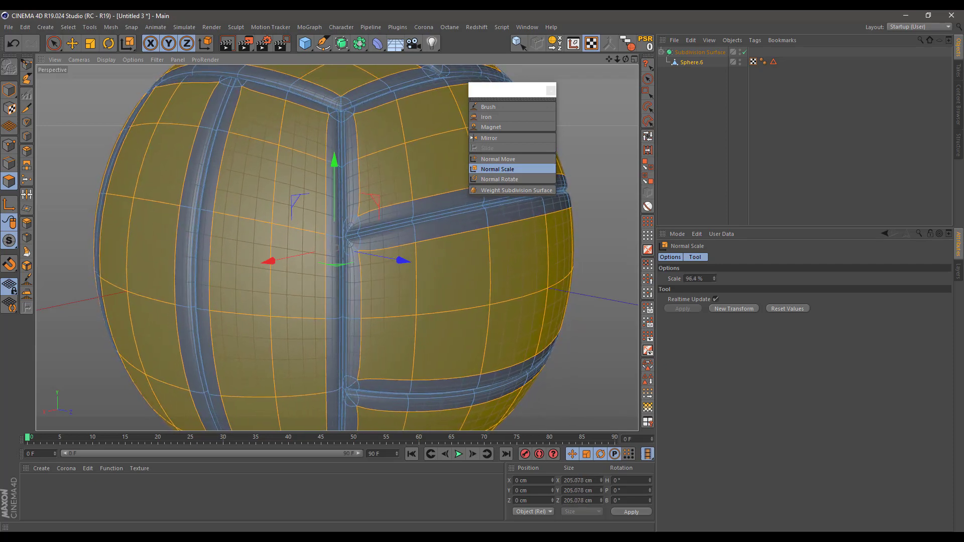
# Step: Store the selected strip polygons in a polygon selection tag and deselect the mesh
pyautogui.click(648, 79)
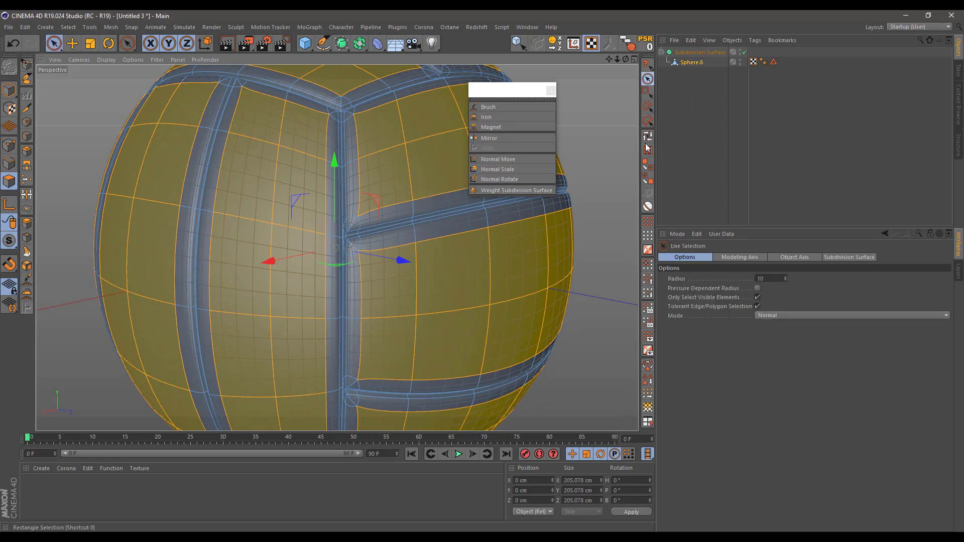
pyautogui.click(648, 378)
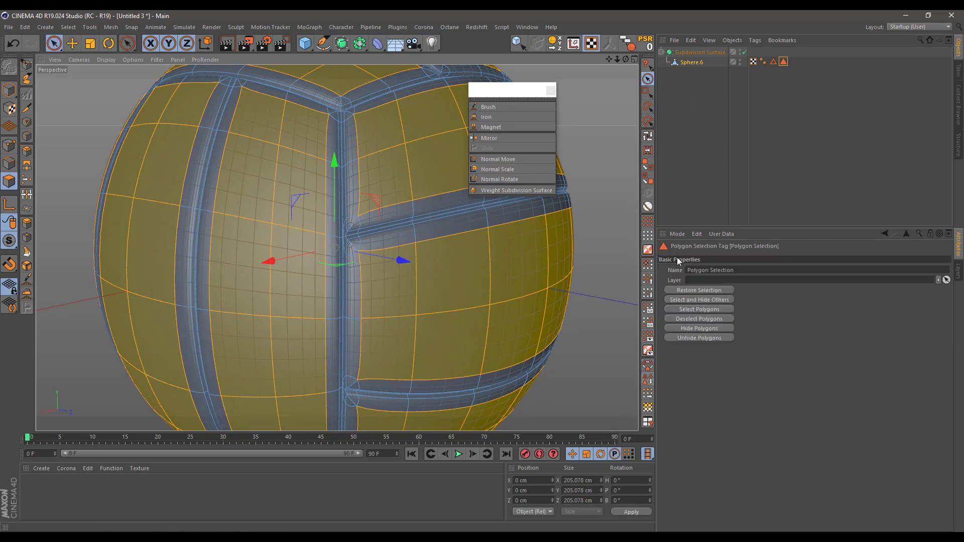
pyautogui.click(686, 157)
# Step: Inspect the raised strips and seams around the smoothed ball and close the floating transform palette
pyautogui.scroll(-7, 349, 266)
pyautogui.keyDown('alt'); pyautogui.moveTo(348, 266); pyautogui.dragTo(312, 228, button='middle'); pyautogui.keyUp('alt')
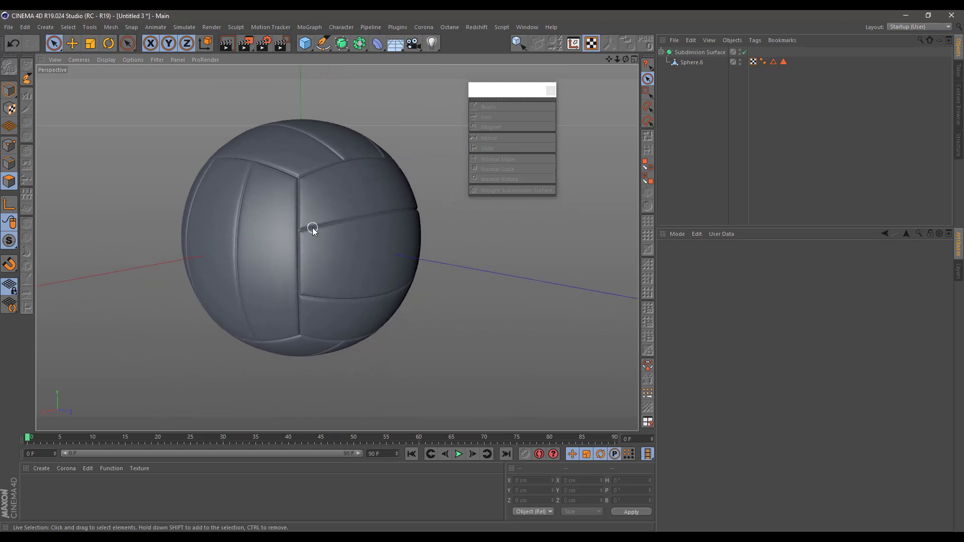
pyautogui.keyDown('alt'); pyautogui.moveTo(312, 230); pyautogui.dragTo(318, 255); pyautogui.keyUp('alt')
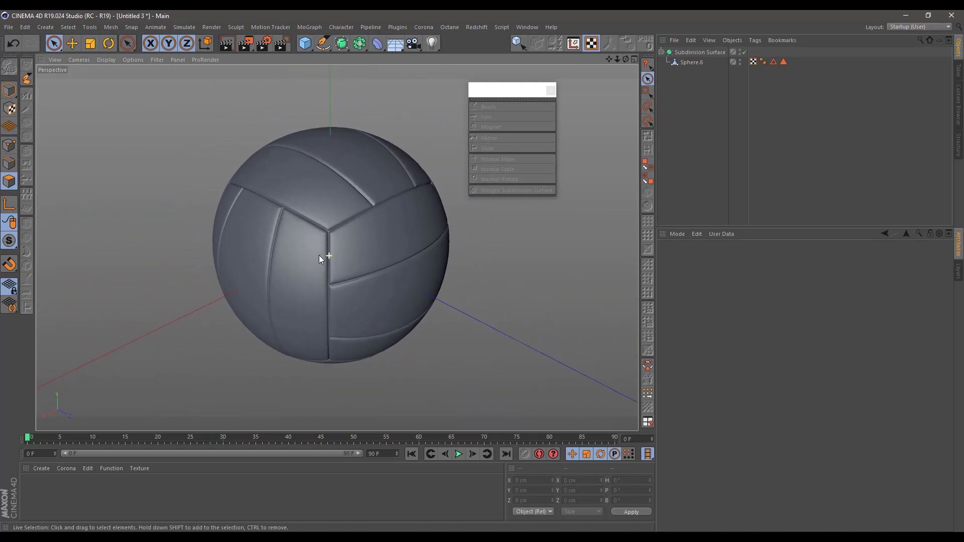
pyautogui.click(551, 91)
pyautogui.keyDown('alt'); pyautogui.moveTo(333, 271); pyautogui.dragTo(336, 265, button='middle'); pyautogui.keyUp('alt')
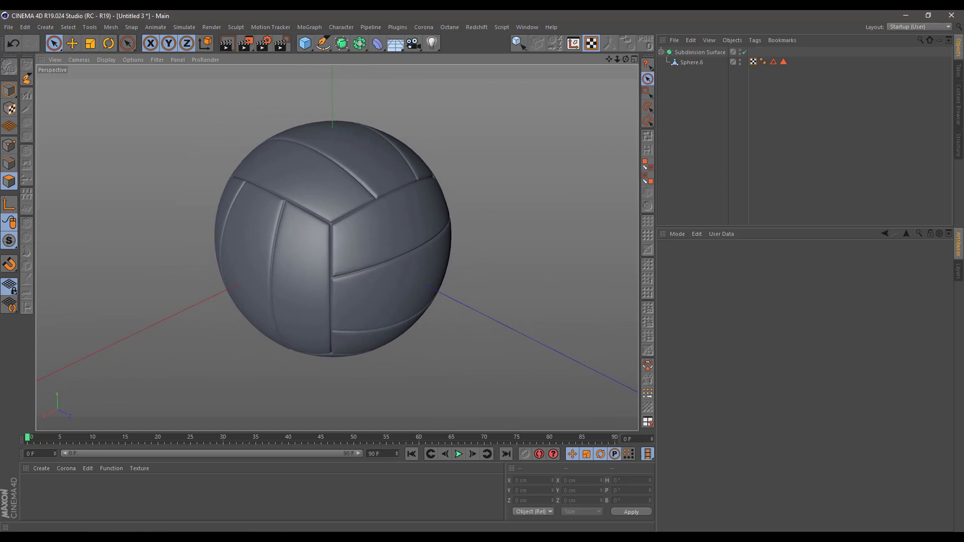